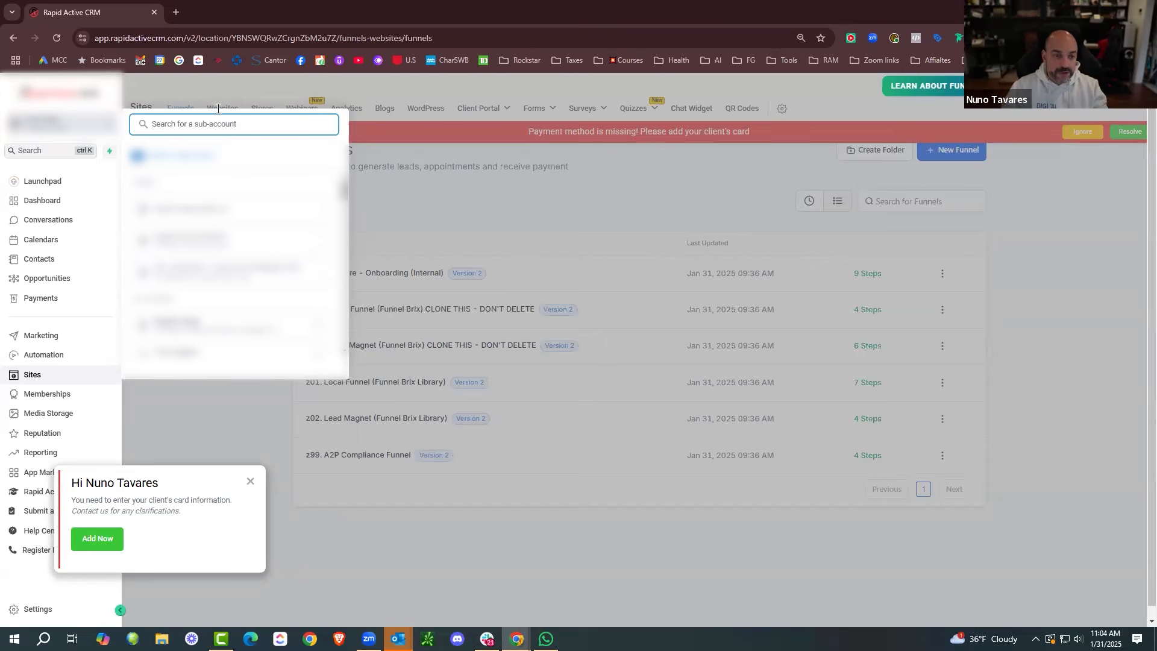
Switch to the Test Account sub-account and start creating a new opportunities pipeline.
type("test")
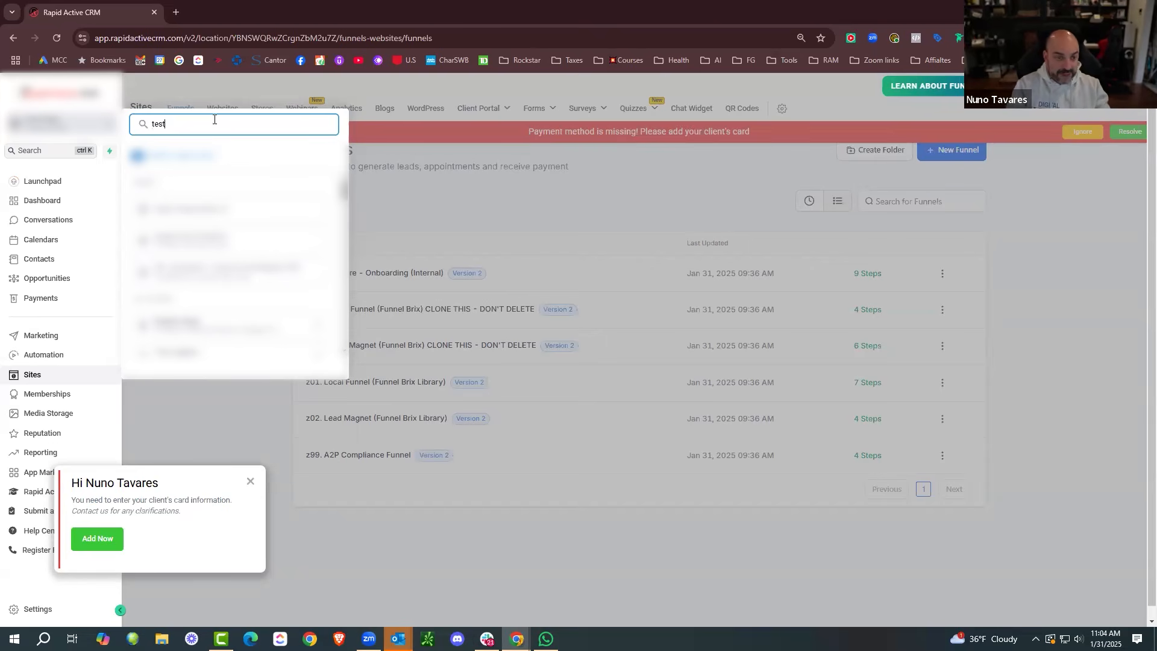
left_click(237, 274)
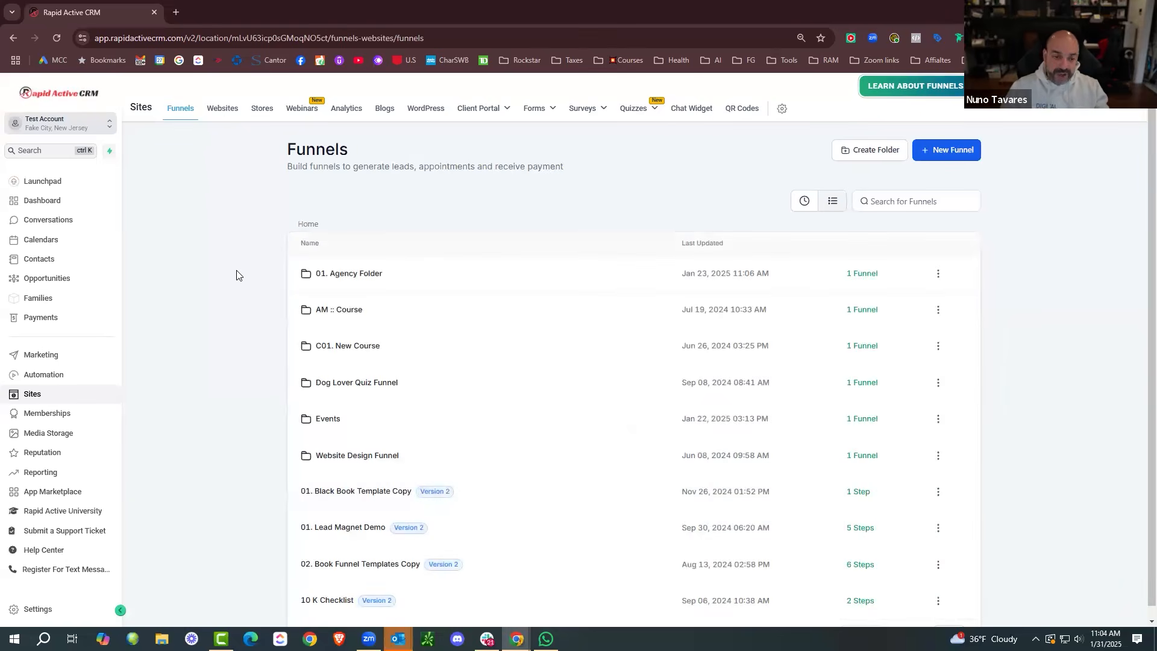
left_click(48, 280)
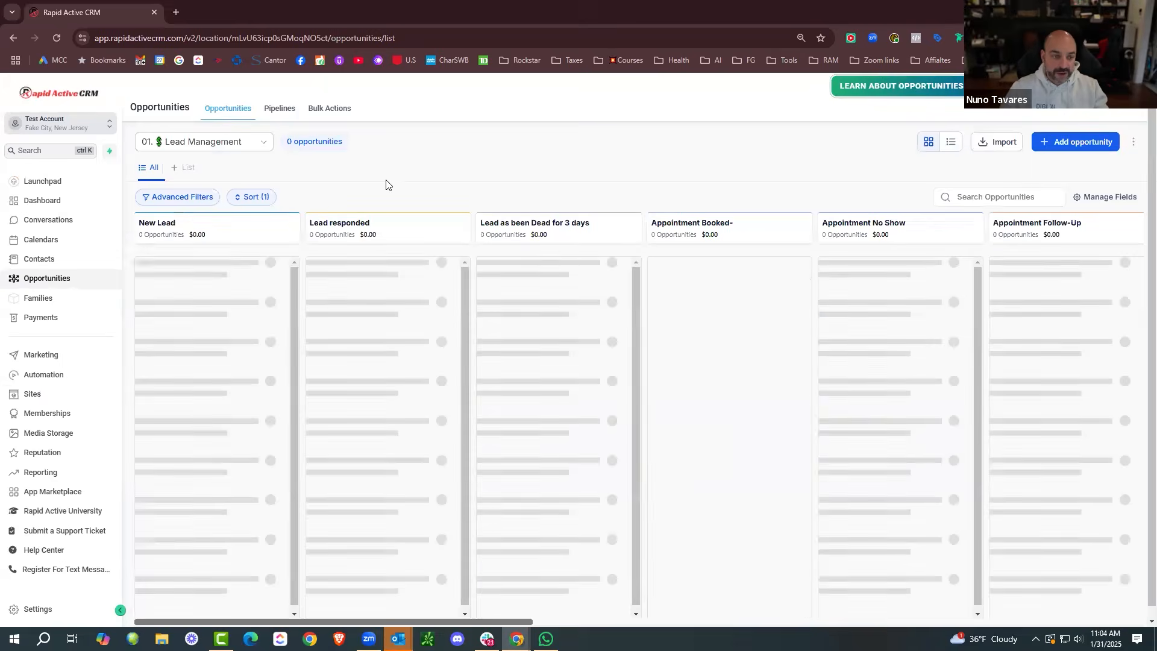
left_click(283, 109)
left_click(1085, 152)
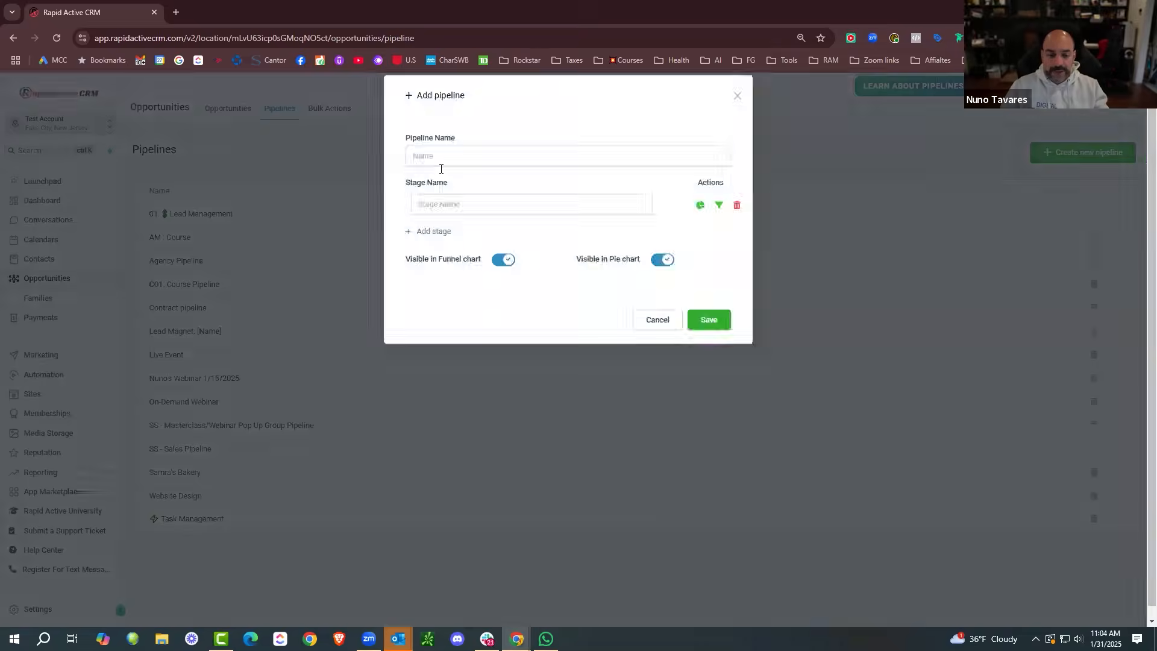
Name the pipeline "Lead Management Pipeline" with a green dollar-sign emoji in front.
right_click(439, 169)
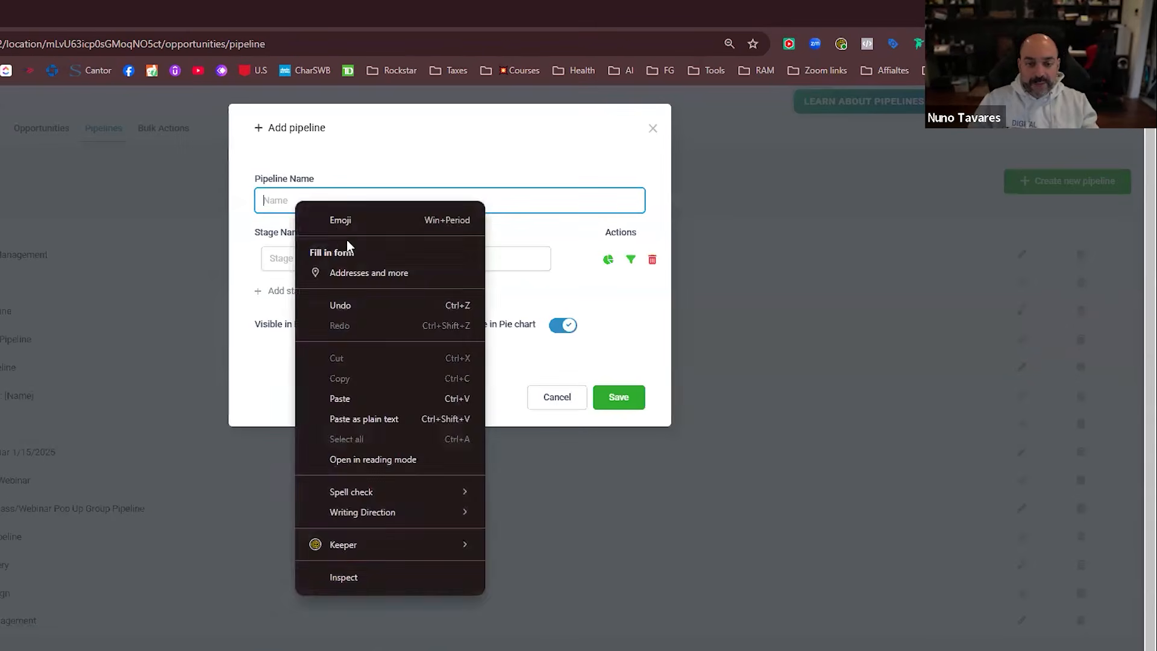
left_click(357, 223)
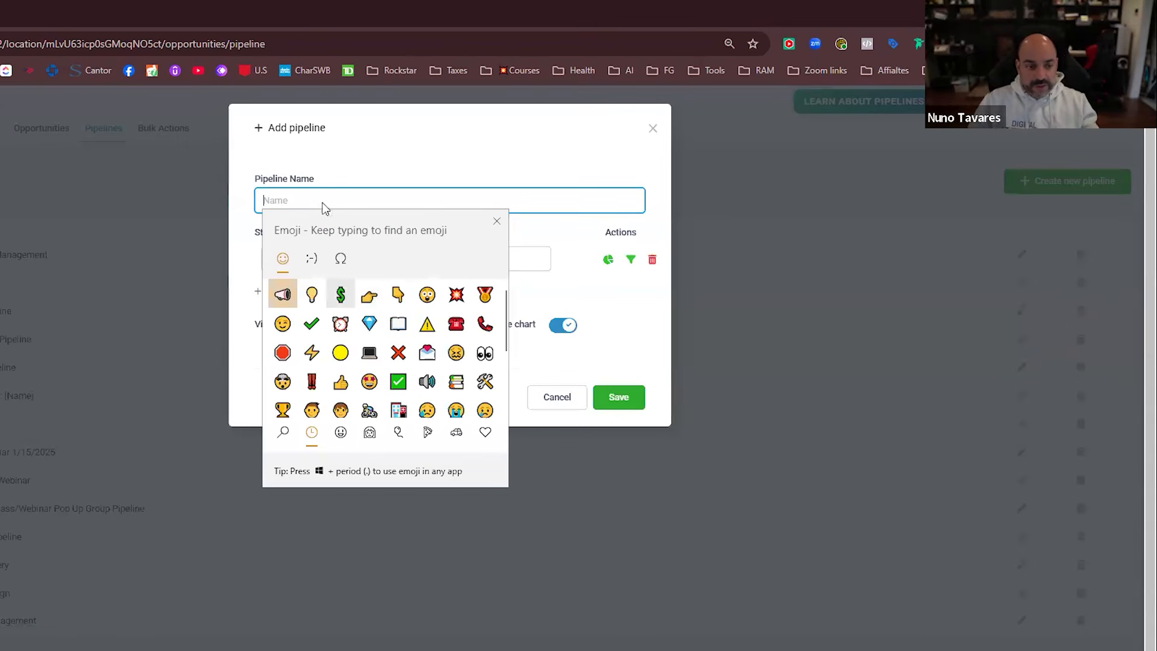
left_click(340, 294)
left_click(314, 199)
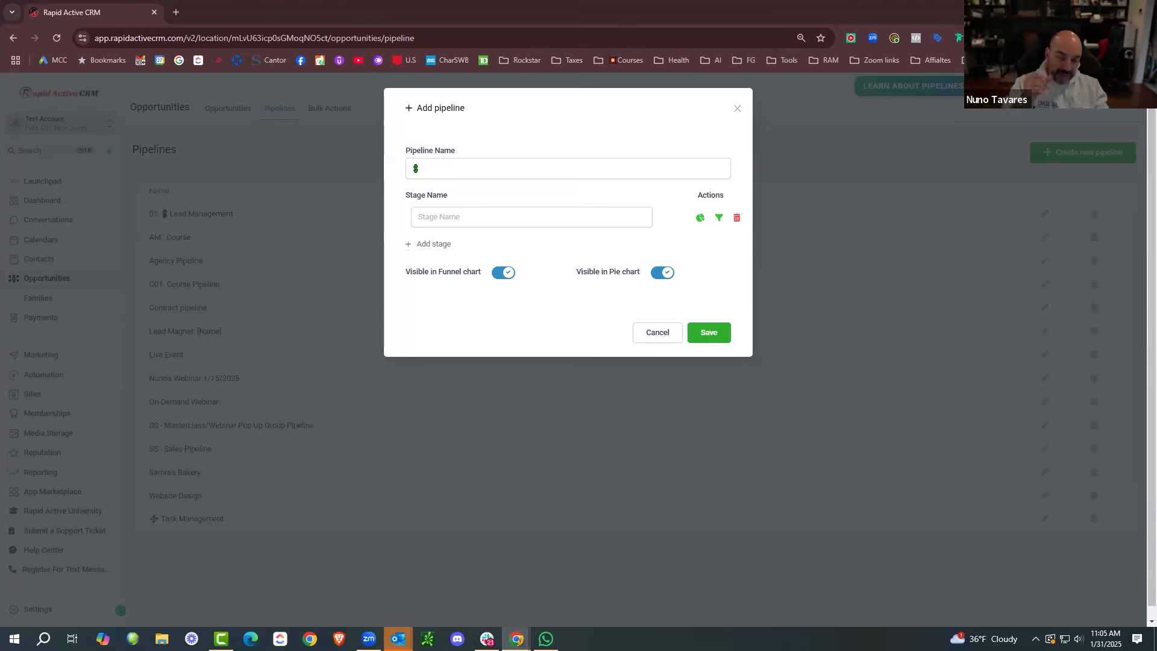
left_click(444, 171)
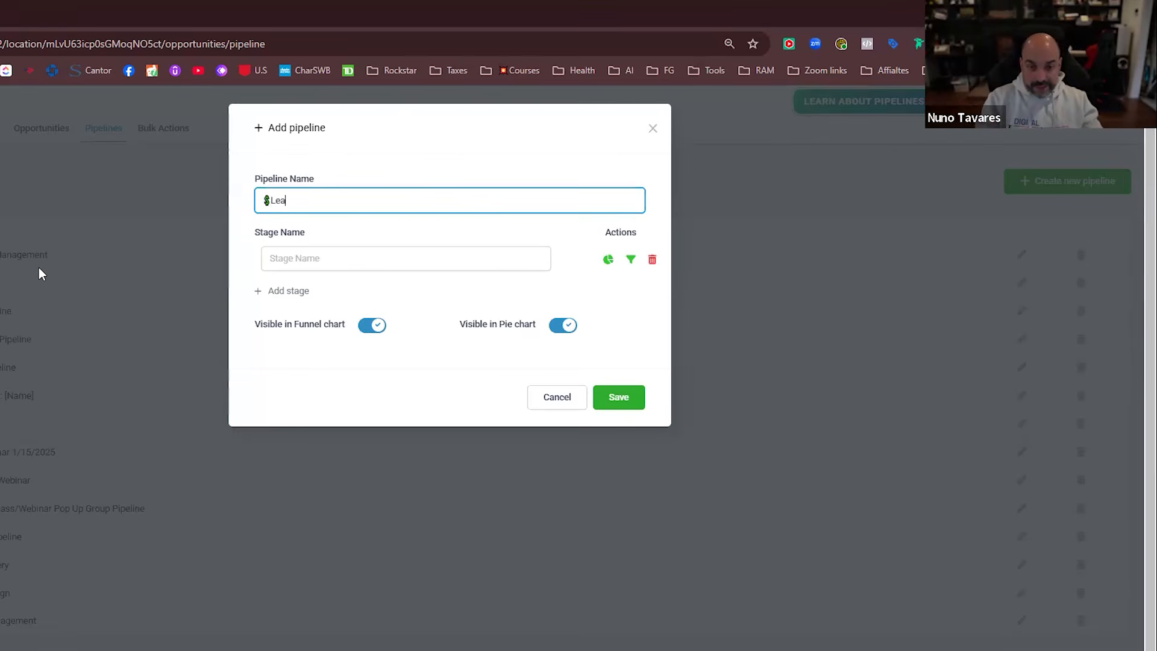
type("Lead Management Pipeline")
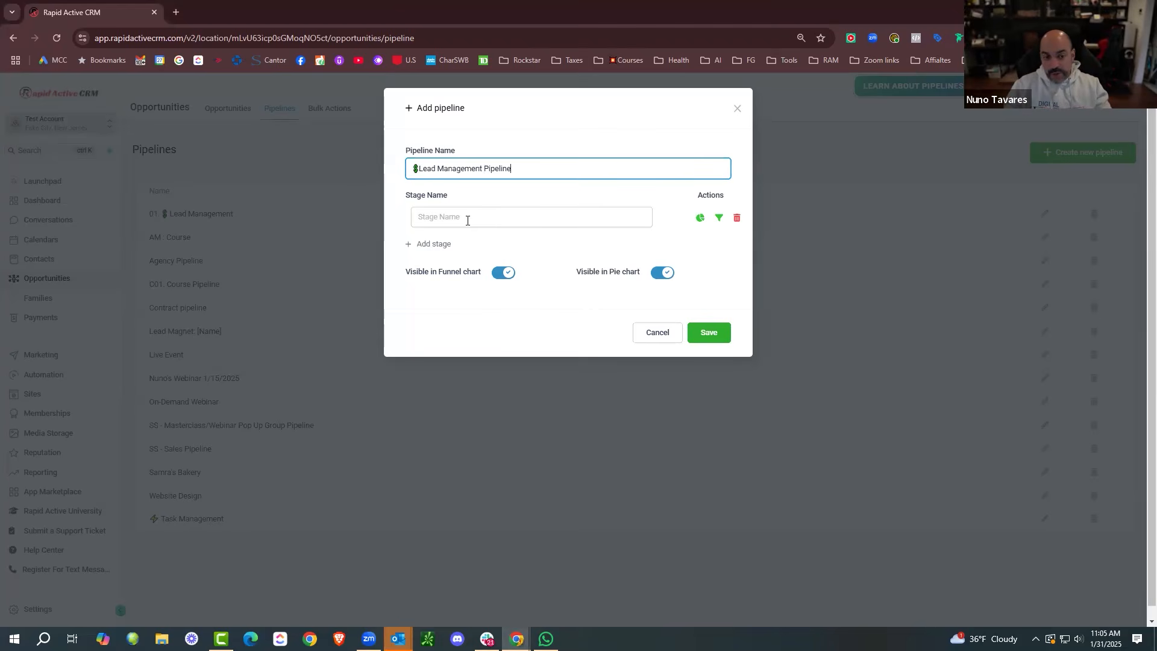
Name the first pipeline stage "New Leads" and add a second stage named "Hot Responses/Leads".
left_click(468, 221)
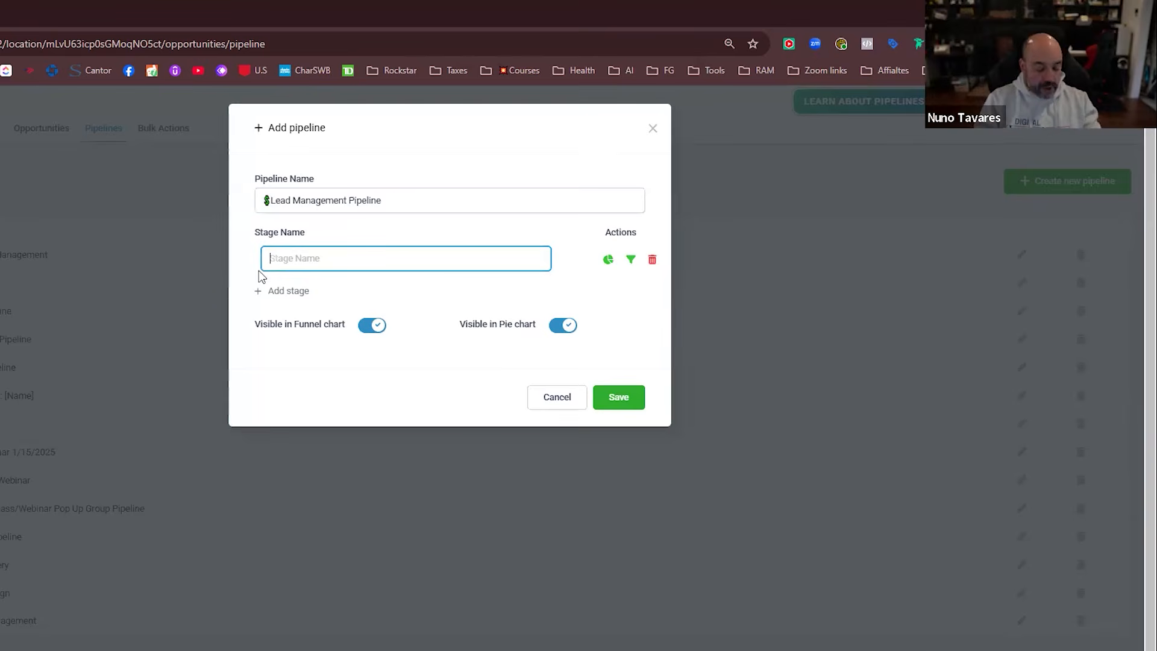
type("Nerw")
type("w Leads")
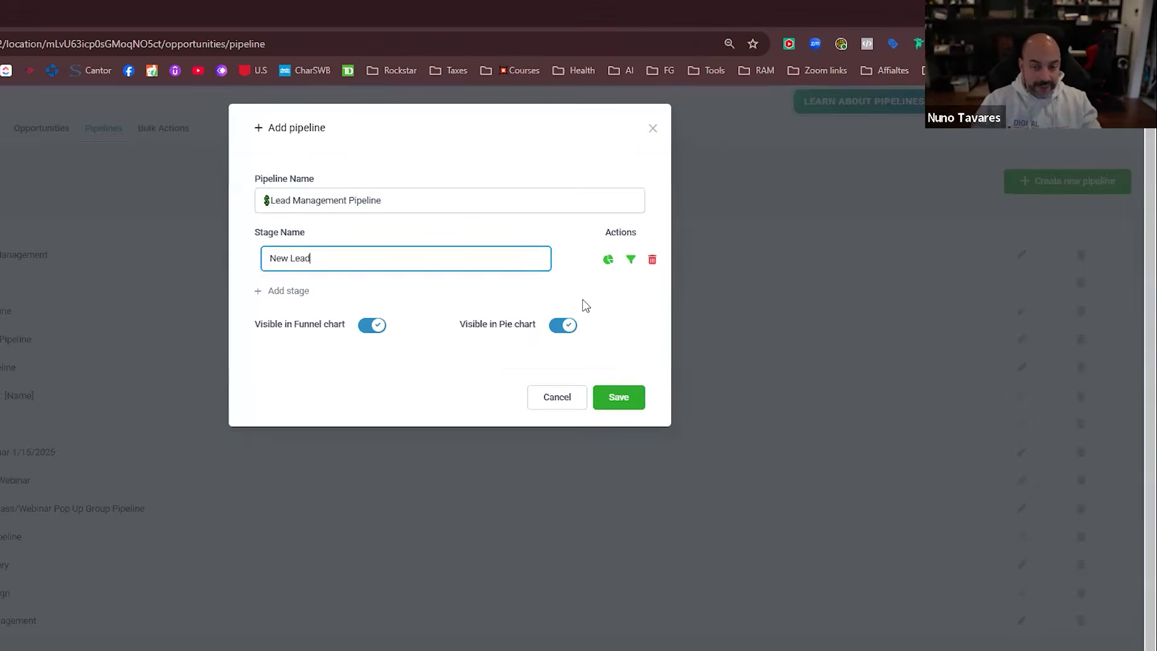
left_click(279, 289)
type("Hot Responses/H")
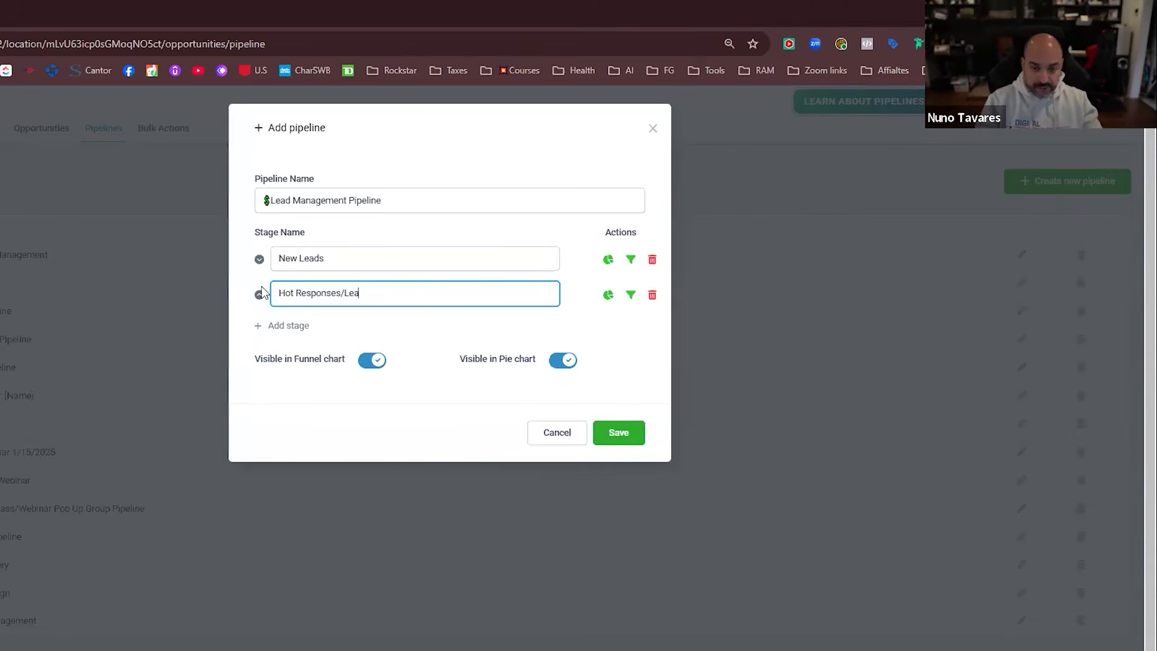
Add two more pipeline stages named "Long Term" and "Booked Appointment".
left_click(289, 325)
type("Long Term")
left_click(290, 362)
type("Boo")
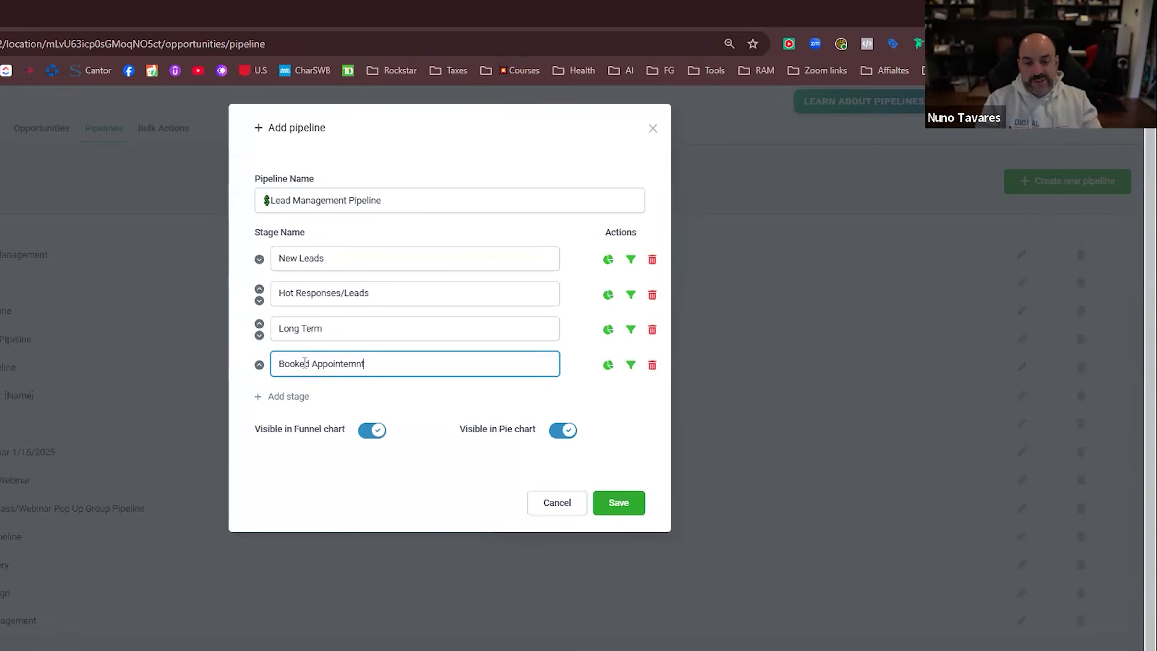
type("ked Appoint")
type("ment")
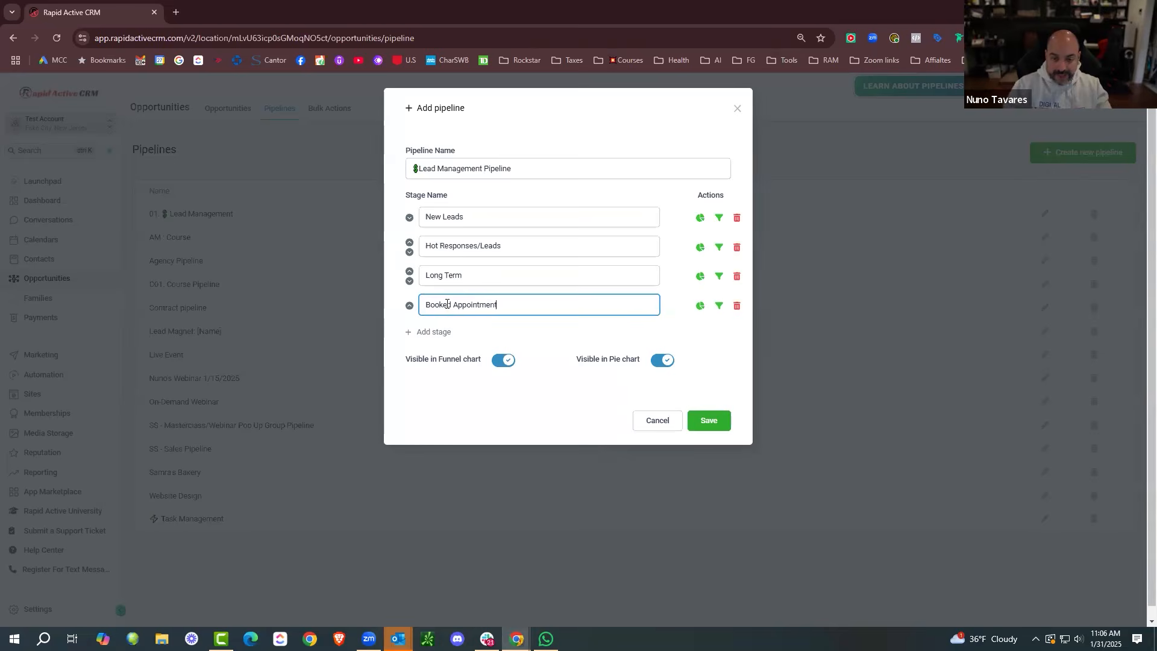
Add a fifth pipeline stage named "No Show/Canceled Appointment".
left_click(437, 334)
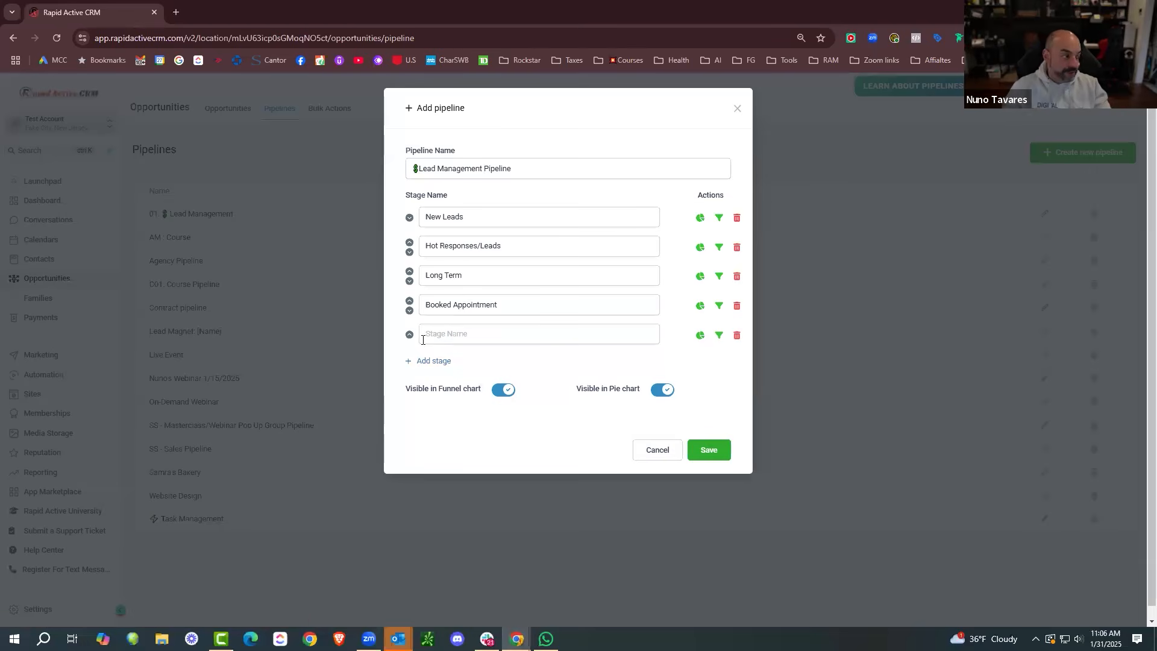
left_click(451, 341)
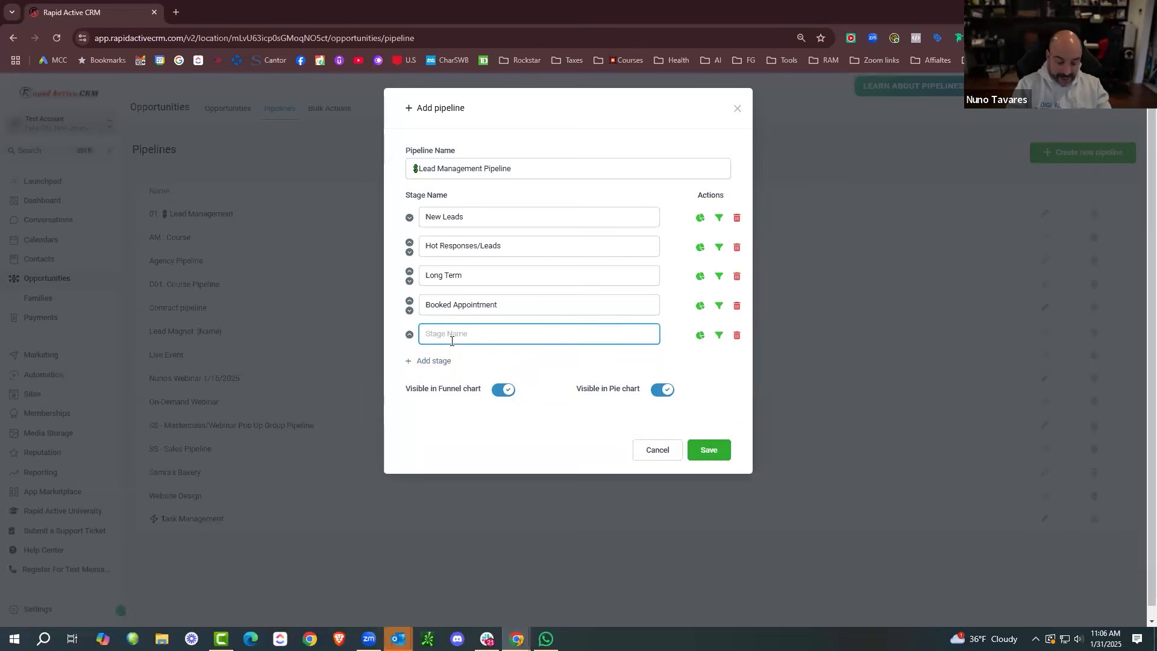
type("No/sho")
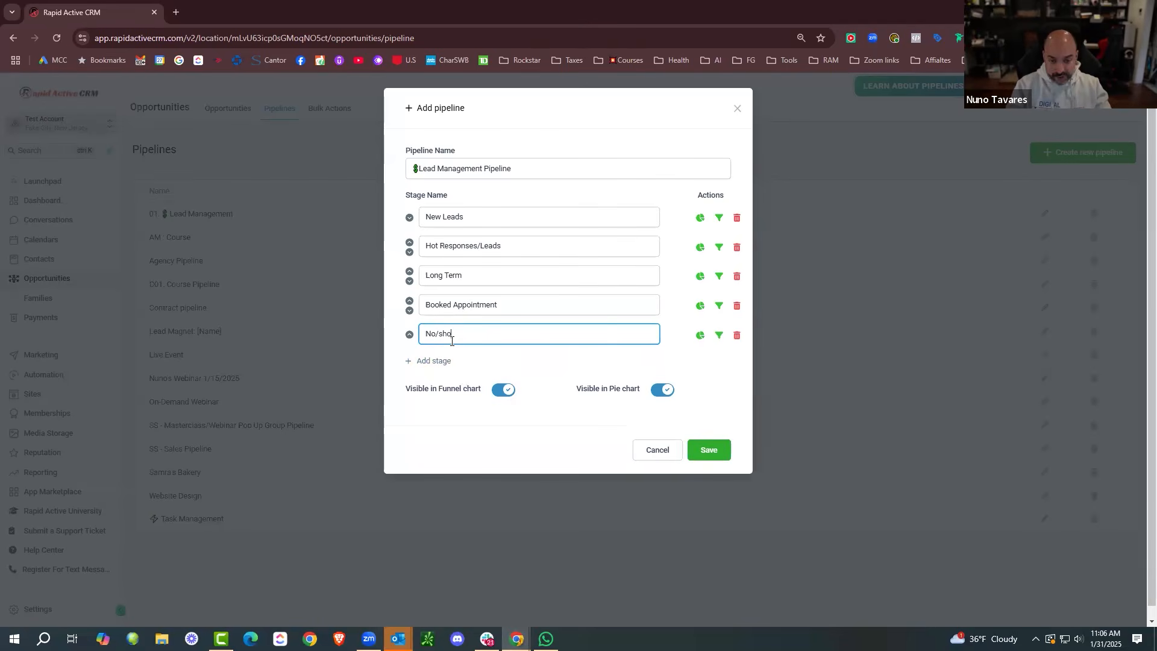
type("w")
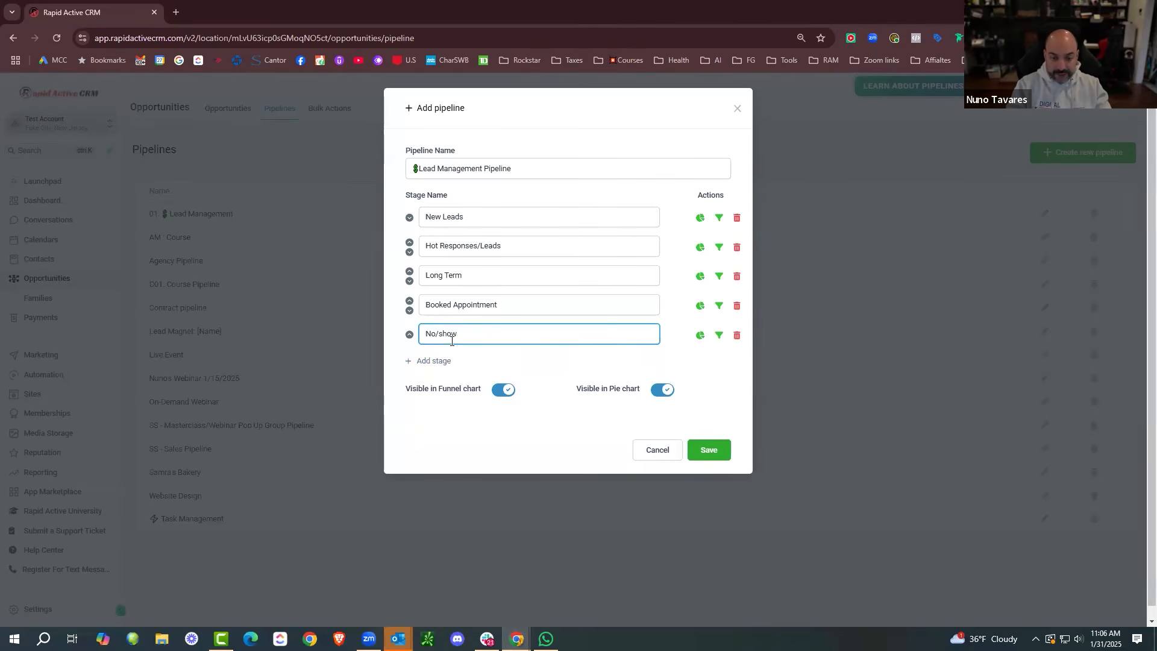
key("BackSpace")
key("BackSpace")
key("BackSpace")
key("BackSpace")
key("BackSpace")
type("Show/Canceled Appointment")
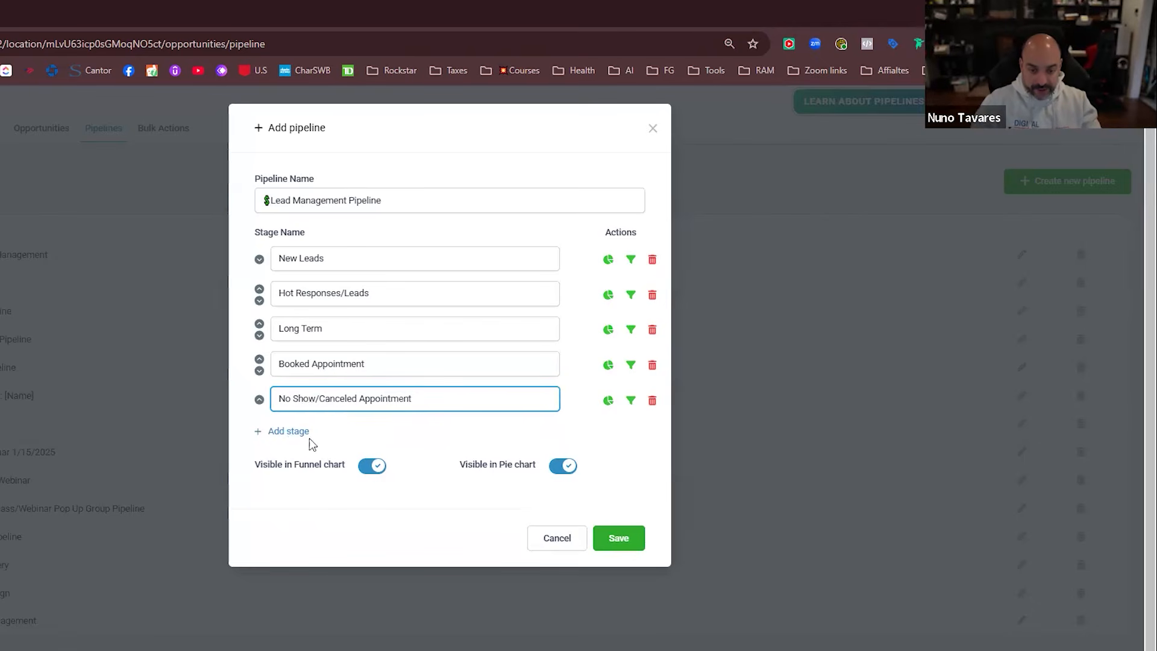
Add two follow-up stages to the pipeline named "Follow UP 3-30 D" and "Follow Up 60-90 D".
left_click(299, 431)
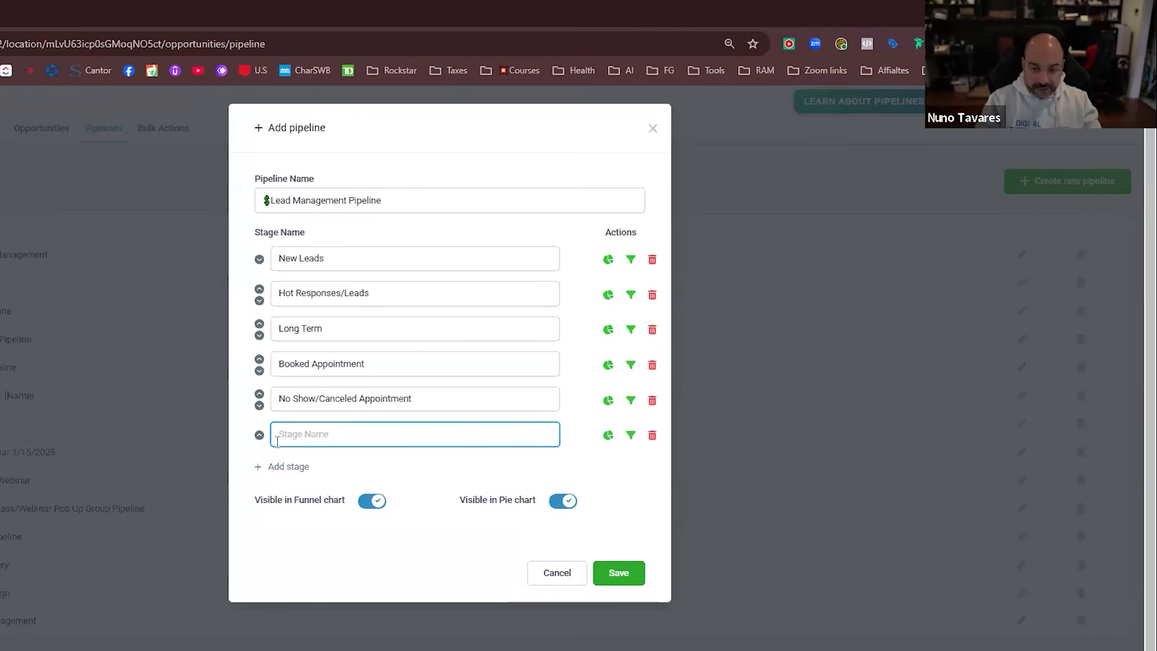
type("Follow UP 3-3")
type("0 D")
left_click(280, 466)
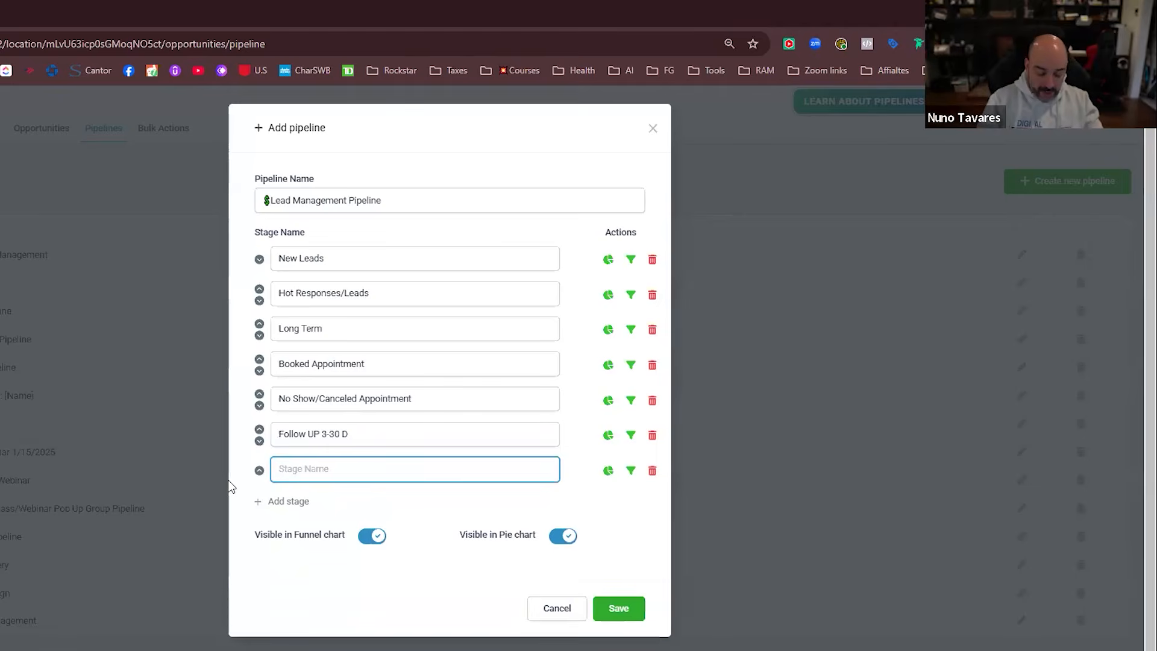
type("Follow Up 60-90 D")
Add a pipeline stage named "Send Contract" below the follow-up stages.
left_click(304, 500)
type("Send")
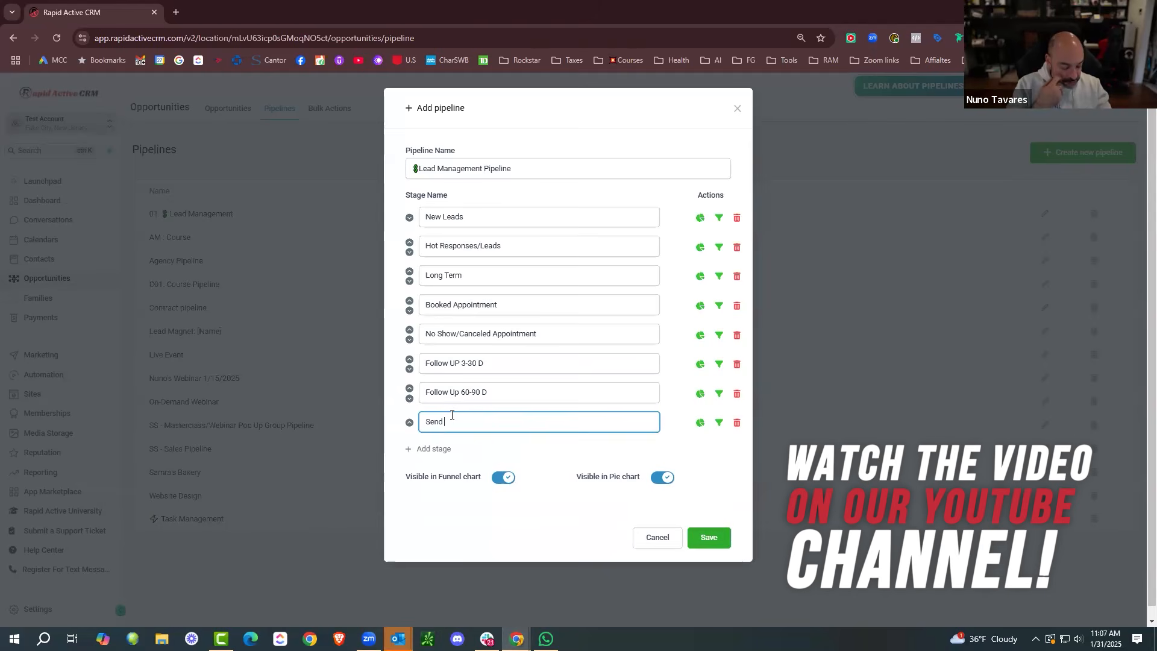
type(" Qotract")
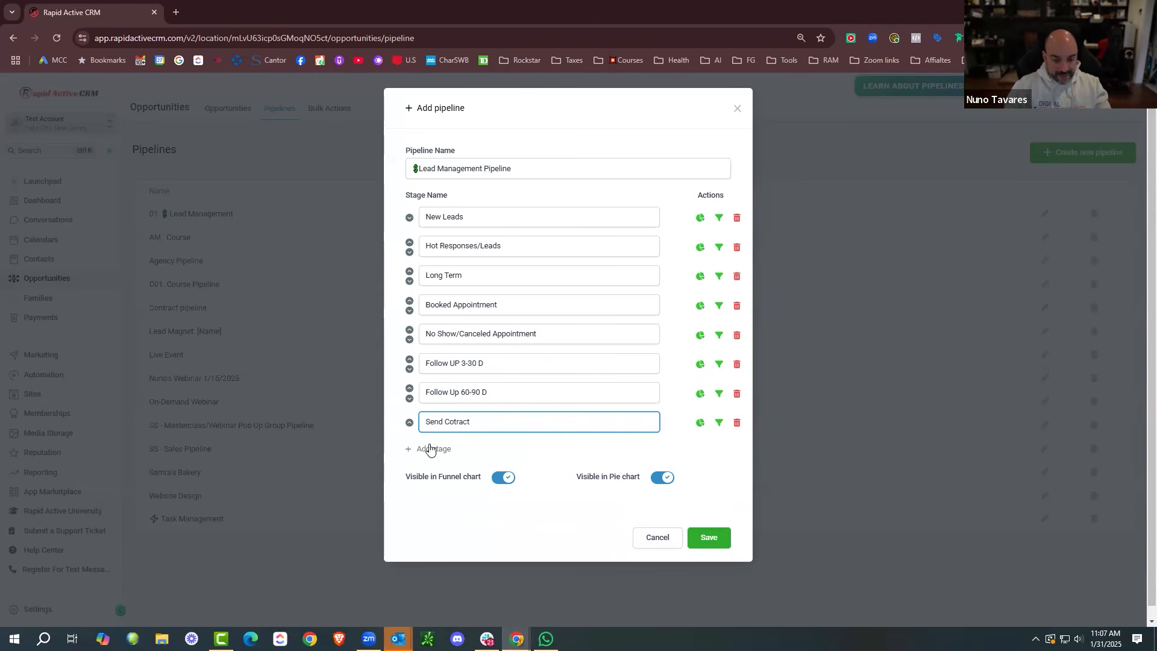
left_click(453, 422)
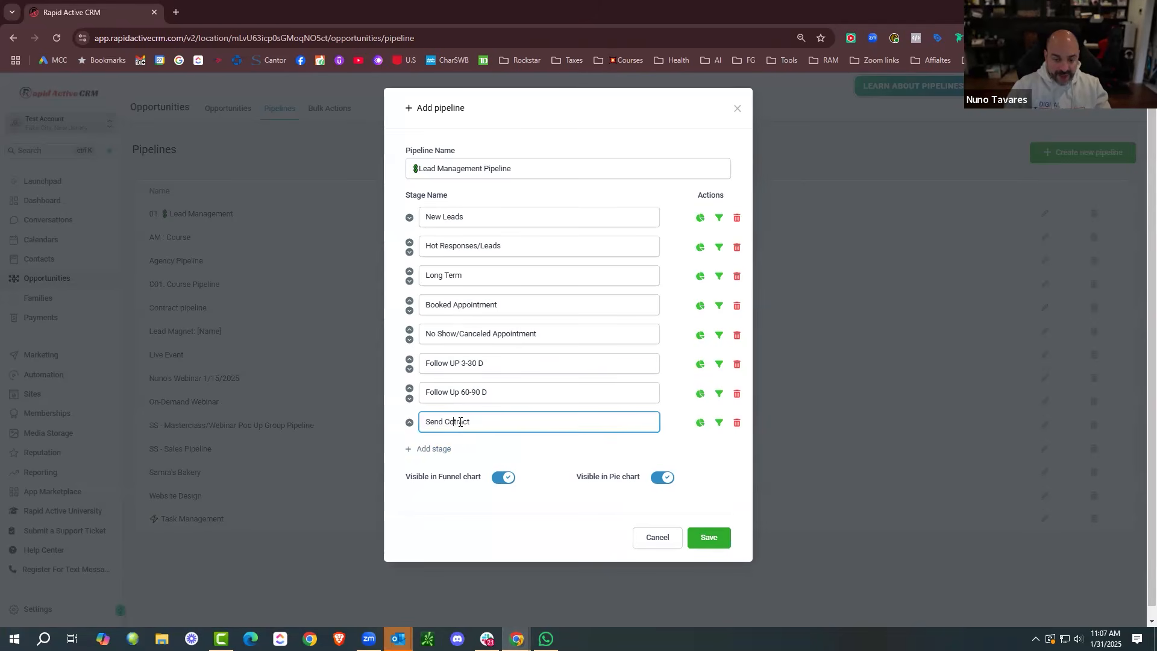
type("n")
Add a pipeline stage named "Send Invoice" after the Send Contract stage.
left_click(434, 449)
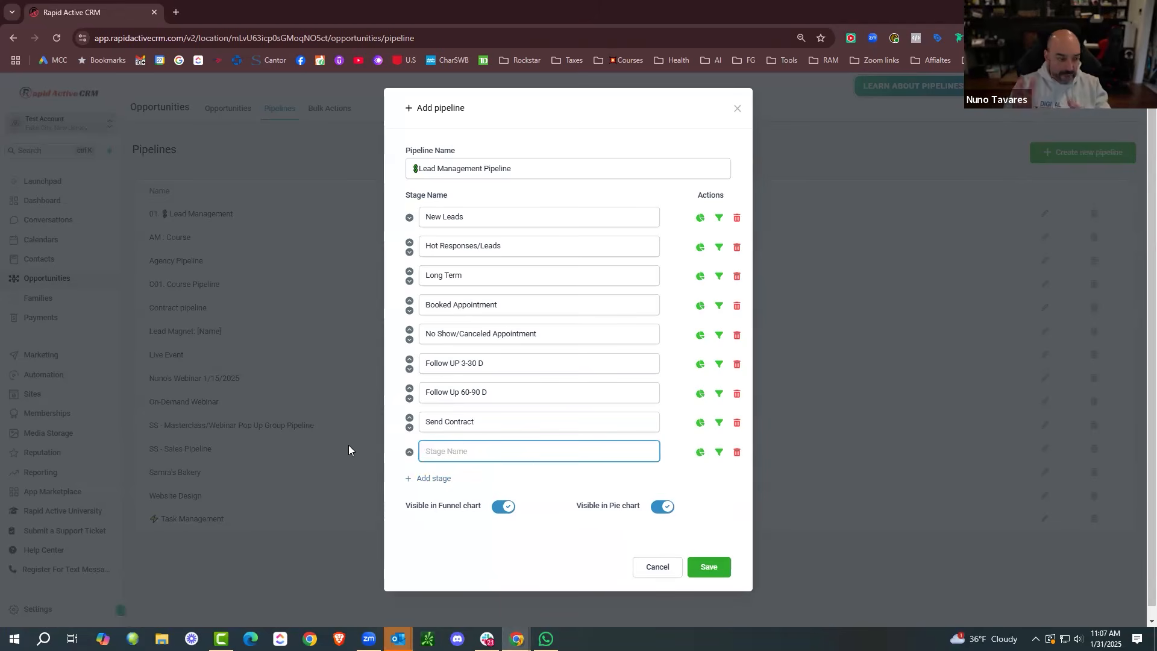
type("Send Invice")
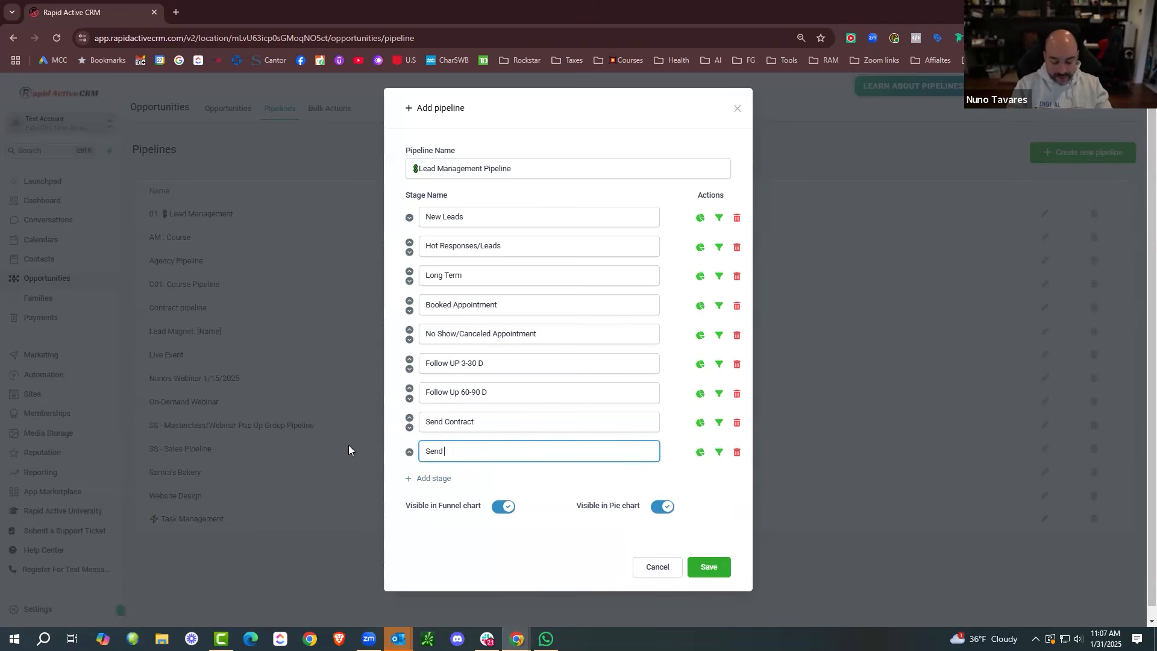
key("BackSpace")
key("BackSpace")
key("BackSpace")
type("oice")
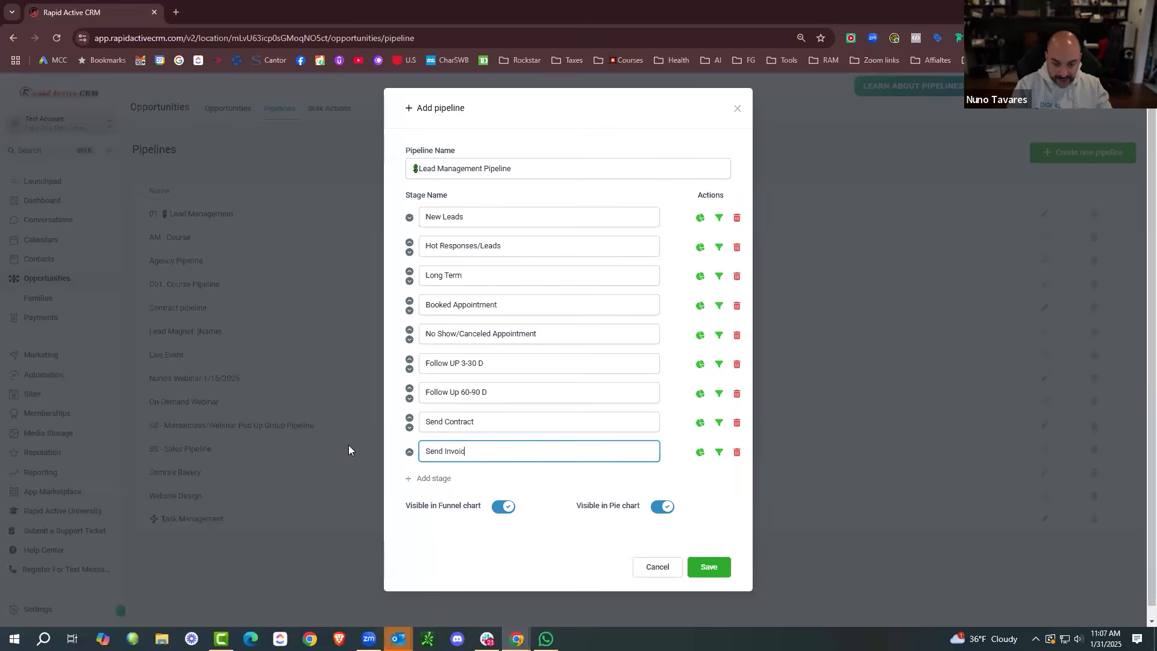
Add a pipeline stage named "Customer Onboarding" after the Send Invoice stage.
left_click(431, 476)
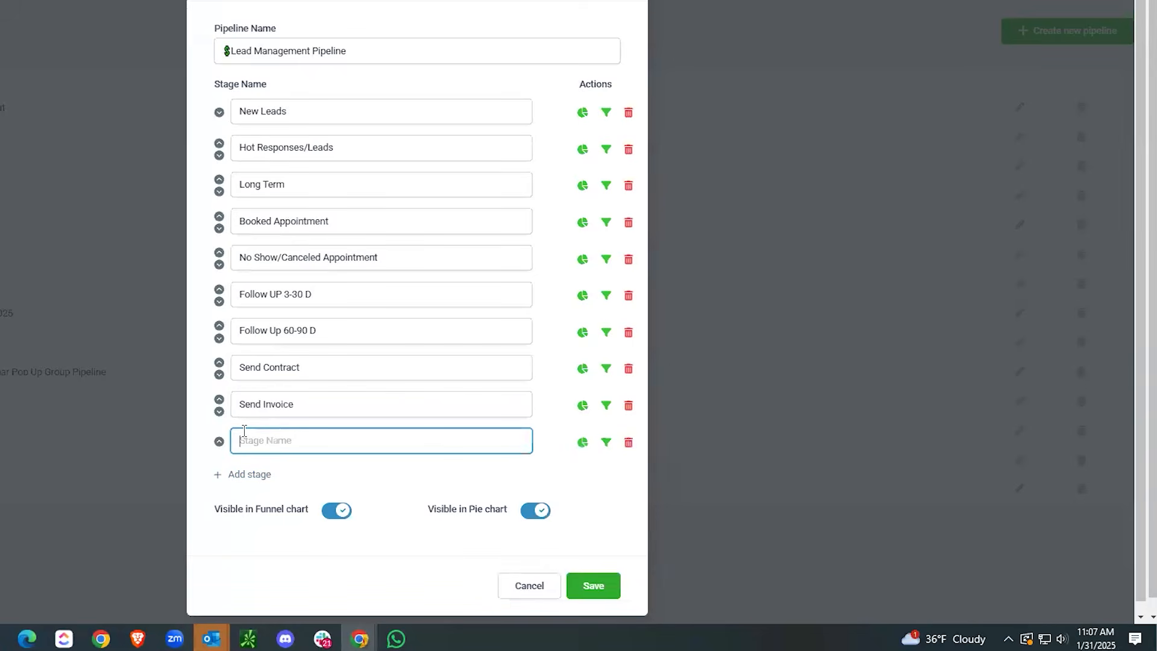
type("Cu")
type("stomer Onbaor")
key("BackSpace")
key("BackSpace")
key("BackSpace")
type("oarding")
Add a final stage named "Not Fit" and save the pipeline.
left_click(250, 474)
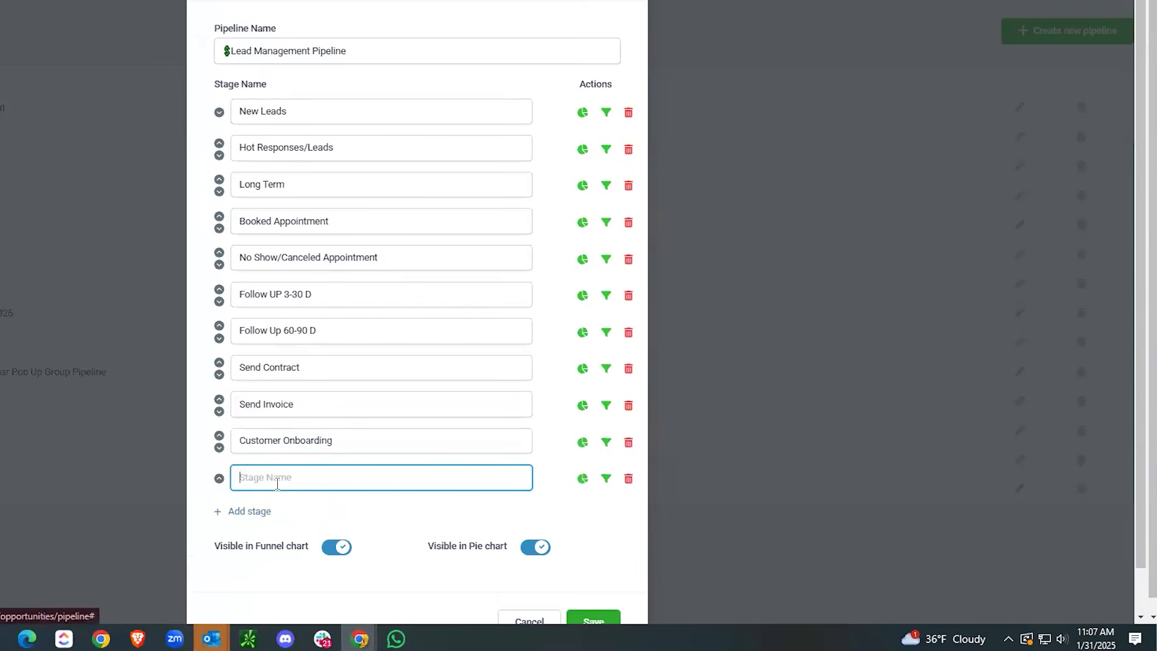
type("Not Fi")
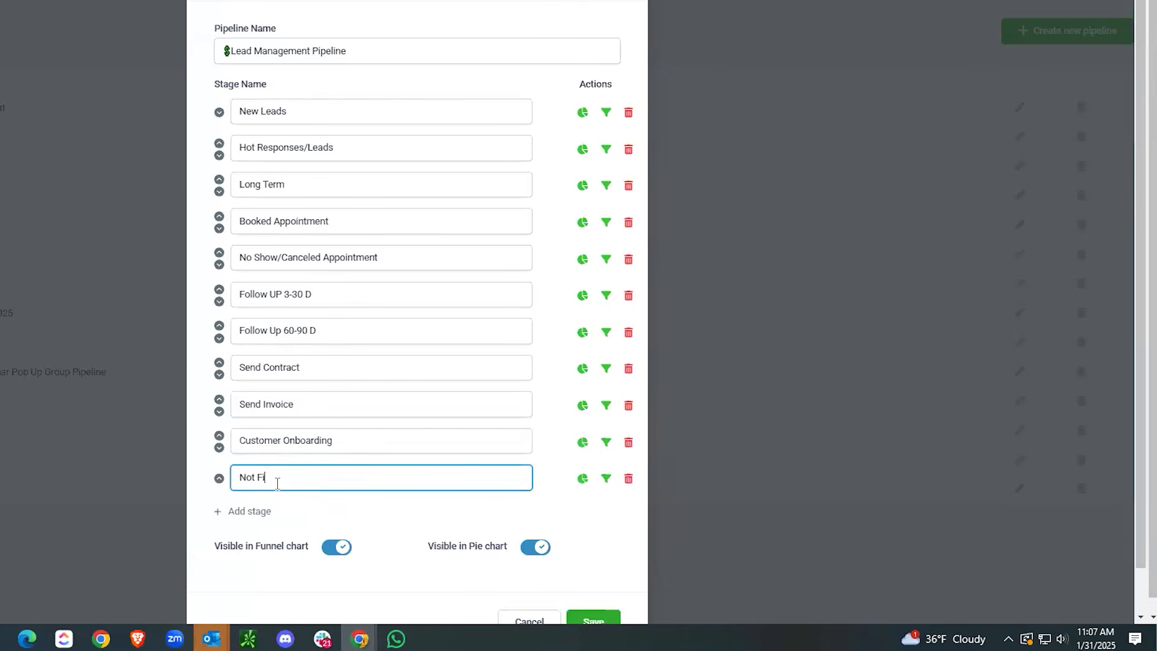
type("t")
scroll(572, 542, "down", 1)
left_click(594, 575)
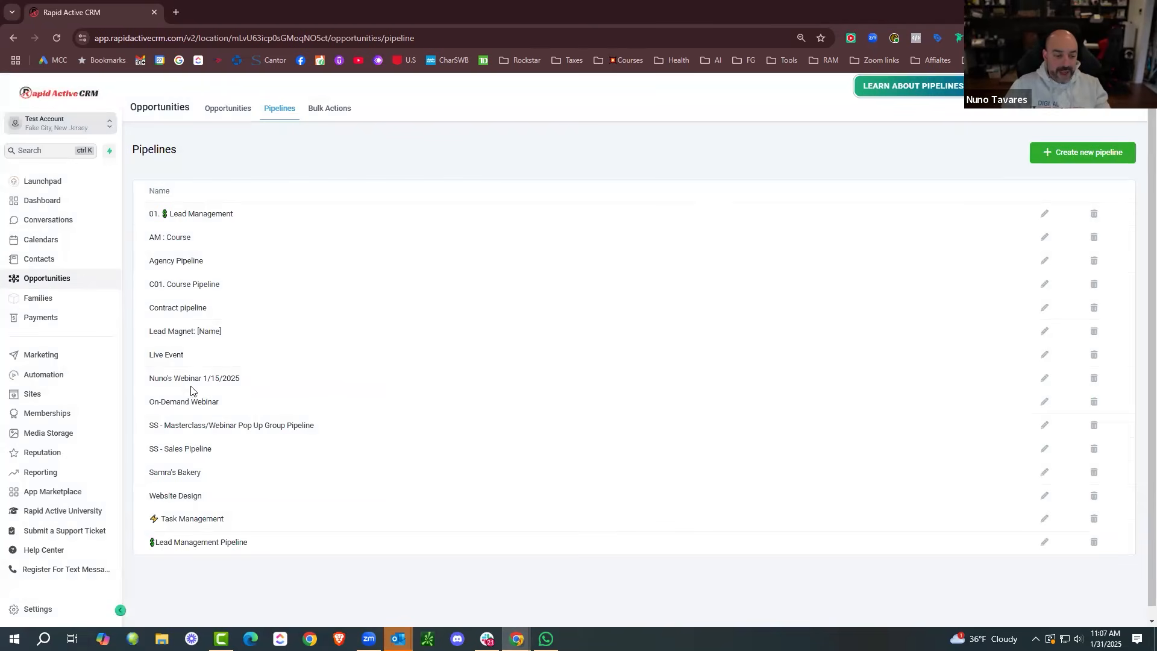
Create a forms folder named "01. General Contractors".
left_click(46, 396)
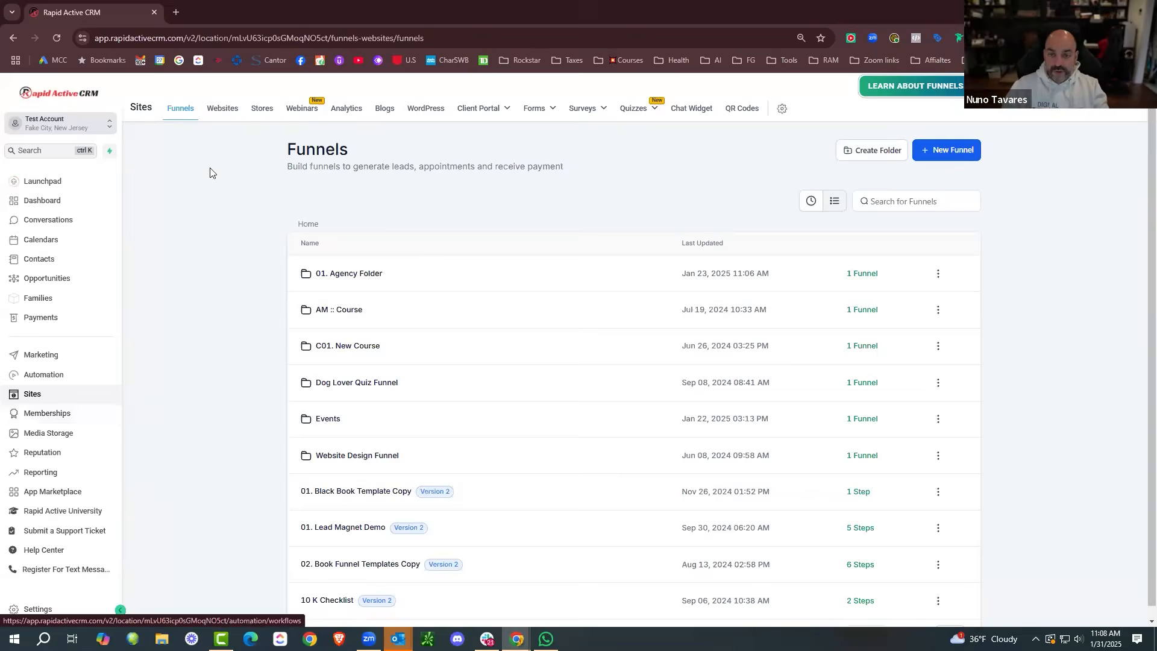
left_click(539, 109)
left_click(515, 131)
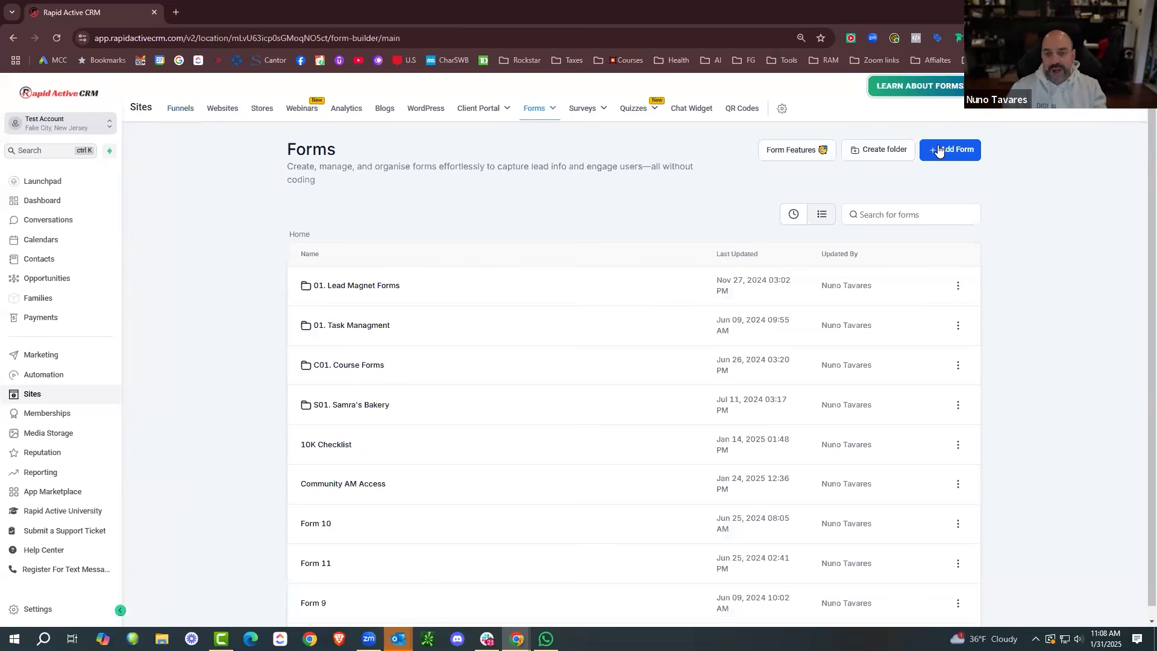
left_click(881, 150)
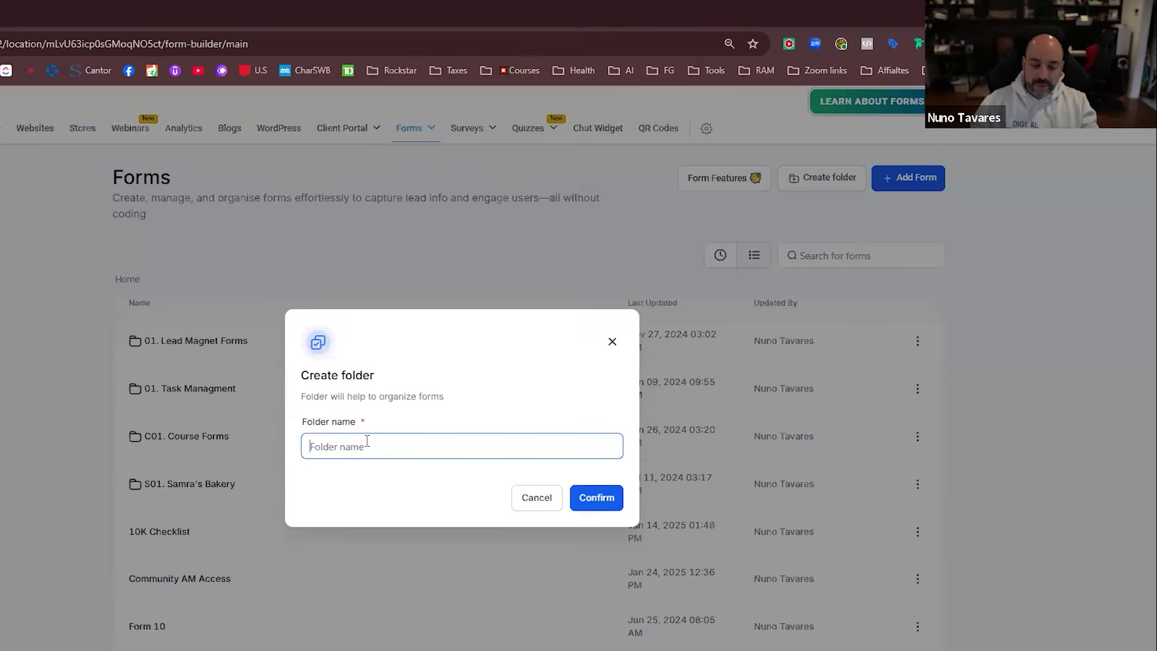
type("01.")
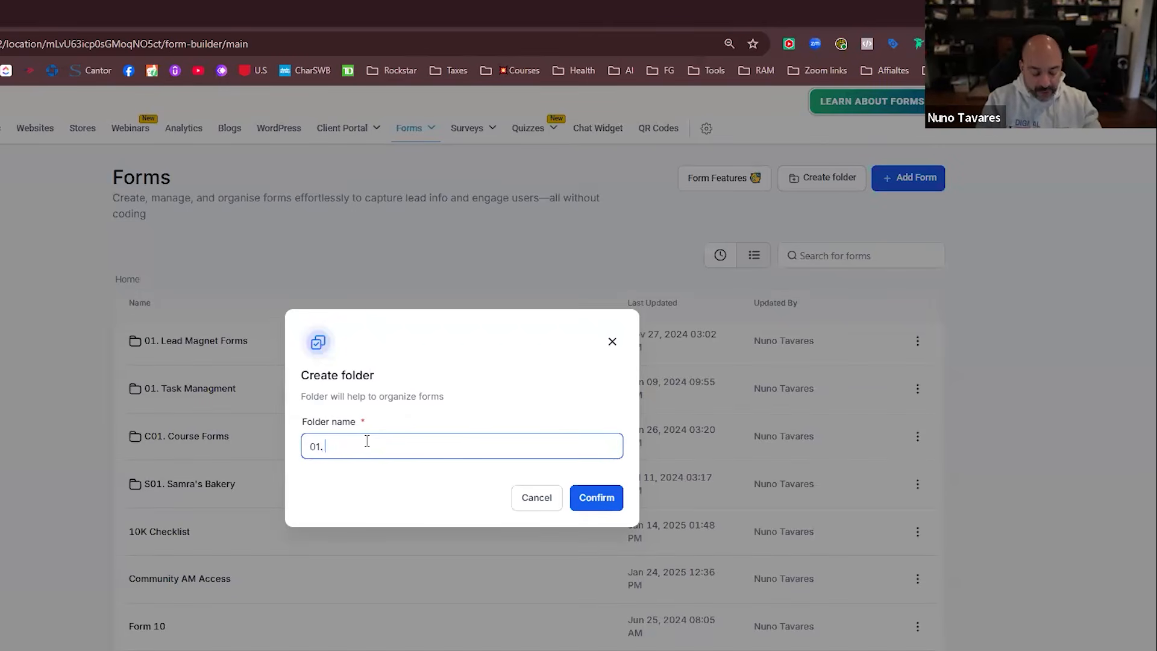
type(" General Contractors")
left_click(612, 505)
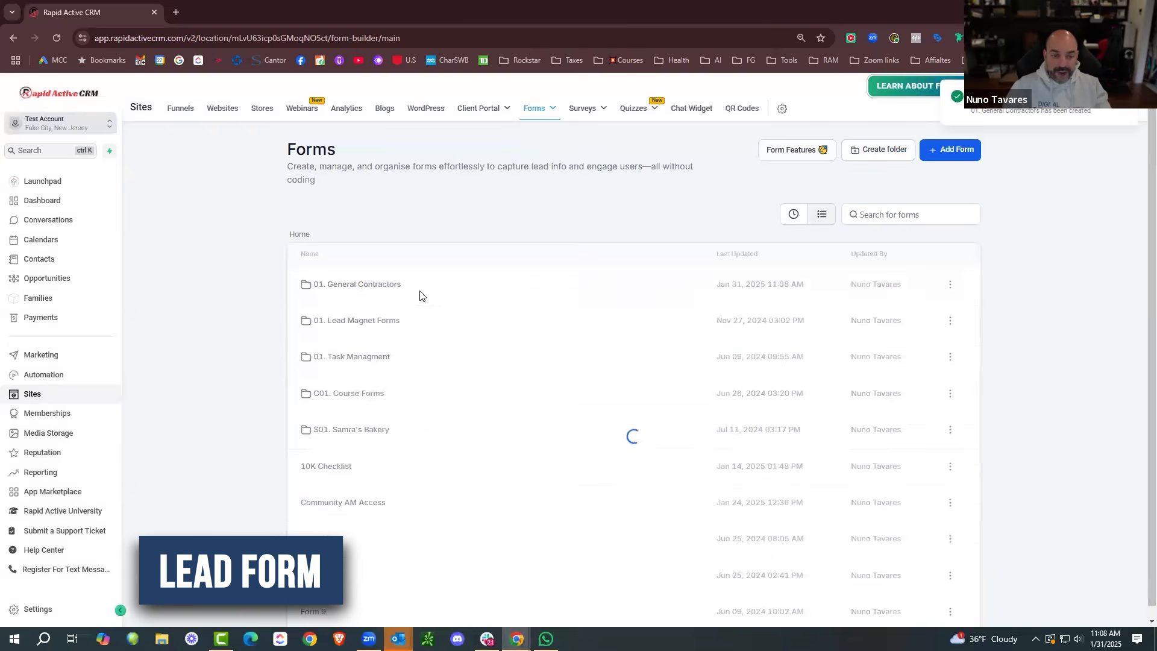
Add a new form inside the 01. General Contractors folder and name it "Lead Form".
left_click(375, 285)
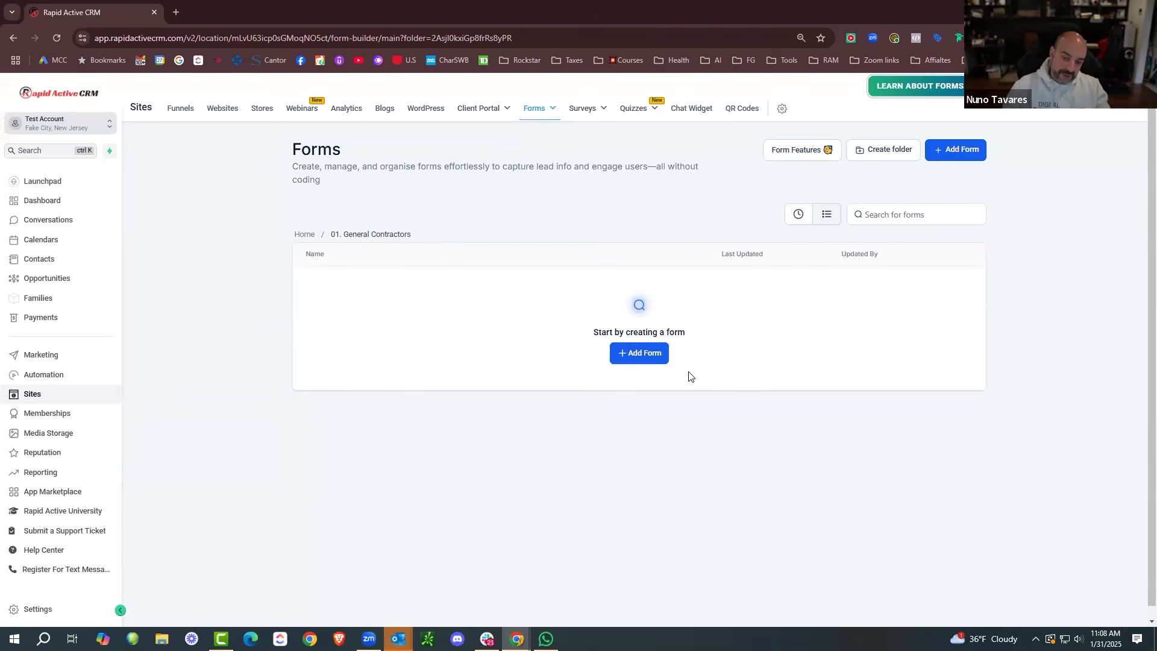
left_click(646, 357)
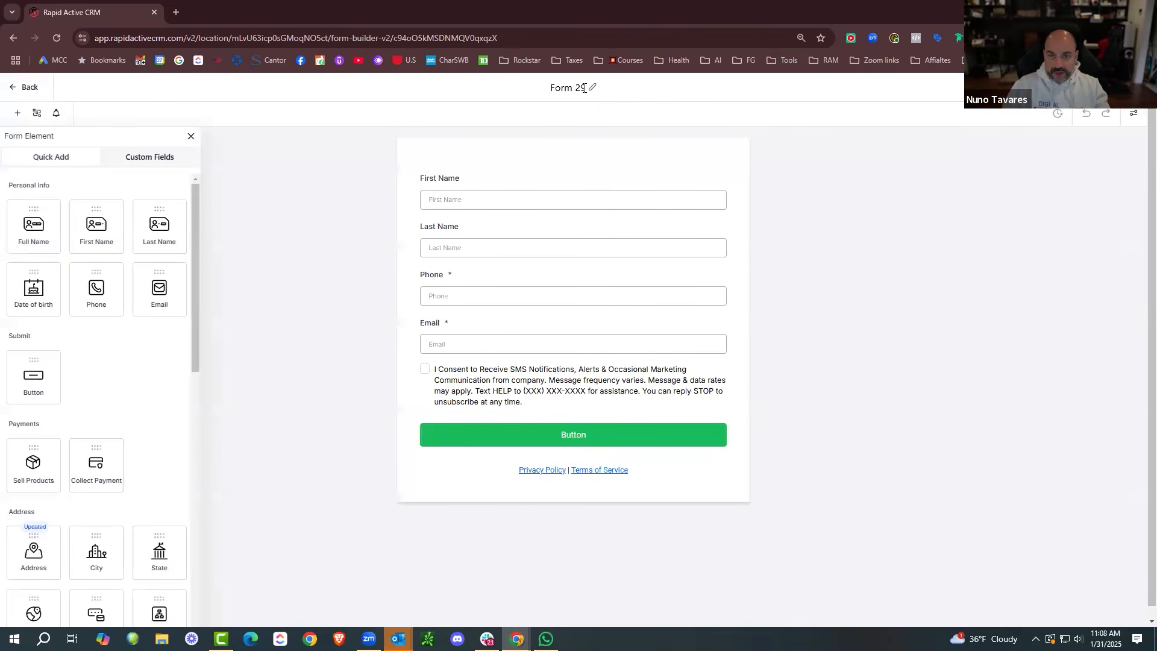
left_click_drag(584, 88, 516, 89)
type("Lead Form")
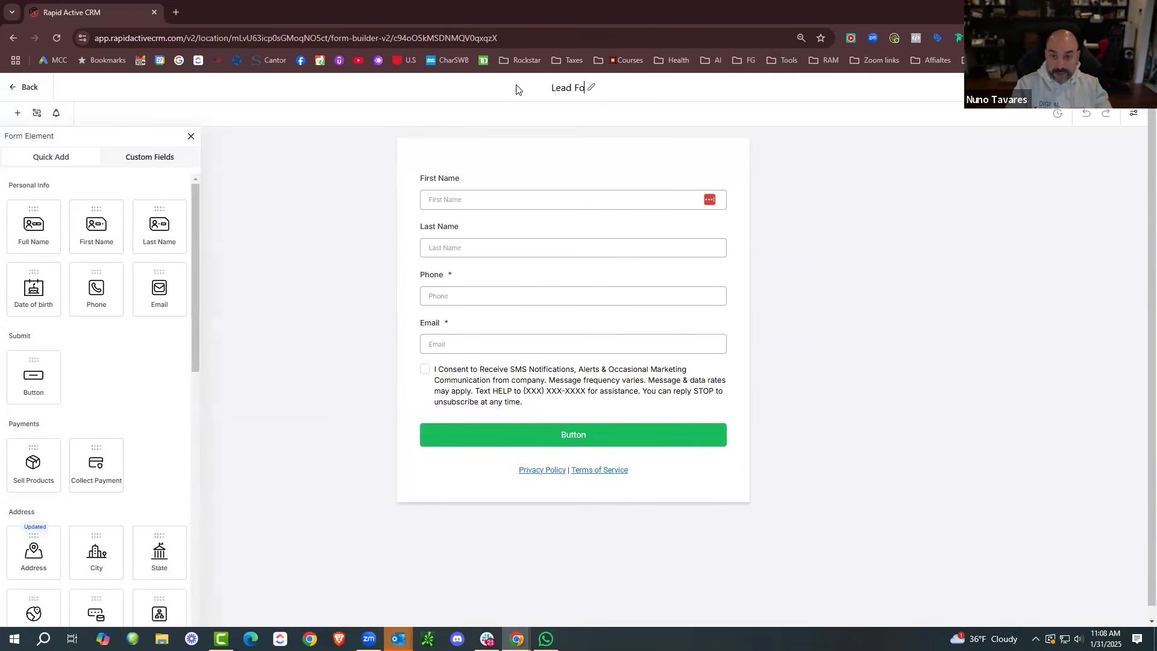
Give the form's submit button a blue background and the text "Grab Your Free Quote Here".
left_click(661, 434)
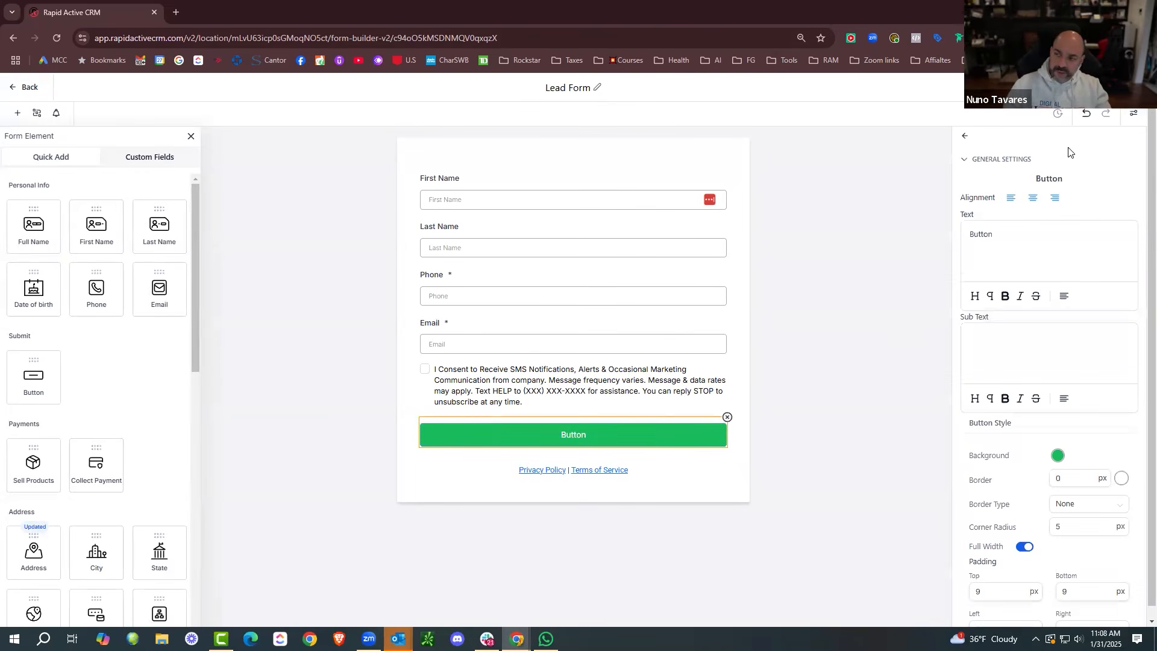
left_click(1059, 455)
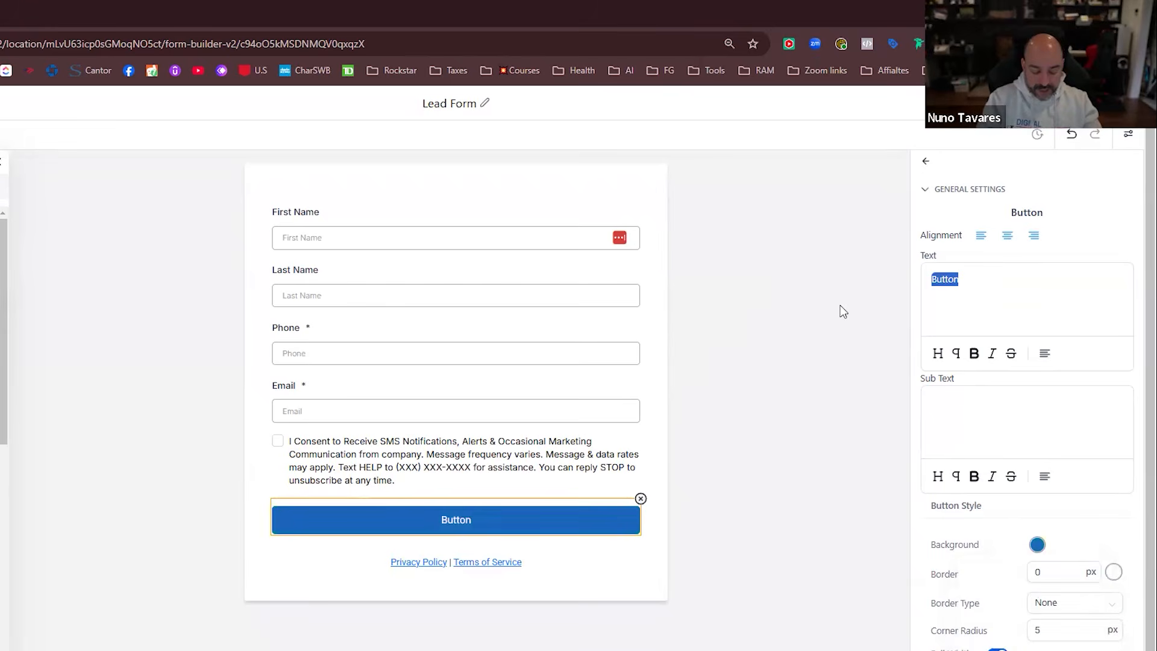
type("Grab Your Free Qoute Here")
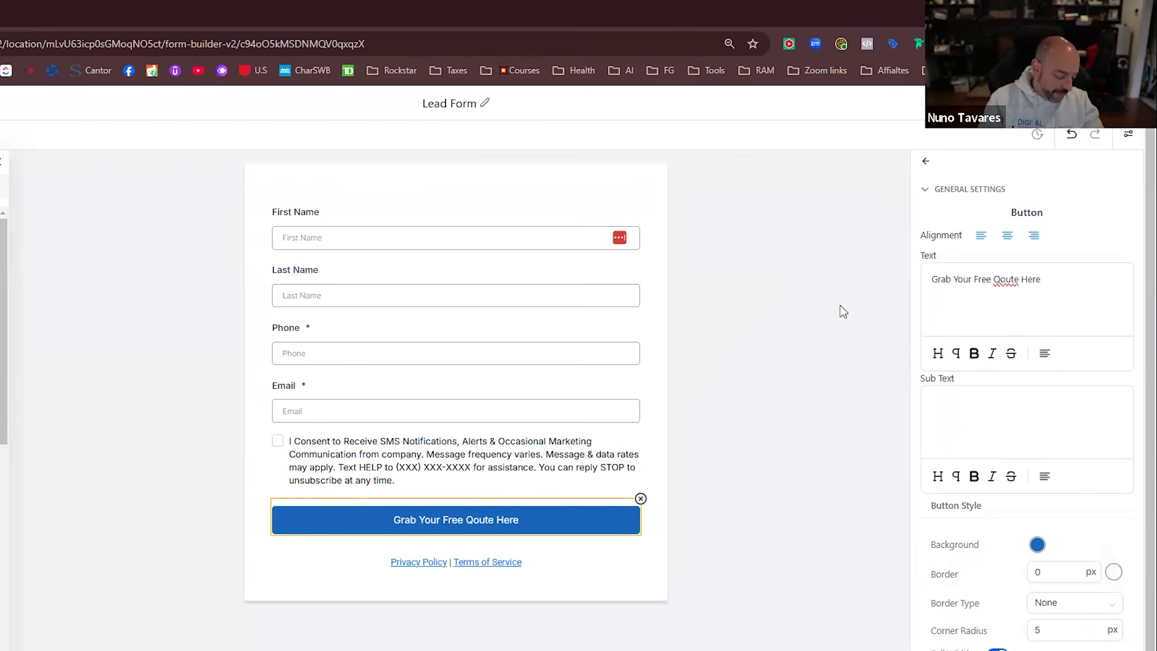
right_click(1005, 279)
left_click(929, 294)
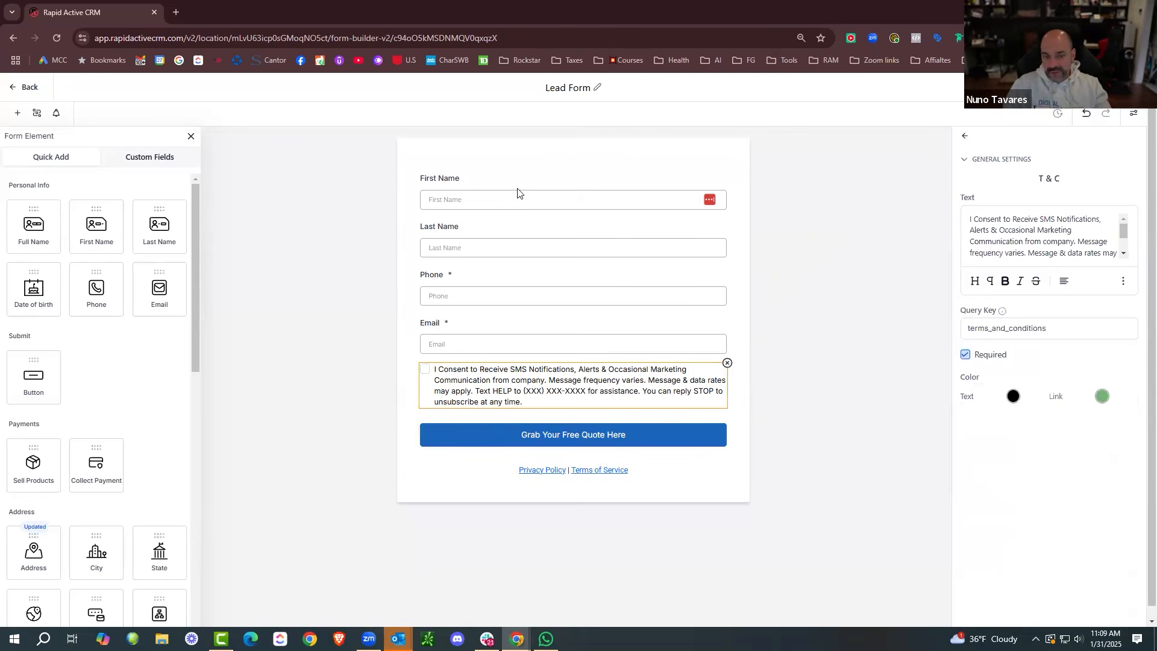
Make the First Name and Last Name fields of the form required.
left_click(393, 232)
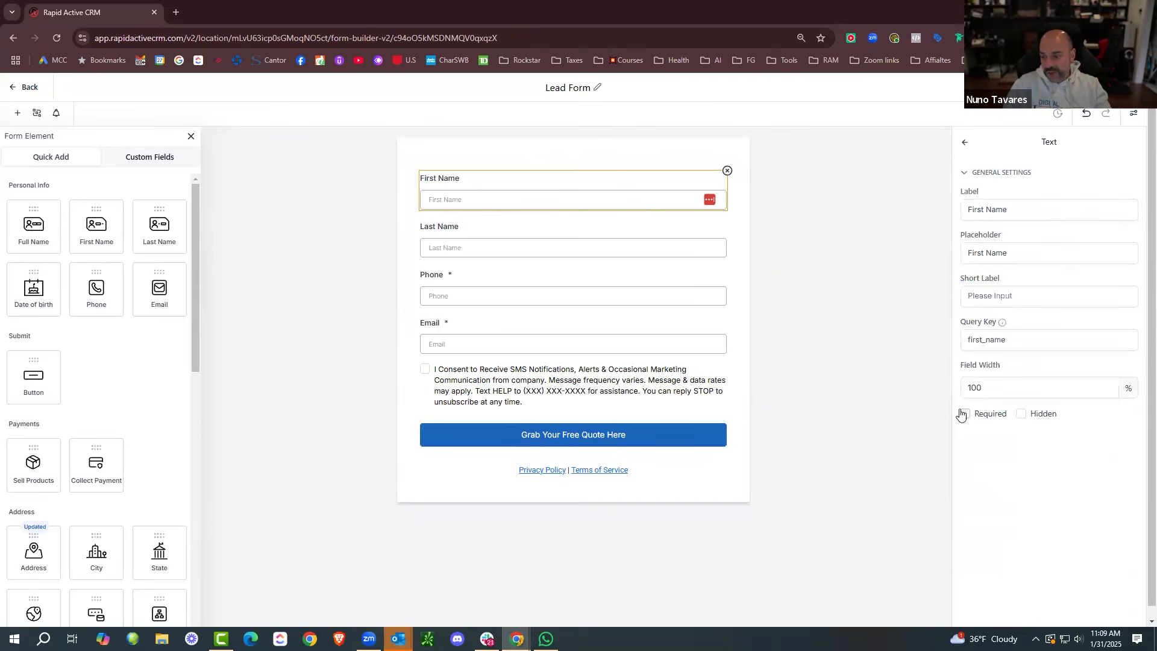
left_click(818, 354)
left_click(527, 239)
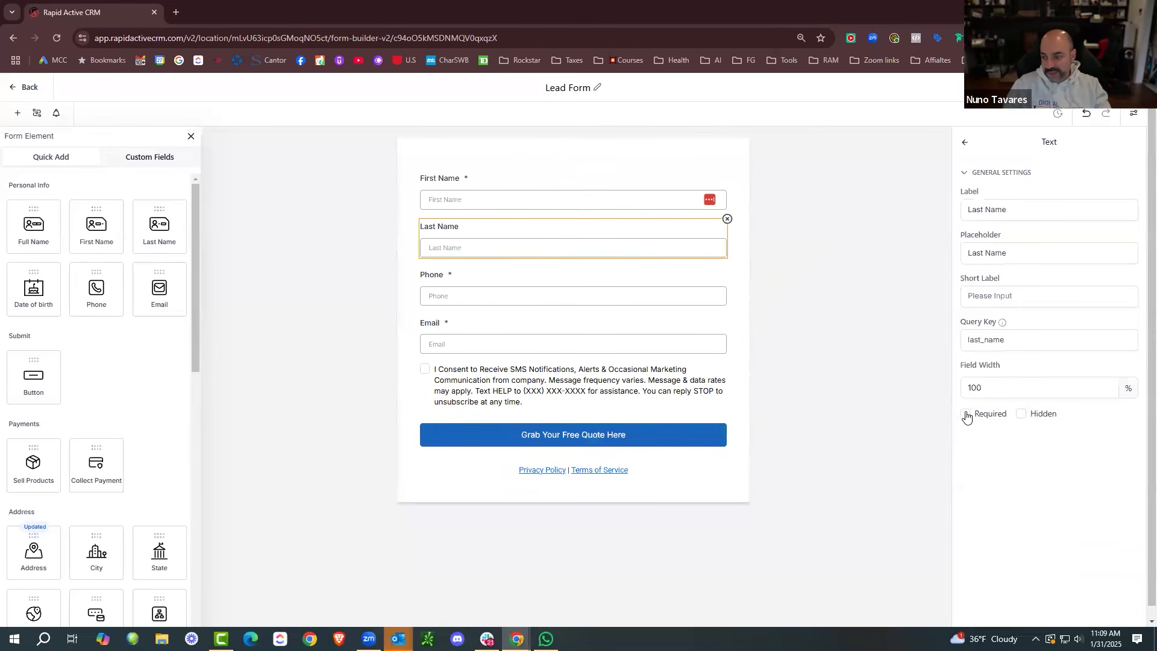
left_click(861, 276)
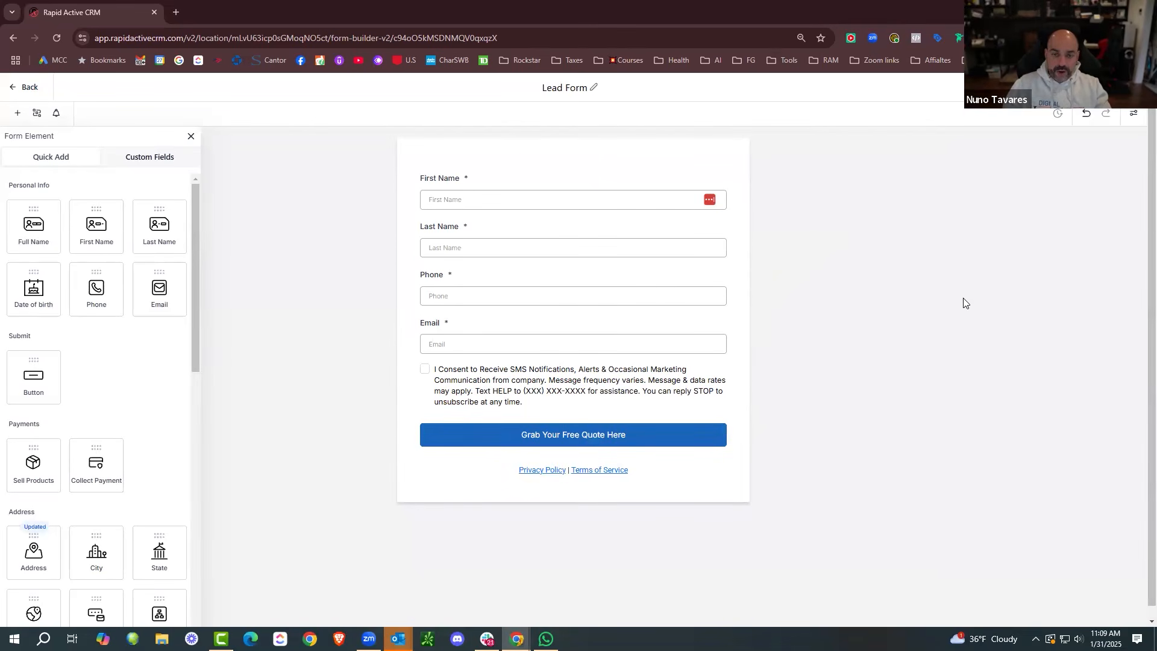
Rename the form as "01. Contractor Form".
left_click_drag(587, 89, 532, 103)
type("Co")
key("BackSpace")
key("BackSpace")
type("01. C")
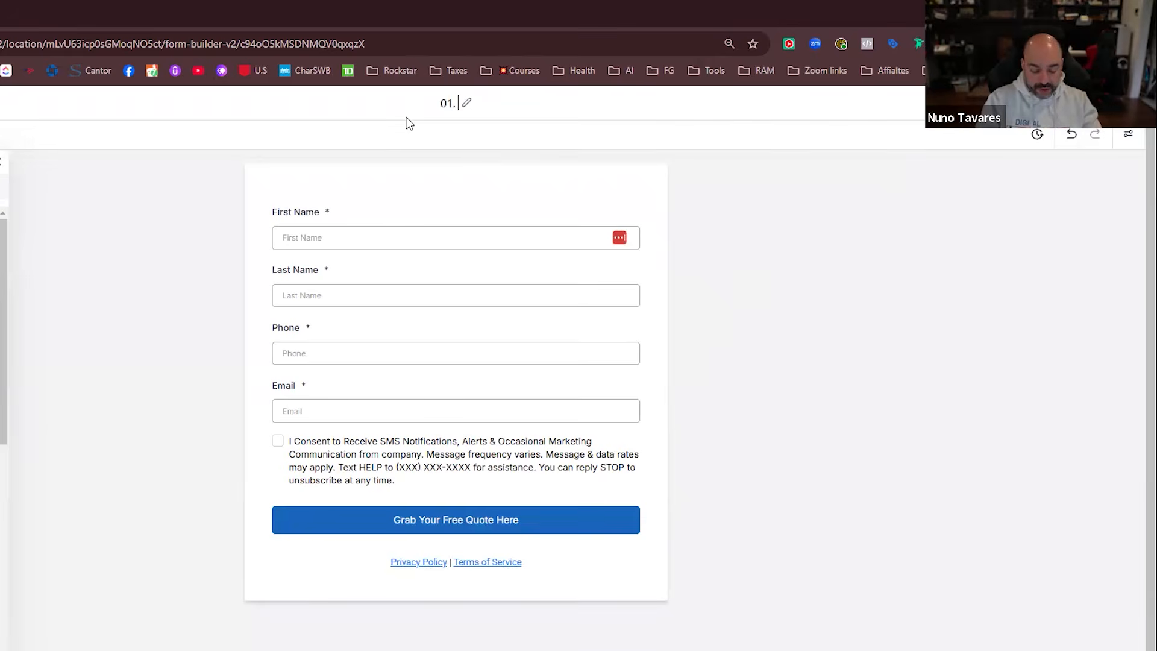
type("ontractor Form")
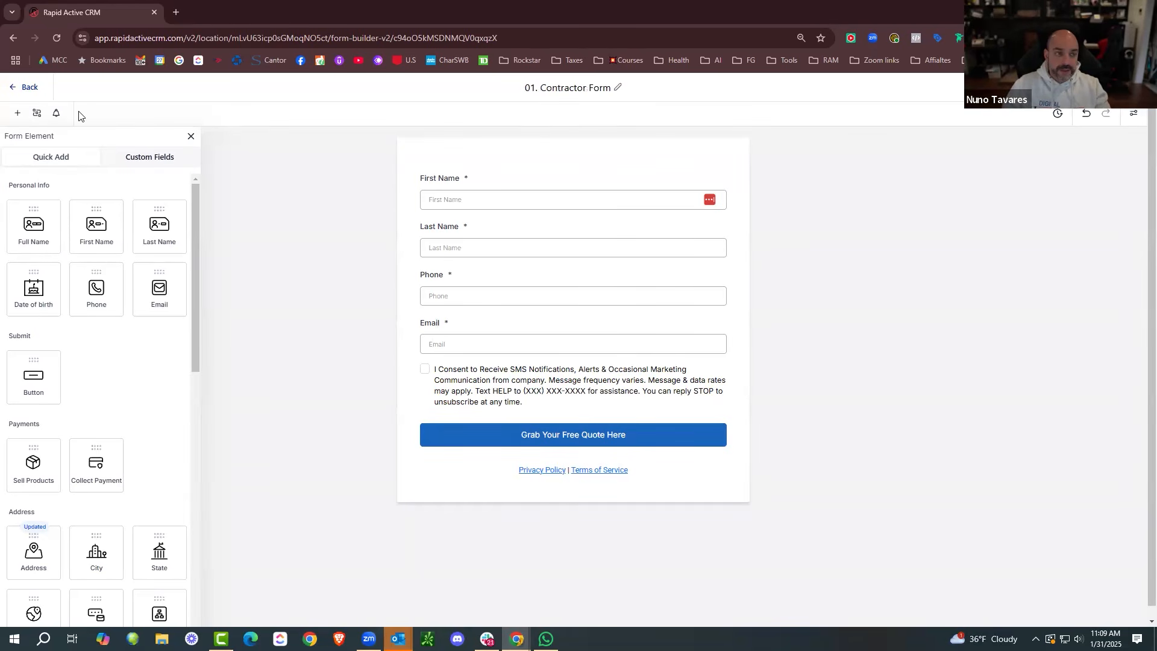
Return to the General Contractors folder and delete the surplus Form 28.
left_click(24, 88)
left_click(959, 324)
left_click(925, 295)
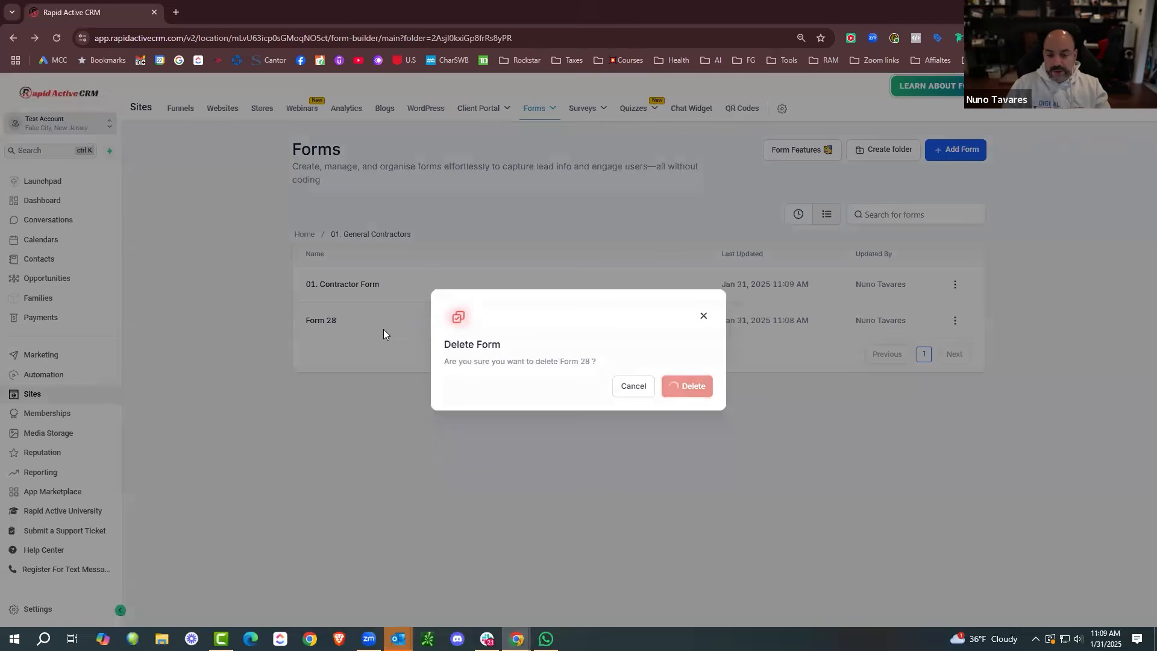
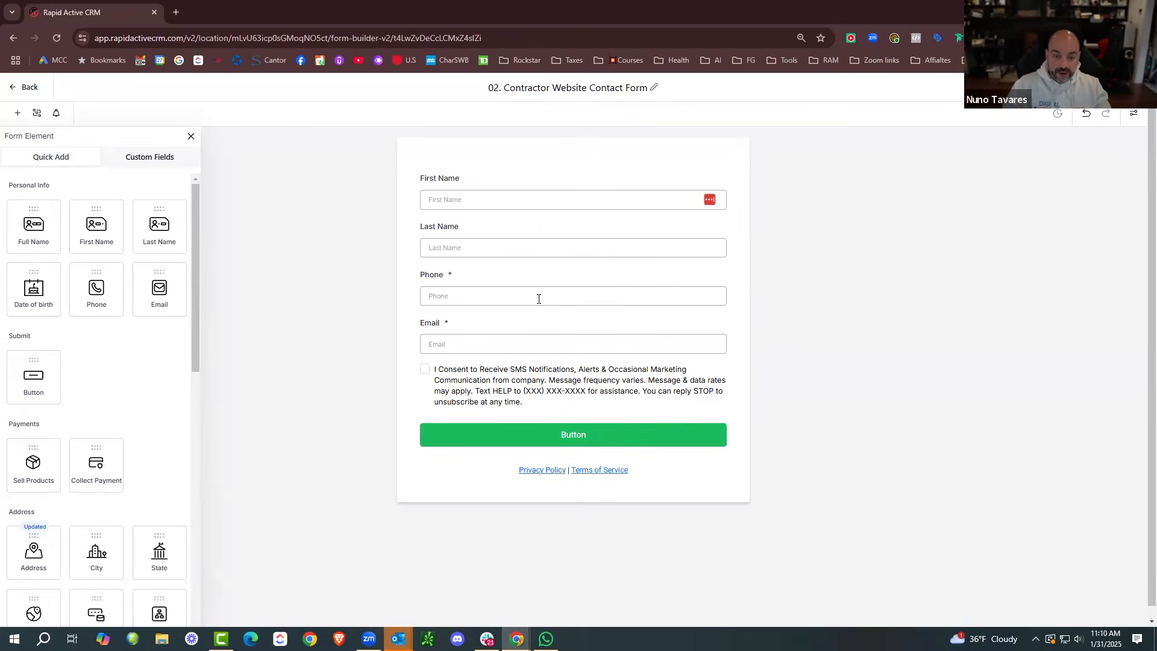
Make the Last Name and First Name fields required in the 02. Contractor Website Contact Form.
left_click(615, 231)
left_click(965, 414)
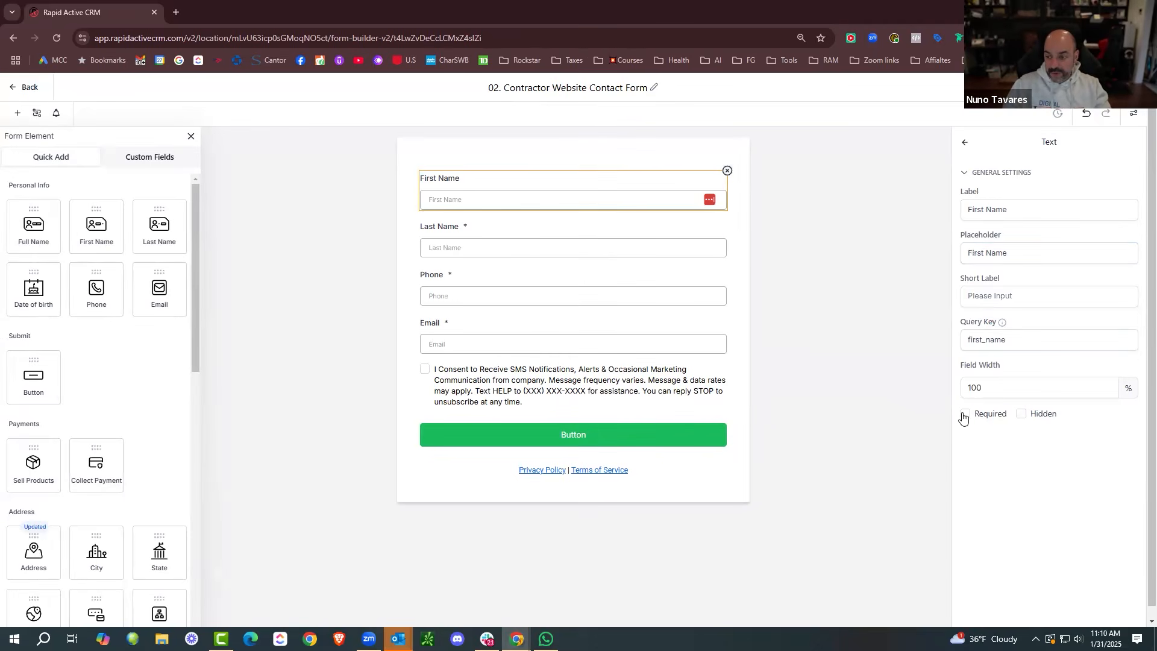
left_click(509, 365)
Give the contact form's submit button a blue background and the text "How can We help?".
left_click(717, 434)
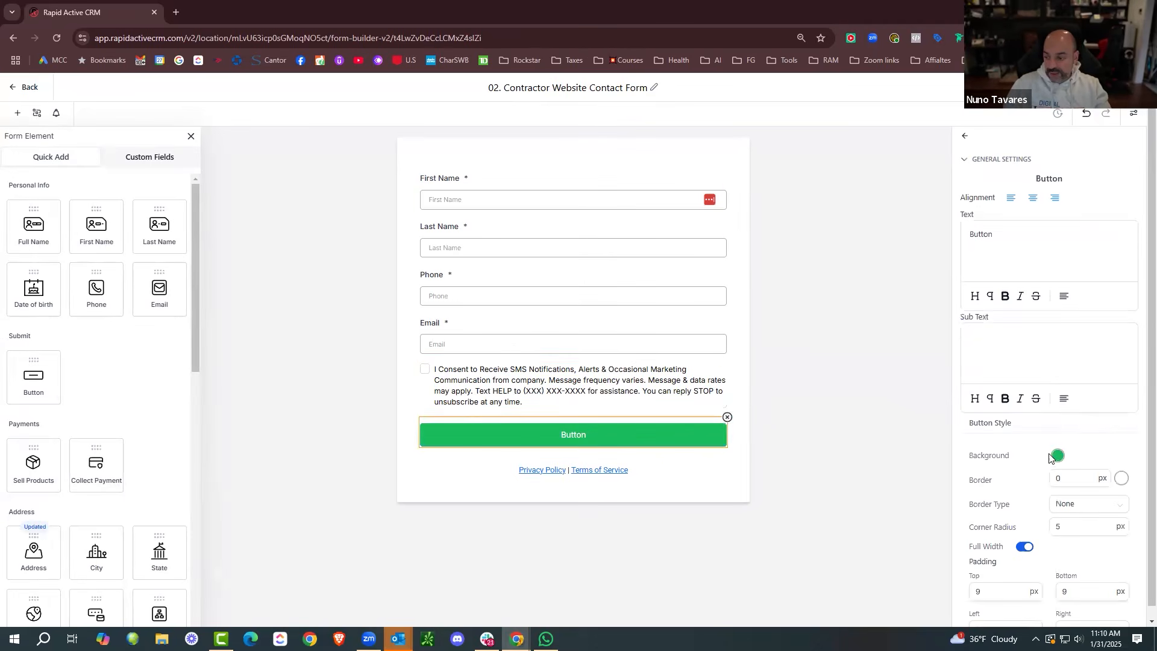
left_click(1057, 456)
left_click(1065, 579)
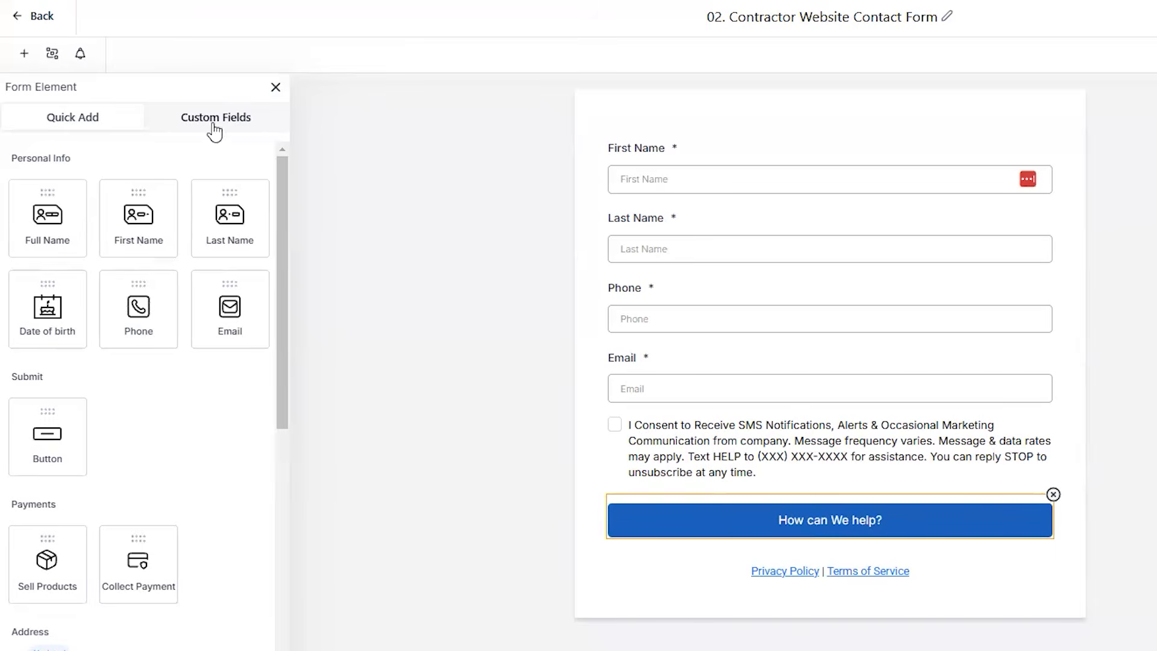
Try to create a multi-line contact custom field named "How Can We Help You?" in the Additional Info group.
left_click(214, 127)
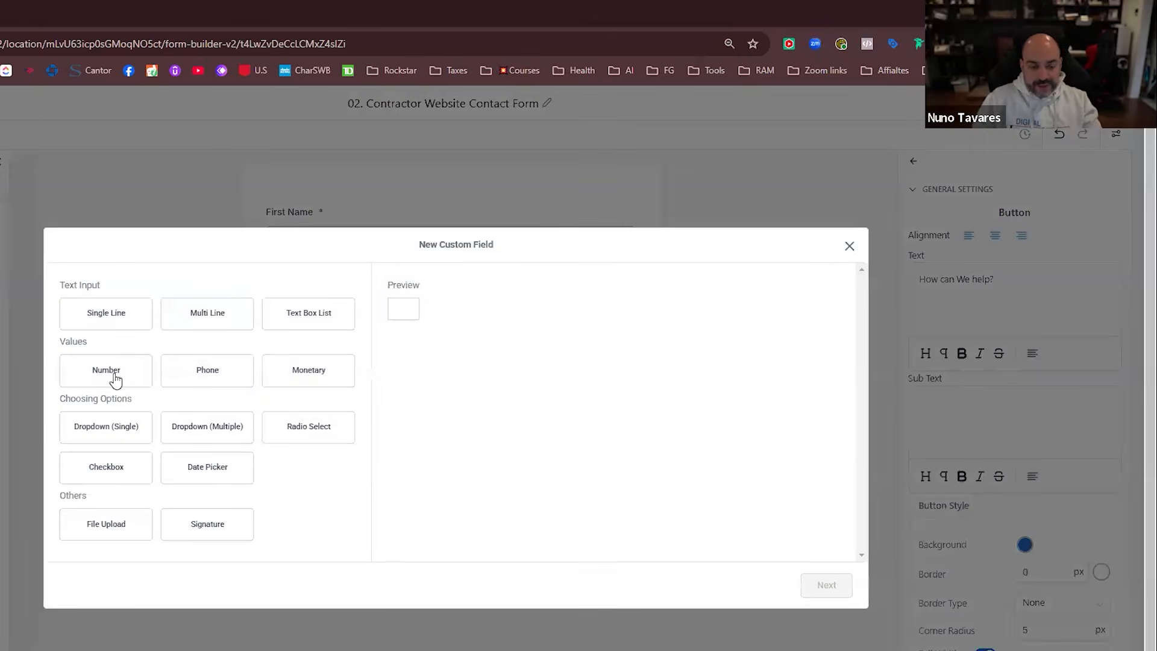
left_click(207, 313)
left_click(823, 585)
left_click(204, 385)
type("How Can We Help You?")
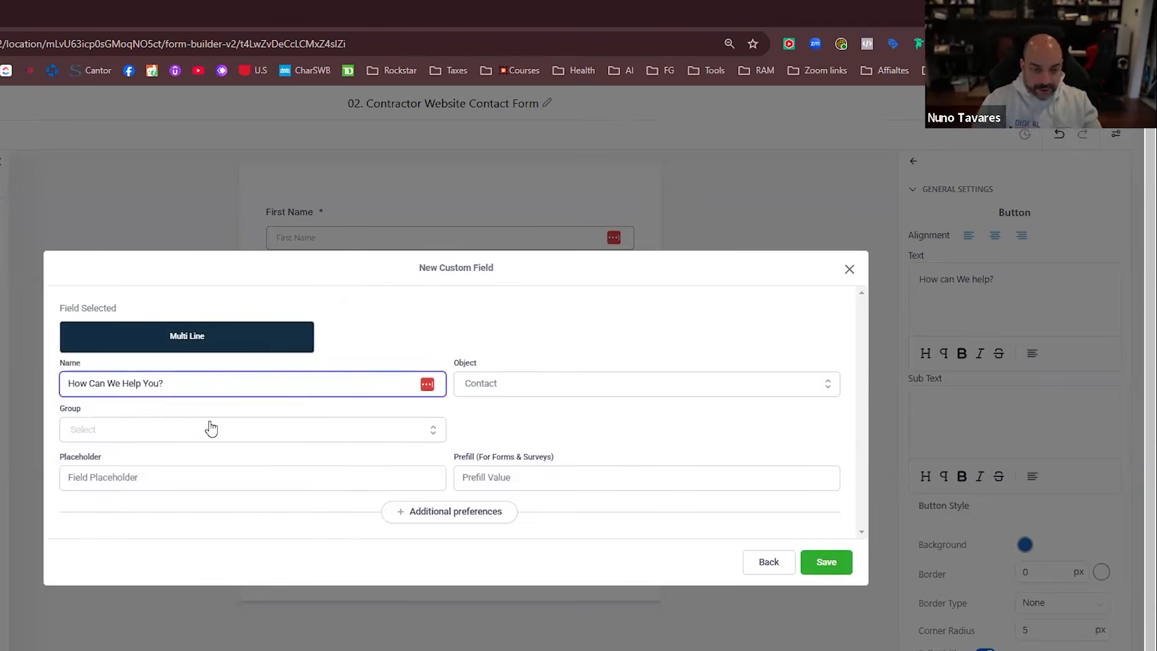
left_click(211, 429)
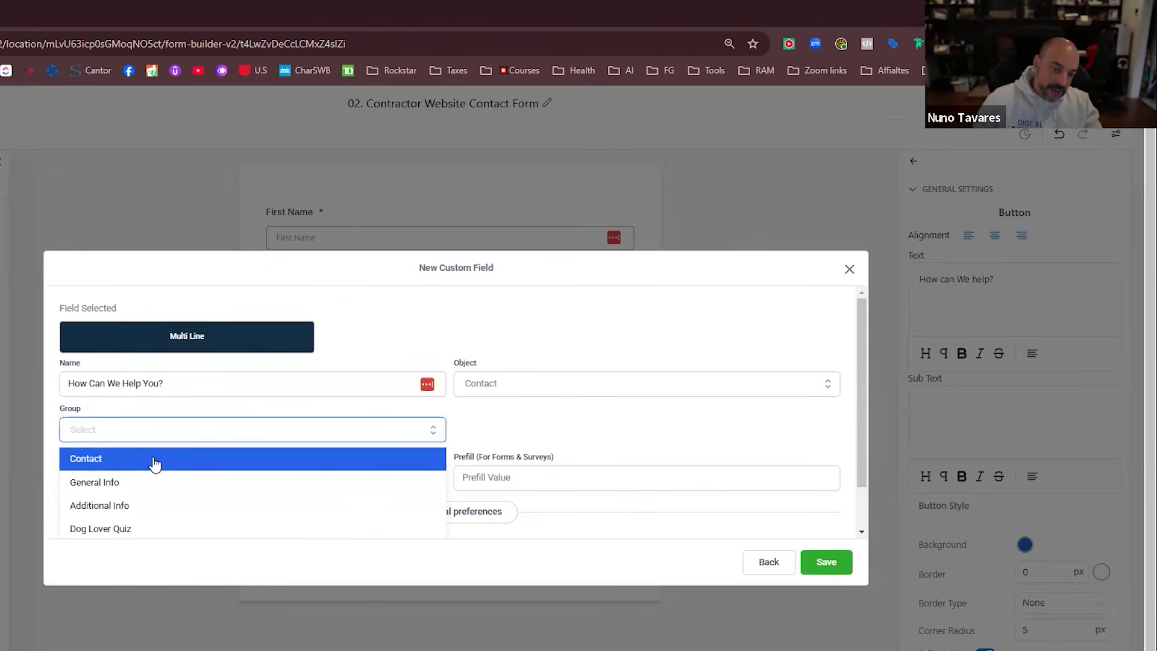
left_click(158, 508)
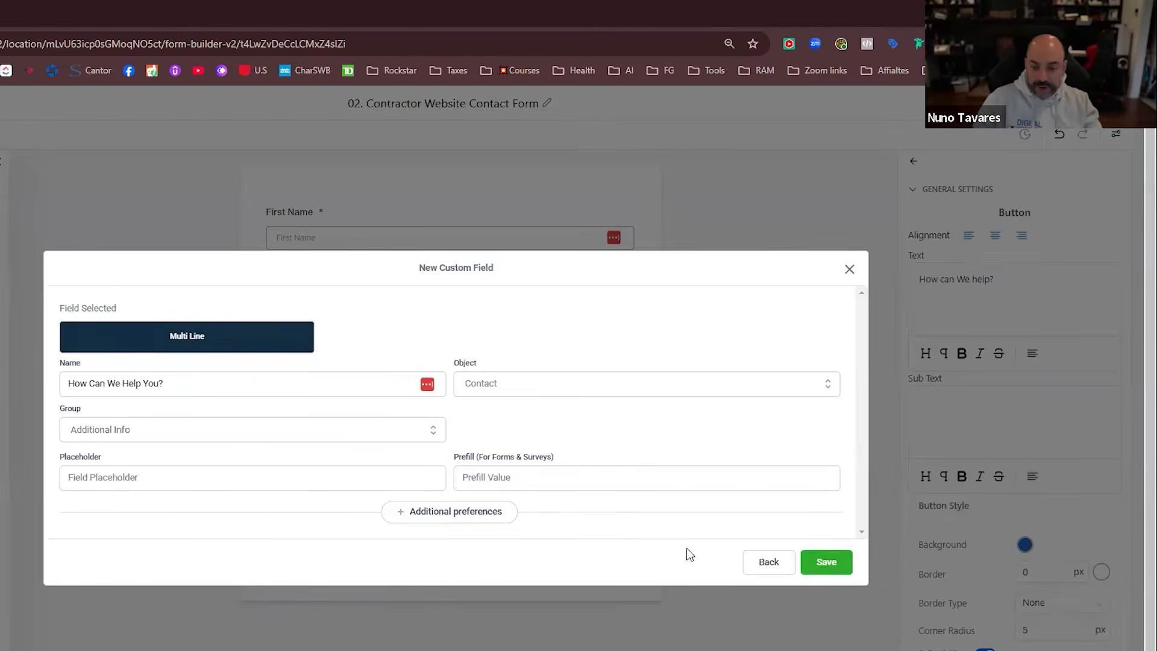
left_click(843, 570)
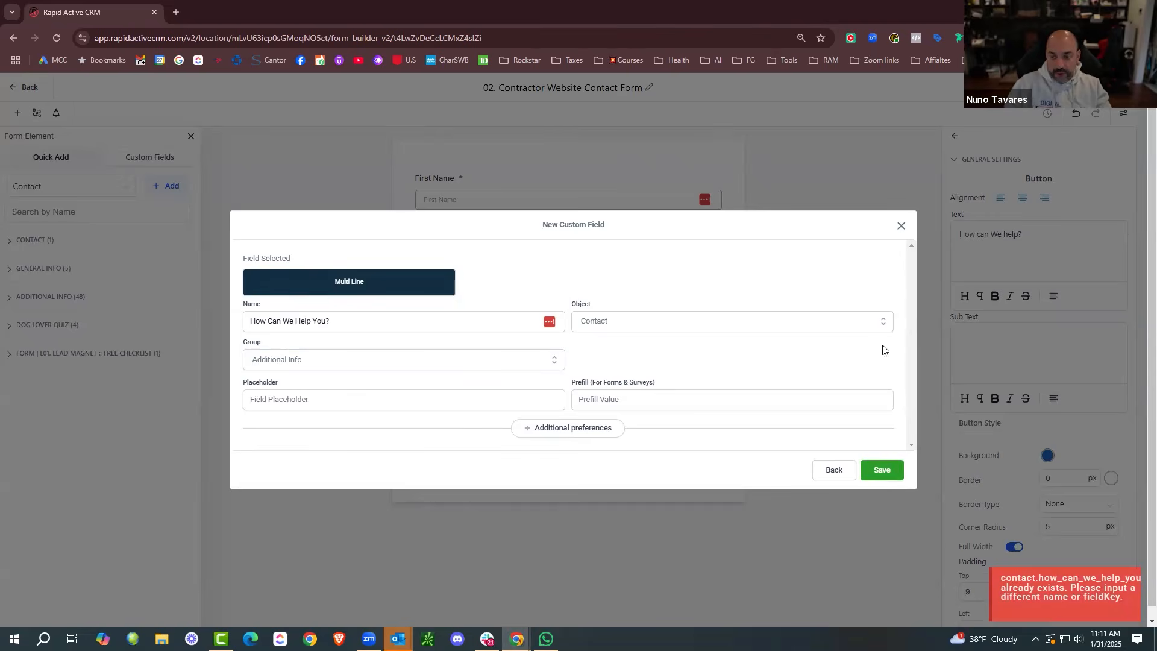
left_click(849, 269)
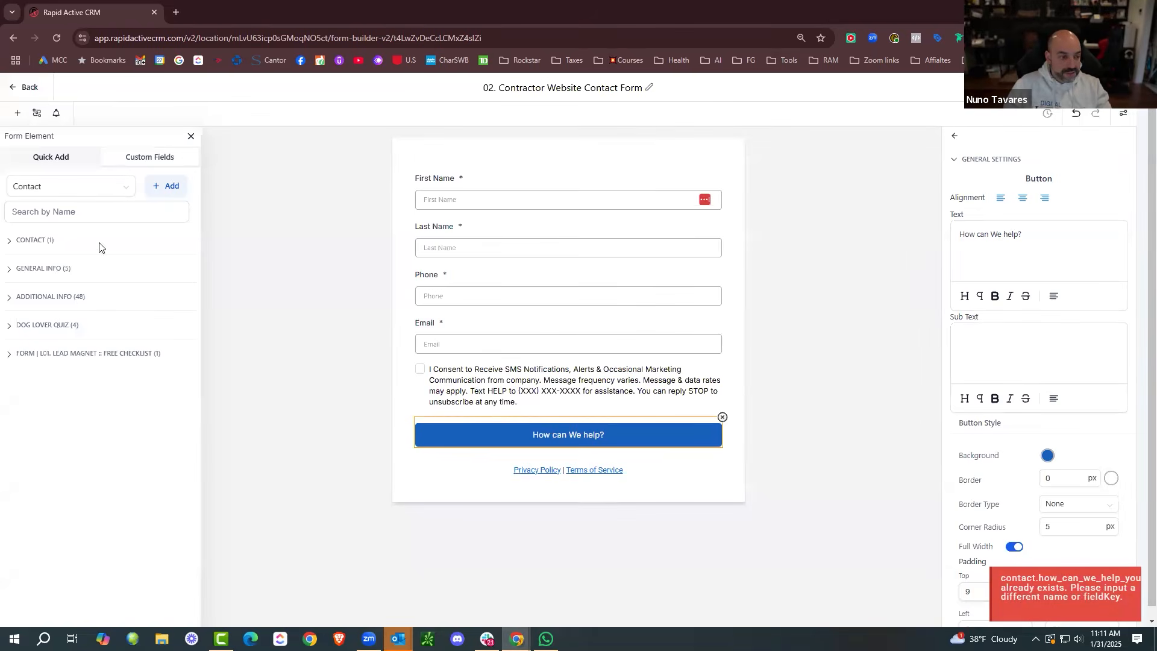
Search the custom fields for "how can" and place "How can we help you?" between the Email field and the consent checkbox.
left_click(96, 211)
type("how")
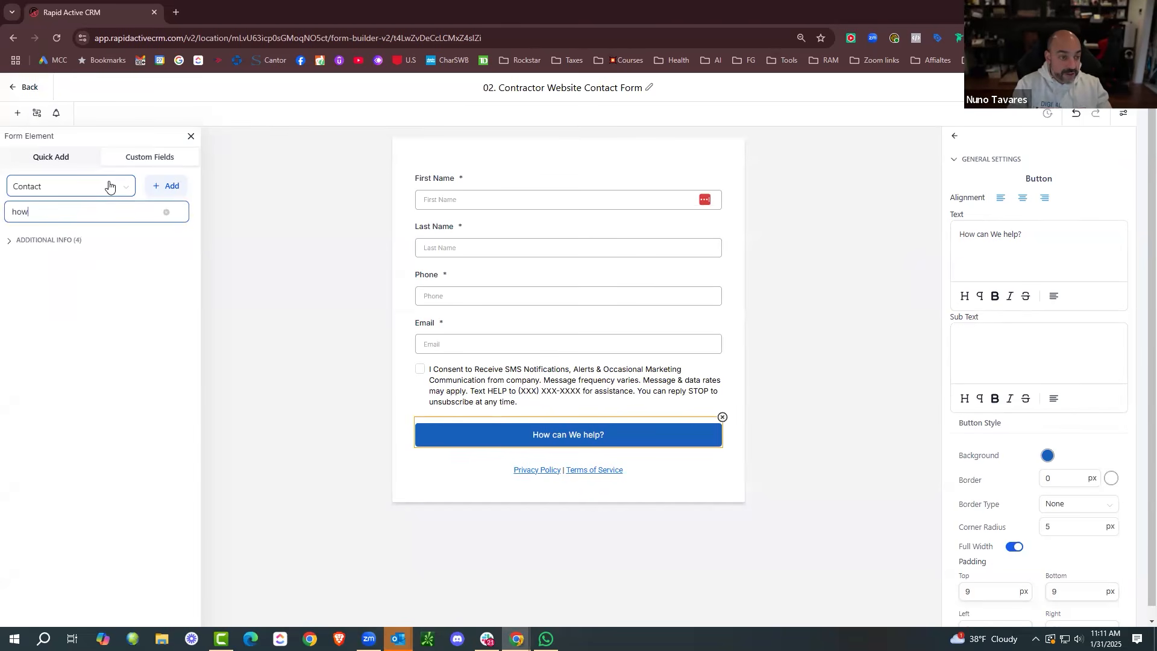
type(" can")
left_click(57, 242)
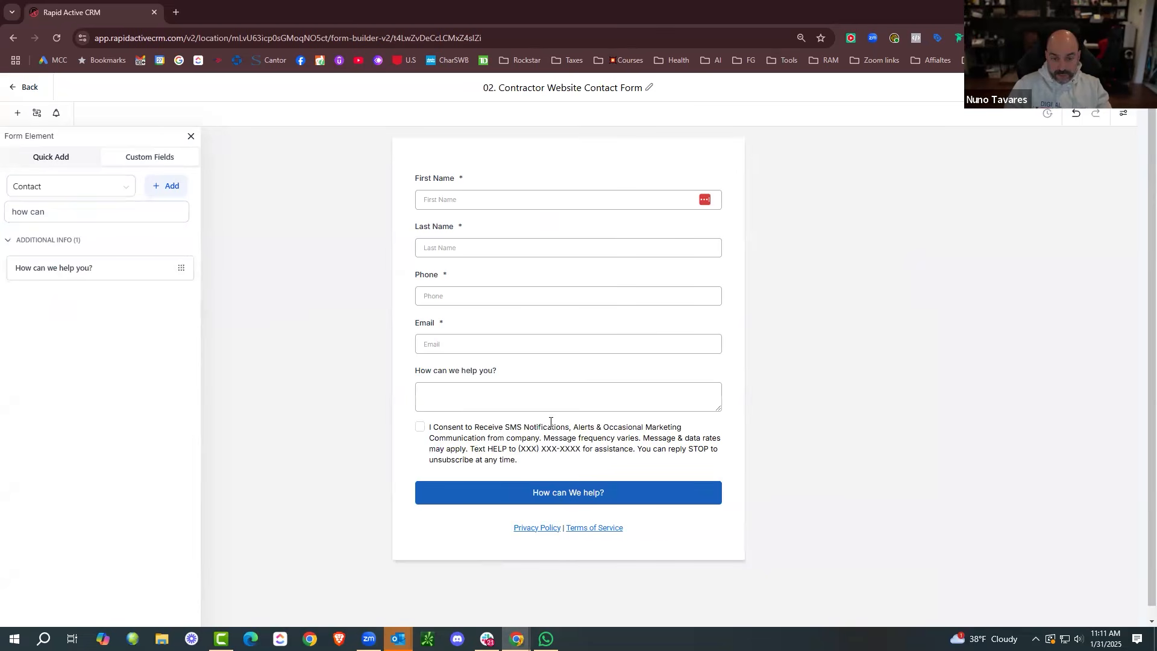
Make the "How can we help you?" field required and the Phone field optional, and return to the forms folder.
left_click(474, 372)
left_click(955, 353)
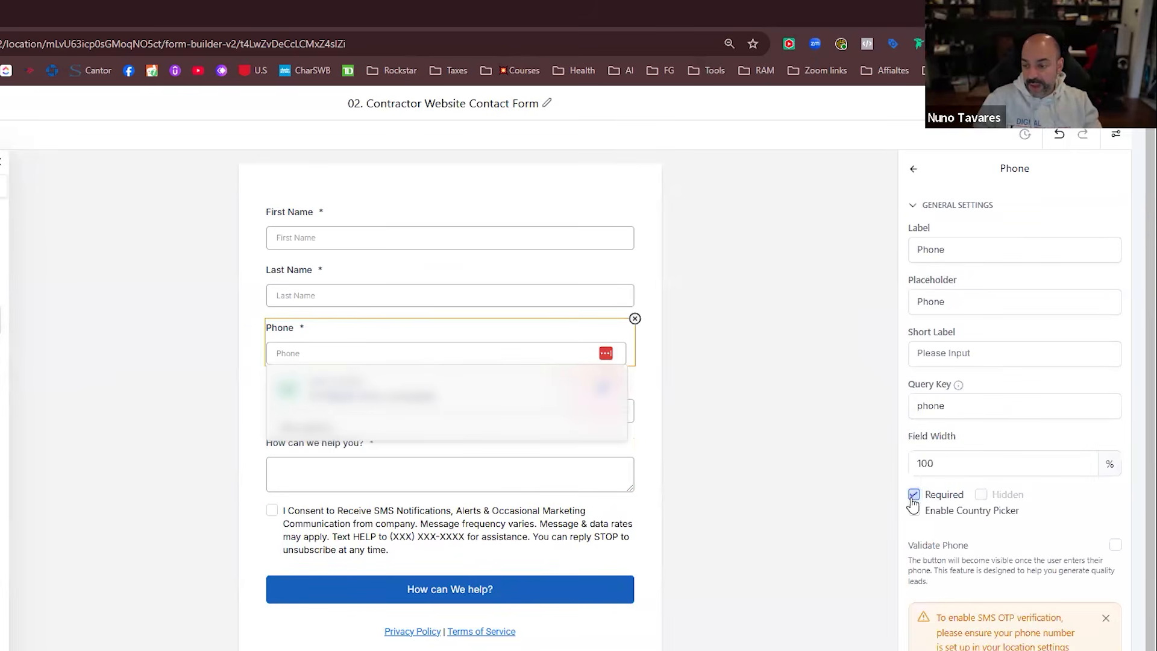
left_click(913, 497)
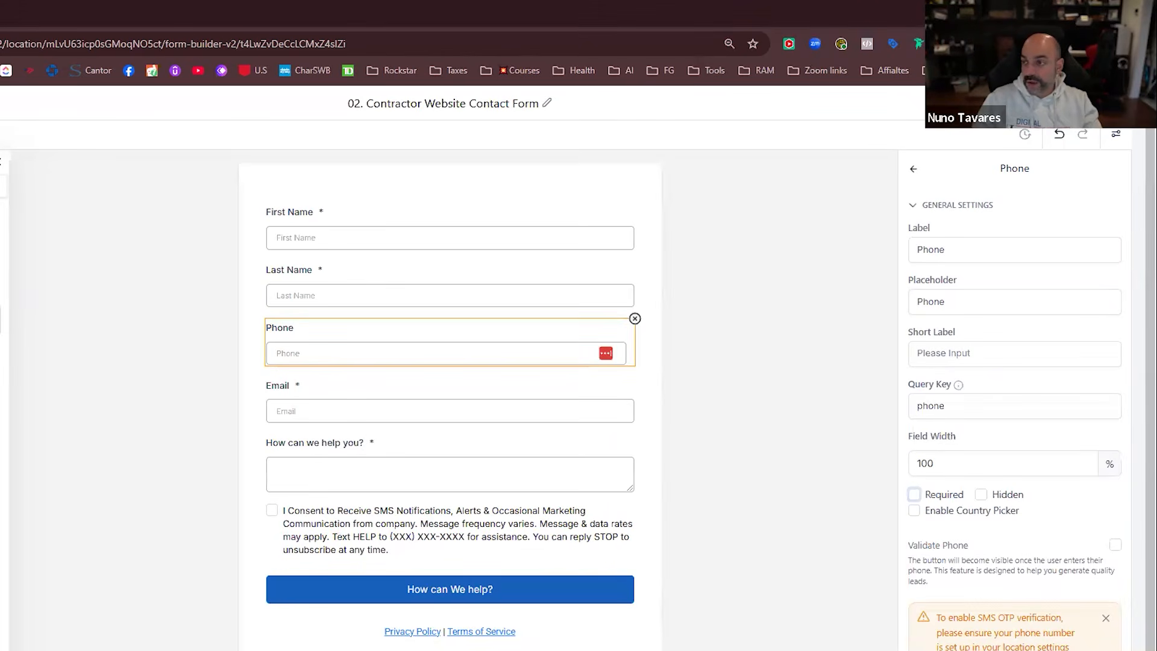
left_click(27, 87)
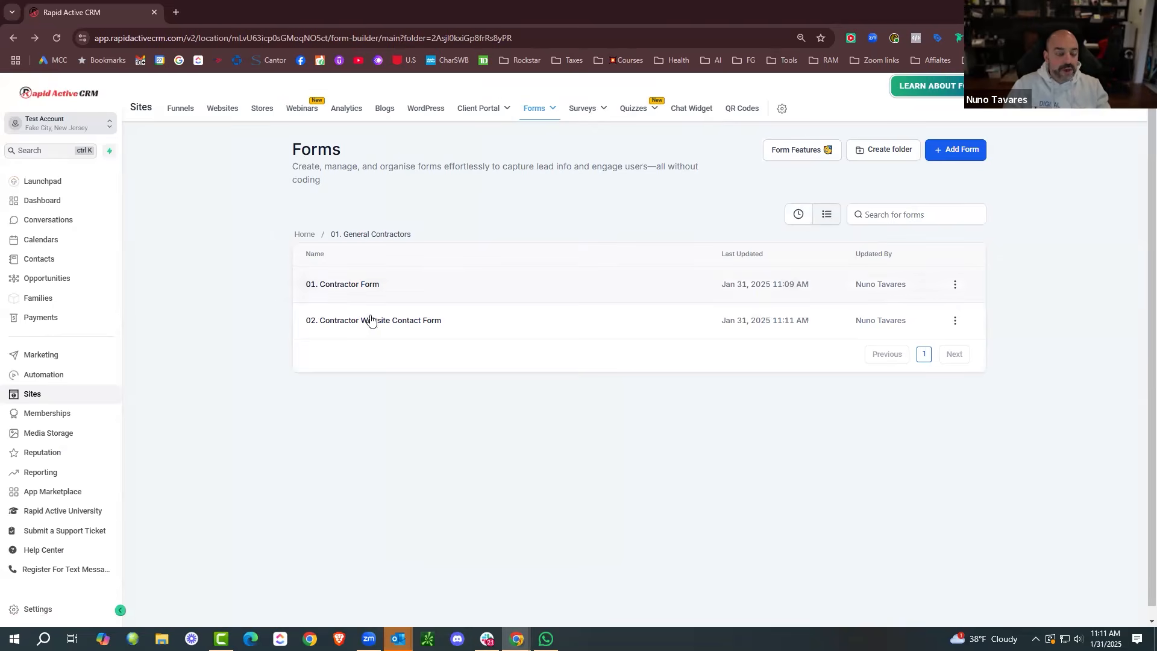
Create a calendar group in the calendar settings named "Intro Calls", with description "Intro Calls" and group URL "introcontractor-".
left_click(71, 240)
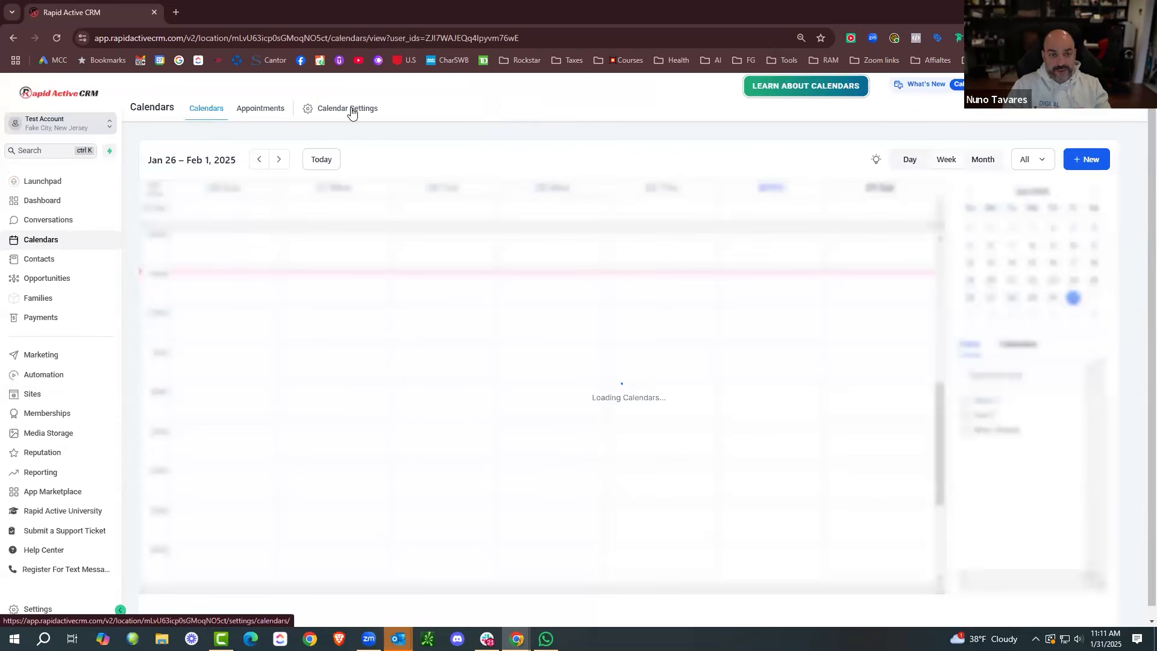
left_click(351, 109)
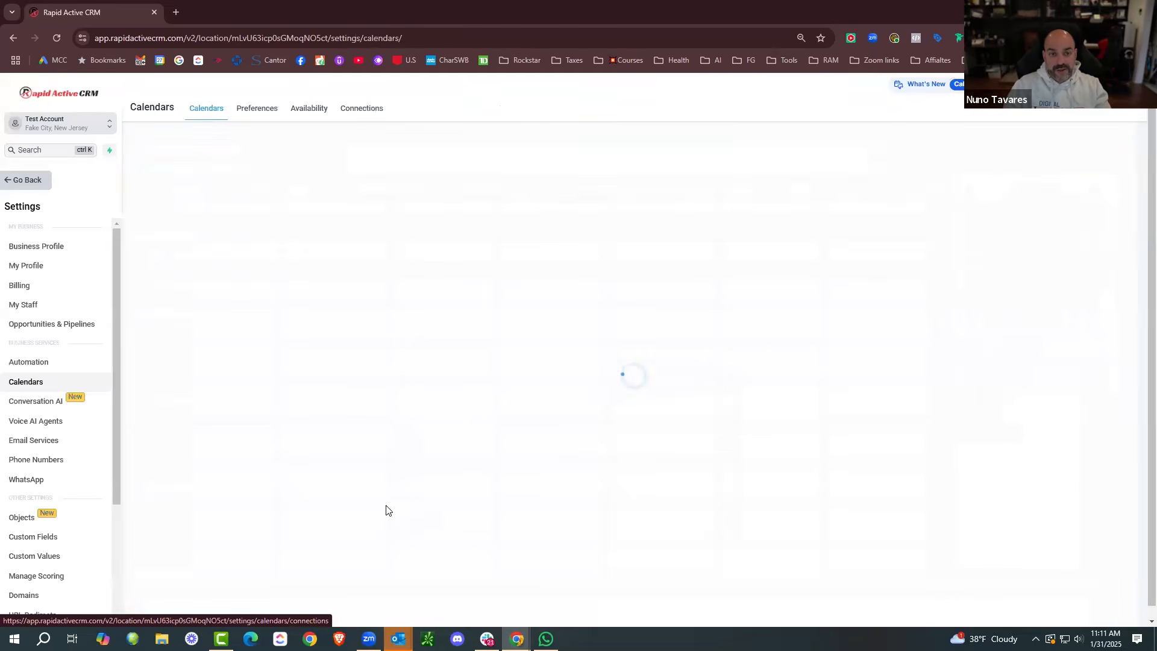
scroll(204, 378, "down", 1)
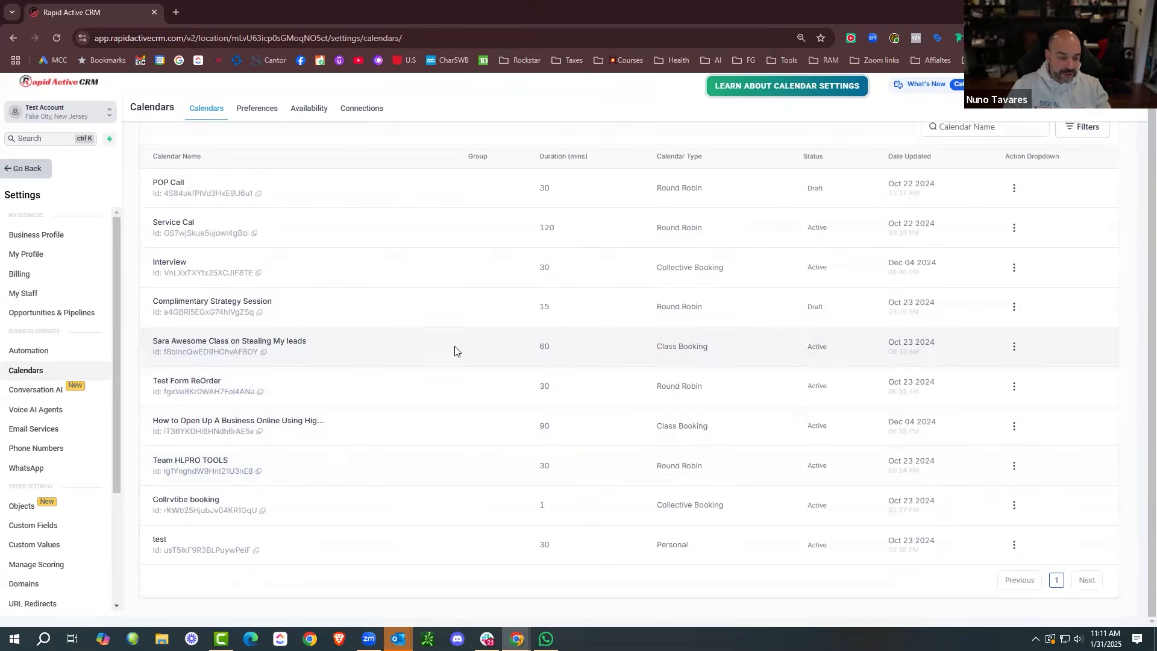
scroll(1051, 163, "up", 2)
left_click(997, 141)
left_click(570, 275)
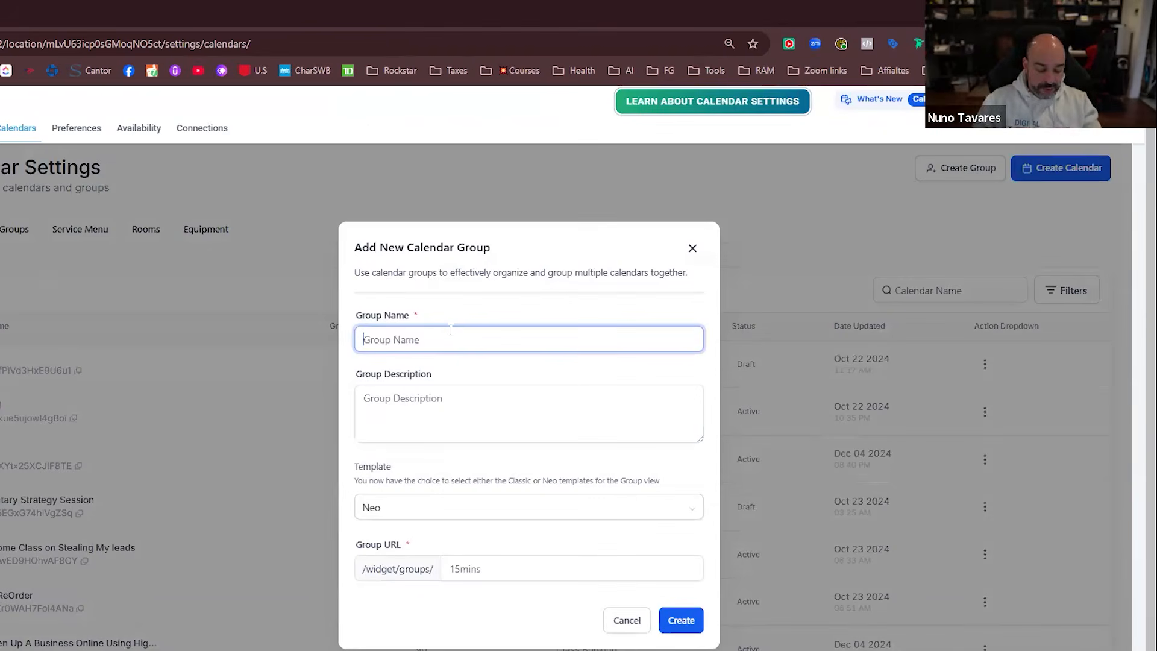
type("Intro Calls")
left_click(447, 398)
type("Intro Calls")
left_click(529, 564)
type("introcontractor-")
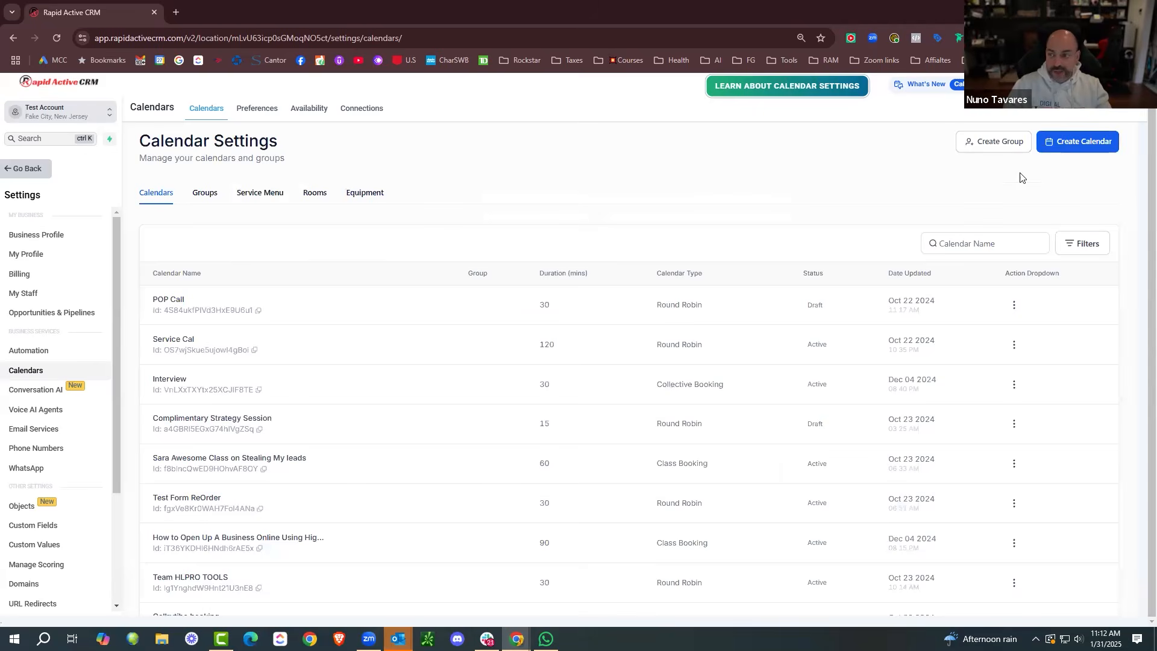
Start a new Round Robin calendar and name it with the host's first name followed by "Abc Contractors".
left_click(1069, 145)
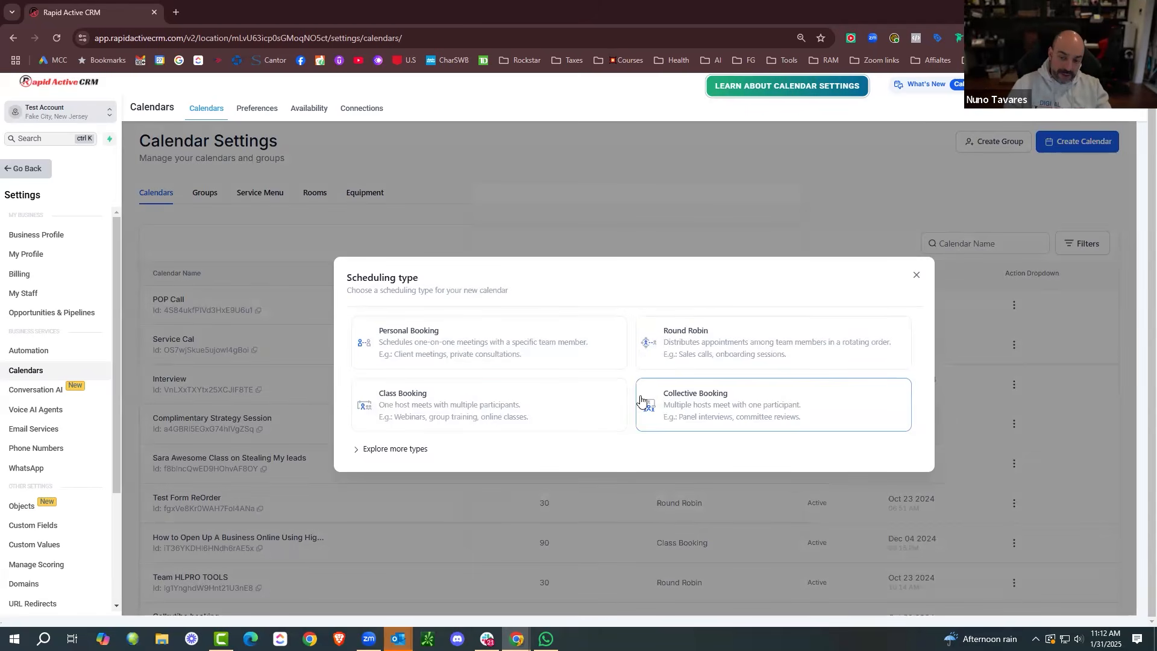
left_click(741, 331)
left_click(511, 191)
type("Nun")
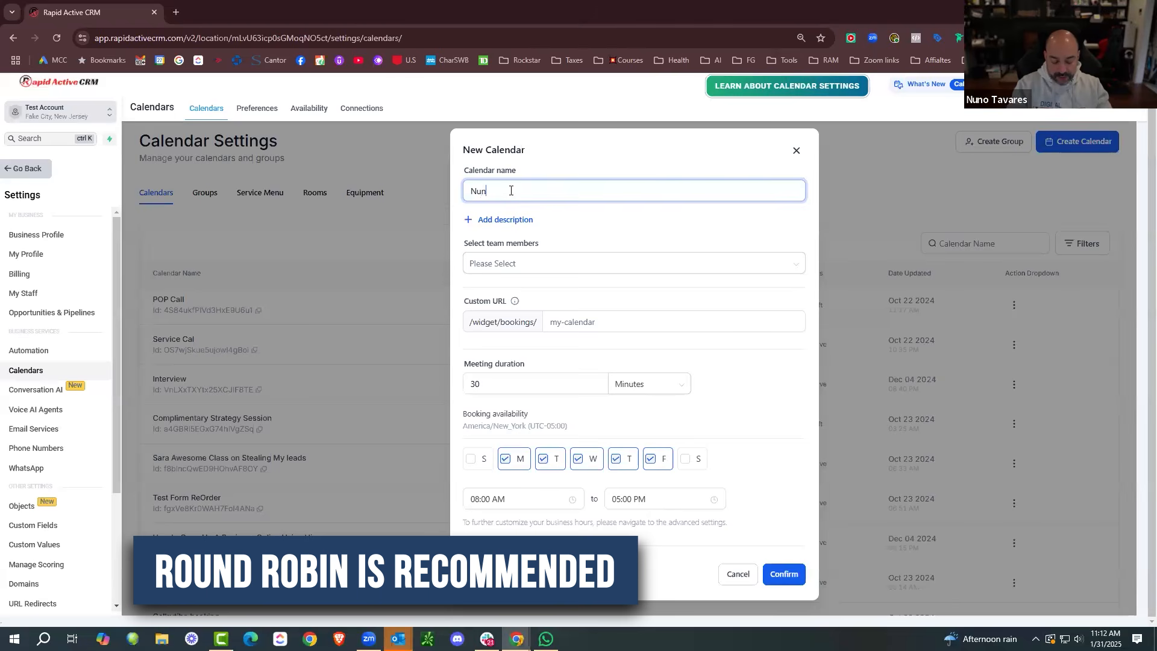
type("o's Abc Contractors")
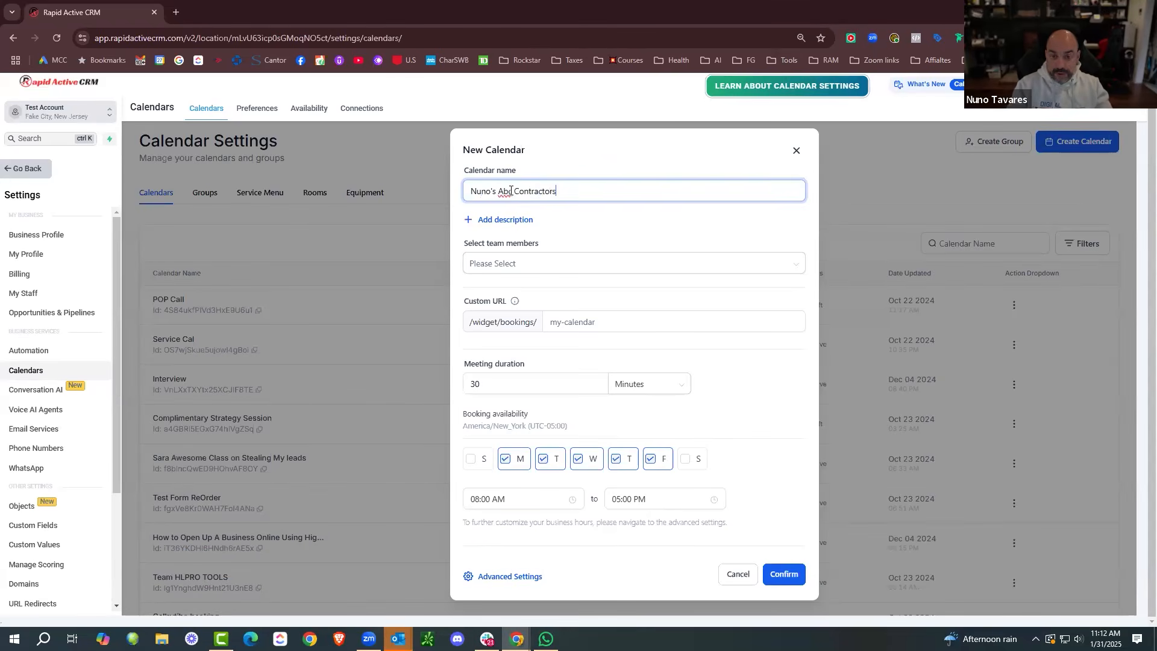
Assign the host as team member, set the custom URL to the host's first name plus "intro", and open the calendar's advanced settings.
left_click(512, 264)
left_click(516, 327)
left_click(626, 233)
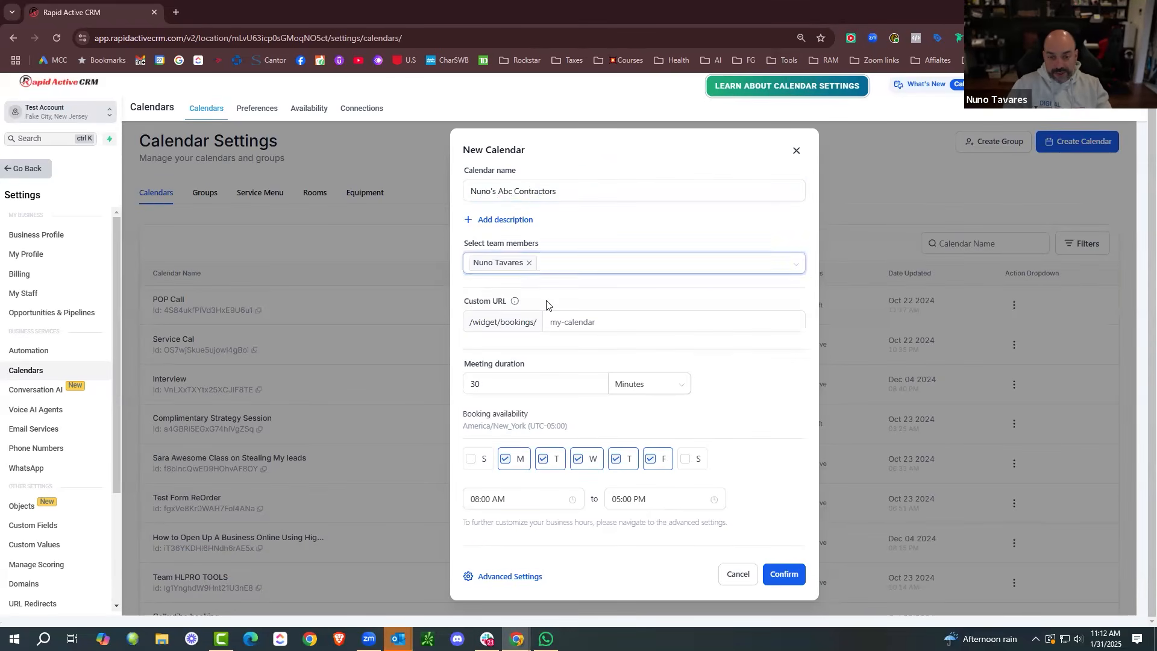
left_click(564, 320)
type("nunointro")
key("Tab")
left_click(509, 577)
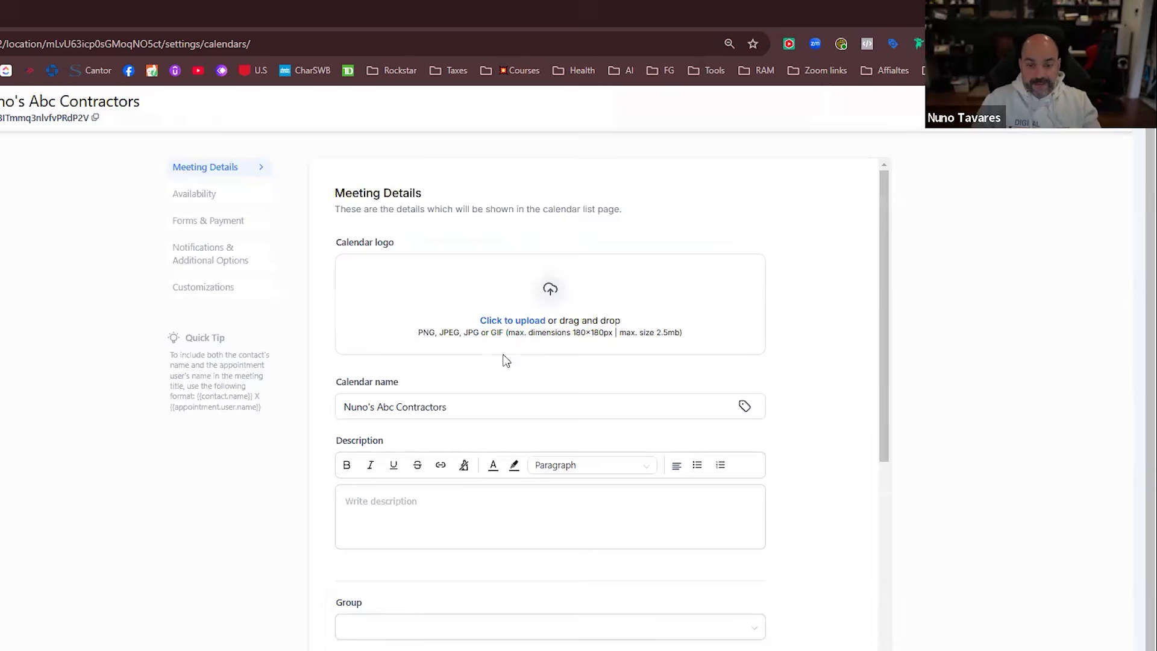
Copy the calendar name into the description and assign the calendar to the Intro Calls group.
scroll(518, 232, "down", 3)
left_click_drag(482, 262, 132, 262)
key("ctrl+c")
left_click(396, 358)
key("ctrl+v")
left_click(410, 480)
left_click(420, 511)
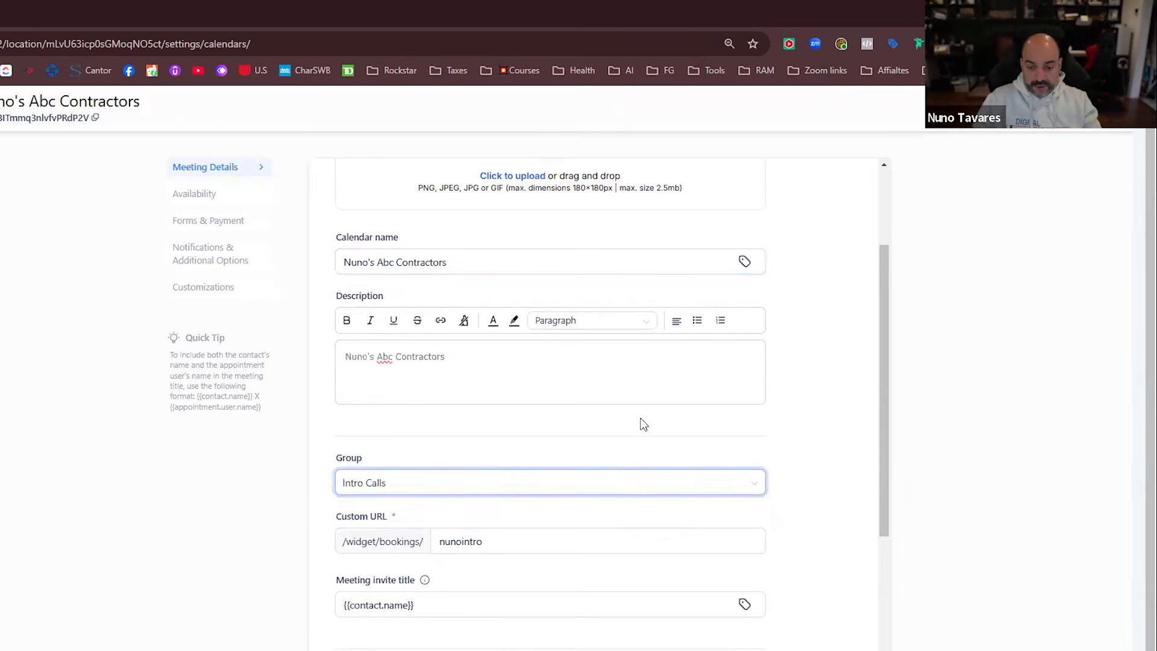
Set the meeting invite title to "{{contact.name}} - ABC Free Quote Call", correcting the misspelled word.
scroll(640, 421, "down", 5)
left_click(473, 314)
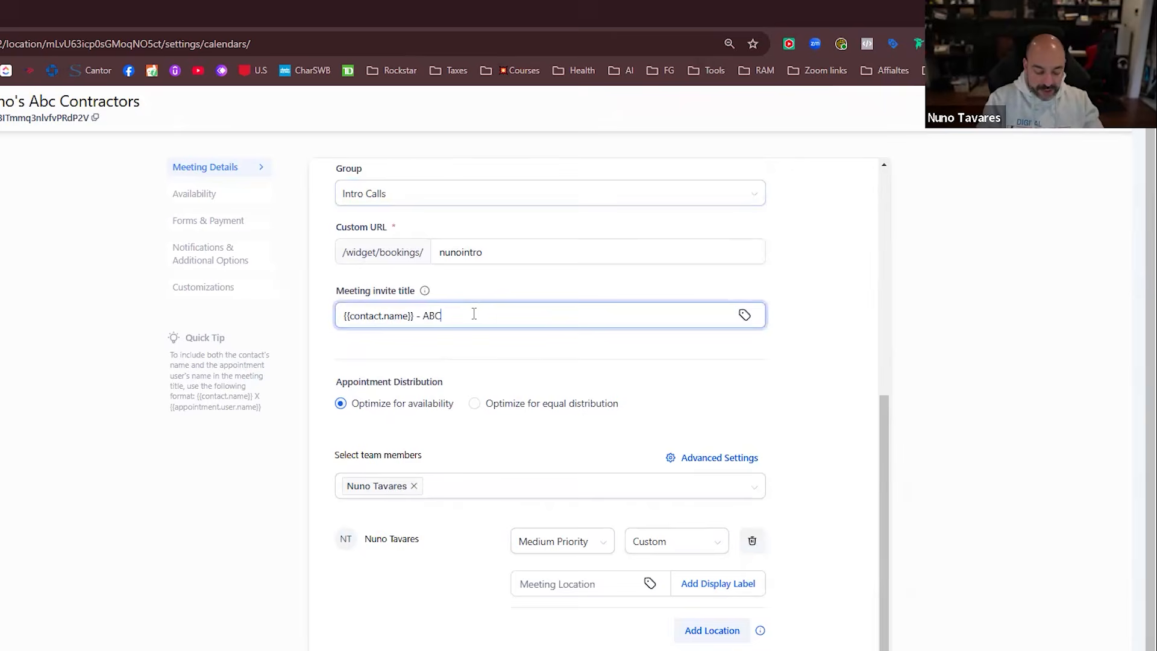
type("Free Qoute Call")
right_click(474, 316)
left_click(472, 341)
Rename the calendar "ABC Free Quote Call" by reusing that text from the meeting invite title.
left_click_drag(553, 315, 429, 309)
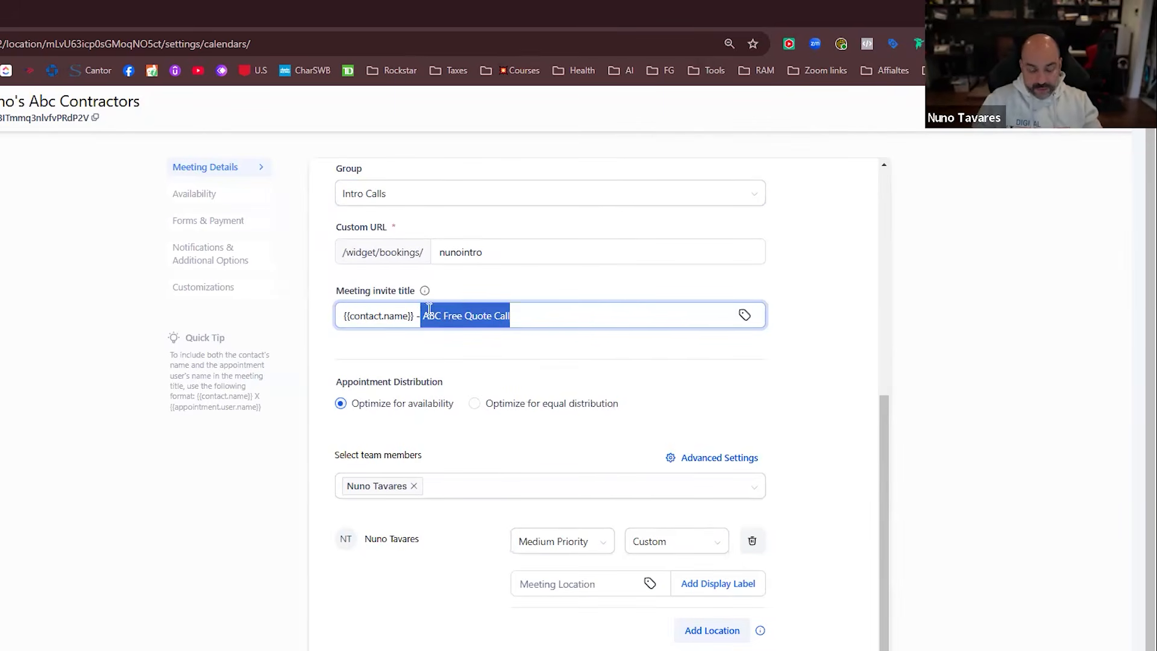
key("ctrl+c")
scroll(519, 338, "up", 6)
triple_click(521, 405)
key("ctrl+v")
scroll(526, 434, "down", 6)
left_click(528, 315)
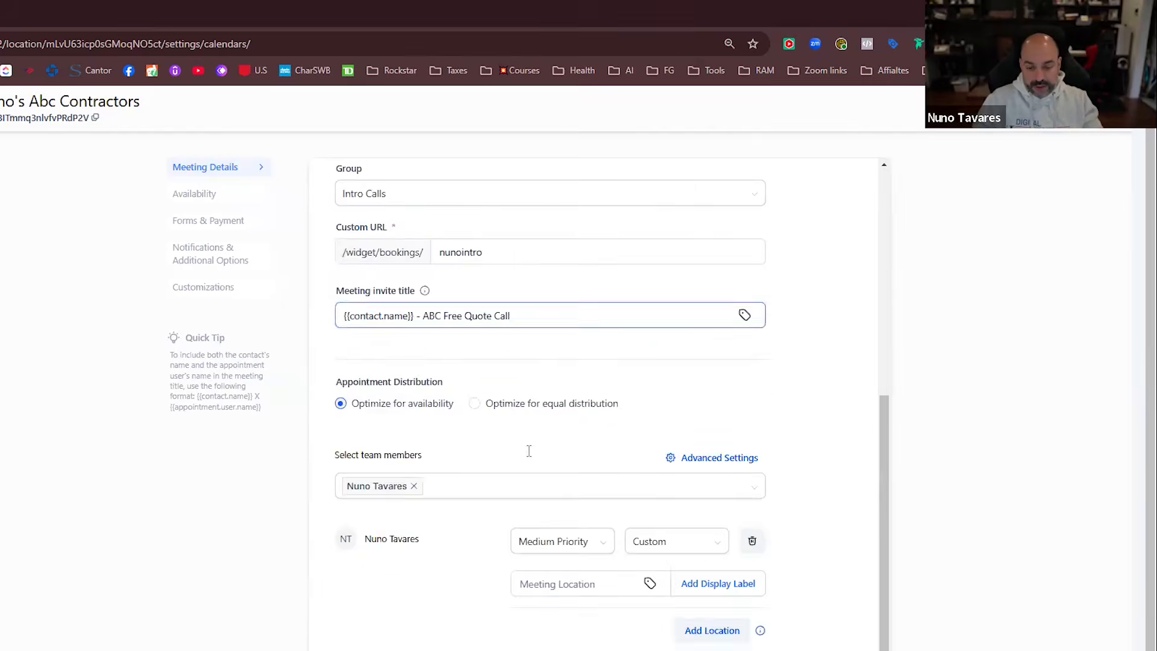
Set the calendar availability to a minimum scheduling notice of 1 day and a date range of 60 days.
scroll(530, 449, "down", 1)
left_click(680, 508)
left_click(767, 488)
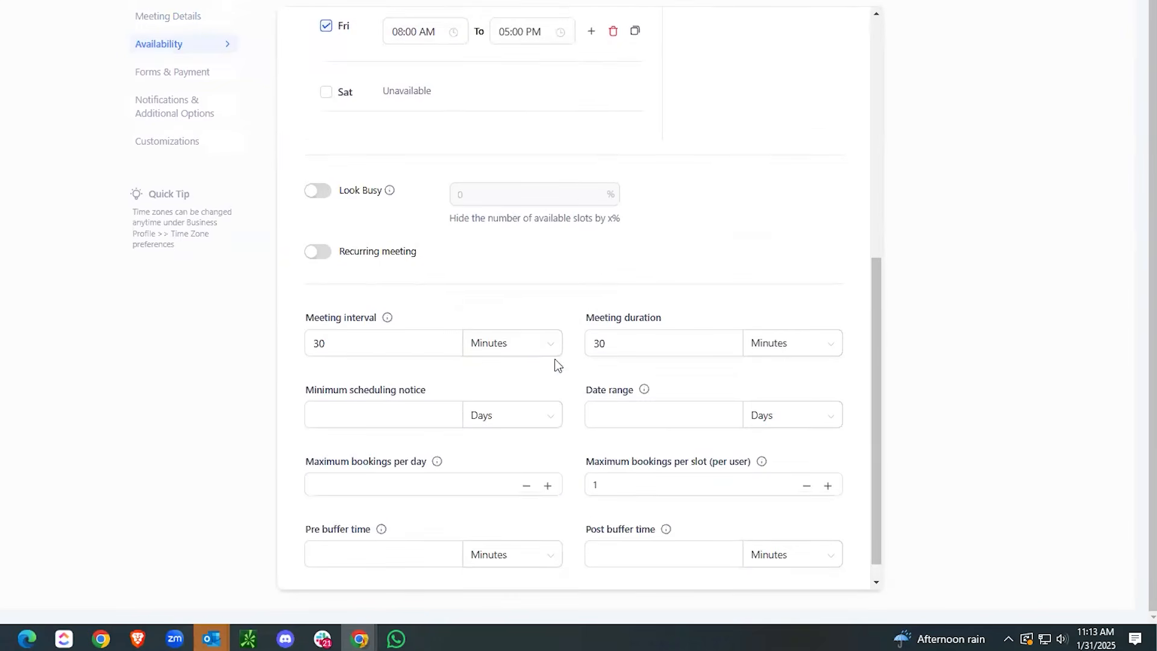
scroll(583, 445, "down", 1)
left_click(431, 397)
type("1")
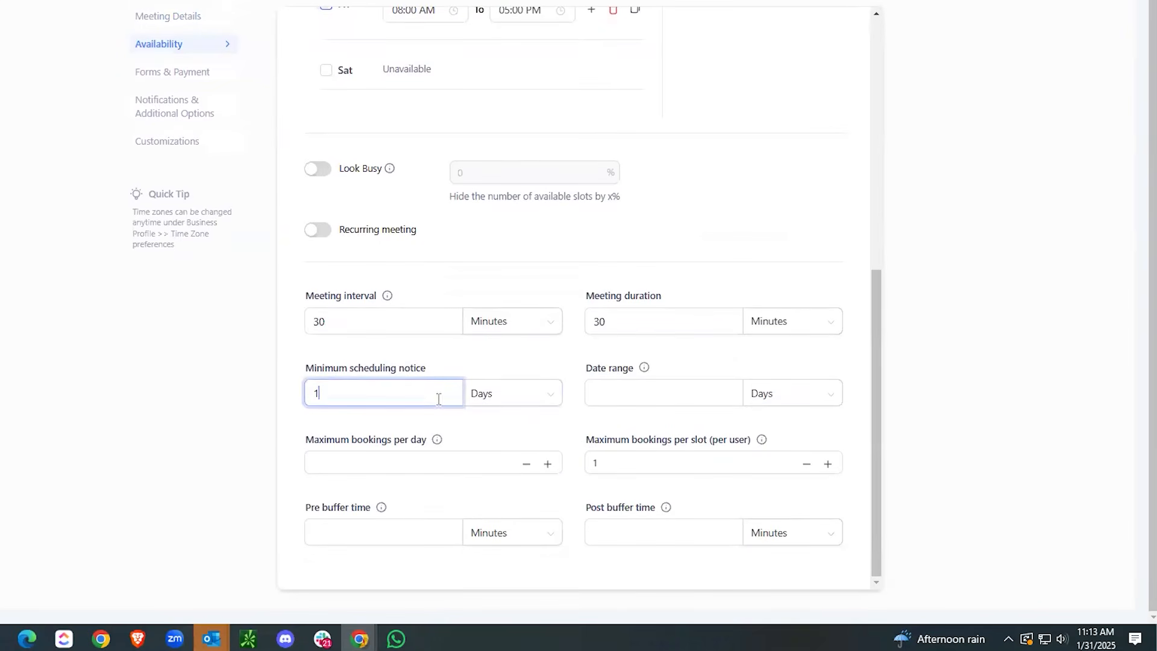
left_click(646, 380)
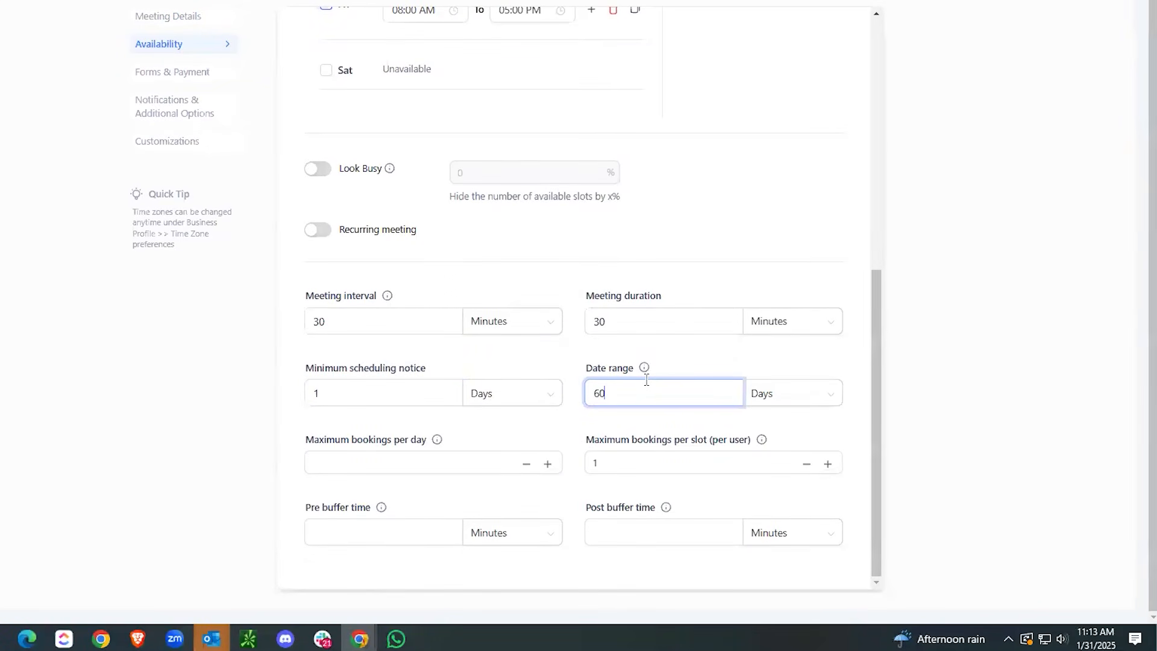
scroll(579, 362, "down", 1)
left_click(295, 223)
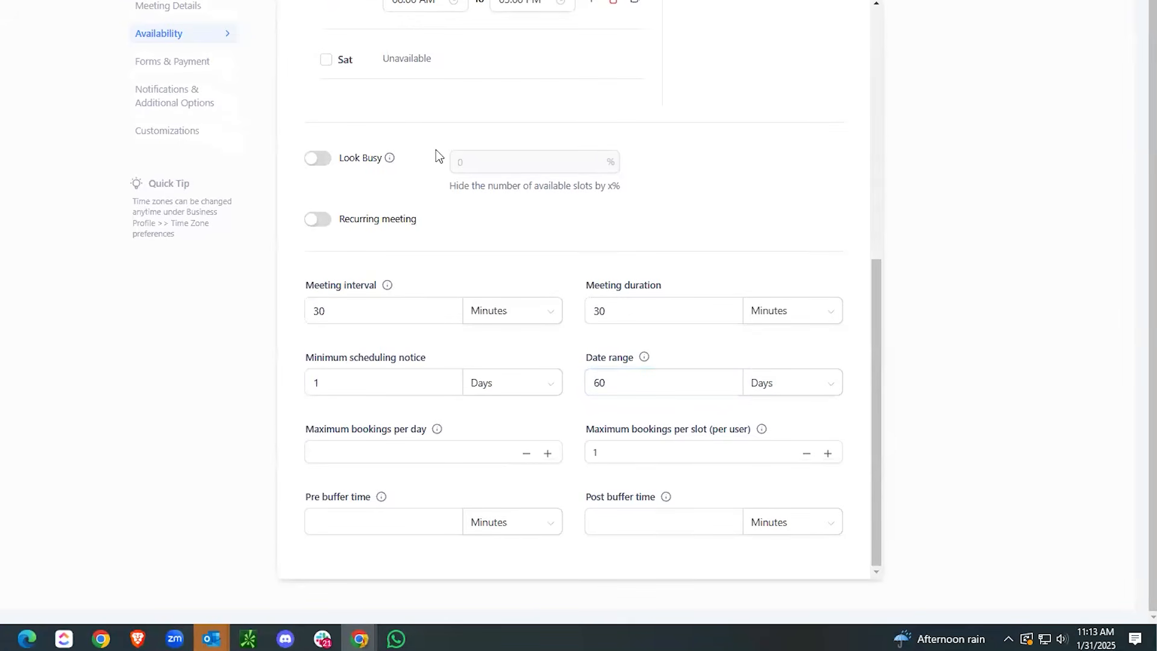
Allow guests to be added on the calendar's booking form, collecting name and email.
left_click(217, 56)
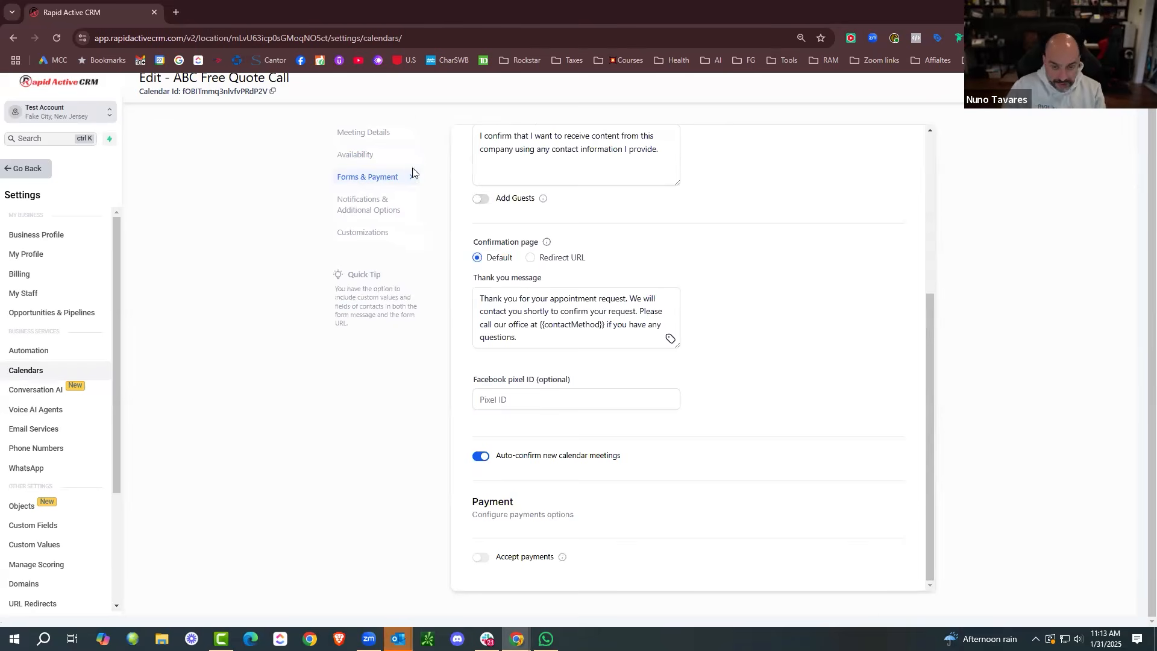
scroll(669, 282, "up", 3)
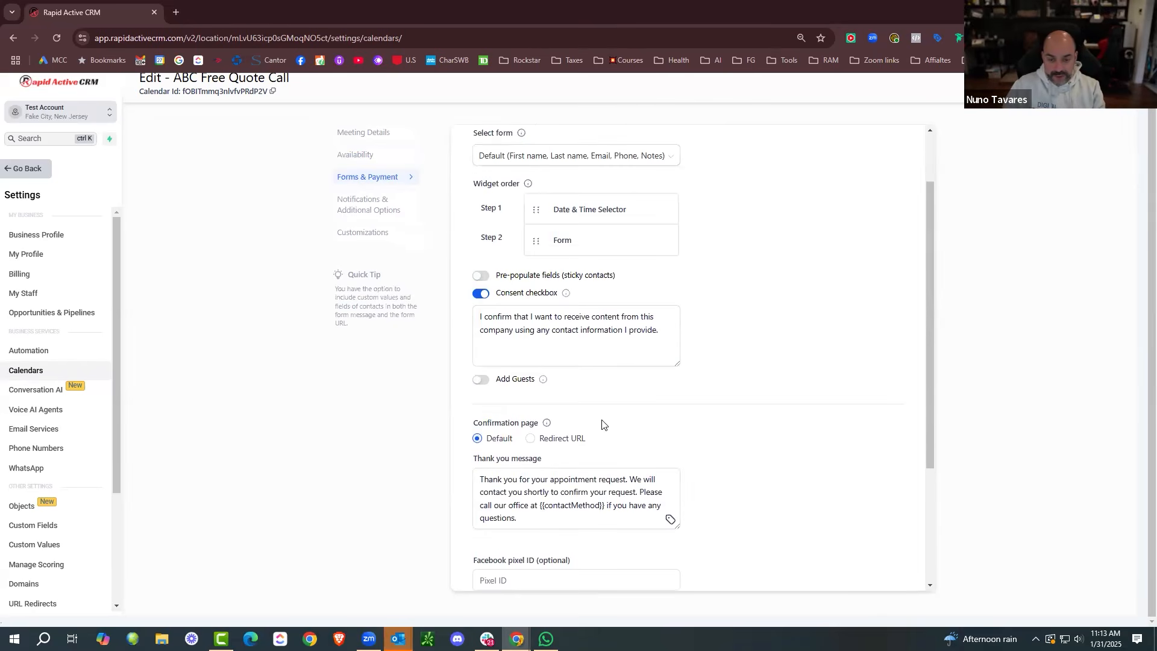
scroll(603, 425, "down", 2)
left_click(485, 276)
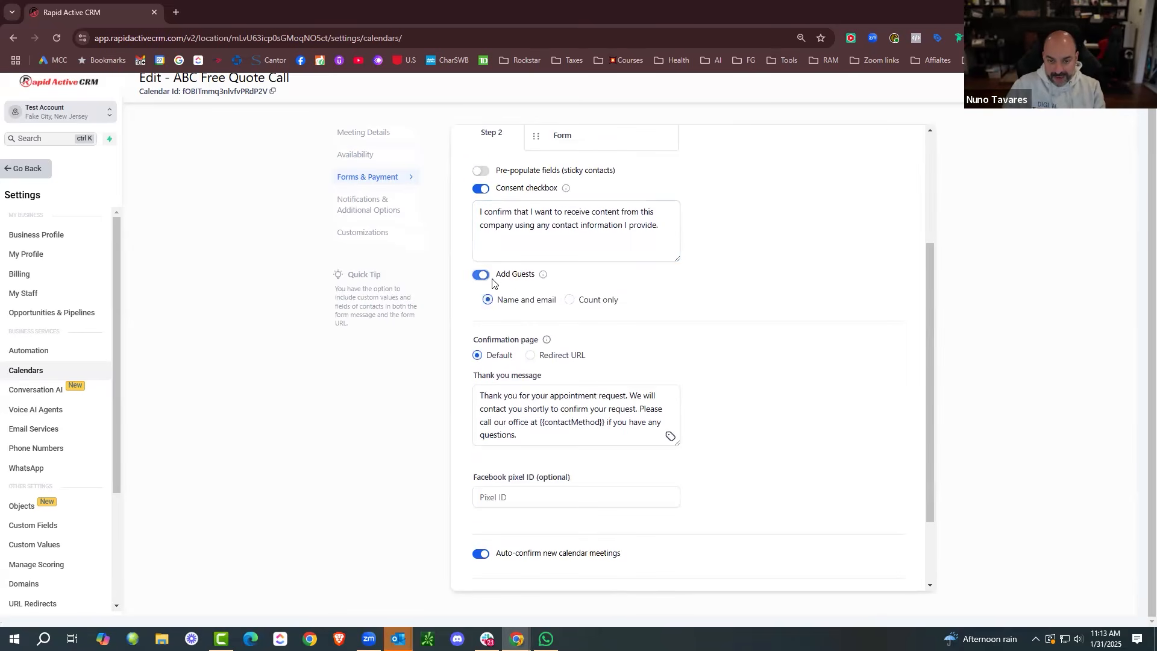
Shorten the confirmation page's thank you message to "Thank you for your appointment request.".
scroll(627, 362, "down", 1)
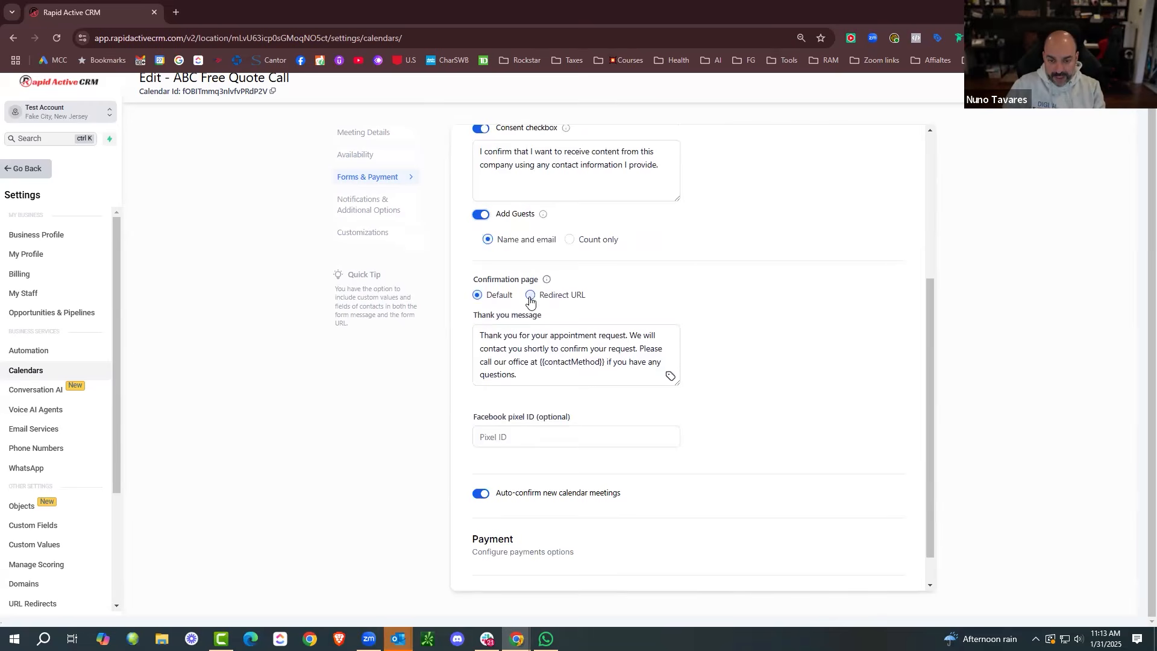
left_click(600, 349)
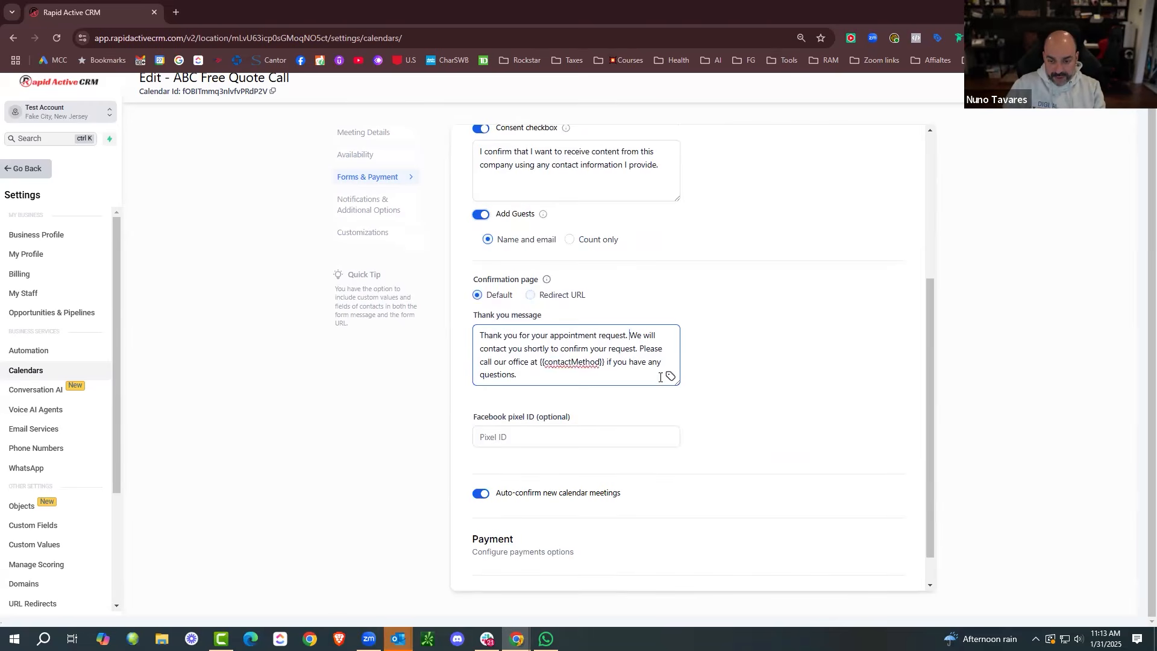
left_click_drag(630, 335, 679, 383)
key("BackSpace")
scroll(880, 426, "down", 1)
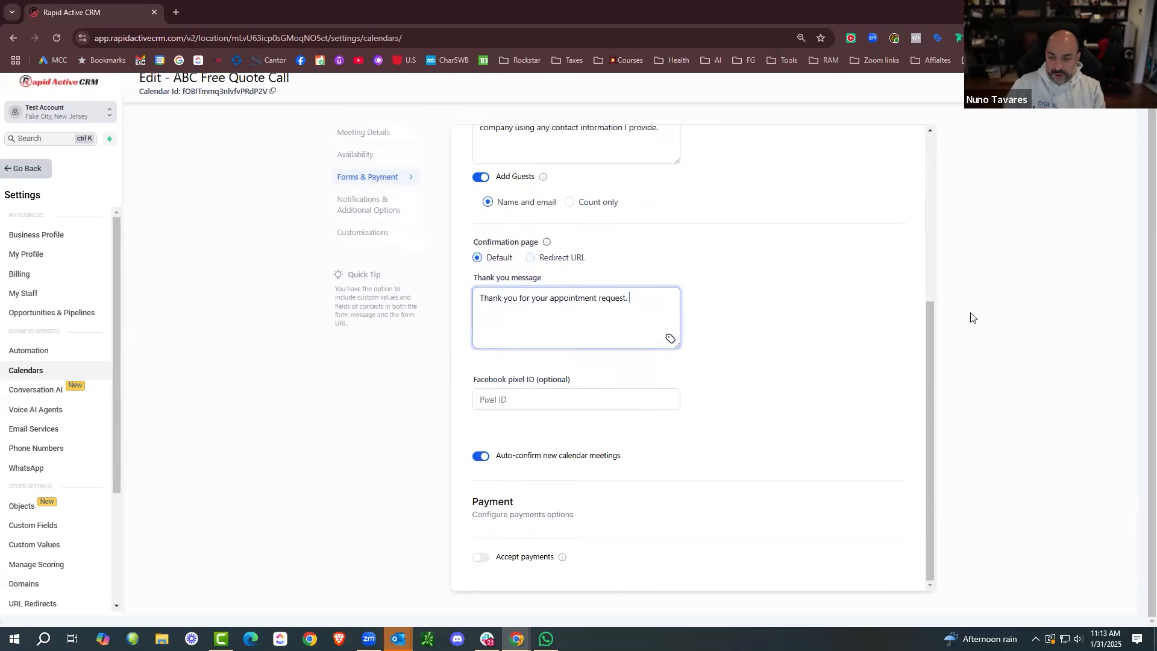
left_click(752, 295)
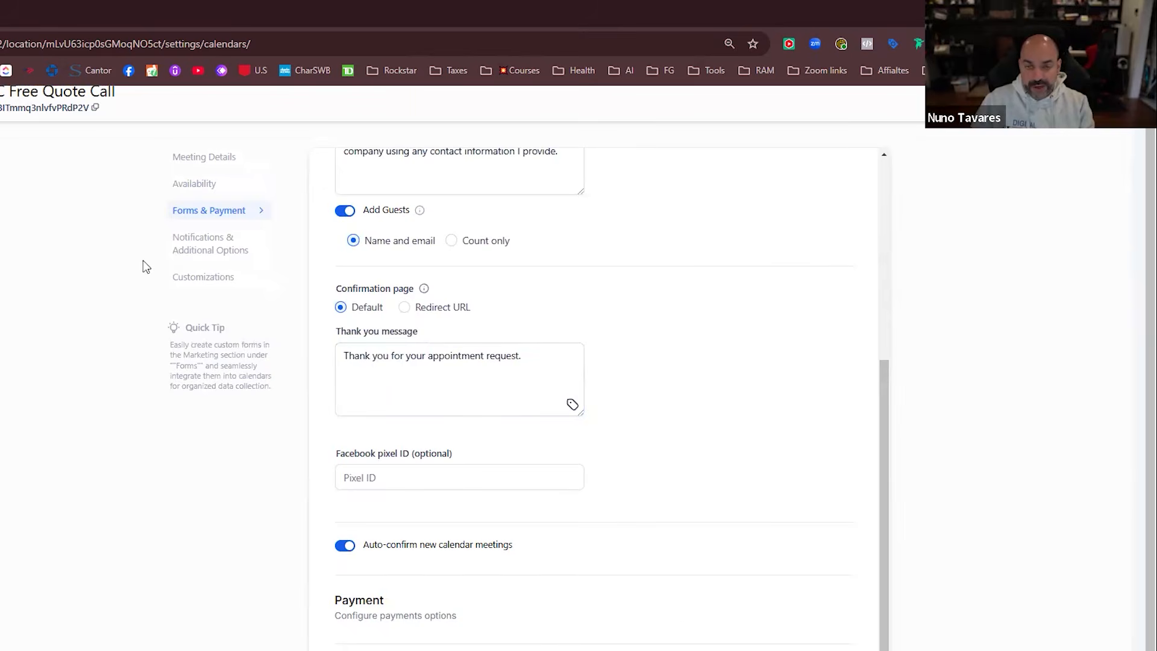
Enable the email notification for unconfirmed booked appointments with only Guest as recipient, and save it.
left_click(205, 245)
scroll(730, 433, "up", 5)
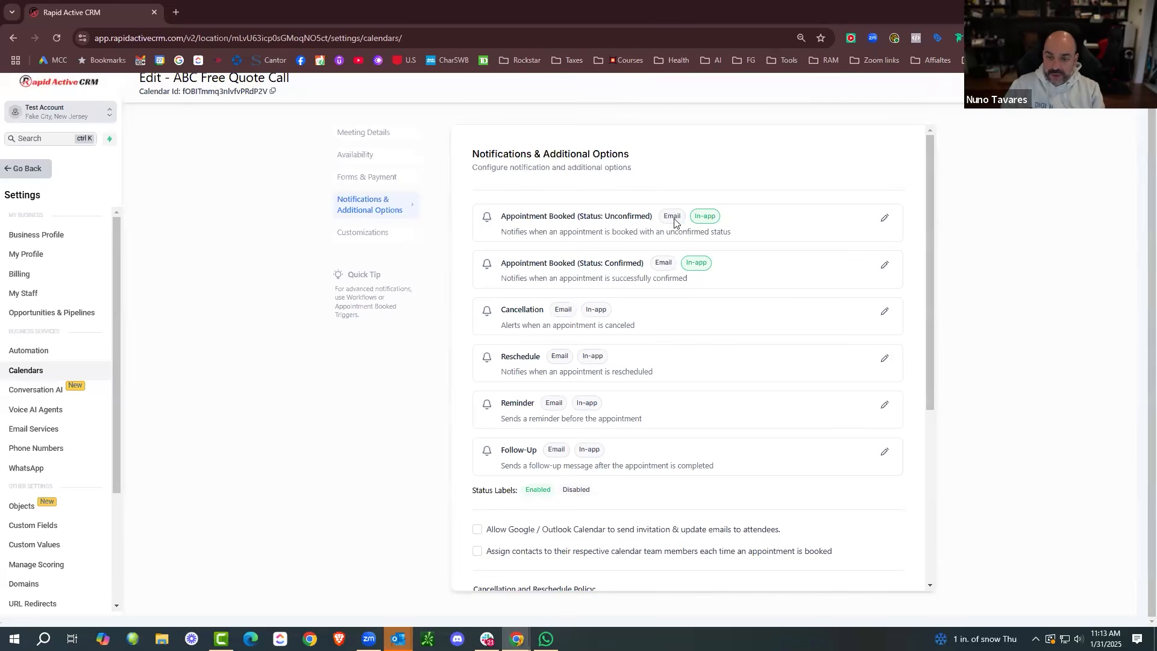
left_click(884, 218)
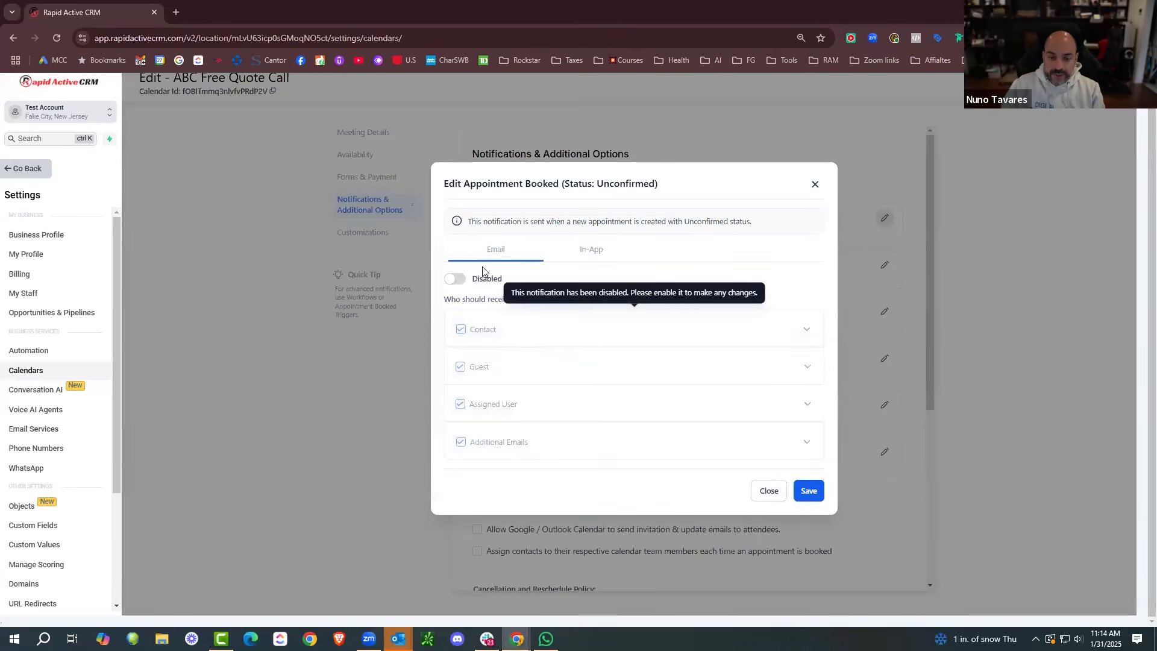
left_click(455, 278)
left_click(461, 329)
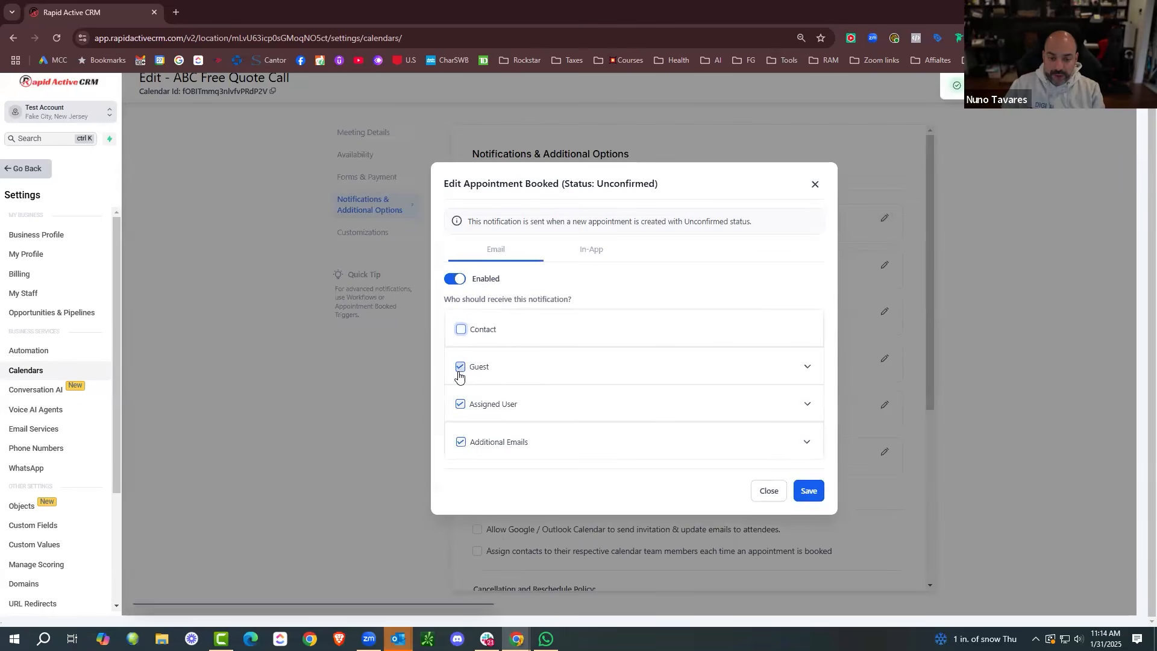
left_click(460, 404)
left_click(461, 442)
left_click(811, 478)
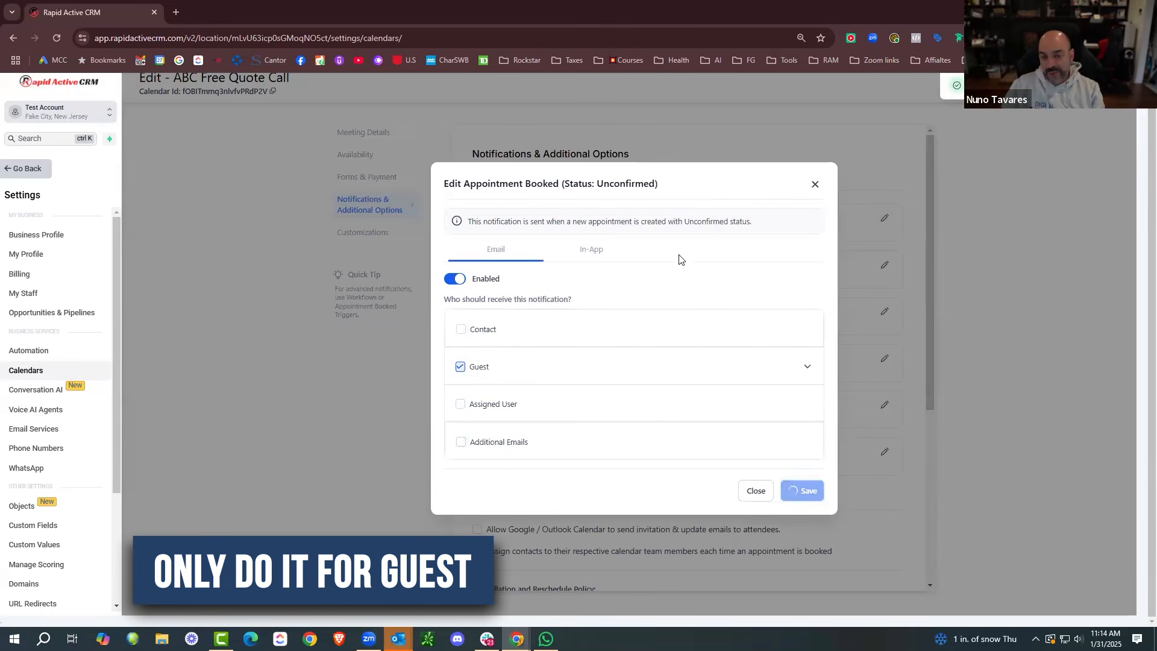
left_click(815, 185)
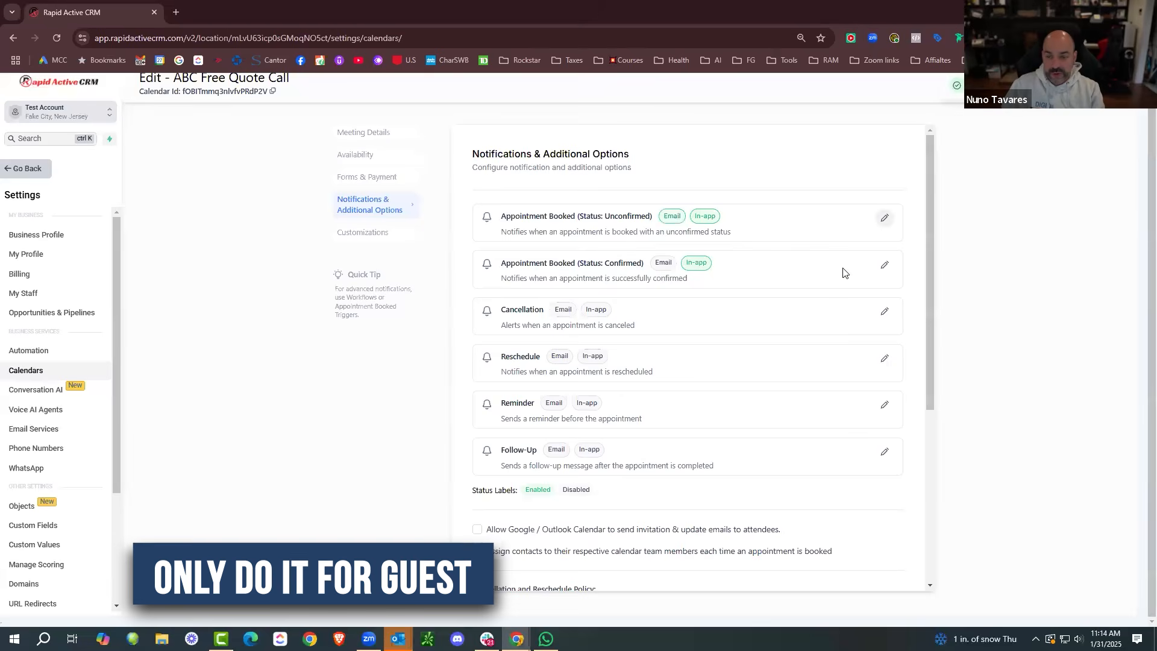
Enable the email notification for confirmed booked appointments, excluding Contact and Assigned User as recipients, and save it.
left_click(884, 264)
left_click(455, 279)
left_click(461, 329)
left_click(461, 403)
left_click(809, 490)
left_click(815, 184)
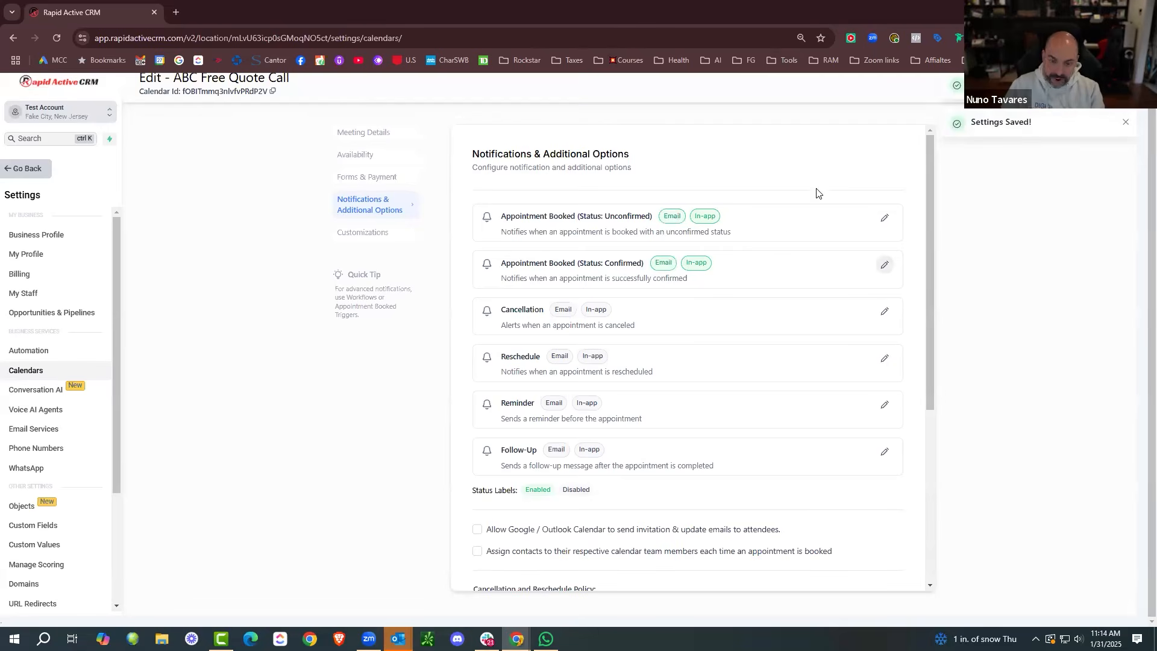
Enable the appointment reminder email with only Guest as recipient, and save it.
scroll(572, 443, "down", 2)
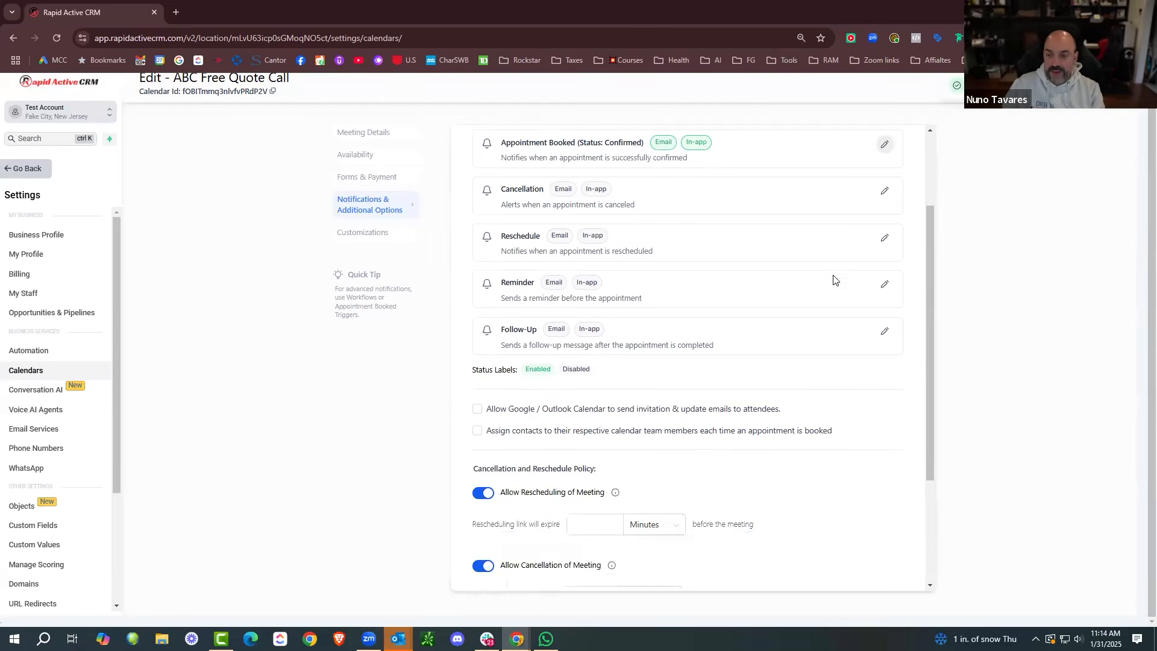
left_click(883, 281)
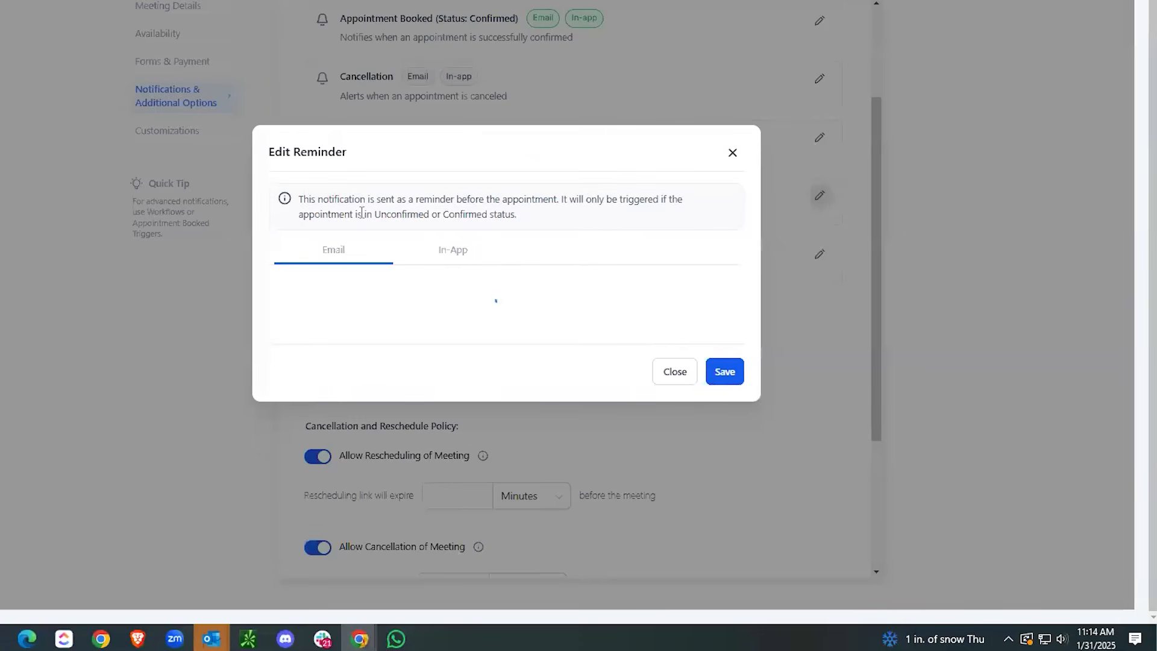
left_click(282, 198)
left_click(289, 259)
left_click(289, 353)
left_click(290, 400)
left_click(724, 461)
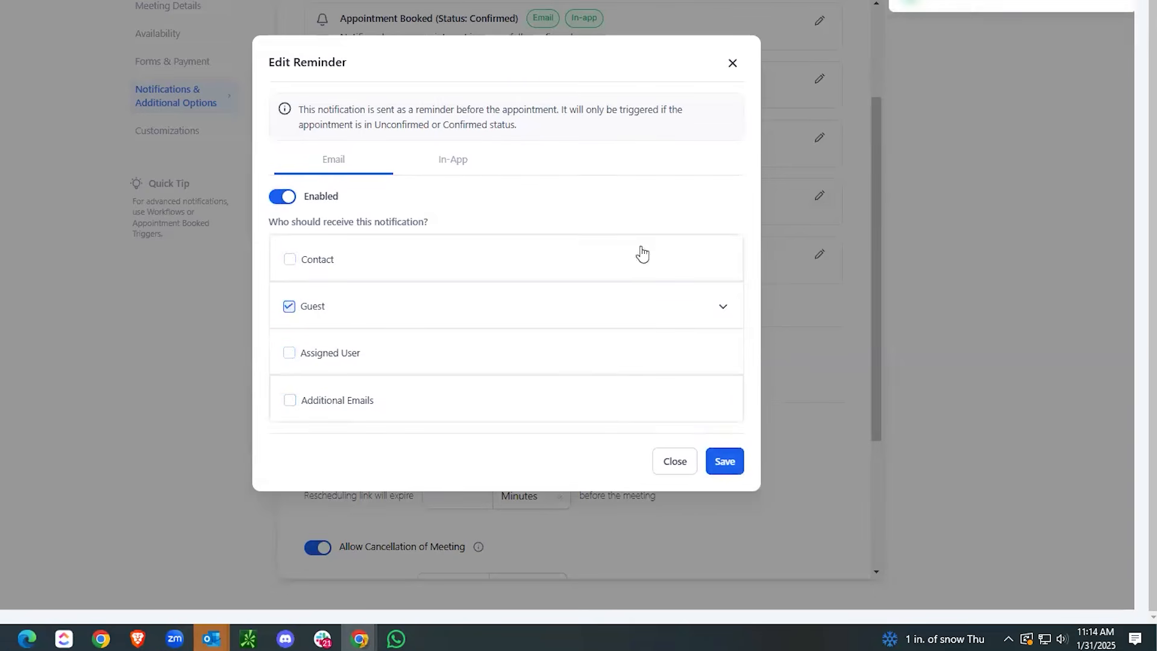
left_click(733, 62)
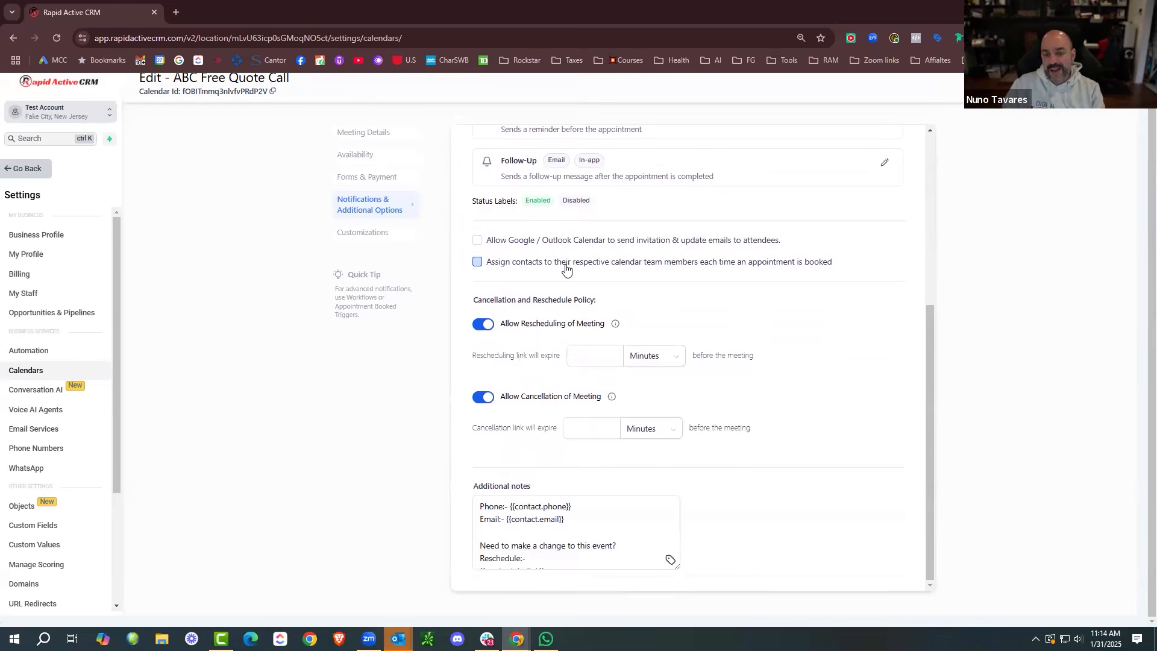
Assign contacts to their respective calendar team members on each booked appointment, and open the ABC Free Quote Call calendar's customization settings.
left_click(478, 263)
scroll(770, 361, "down", 1)
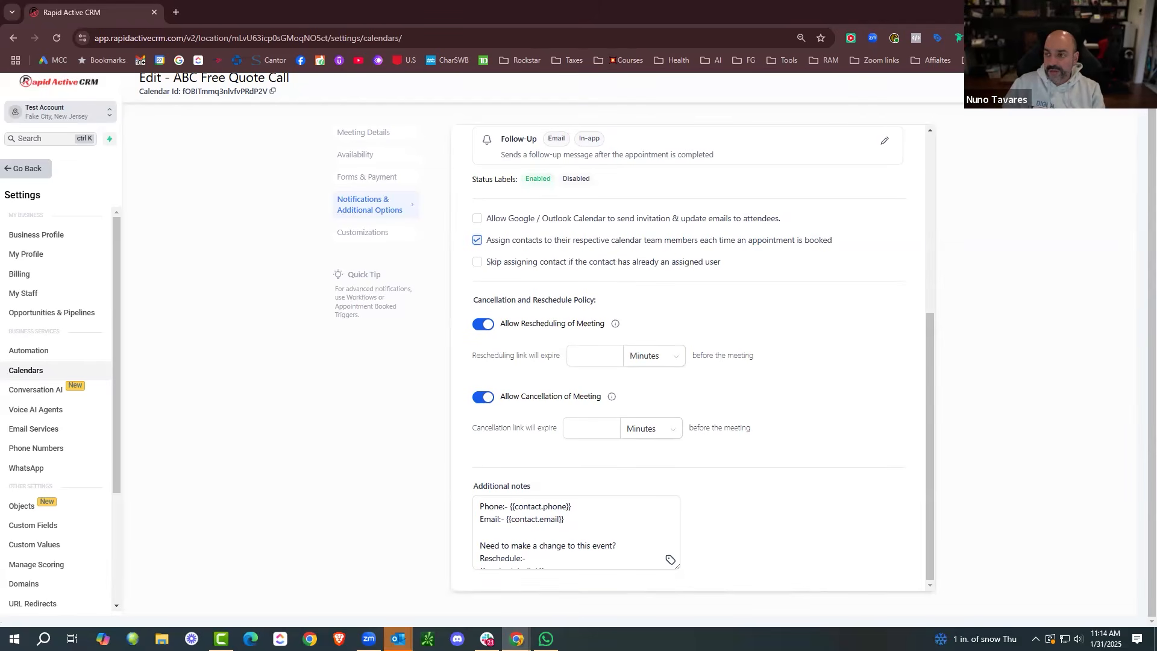
left_click(363, 232)
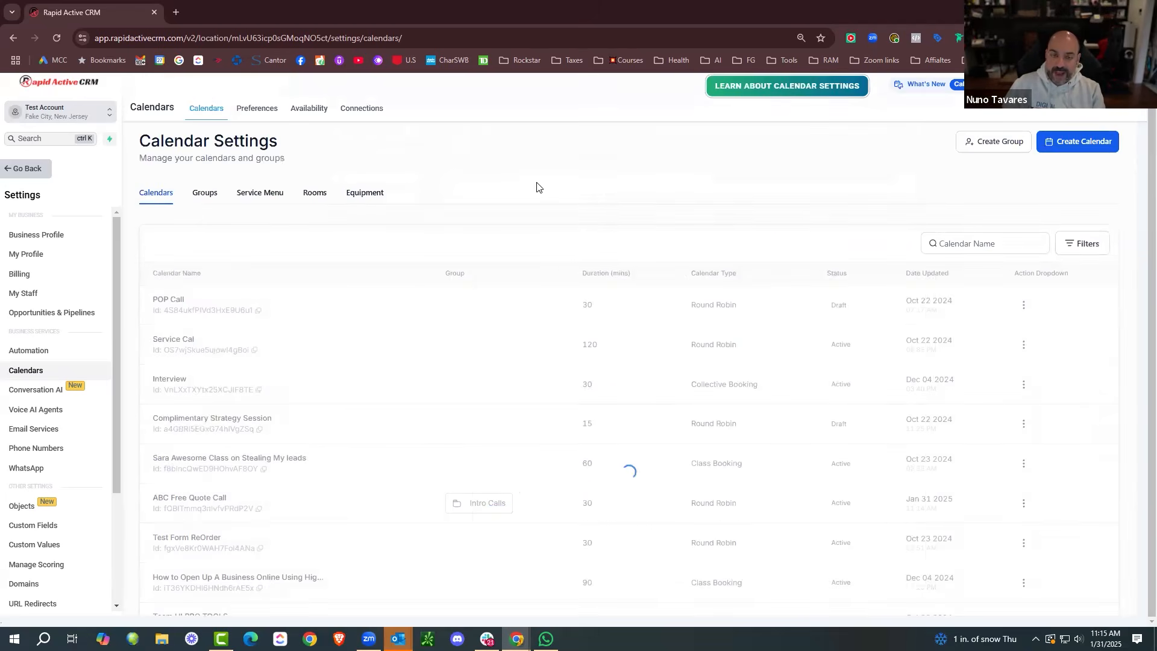
Leave the calendar settings and start a new payments product titled "800 sp ft basement build".
left_click(17, 172)
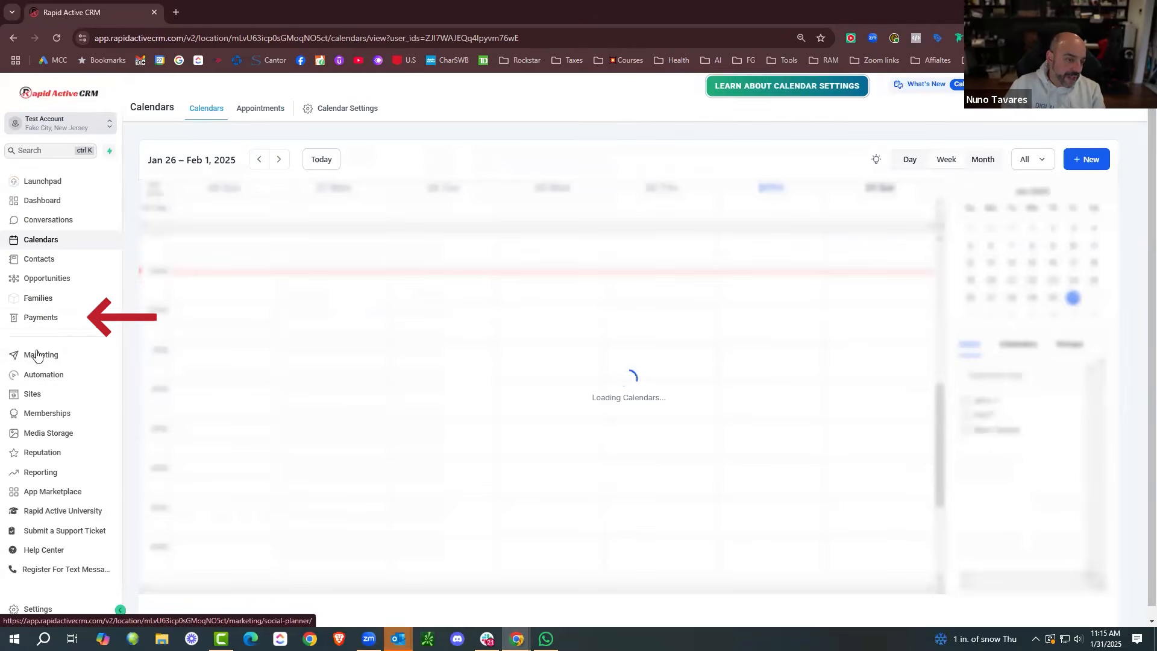
left_click(40, 318)
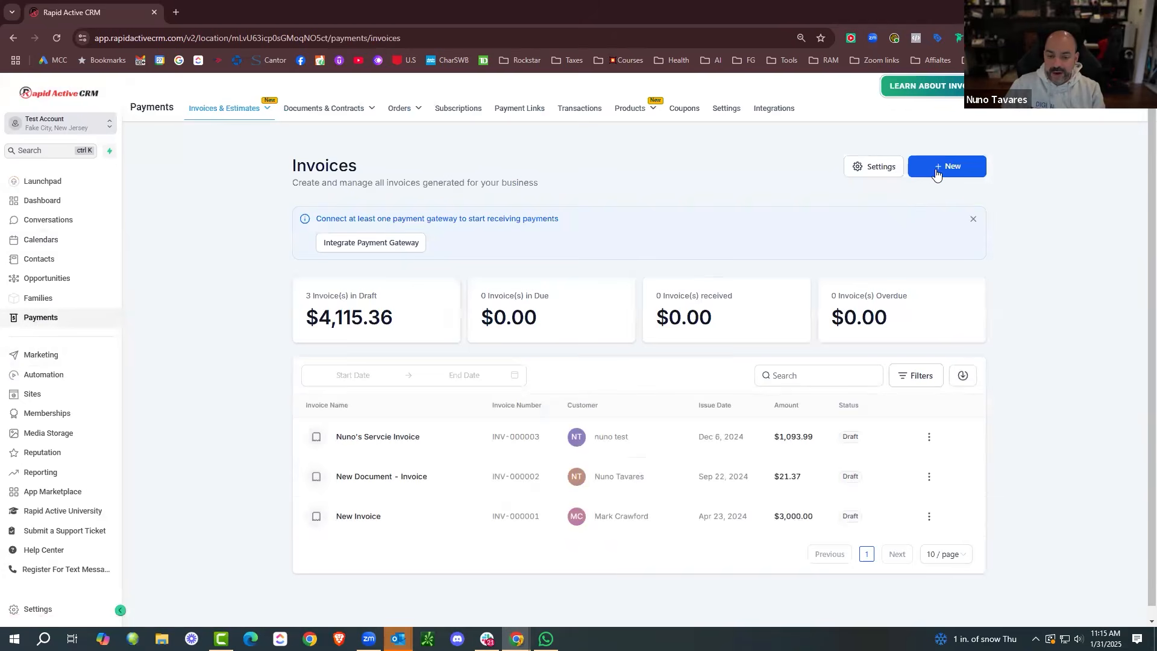
mouse_move(630, 109)
left_click(610, 128)
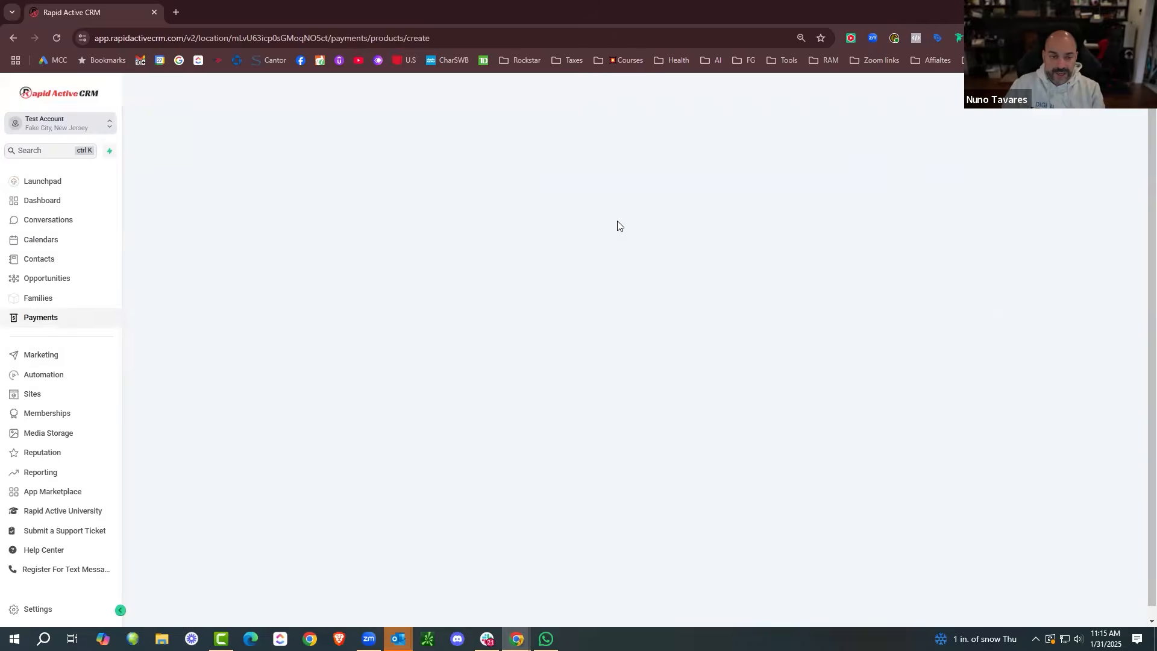
left_click(480, 239)
type("800 sp ft basem")
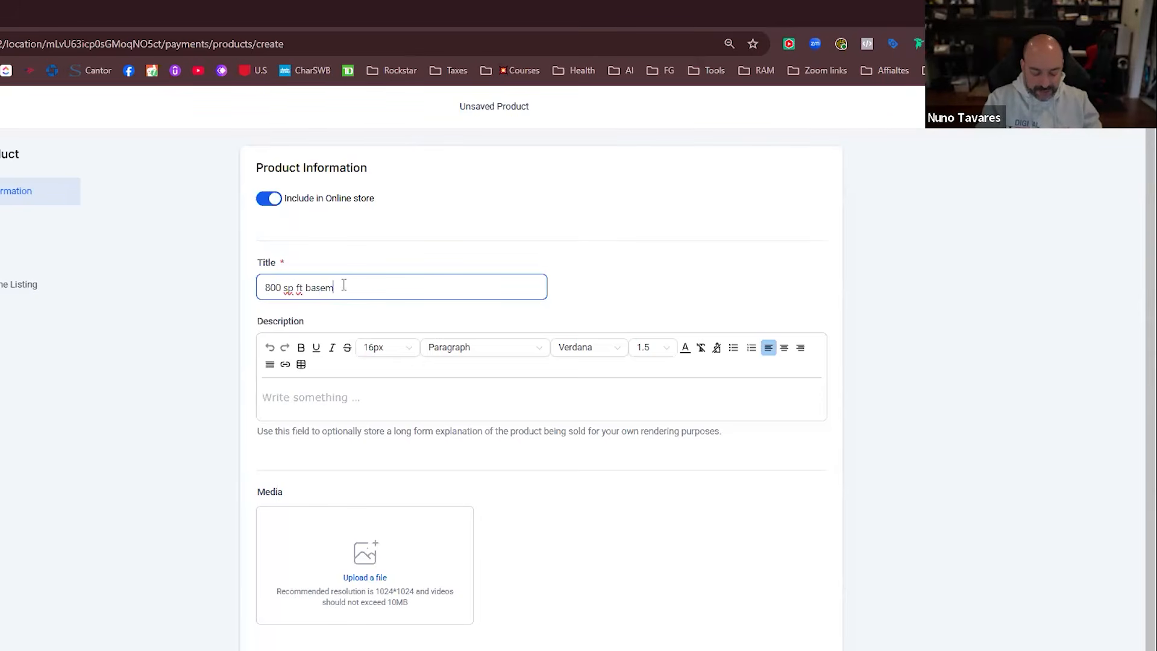
type("ent build")
scroll(442, 256, "down", 5)
scroll(408, 235, "up", 4)
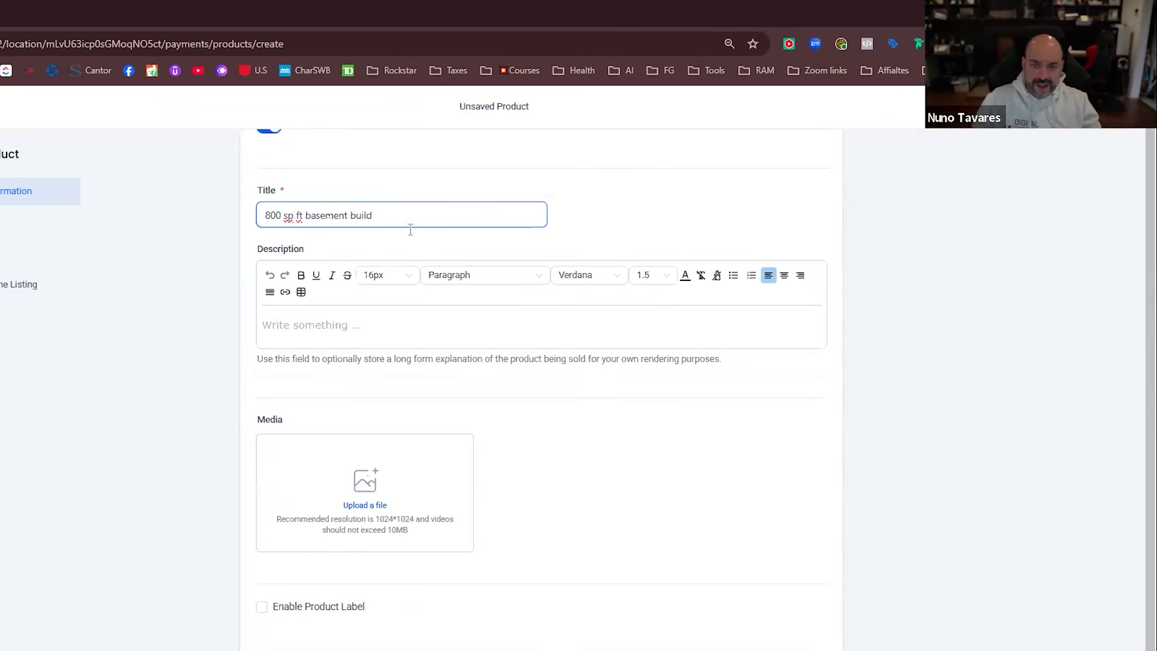
Copy the product title "800 sp ft basement build" into the product description.
key("ctrl+a")
key("ctrl+c")
left_click(303, 318)
key("ctrl+v")
scroll(380, 421, "down", 15)
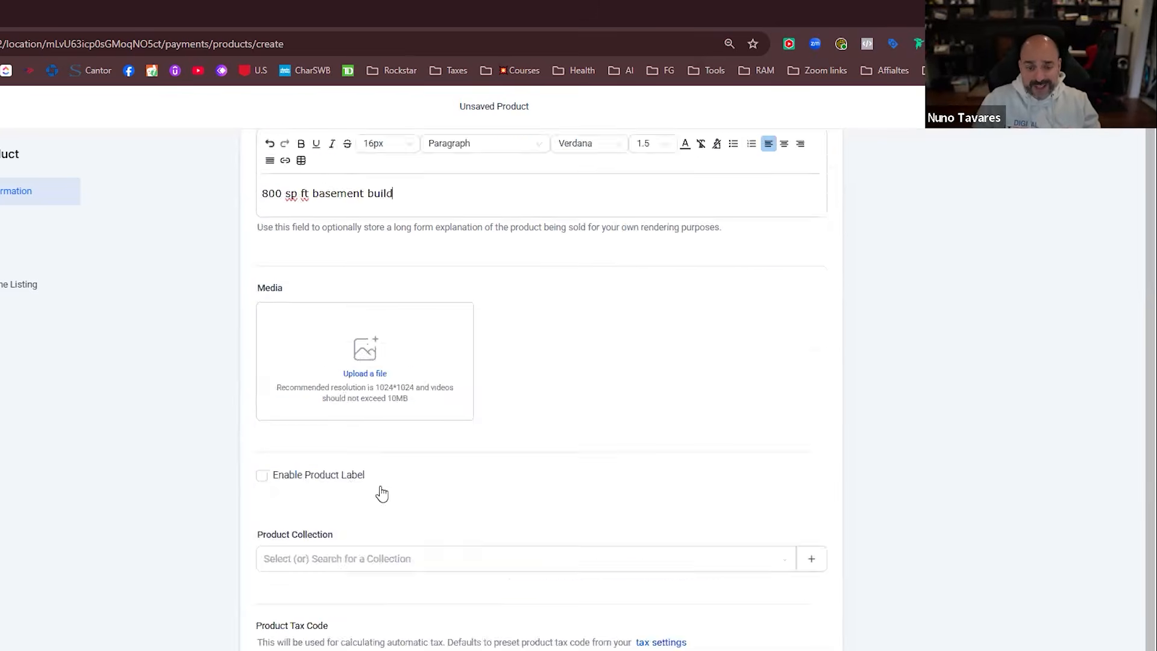
Set the product price to 10000, save the product and return to the product list.
left_click(648, 400)
type("10000")
left_click(783, 497)
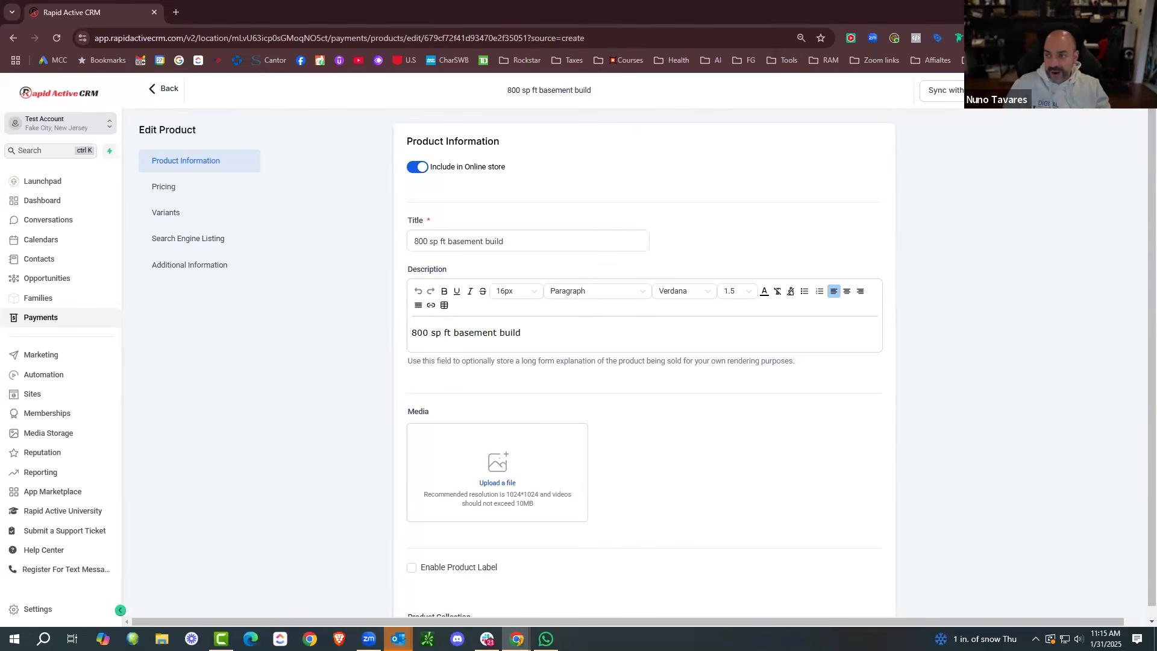
left_click(160, 88)
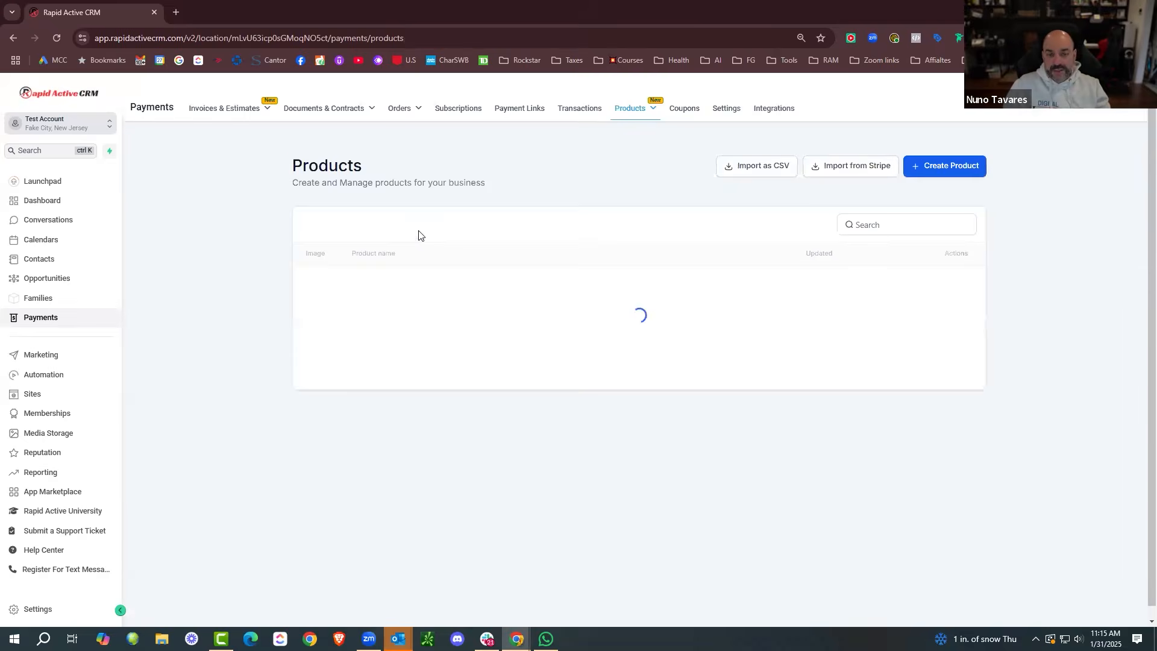
Create a new invoice template and add the "800 sp ft basement build" product to it.
mouse_move(266, 114)
left_click(216, 174)
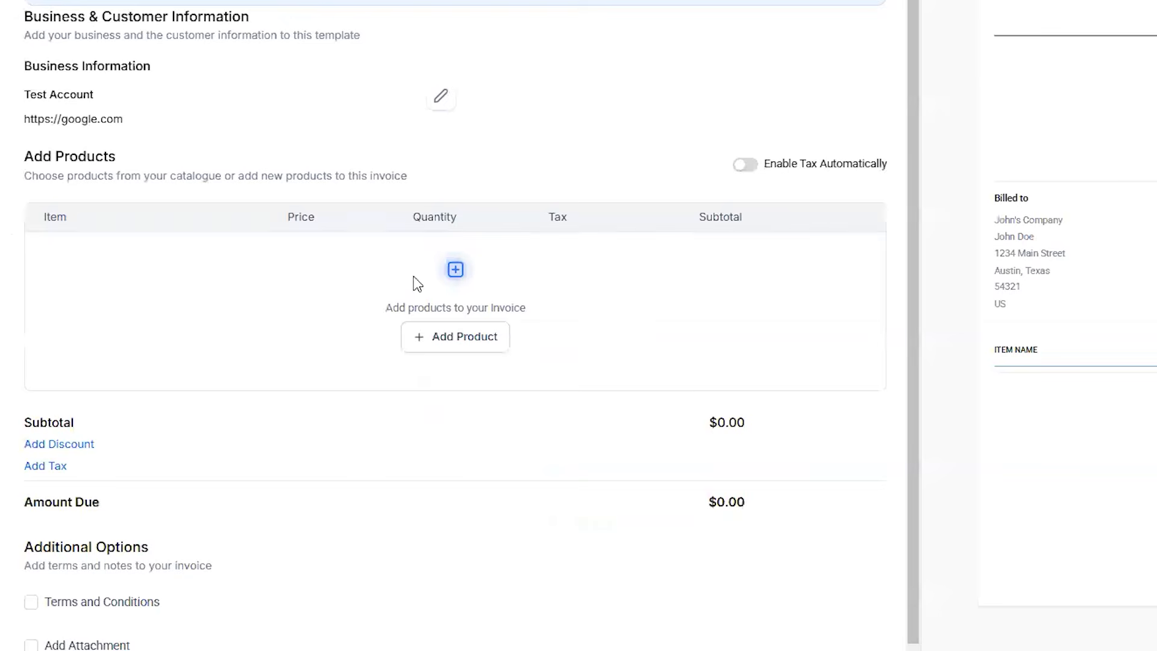
left_click(433, 335)
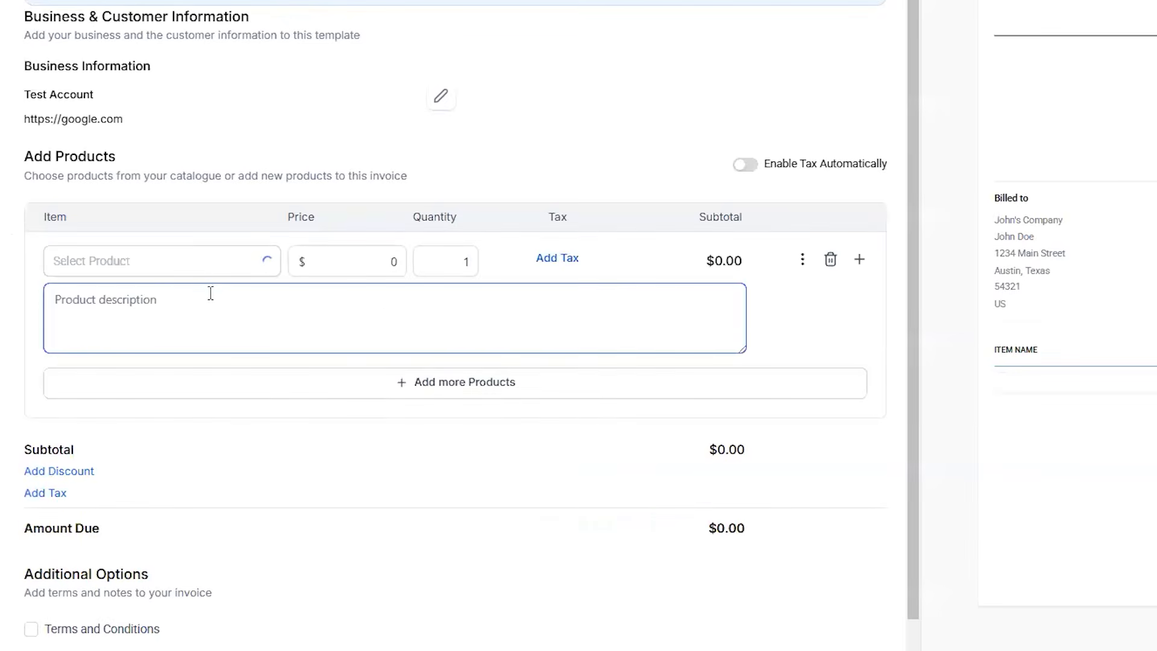
left_click(233, 274)
left_click(151, 356)
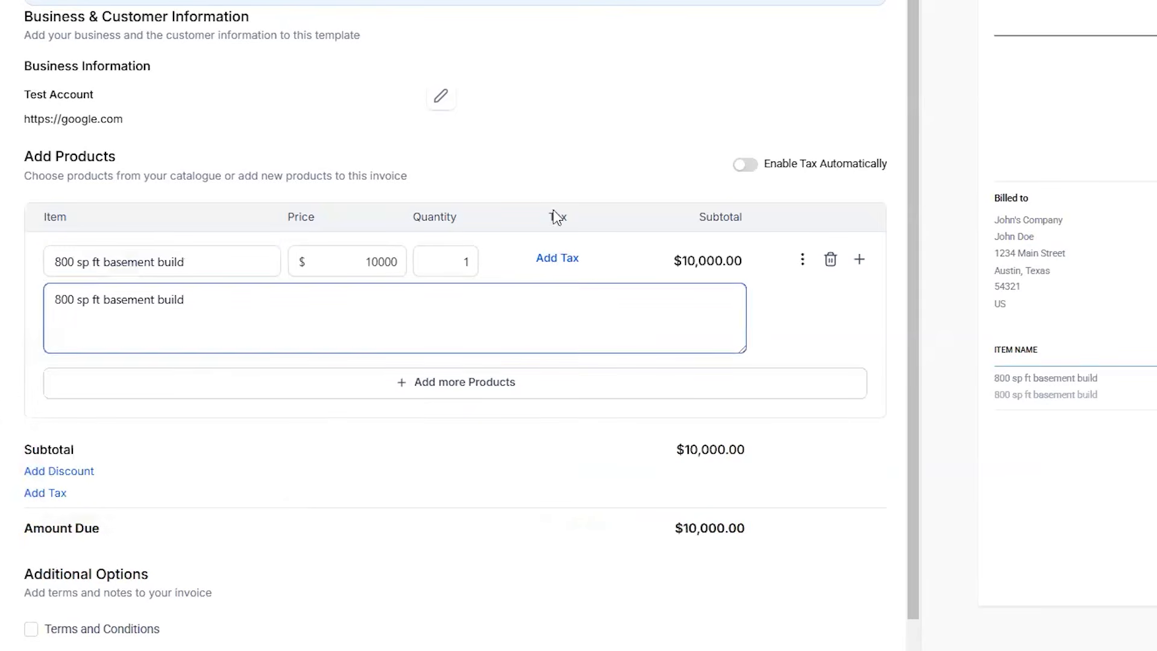
scroll(307, 485, "down", 1)
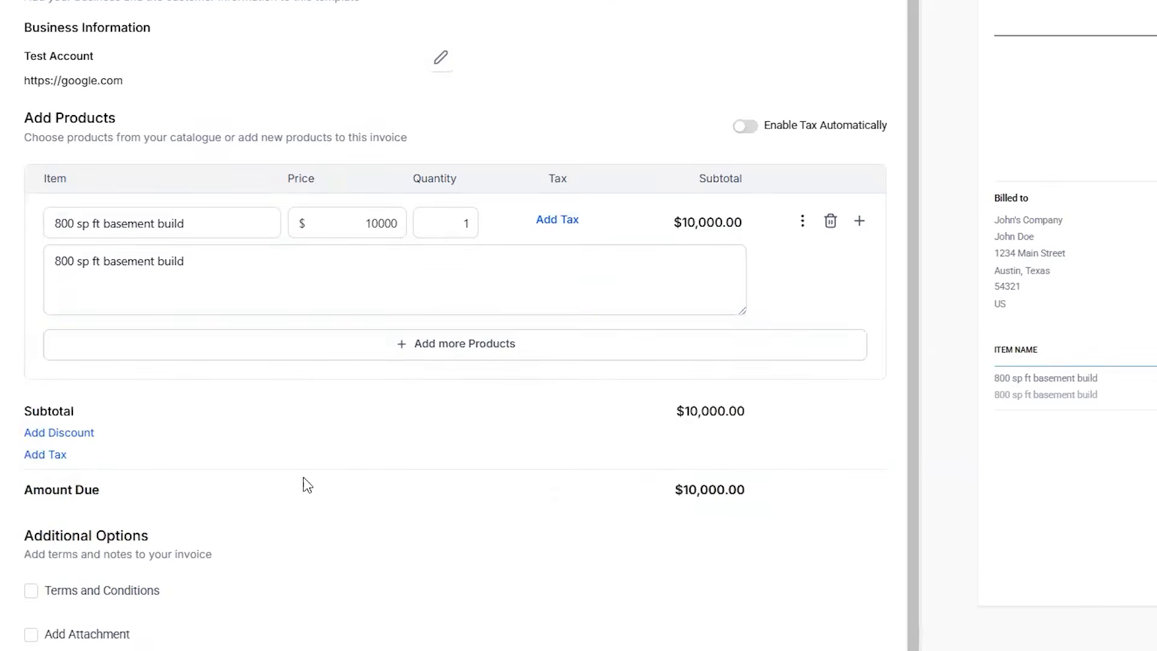
Name the invoice template "Basement Build" and save it.
scroll(685, 355, "up", 1)
left_click_drag(573, 94, 446, 86)
type("Bas")
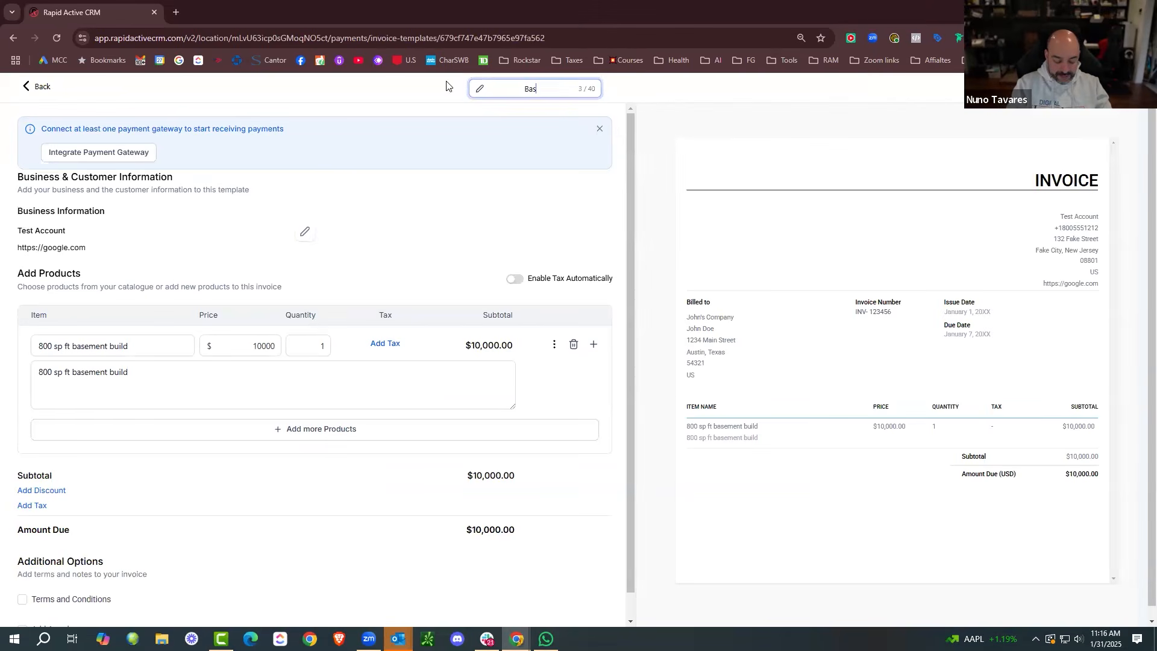
type("ement Build")
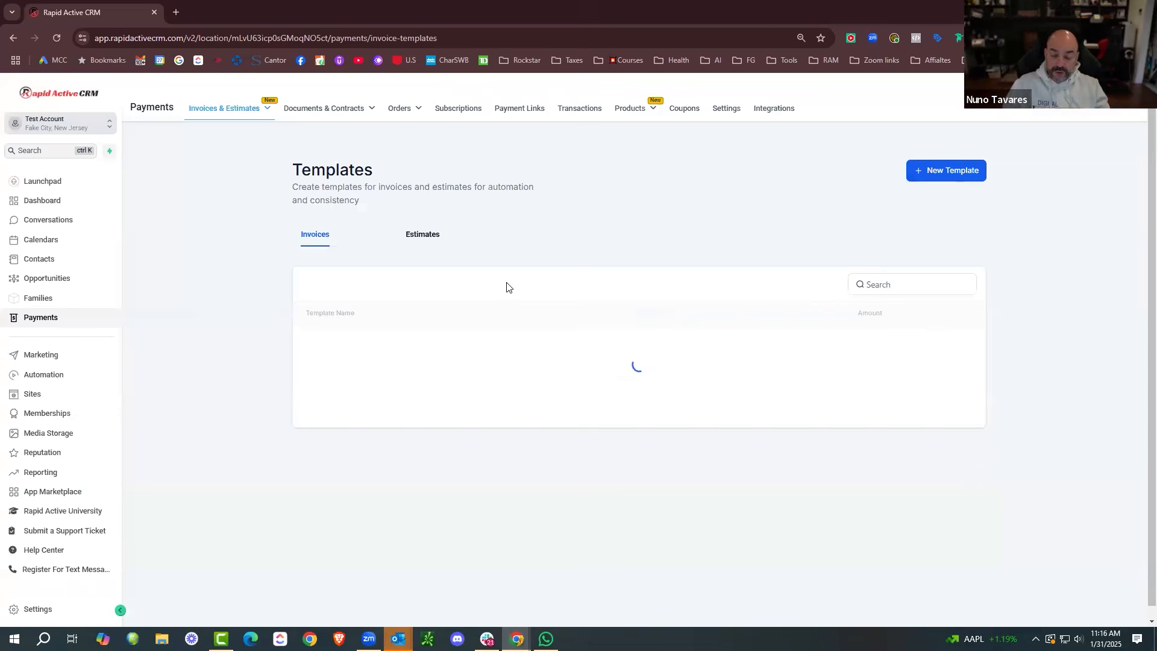
Create a documents and contracts template named "Basement Build Contract" and generate a draft document from it.
mouse_move(337, 113)
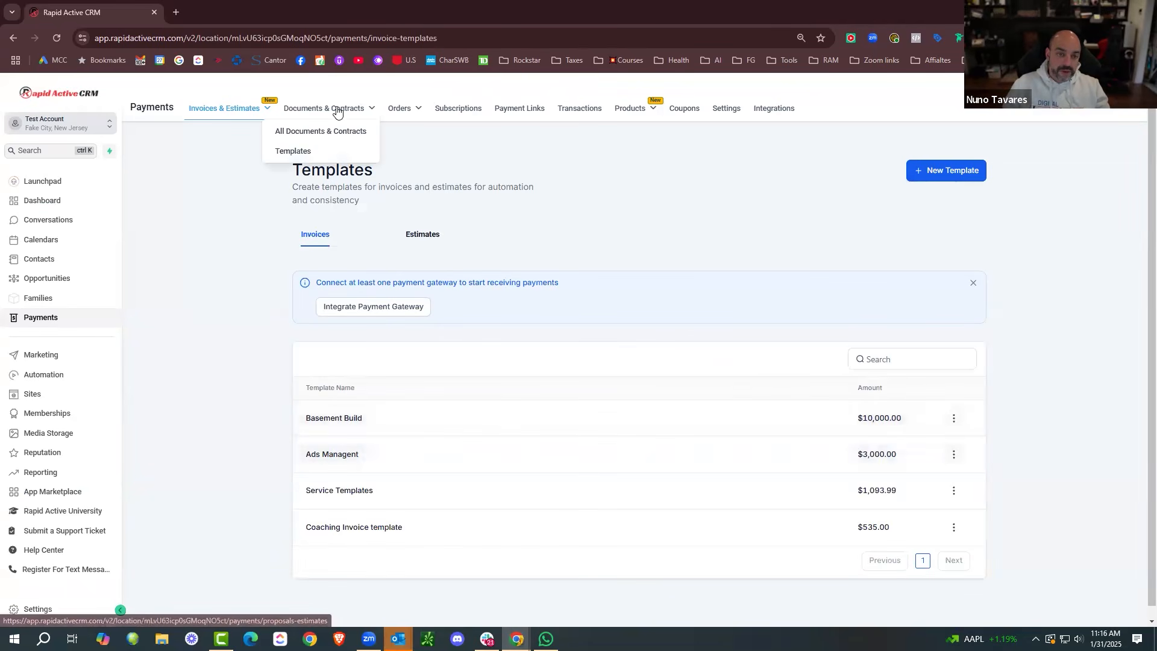
left_click(309, 151)
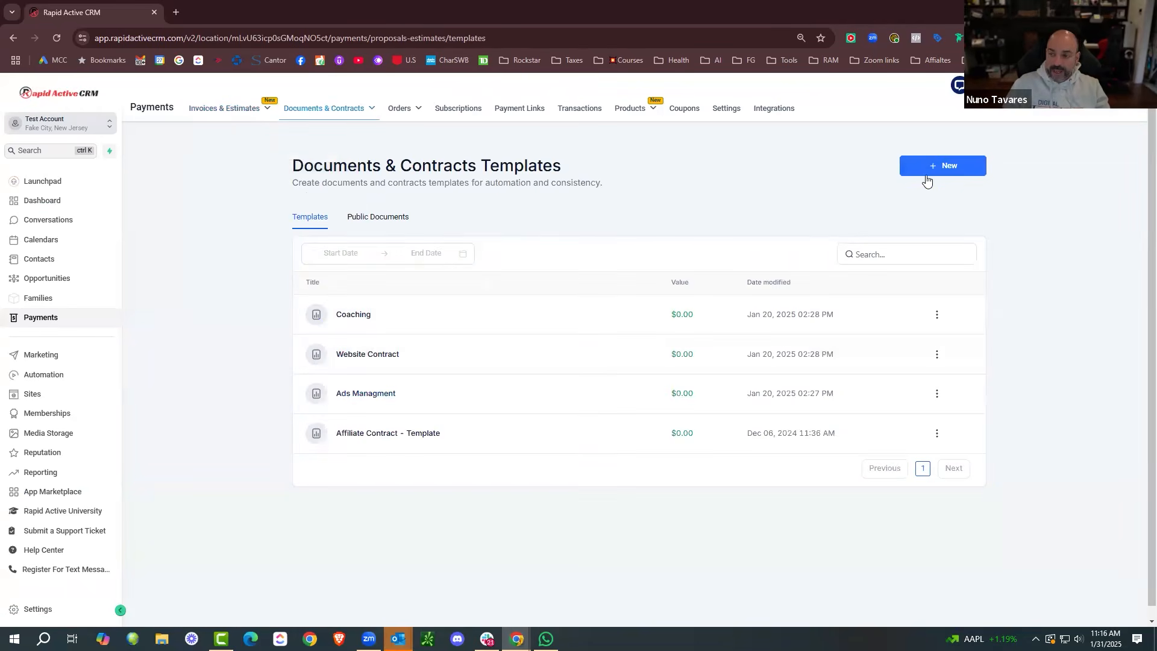
left_click(927, 170)
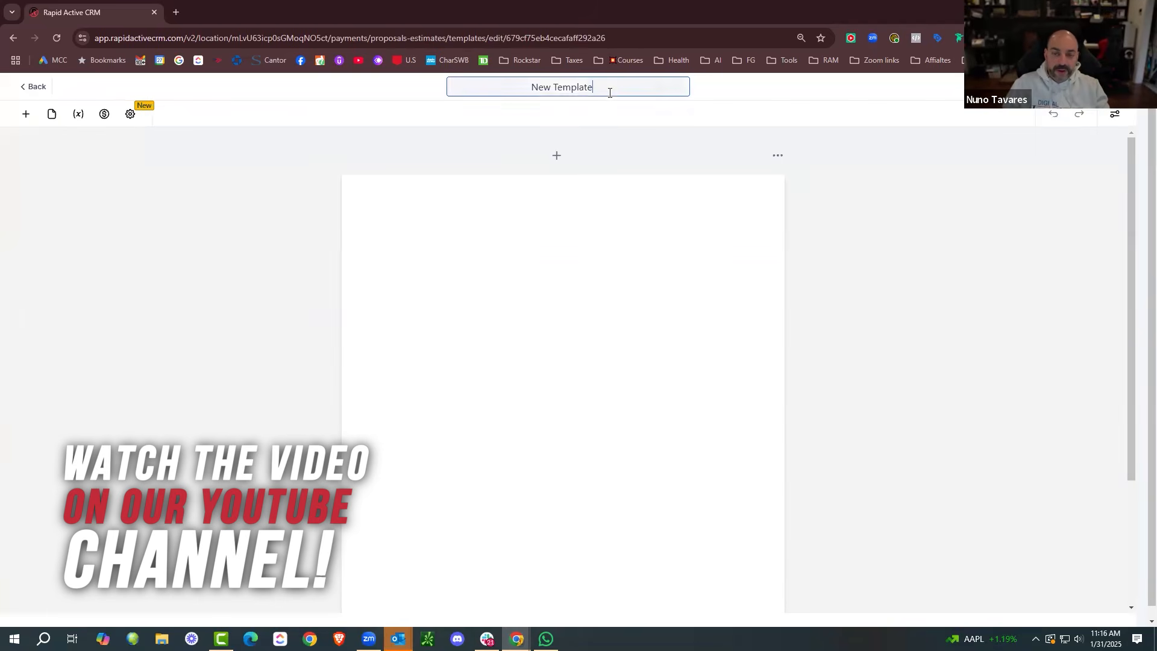
left_click_drag(610, 91, 459, 79)
type("C")
key("BackSpace")
type("B")
type("asement Build Contract")
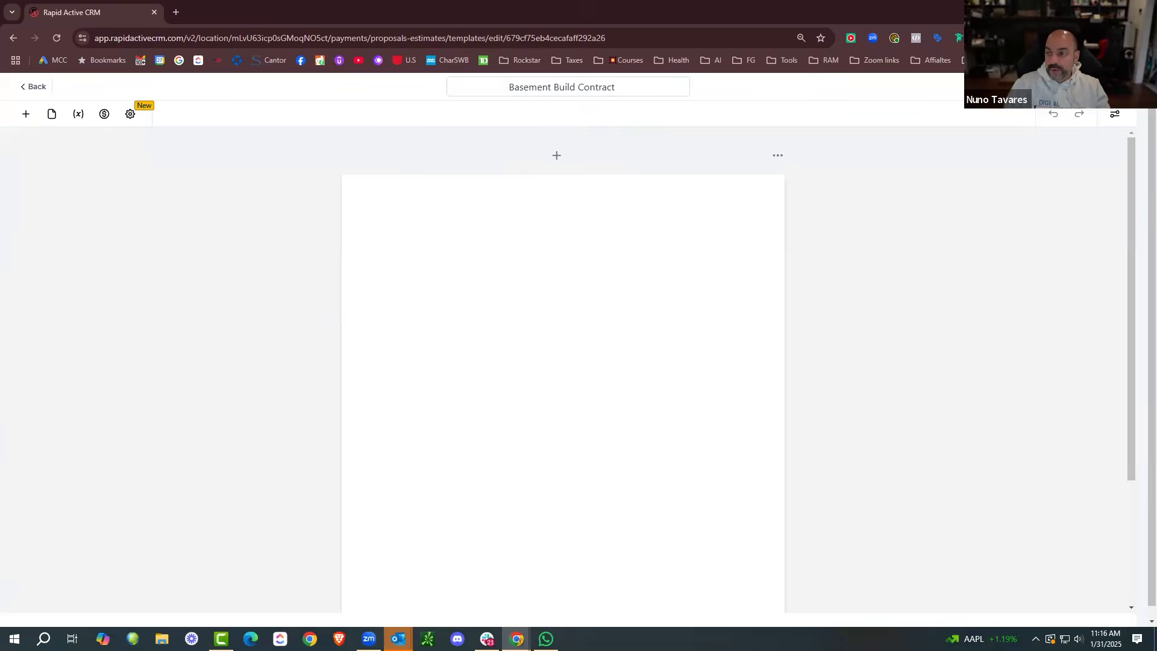
left_click(1110, 103)
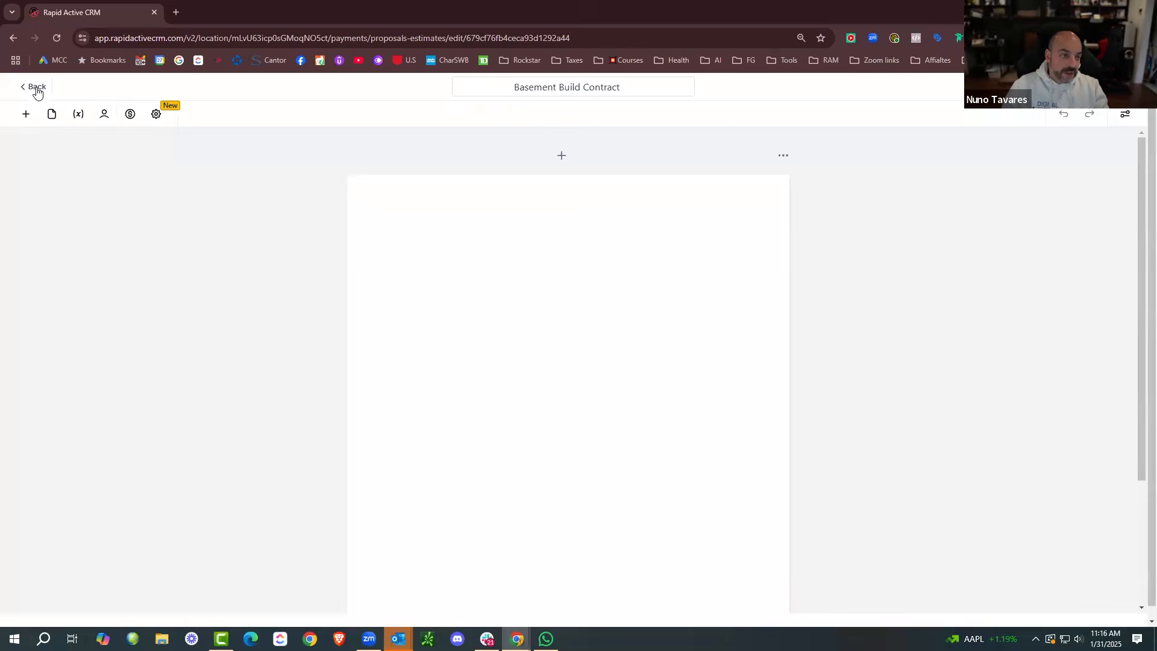
left_click(35, 88)
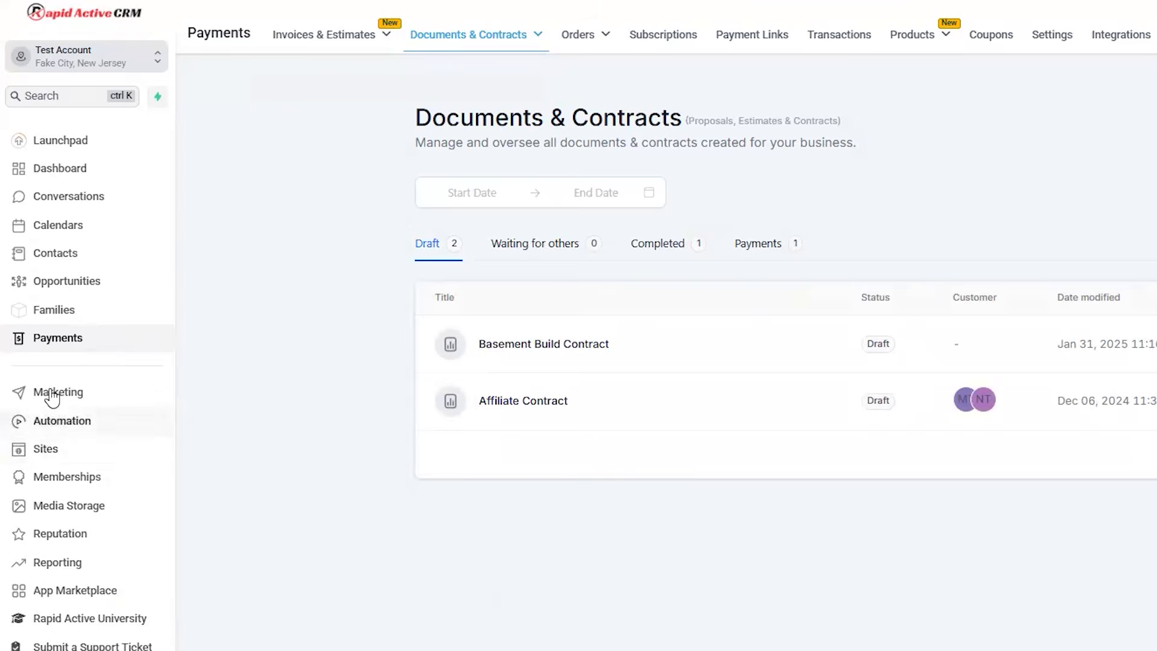
Create a funnel folder named "00. Contractor Funnel".
left_click(89, 437)
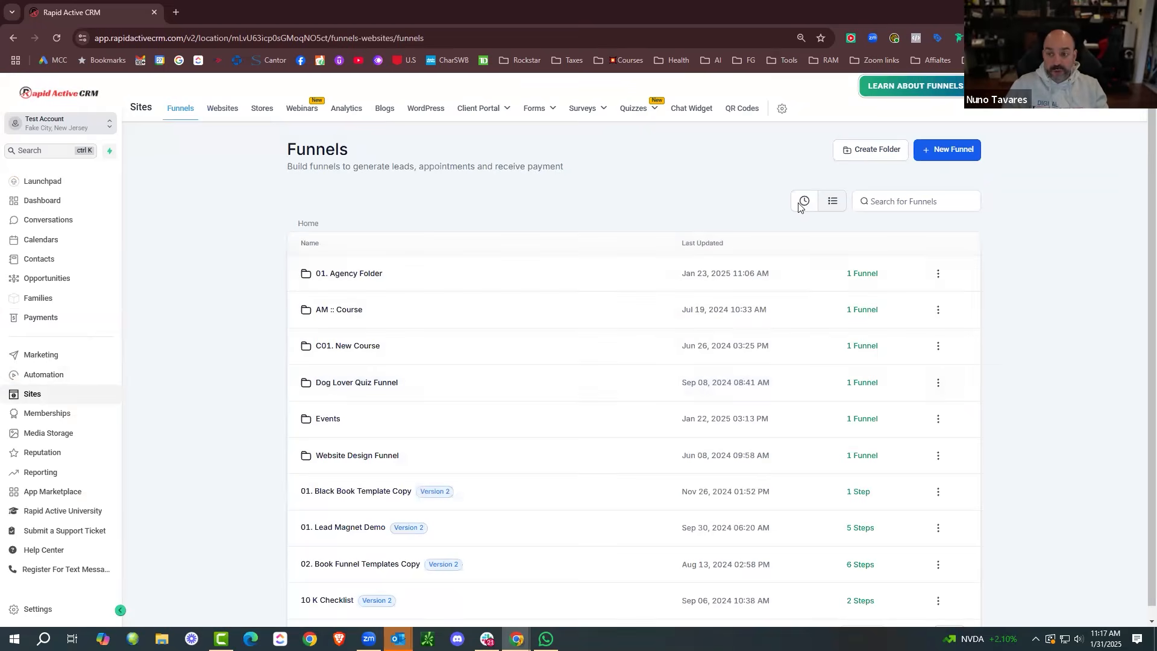
left_click(871, 149)
left_click(535, 366)
type("00. Contractor")
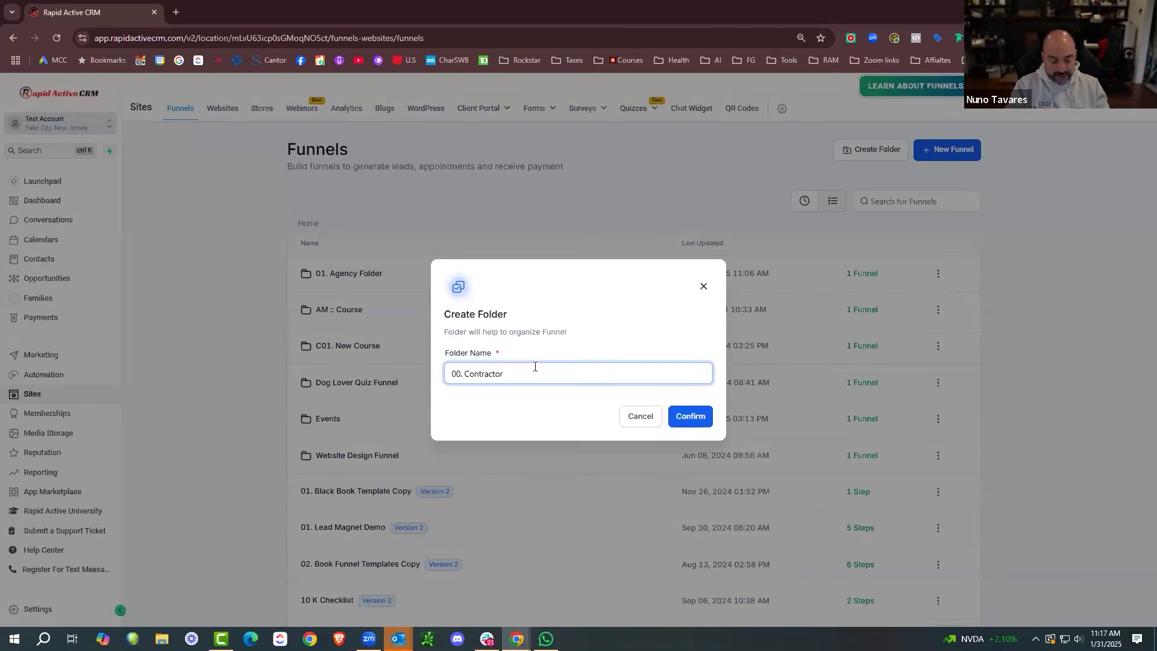
left_click(703, 415)
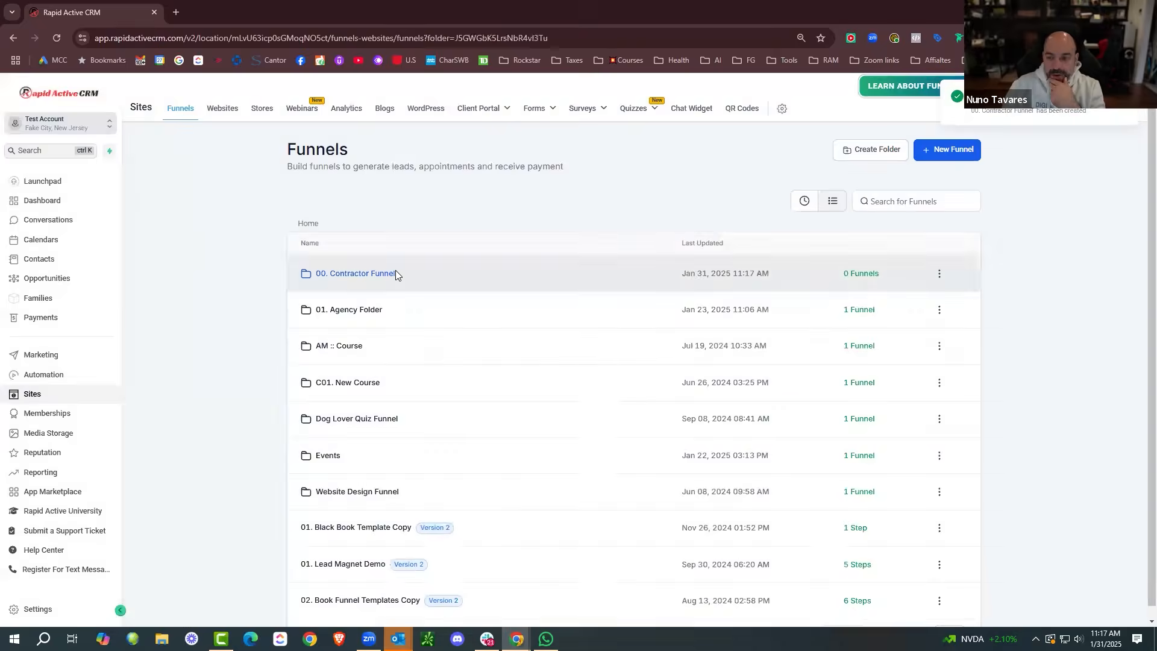
Start a new funnel from the prebuilt templates inside the "00. Contractor Funnel" folder.
left_click(395, 271)
left_click(654, 382)
left_click(723, 403)
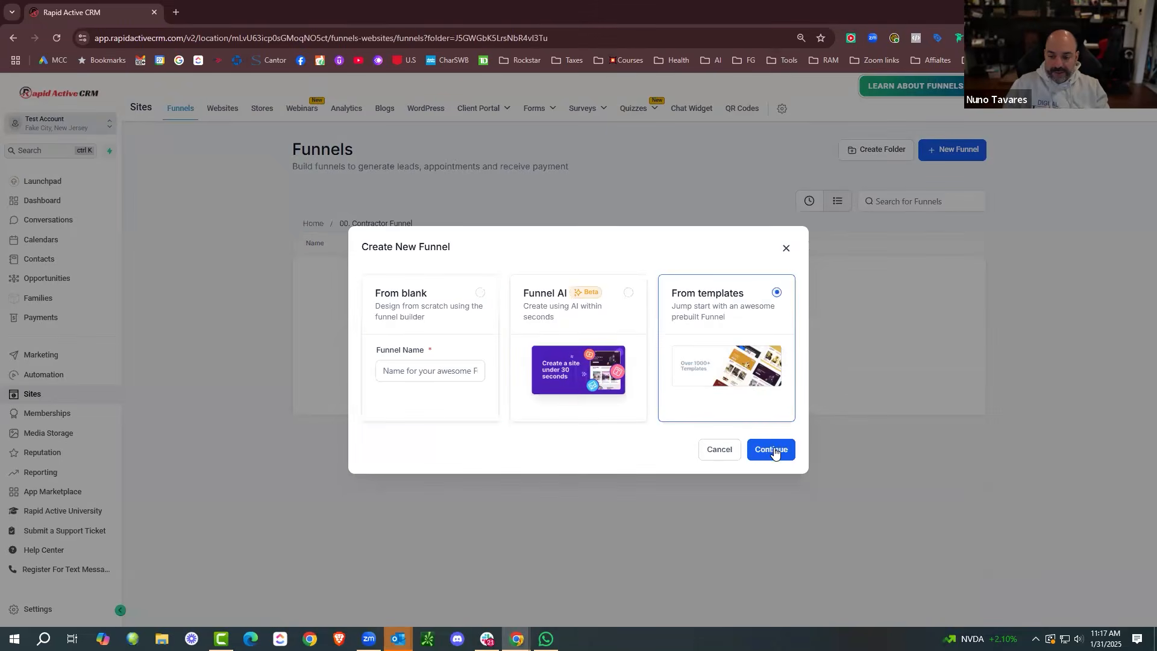
left_click(775, 449)
Search the funnel templates for "cont" and create the funnel from the General Contracting Leads template.
left_click(707, 164)
type("cont")
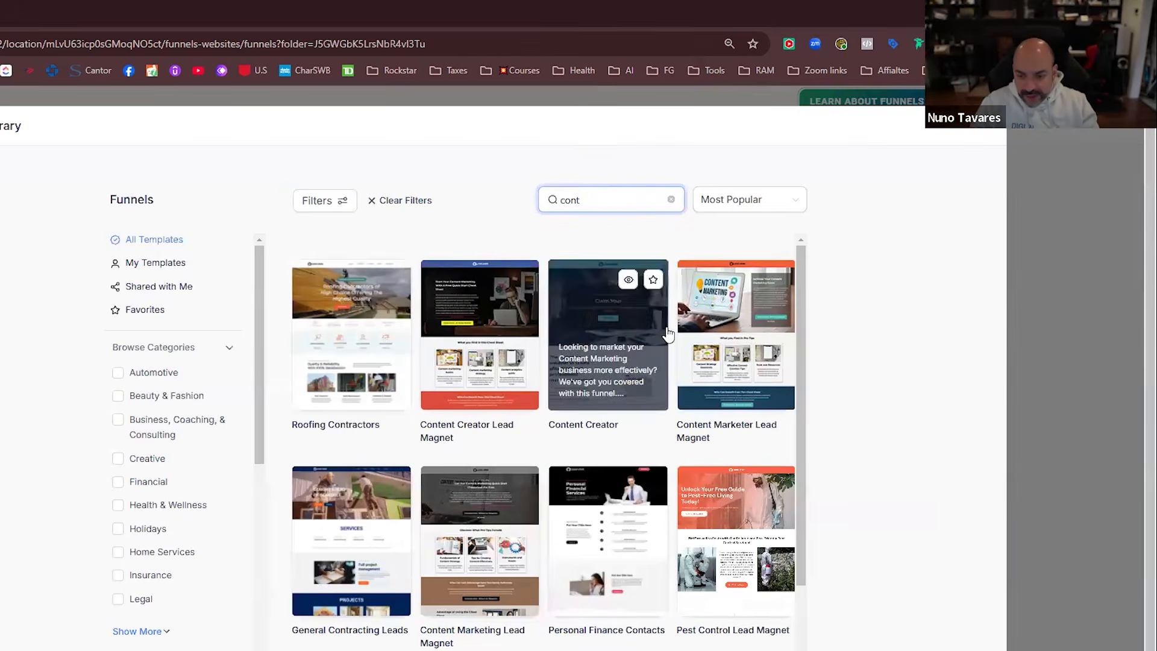
scroll(746, 348, "down", 2)
scroll(355, 371, "down", 2)
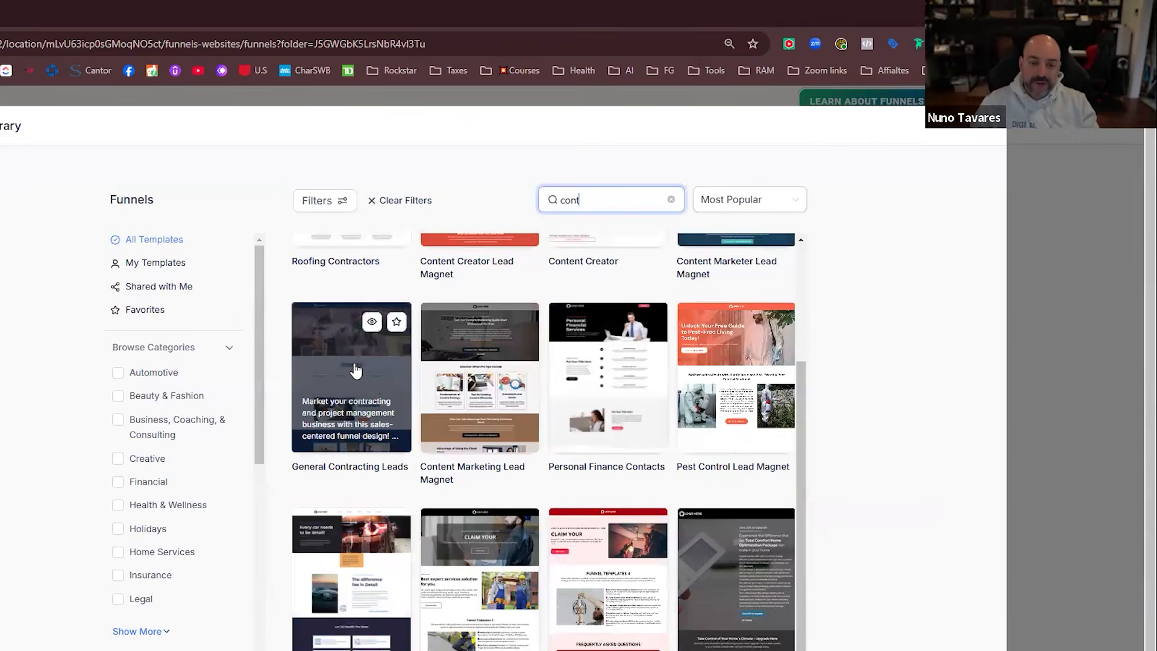
left_click(356, 370)
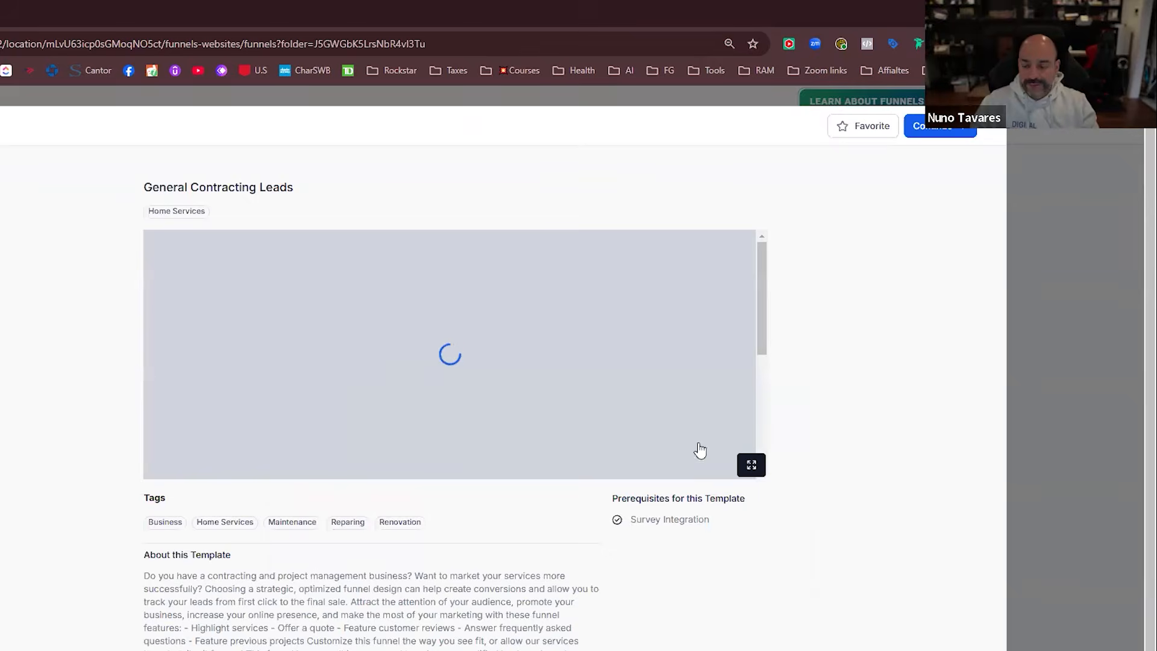
left_click(934, 126)
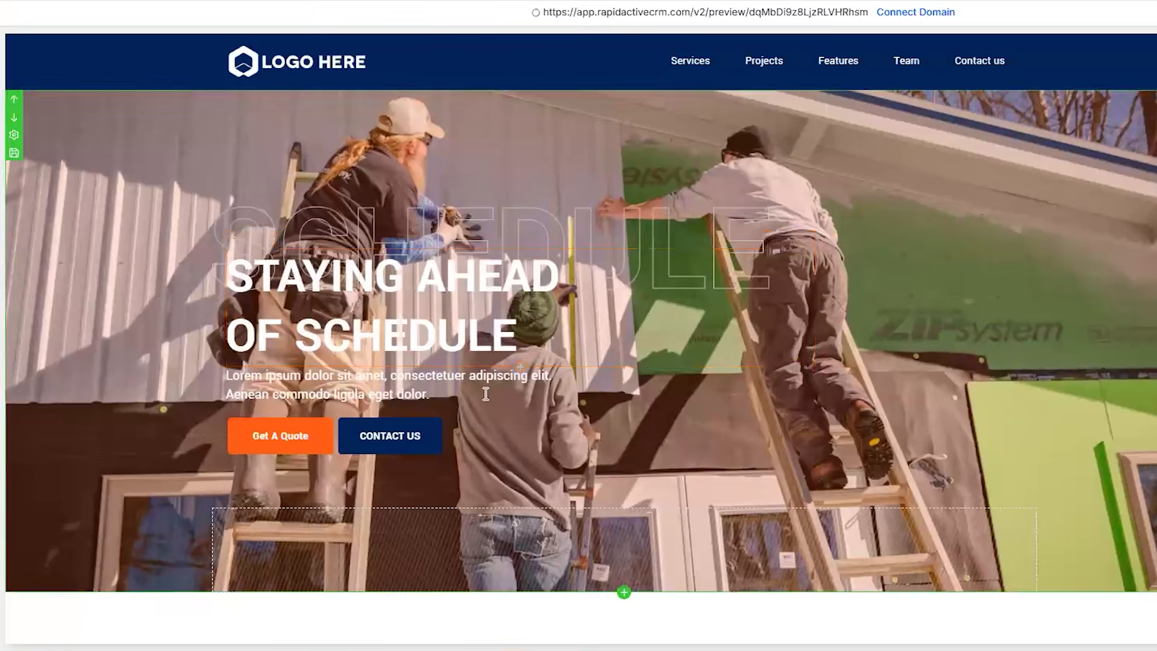
Review the funnel's Home page and its SEO metadata settings in the page builder, and return to the funnel steps.
scroll(543, 371, "down", 8)
scroll(704, 319, "down", 20)
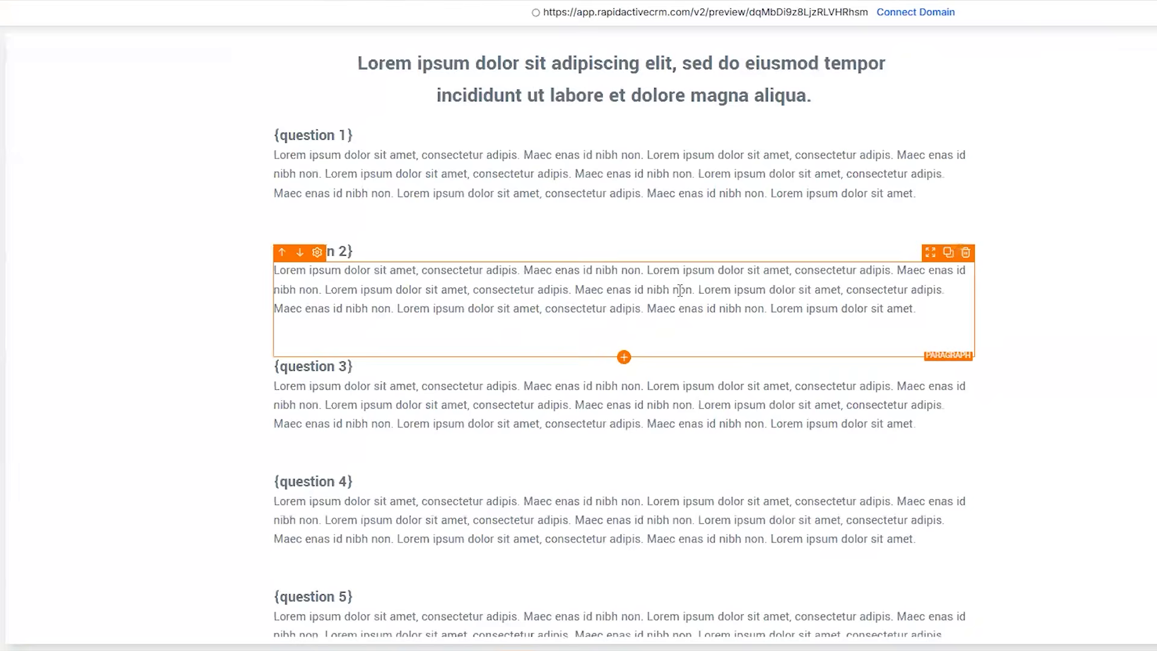
scroll(679, 291, "up", 20)
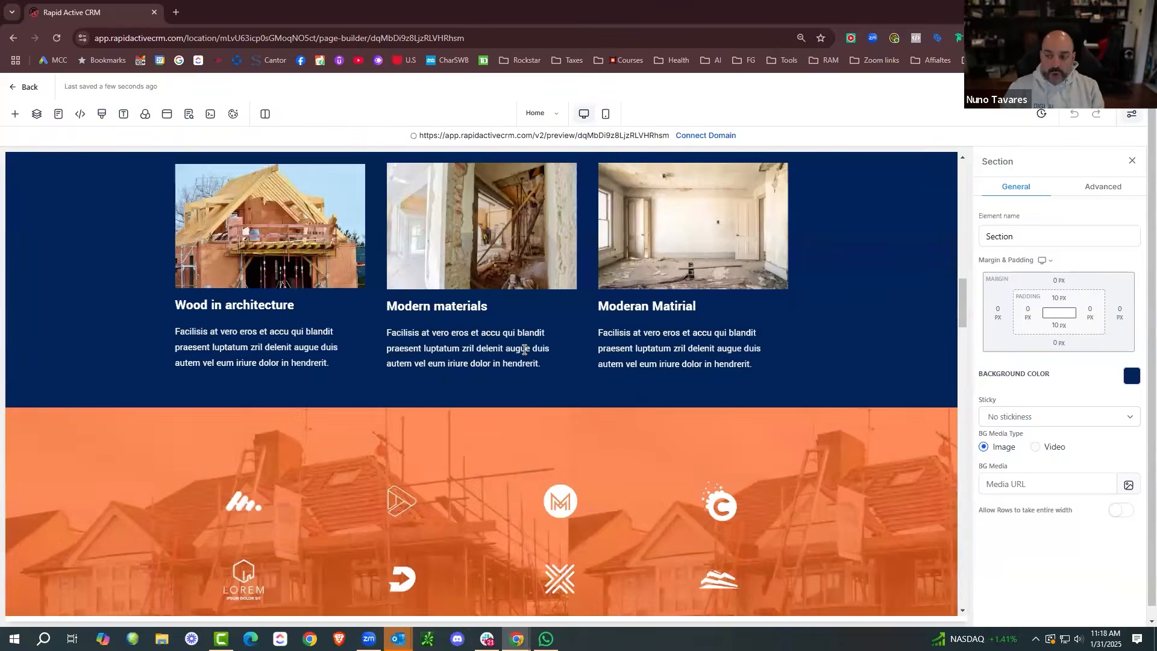
scroll(524, 350, "up", 10)
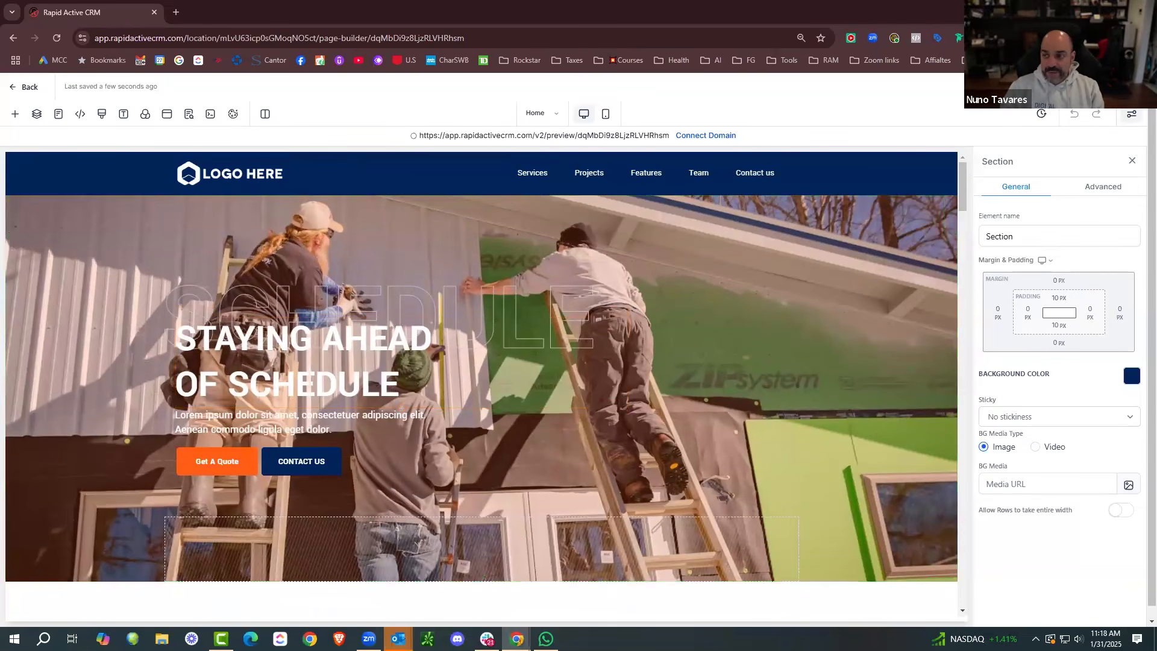
left_click(189, 113)
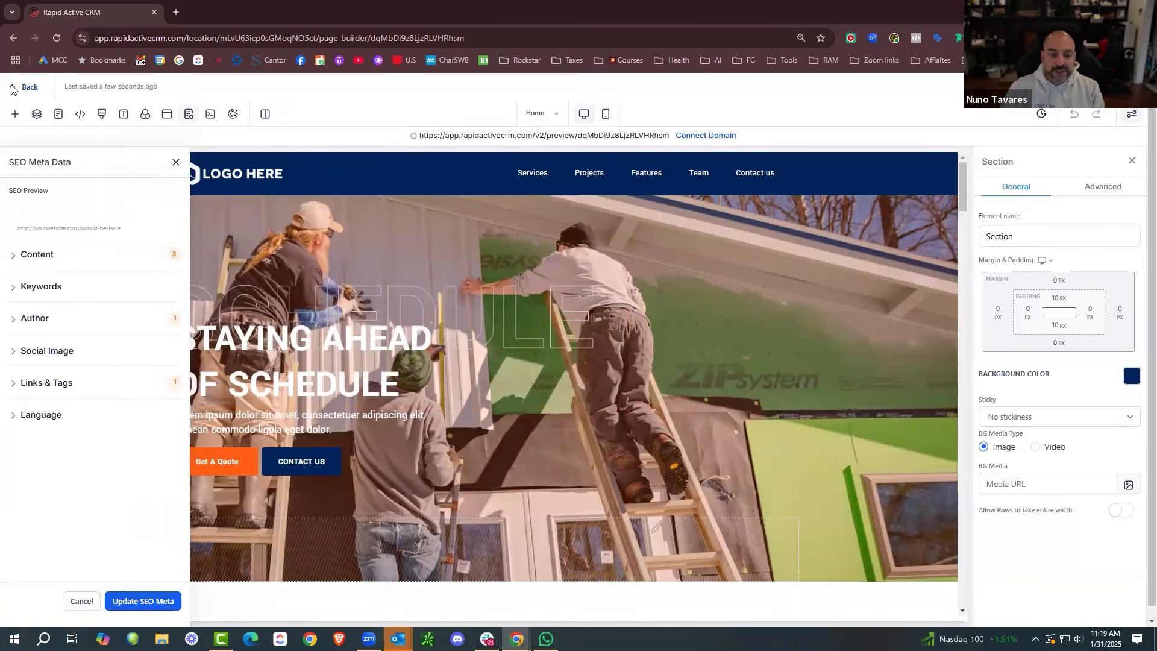
left_click(12, 88)
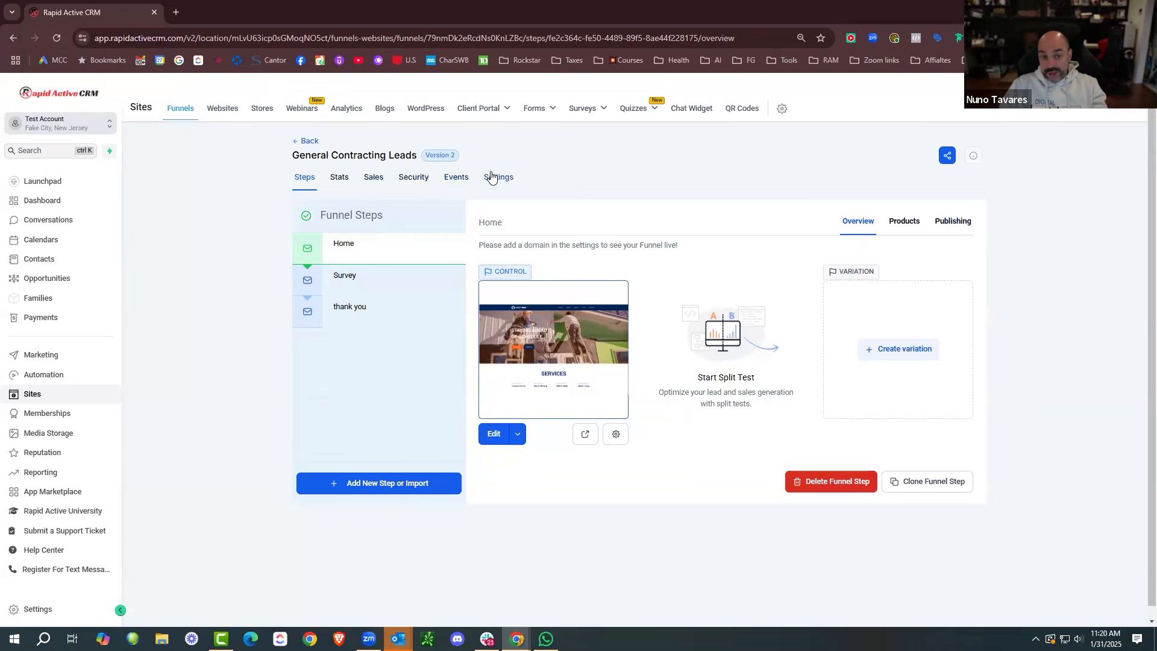
Rename the funnel "01. General Contracting Leads" and save its settings.
left_click(491, 176)
left_click(330, 269)
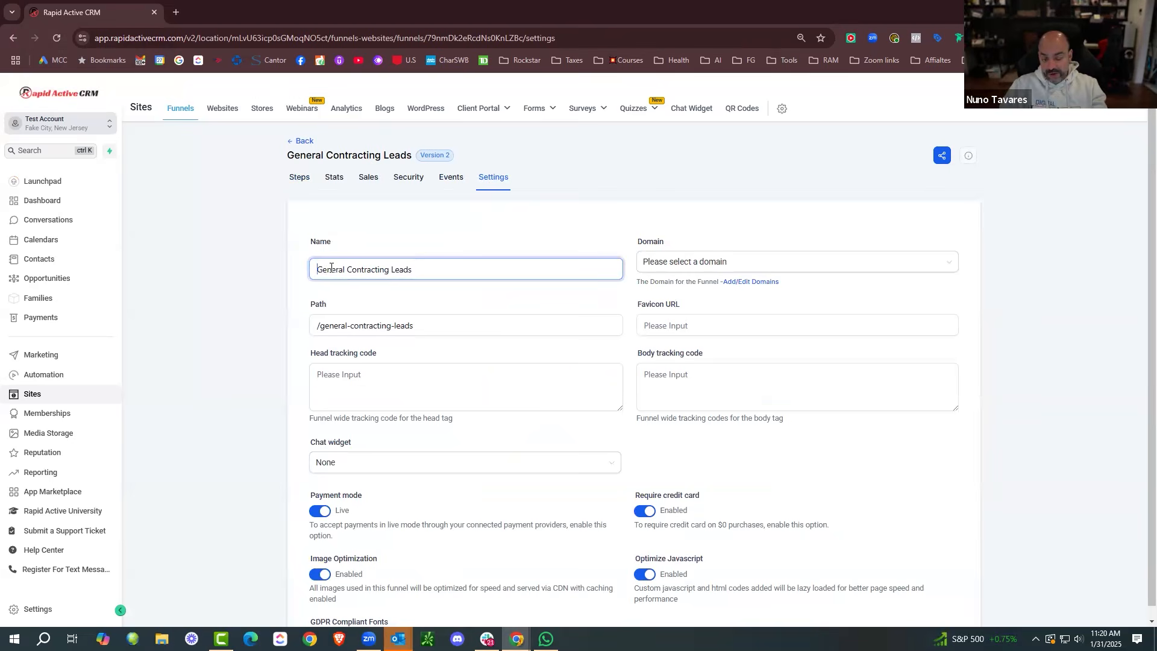
left_click(476, 206)
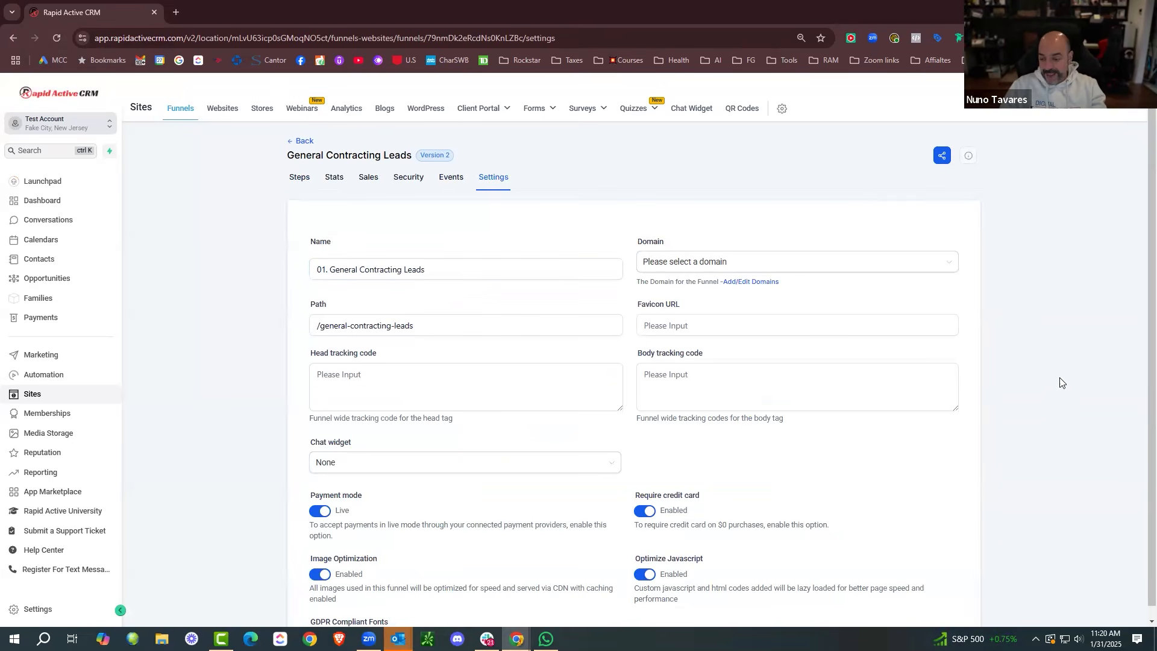
scroll(833, 236, "down", 3)
left_click(940, 546)
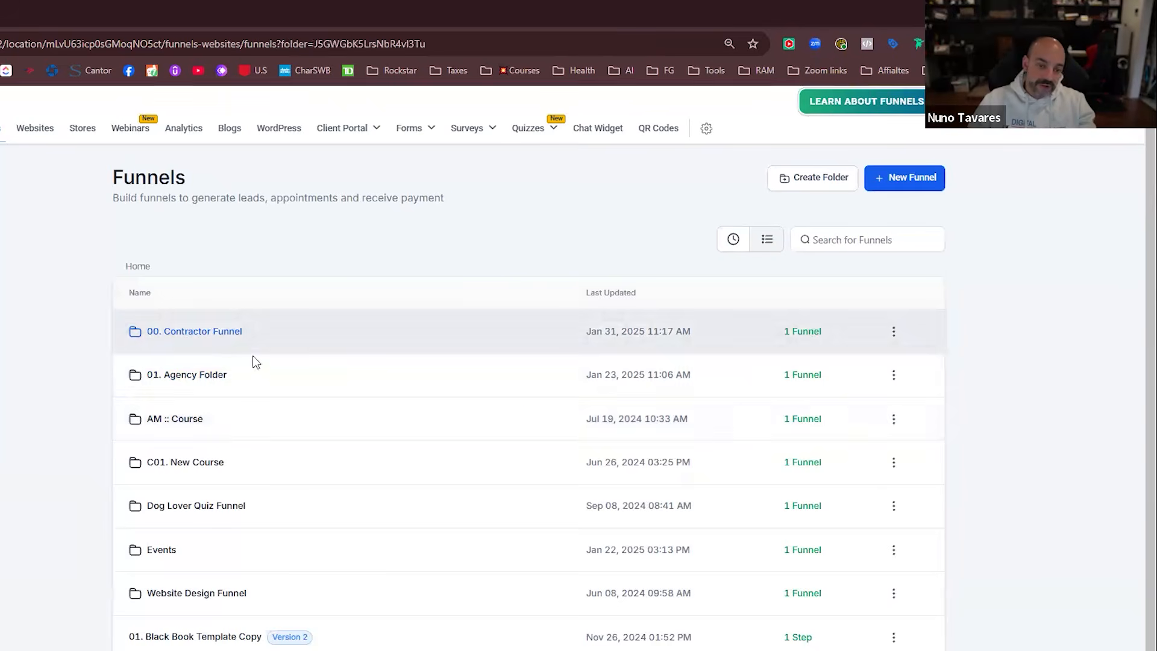
Open the Home page of the "01. General Contracting Leads" funnel for editing and examine the Get A Quote button's action.
left_click(227, 347)
left_click(221, 335)
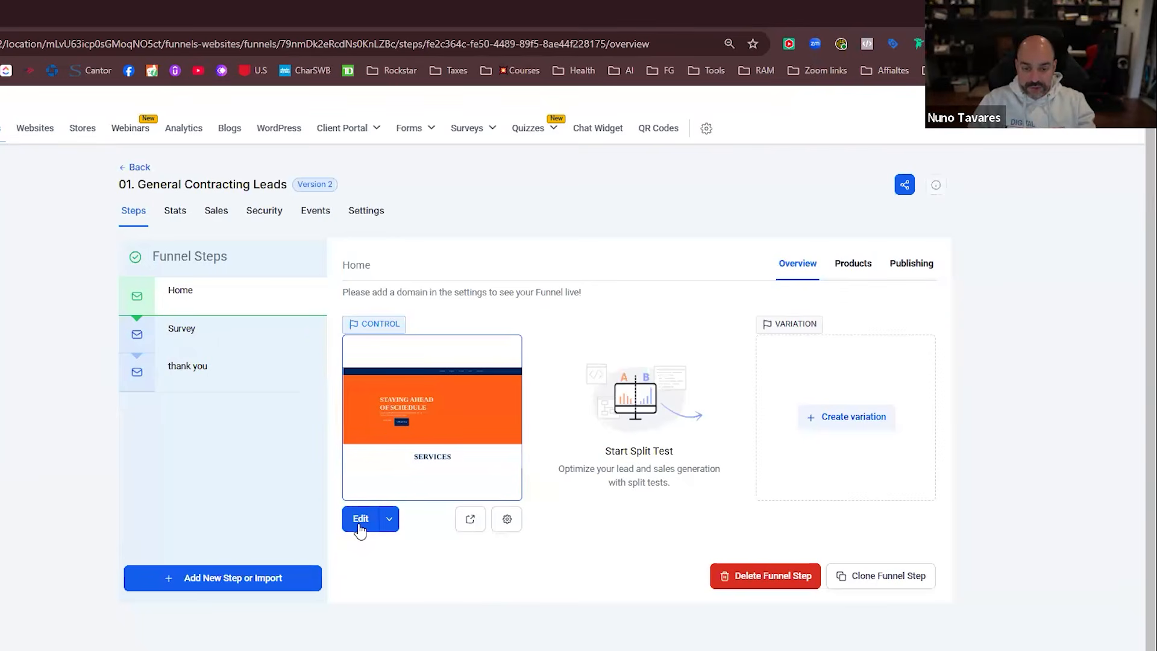
left_click(360, 518)
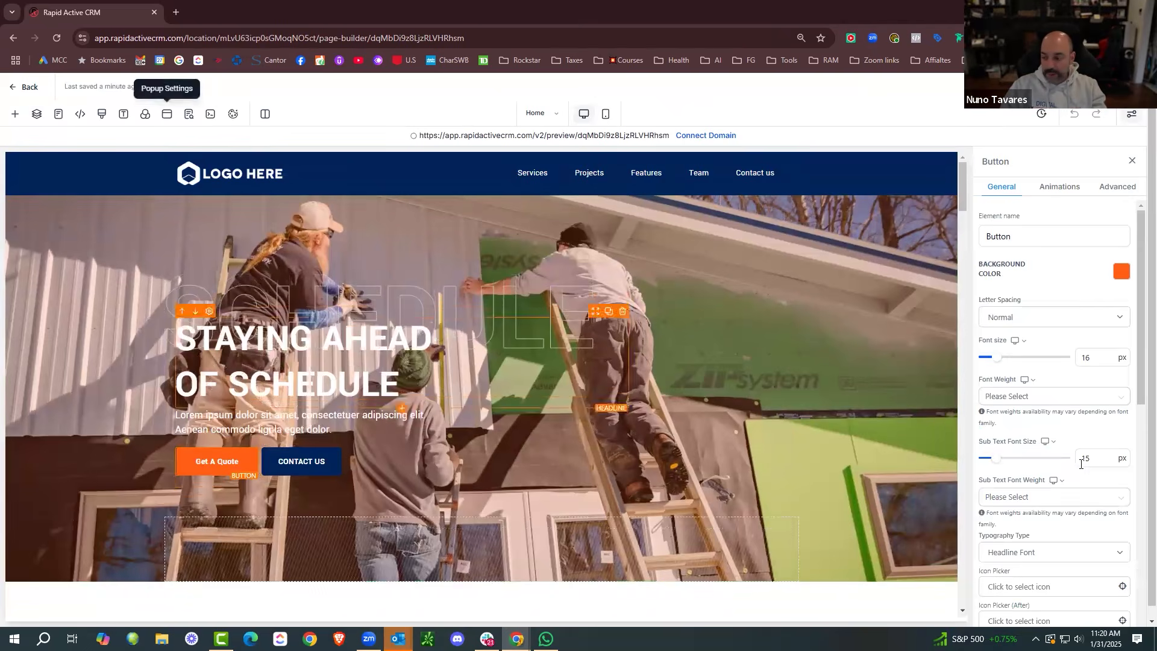
scroll(1044, 582, "down", 10)
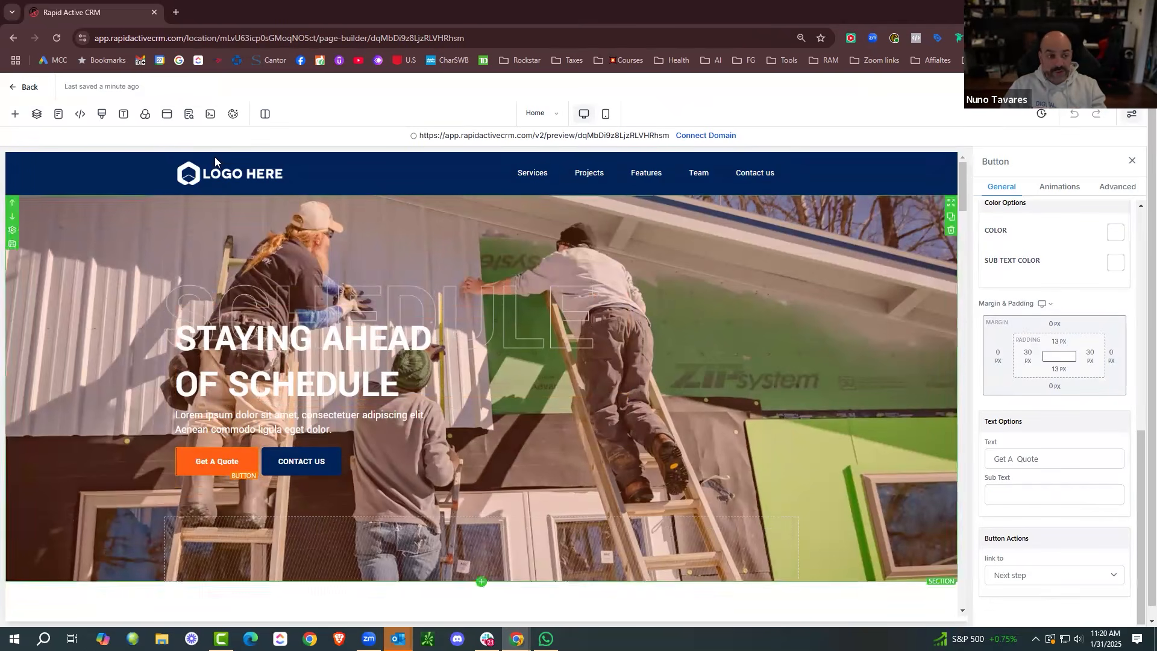
On the funnel's Survey page, replace the survey element with a form element using "01. Contractor Form".
left_click(58, 114)
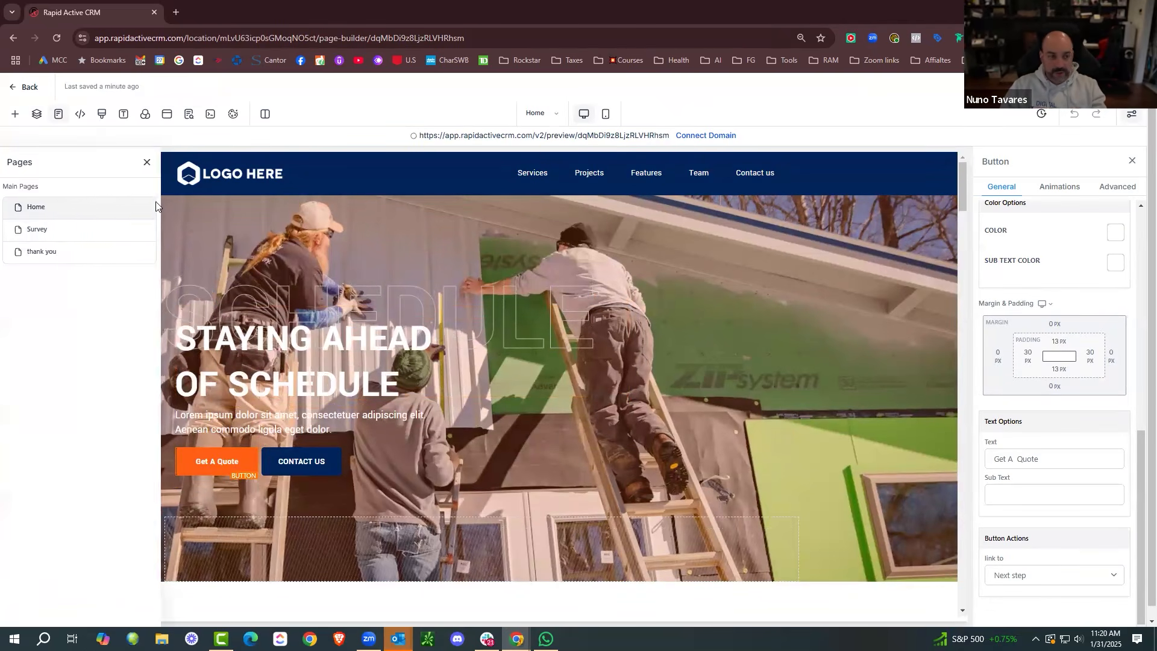
left_click(49, 229)
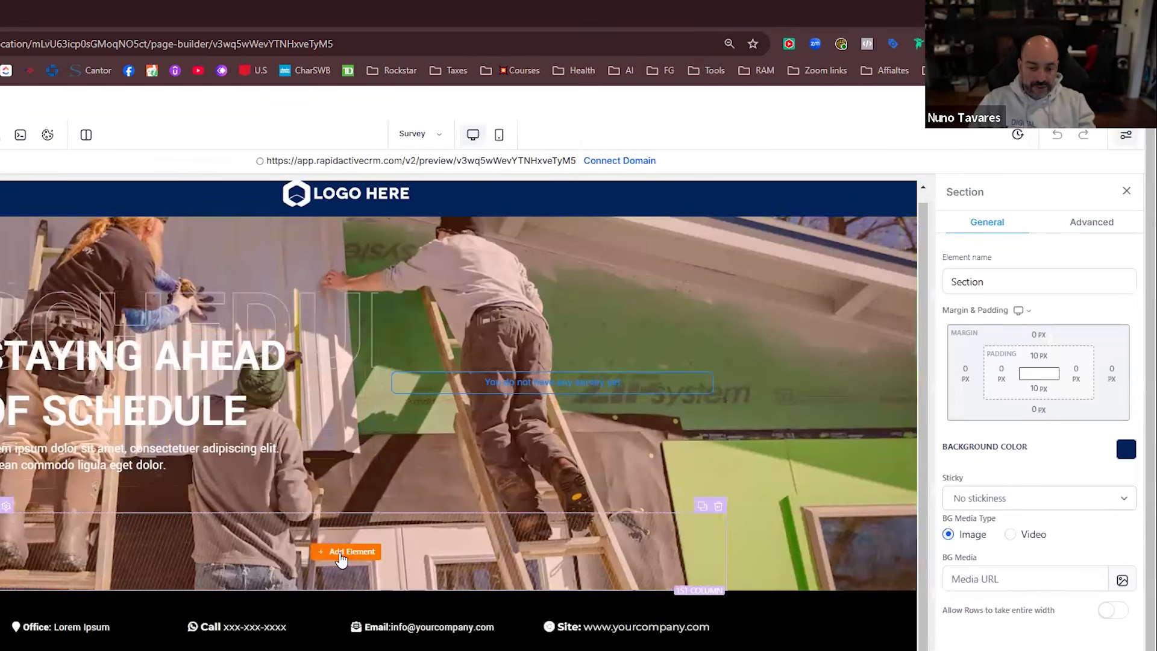
left_click(581, 388)
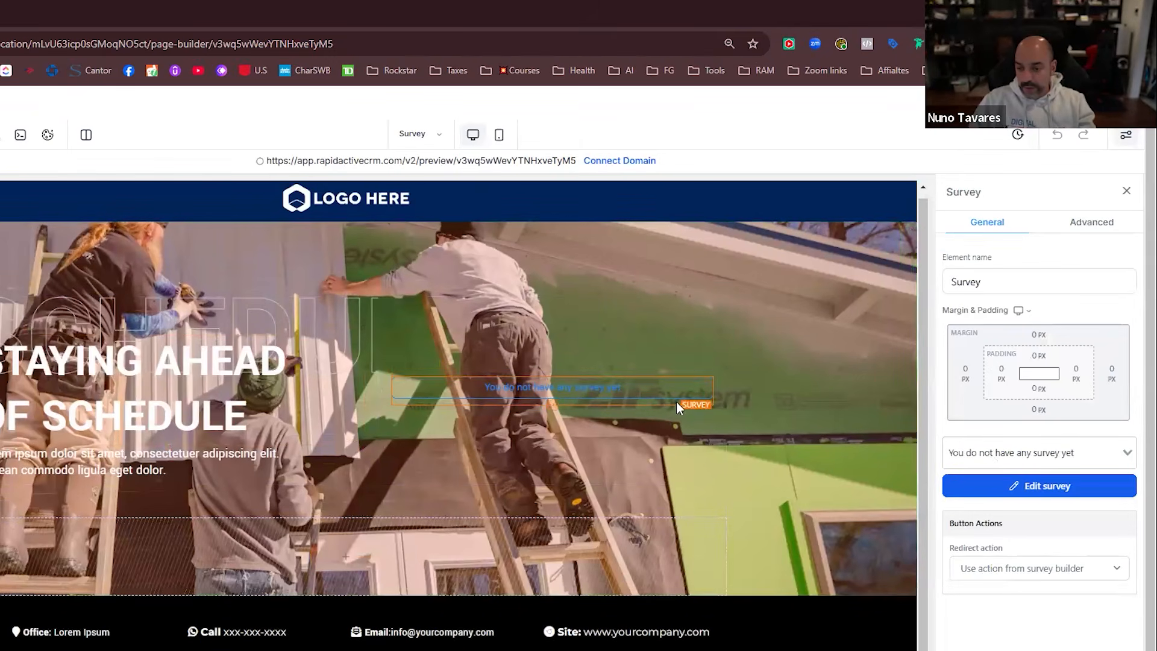
left_click(704, 369)
left_click(552, 390)
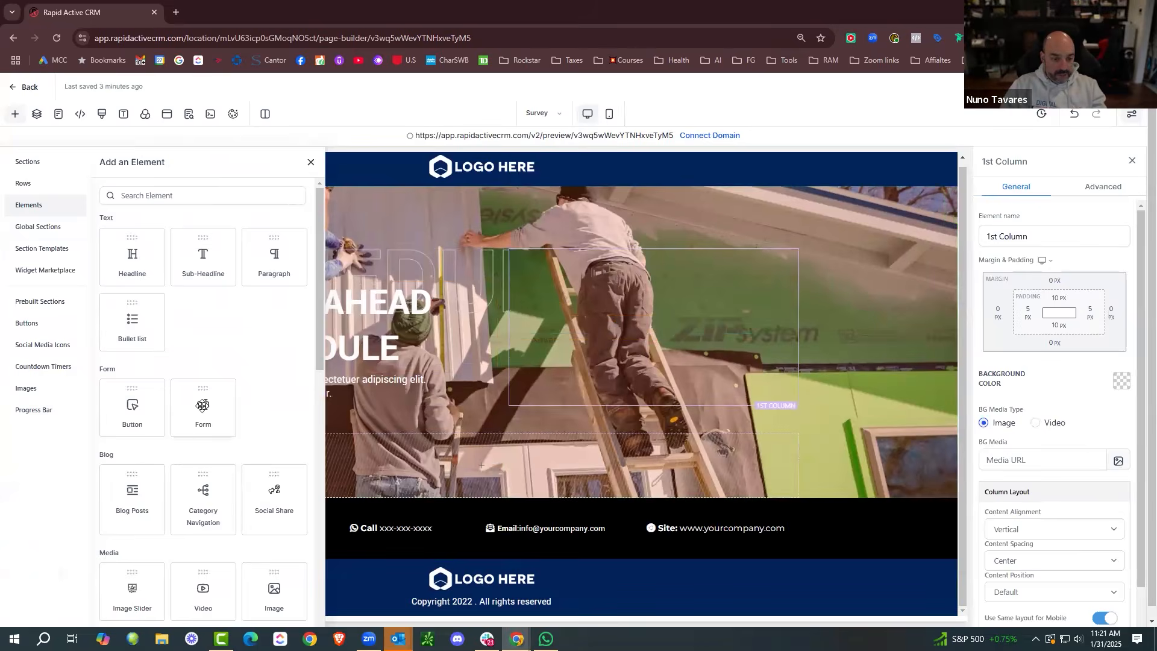
left_click(202, 405)
left_click(573, 305)
left_click(578, 329)
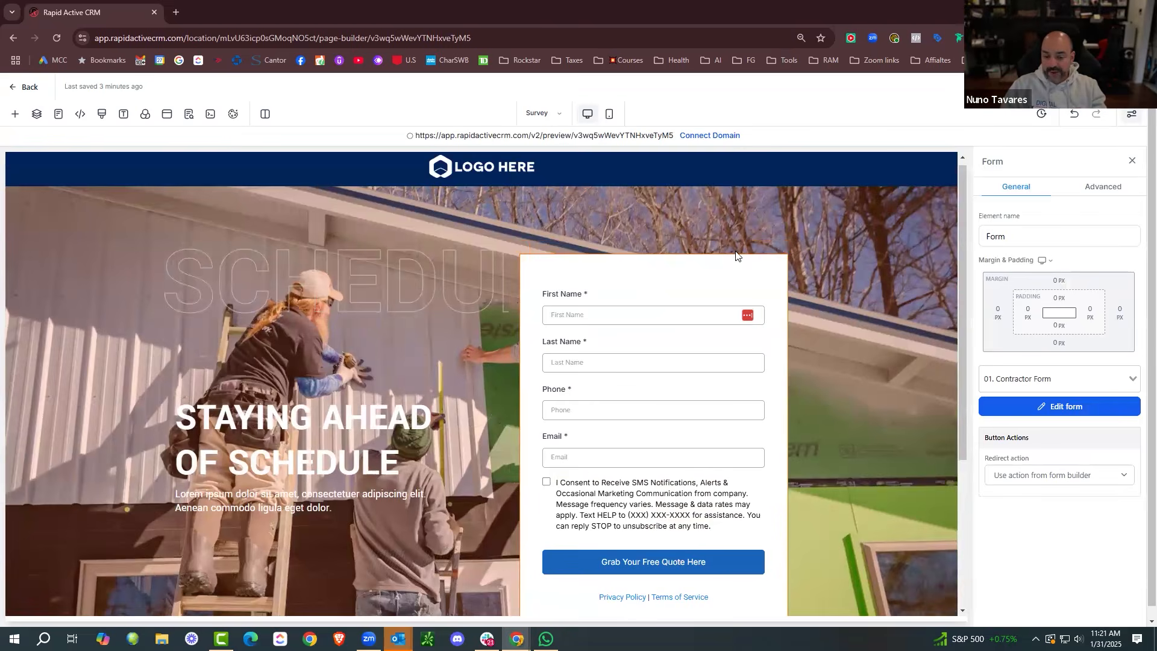
Set the form's redirect action to Go to Next step and return to the funnel steps.
scroll(676, 178, "down", 2)
scroll(678, 199, "down", 1)
scroll(676, 235, "up", 3)
left_click(1082, 477)
left_click(1072, 501)
left_click(189, 113)
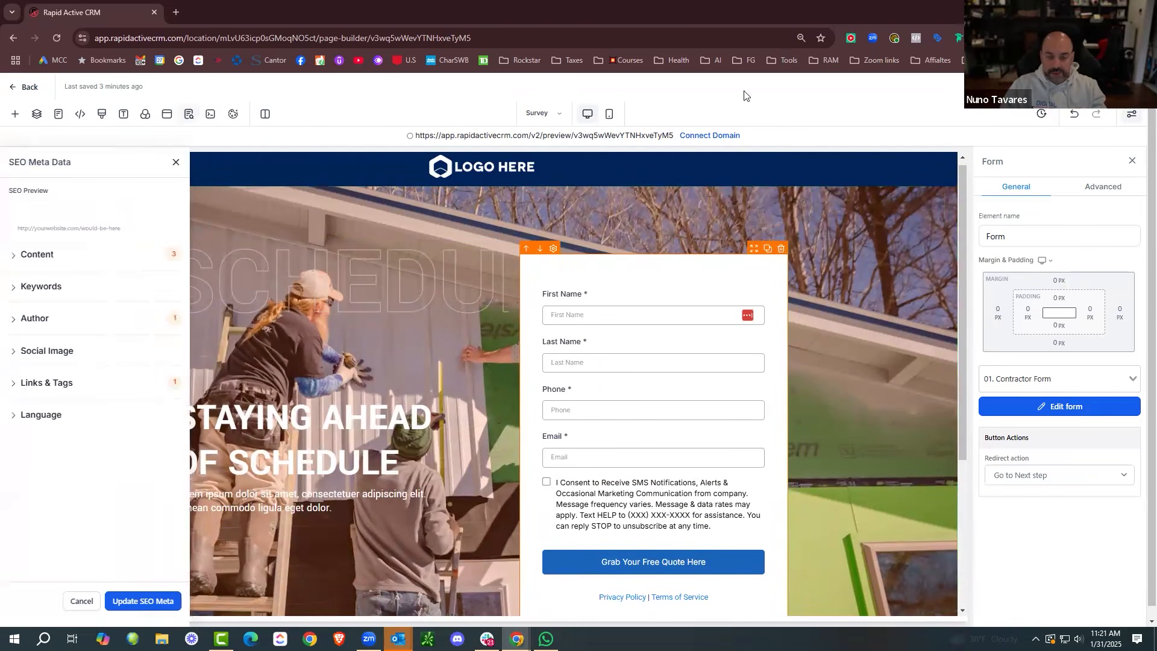
left_click(17, 88)
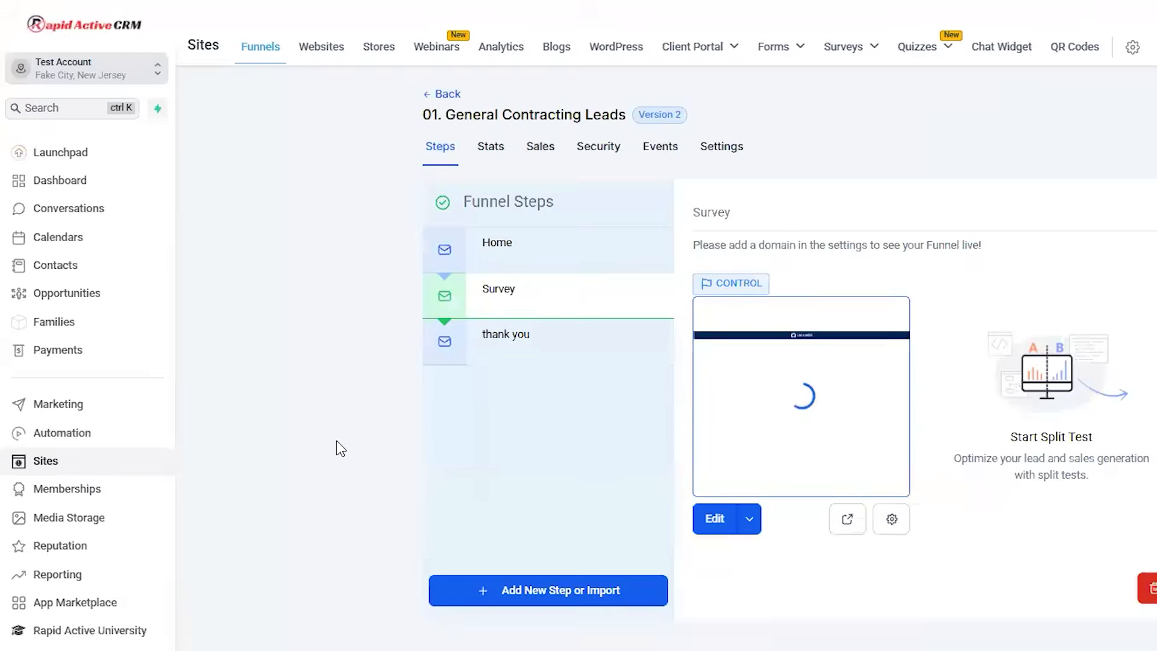
Create an automation workflow folder named "00. Contractor Lead Management".
left_click(74, 437)
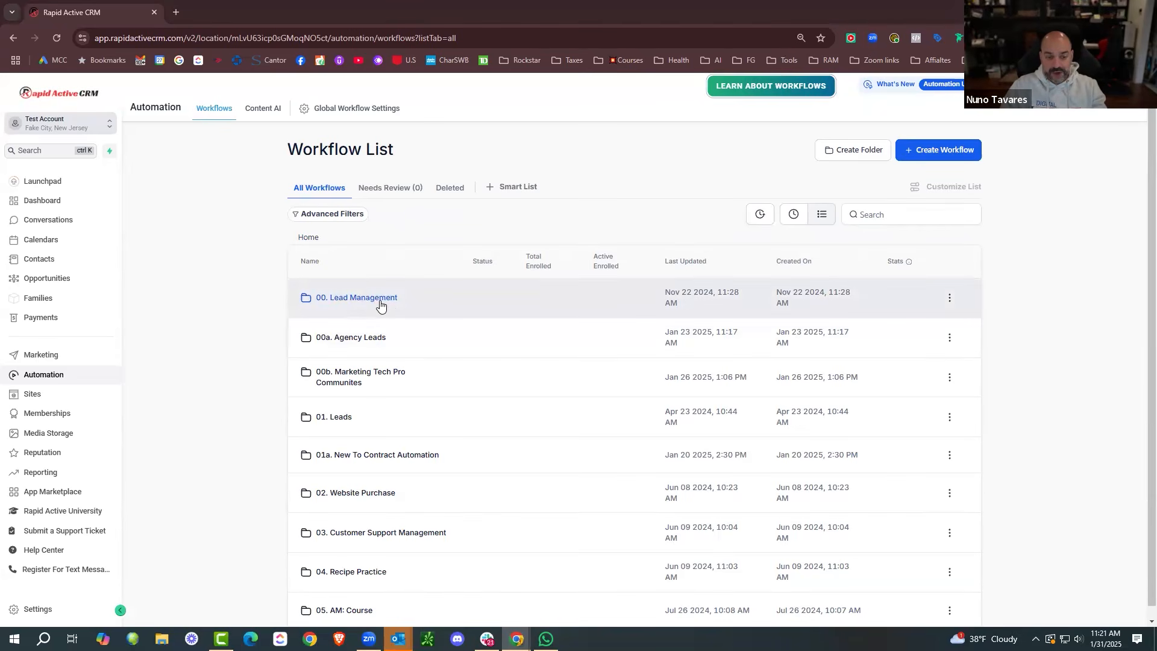
left_click(864, 158)
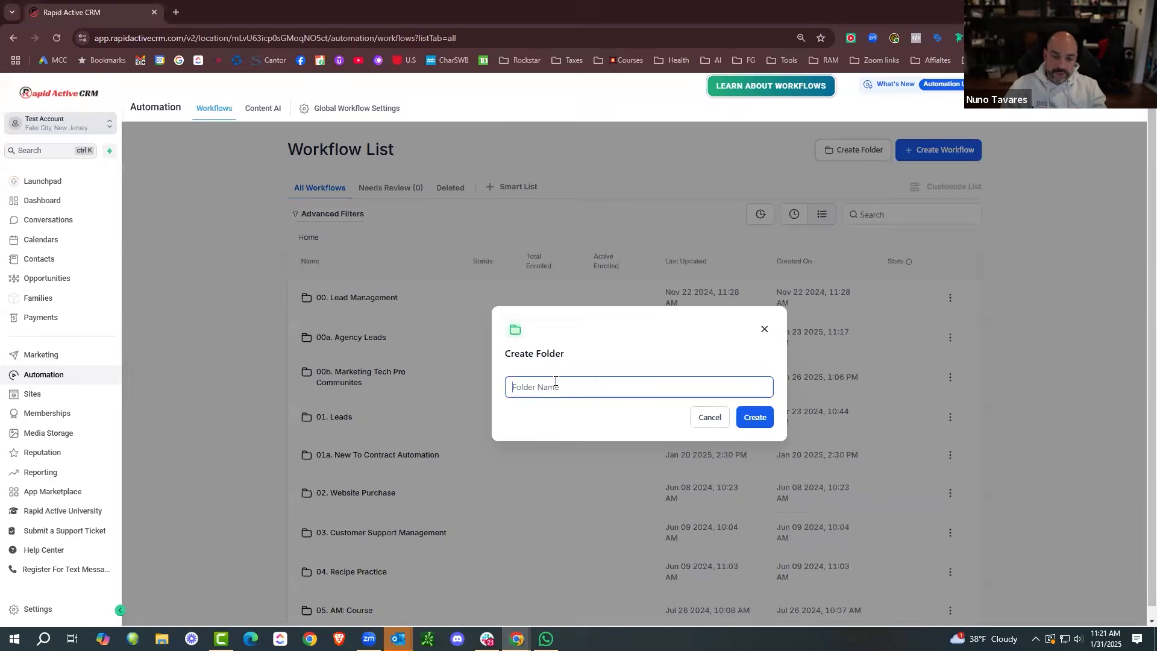
type("00")
type(". ")
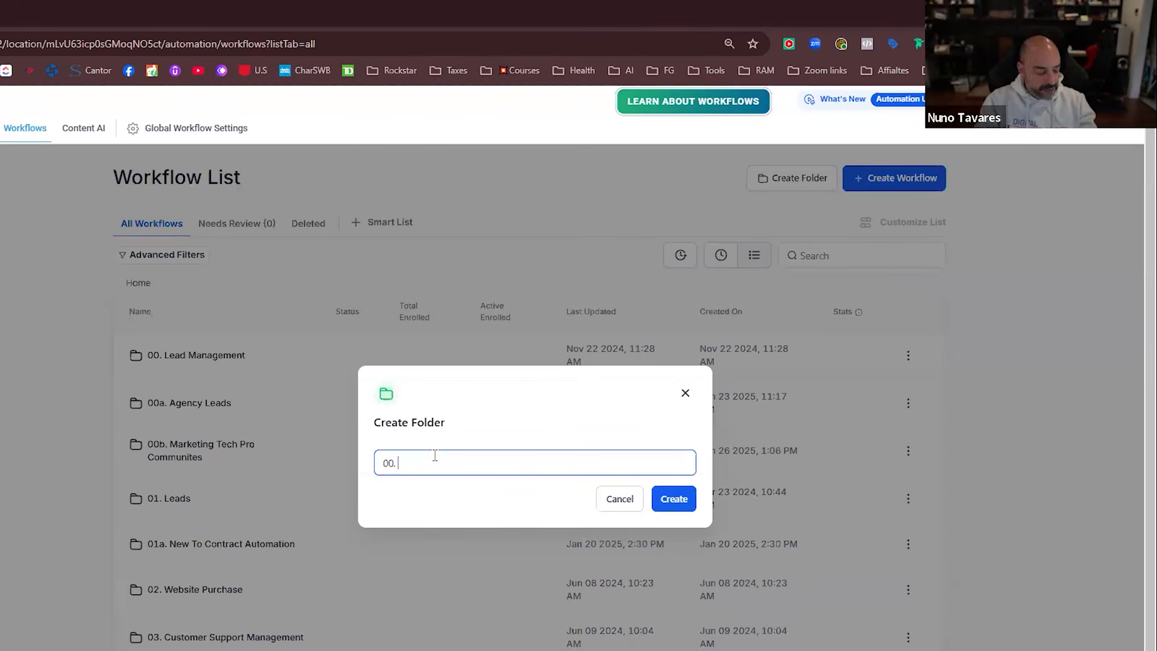
type("Contractor Lead Mange.e")
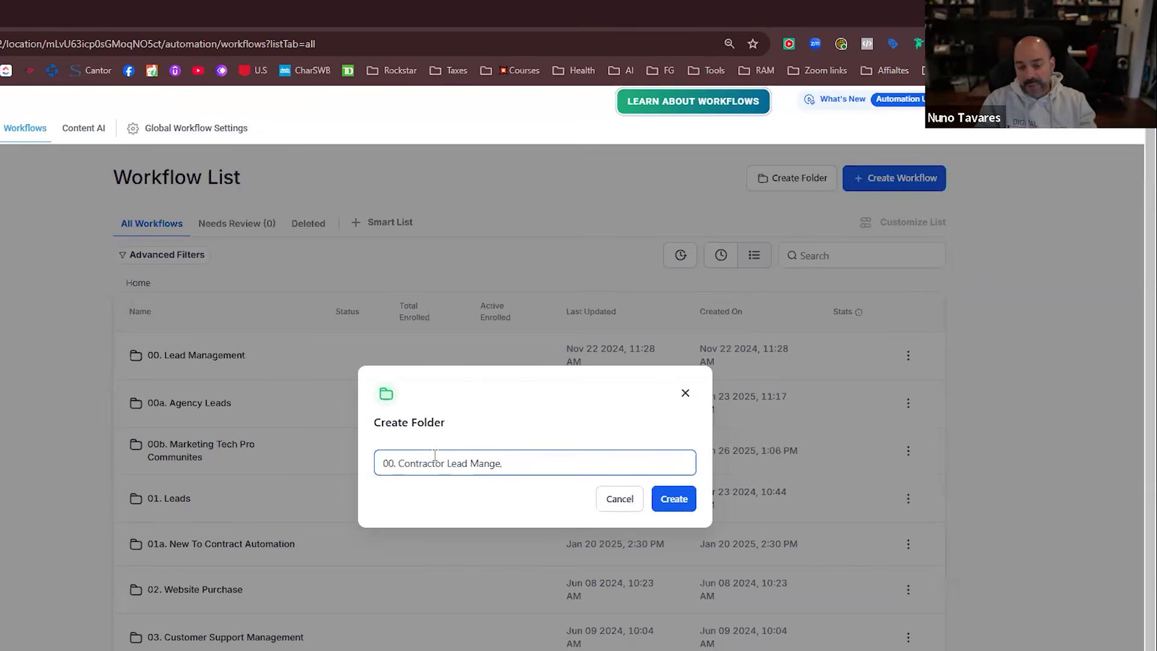
type("ghe,en")
type("ment")
left_click(673, 498)
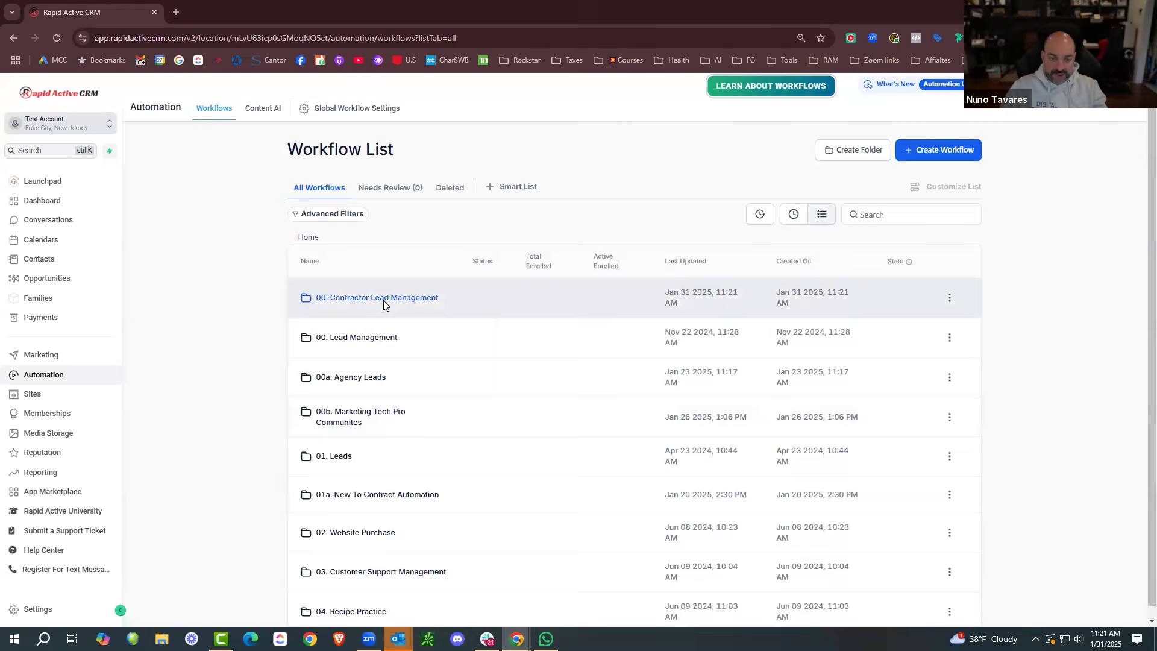
Start a new workflow inside the "00. Contractor Lead Management" folder and duplicate the browser tab.
left_click(384, 304)
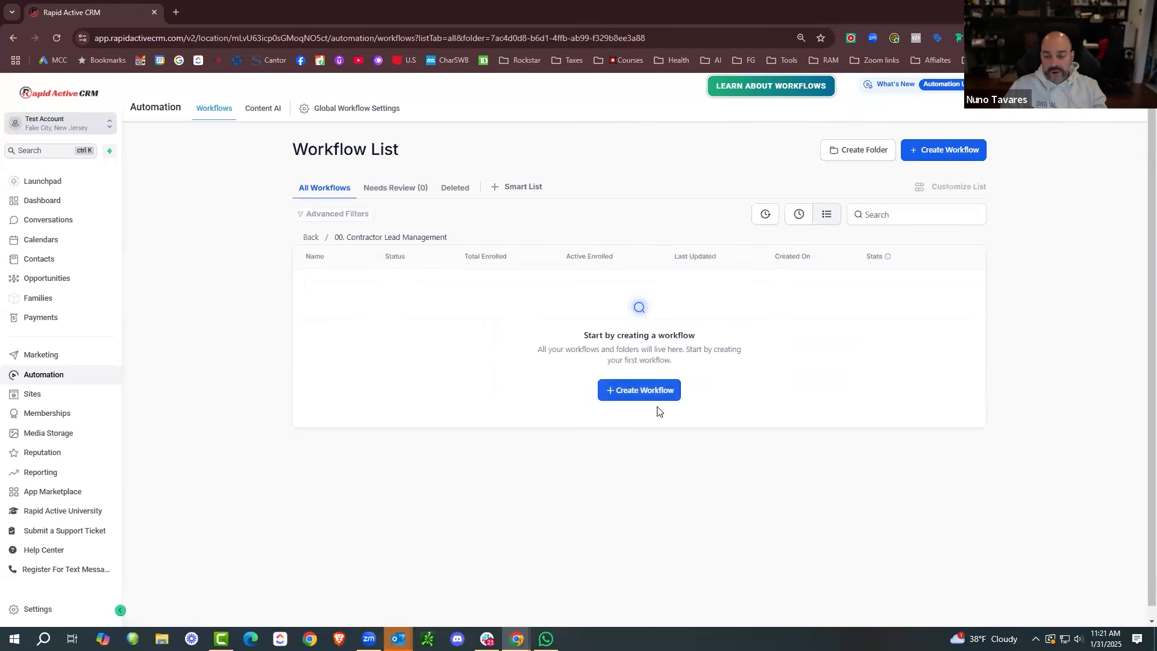
left_click(642, 390)
right_click(112, 9)
left_click(183, 139)
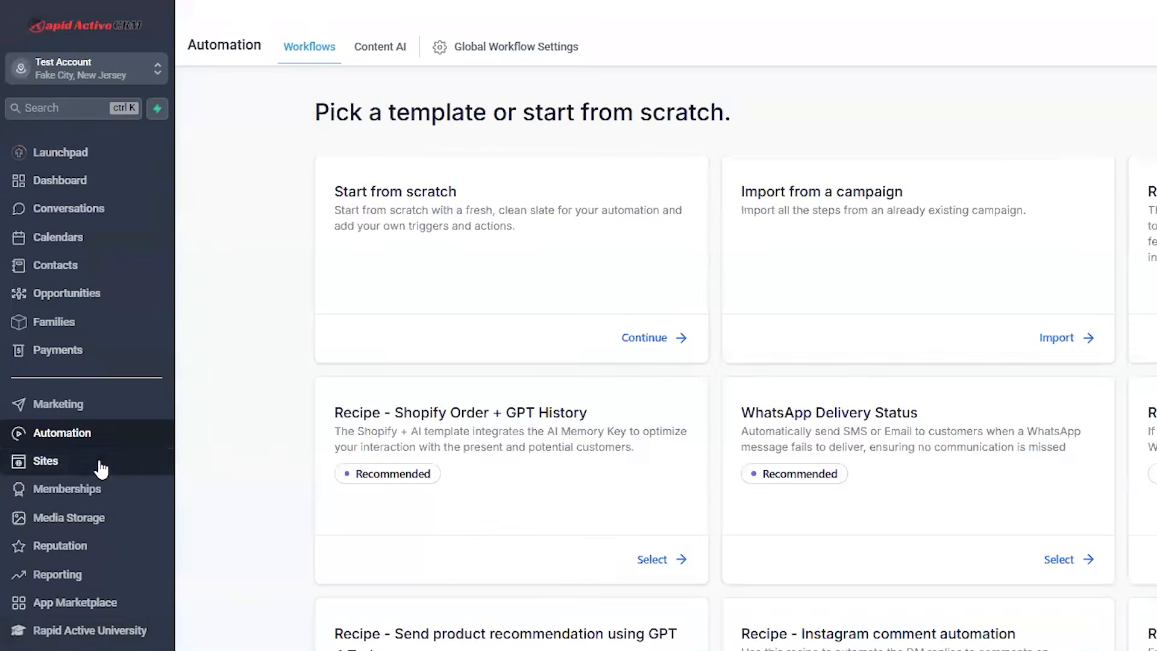
Display the stages of the Lead Management Pipeline under Opportunities in the duplicated browser tab.
left_click(57, 322)
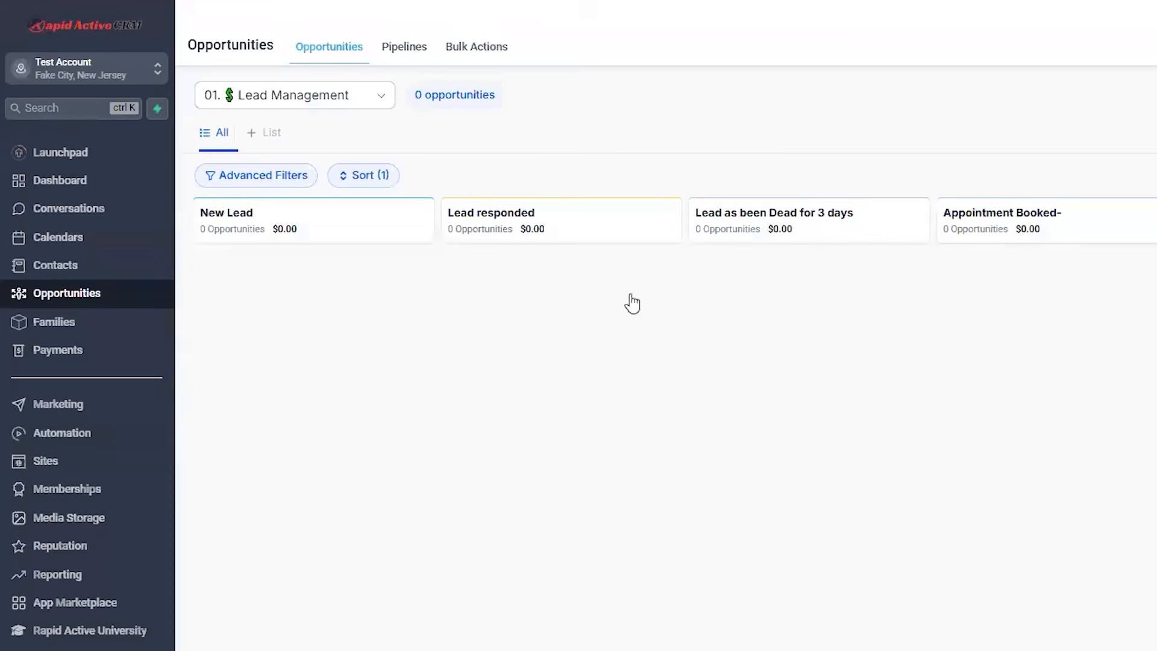
left_click(381, 96)
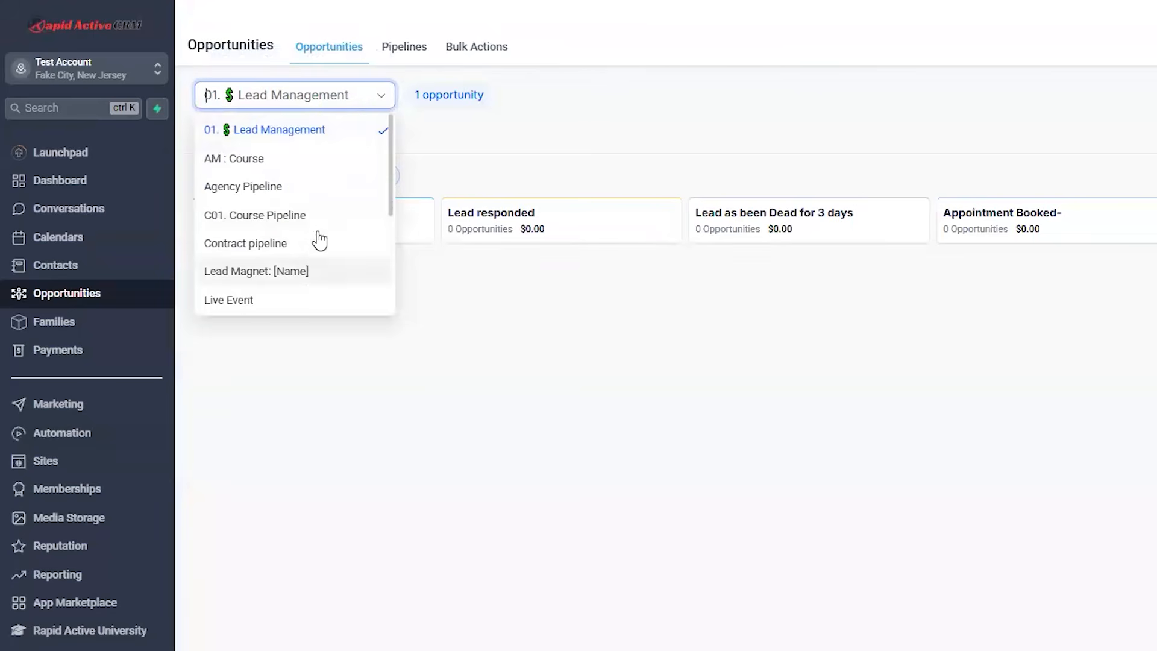
scroll(320, 241, "down", 10)
left_click(283, 294)
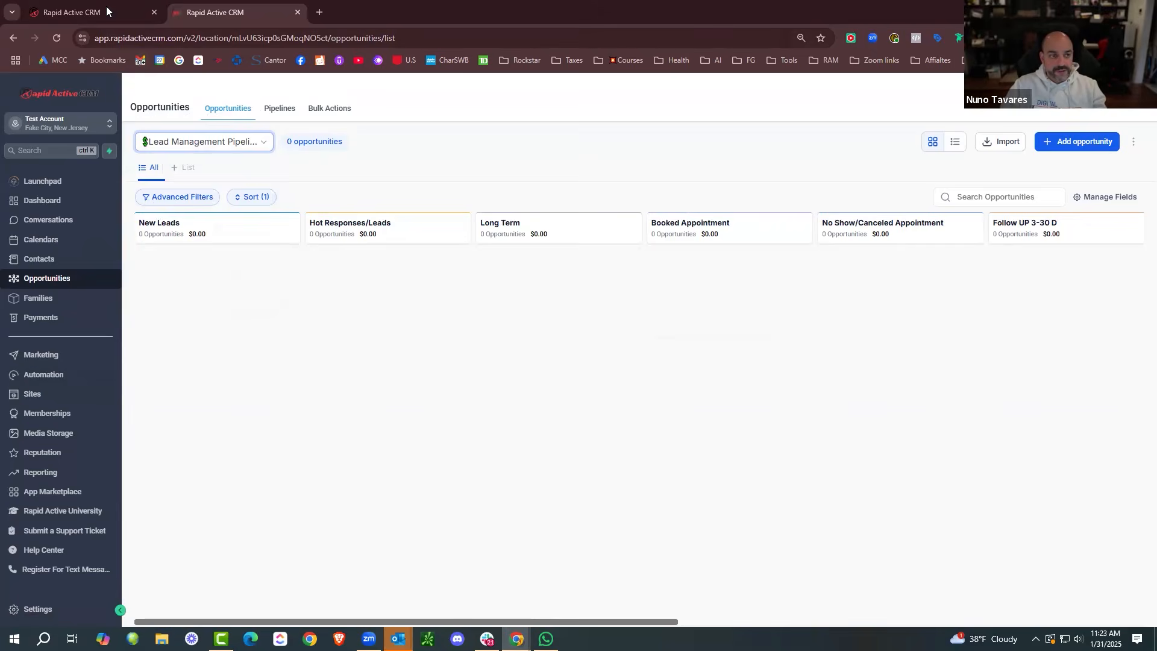
Back in the original browser tab, create the workflow from scratch and name it "01. Contractor New Lead".
left_click(106, 12)
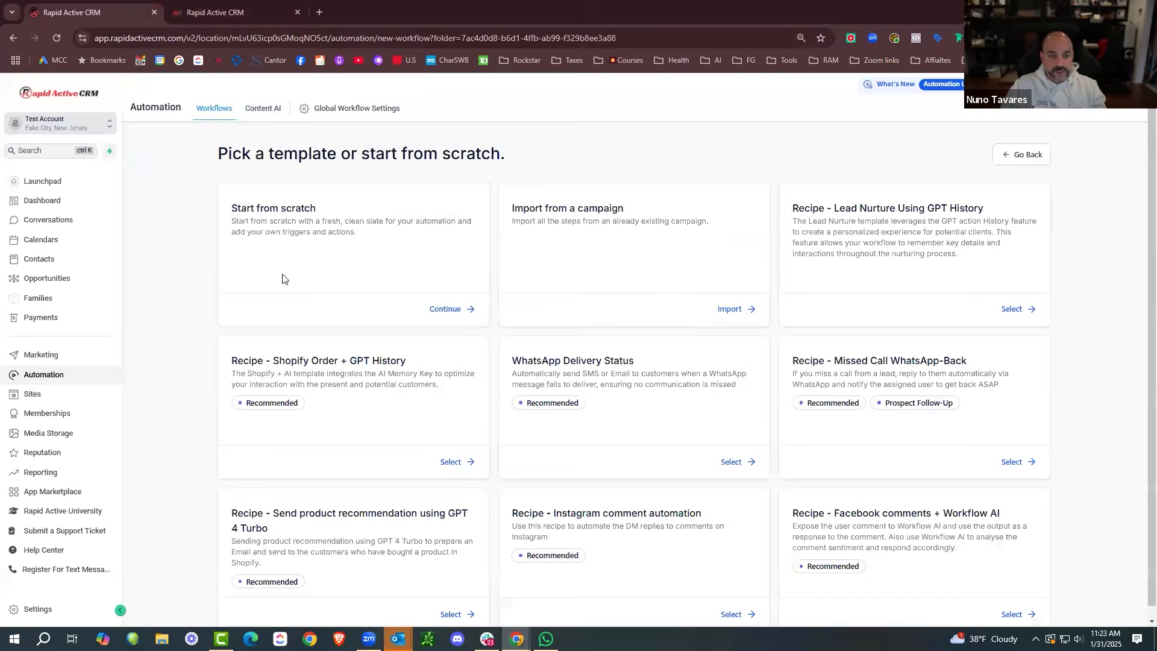
left_click(444, 308)
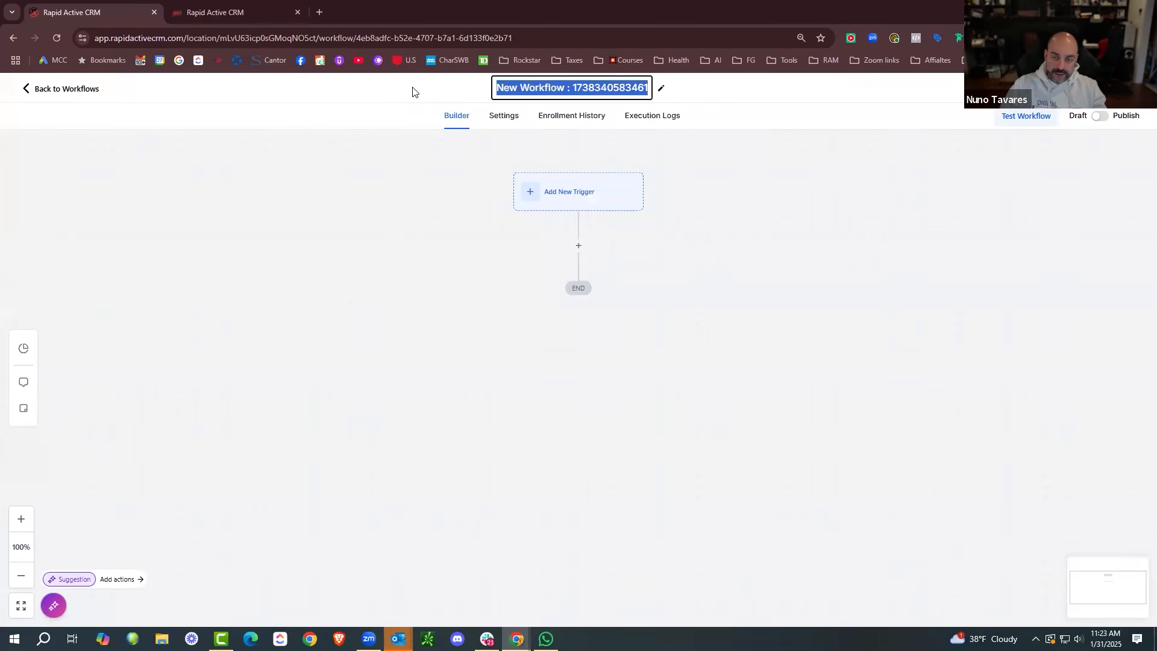
type("01. Contractor New Lead")
key("Return")
Add a Form Submitted trigger filtered to "01. Contractor Form" and save it.
left_click(613, 194)
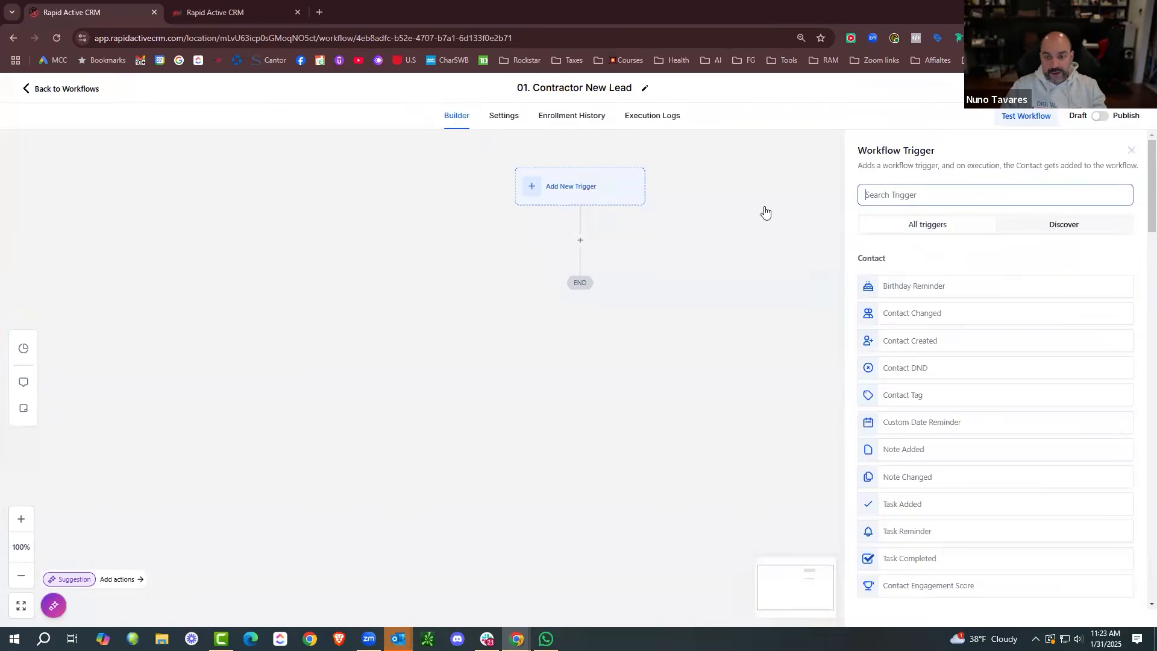
left_click(901, 202)
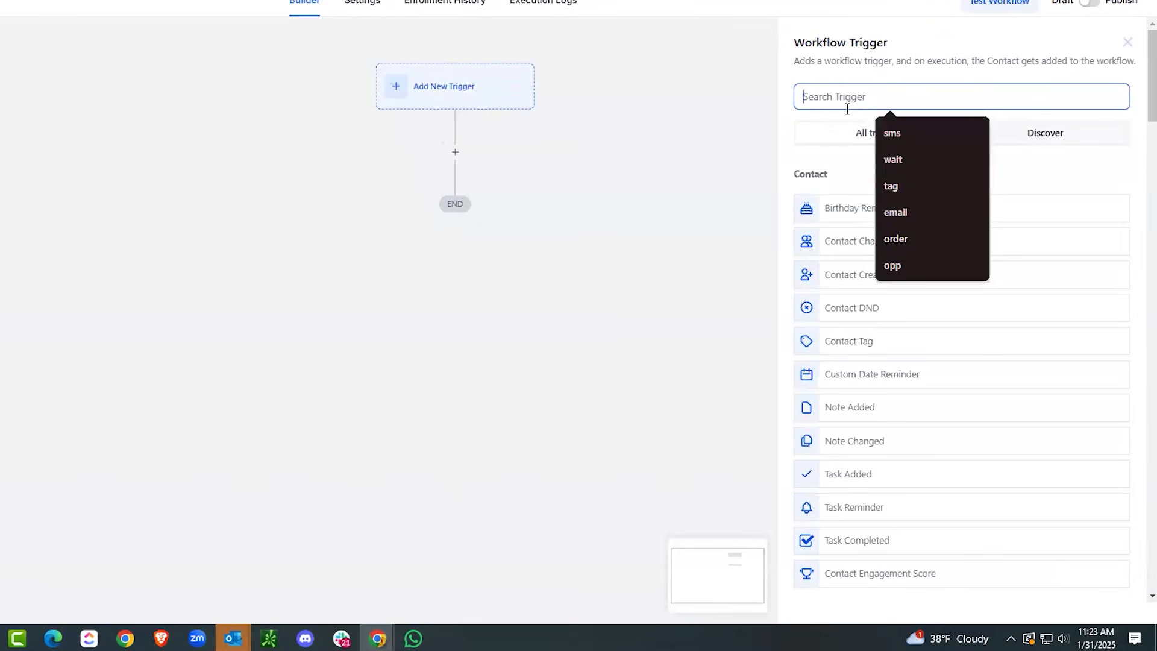
type("form")
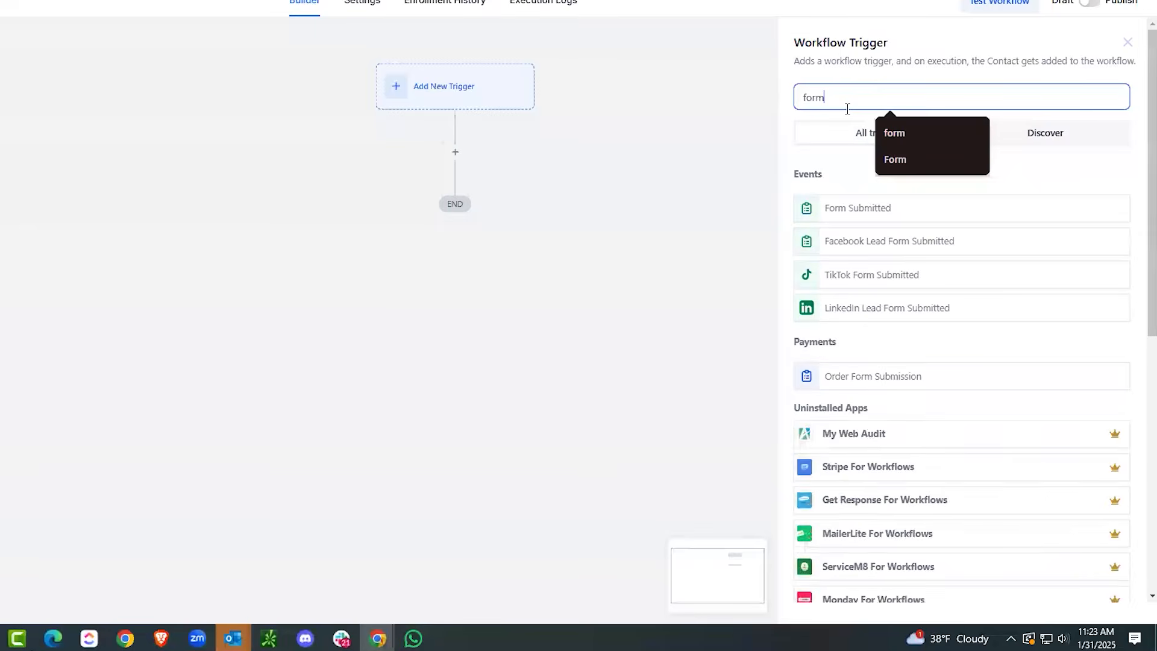
left_click(837, 207)
left_click(620, 253)
left_click(663, 345)
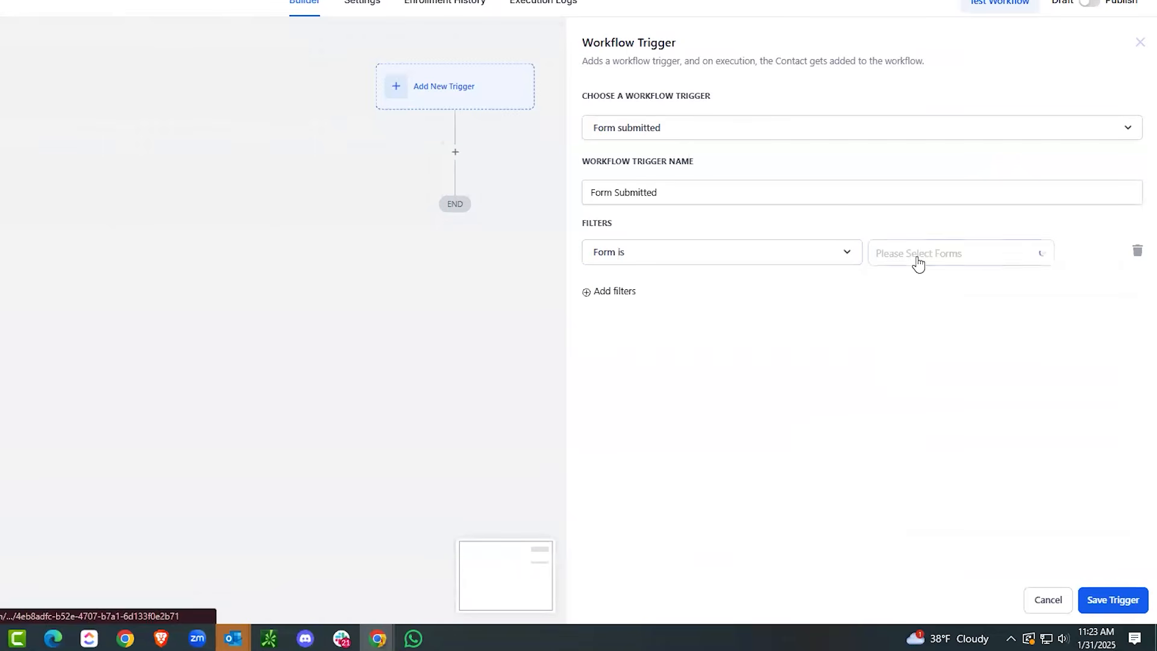
left_click(916, 256)
left_click(926, 307)
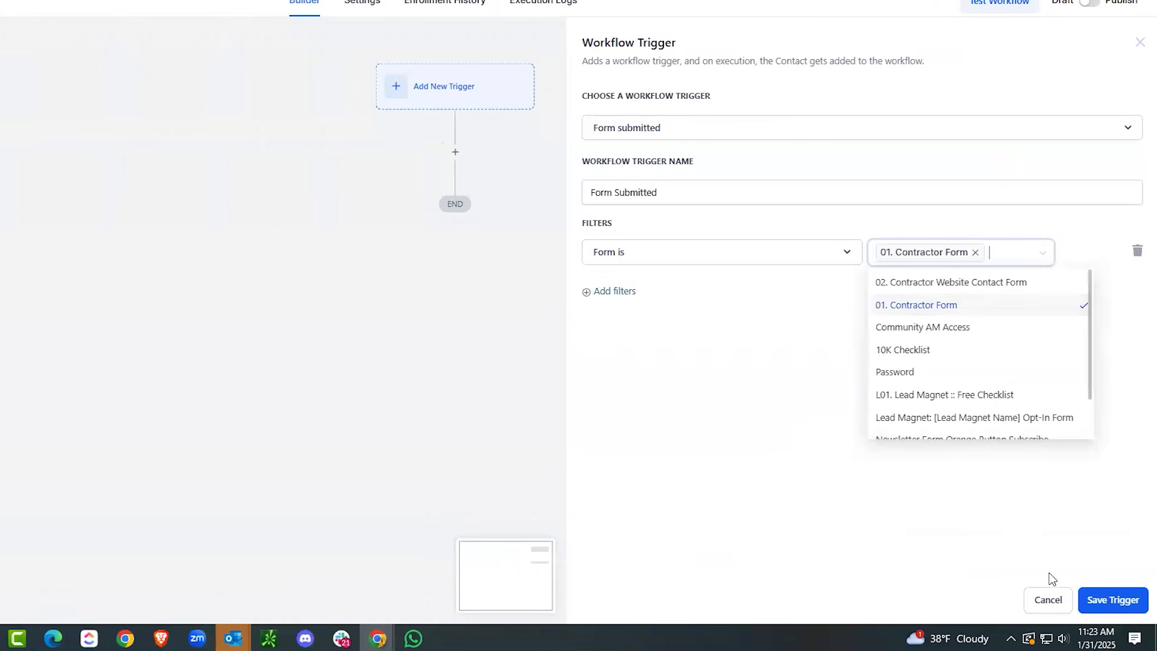
left_click(1112, 599)
left_click(522, 107)
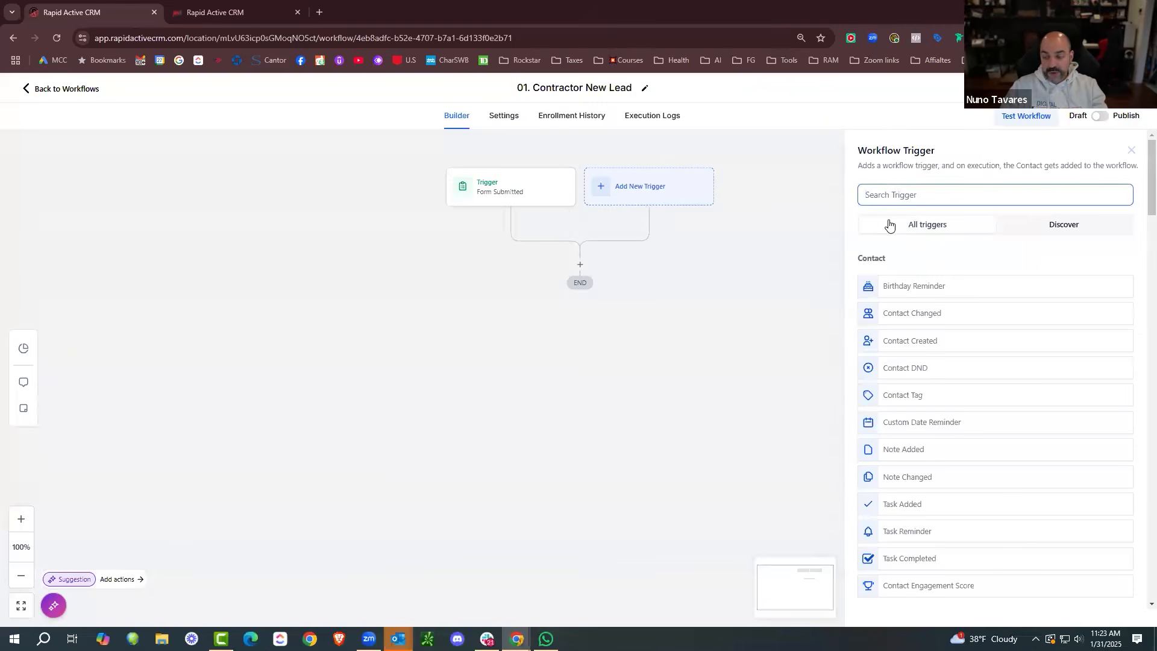
type("face")
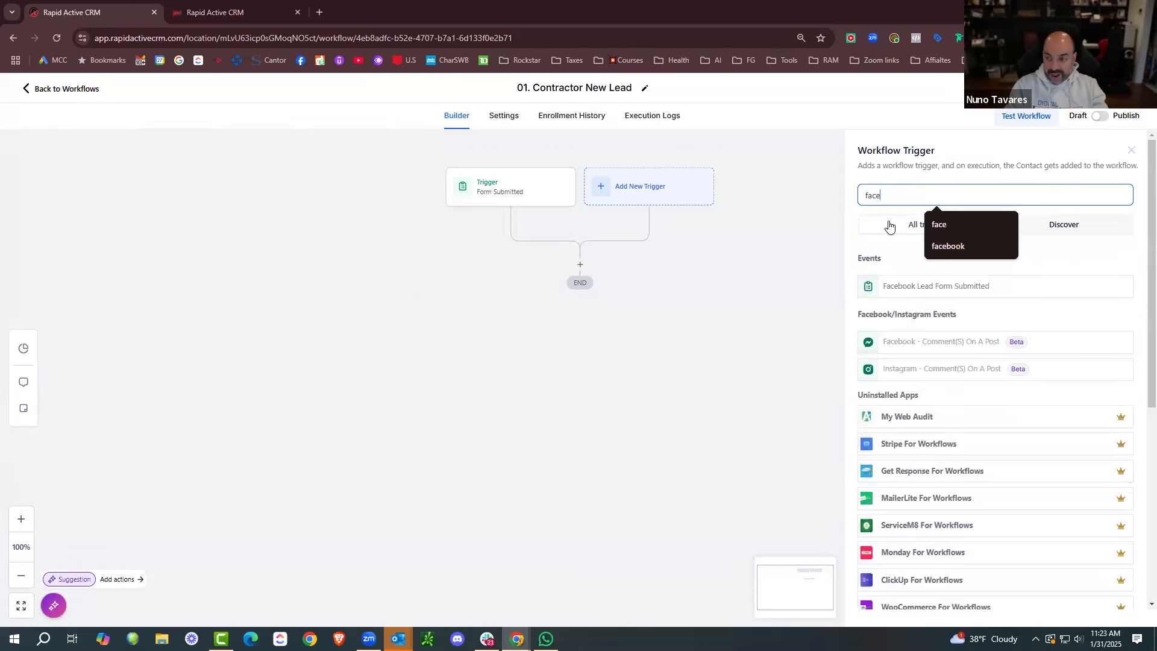
left_click(914, 285)
left_click(982, 323)
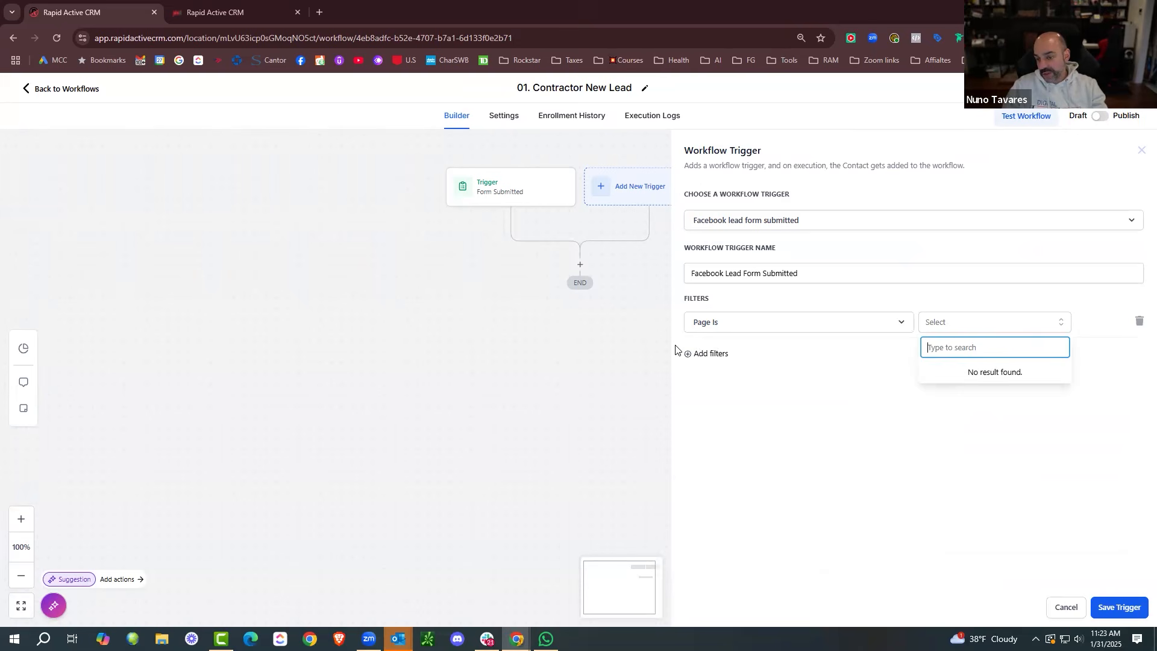
left_click(1074, 606)
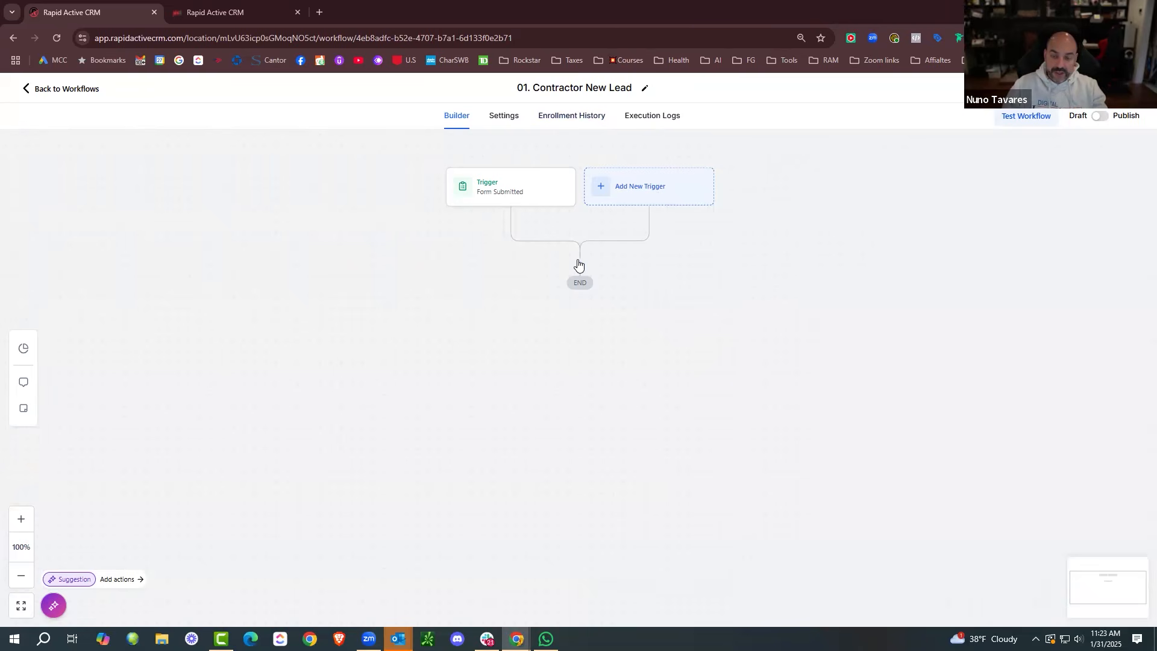
Add an Add Contact Tag action named "Add Tag - New Lead" that applies the tag "Contractor New Lead", and save it.
left_click(580, 266)
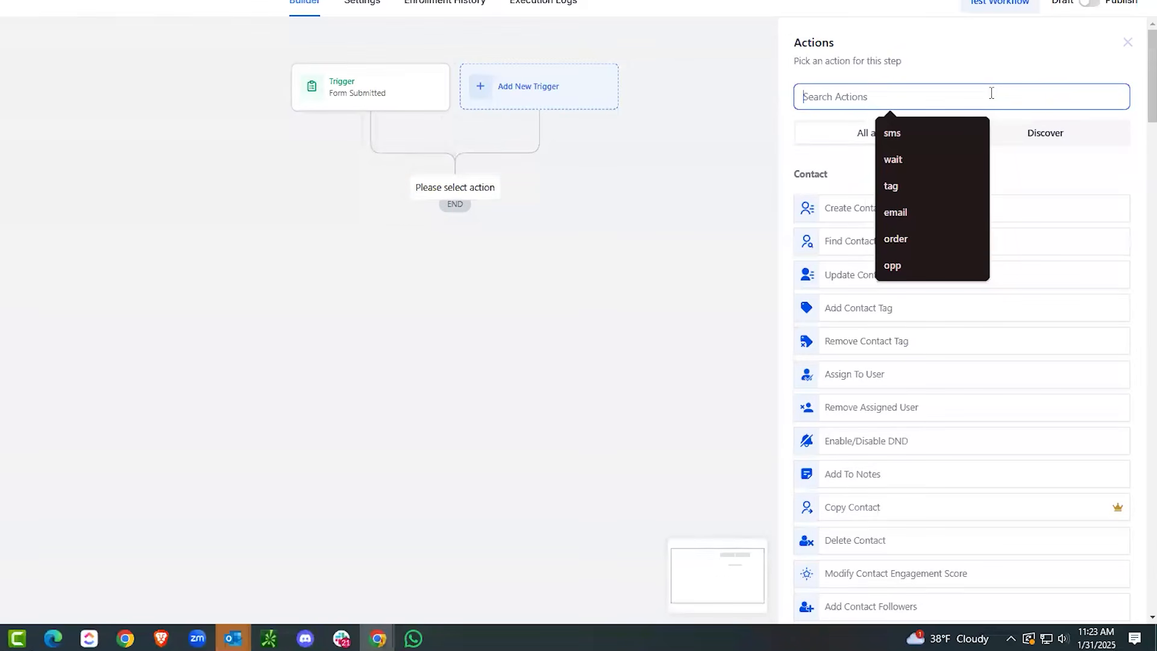
type("tag")
left_click(846, 196)
left_click(847, 188)
type("c")
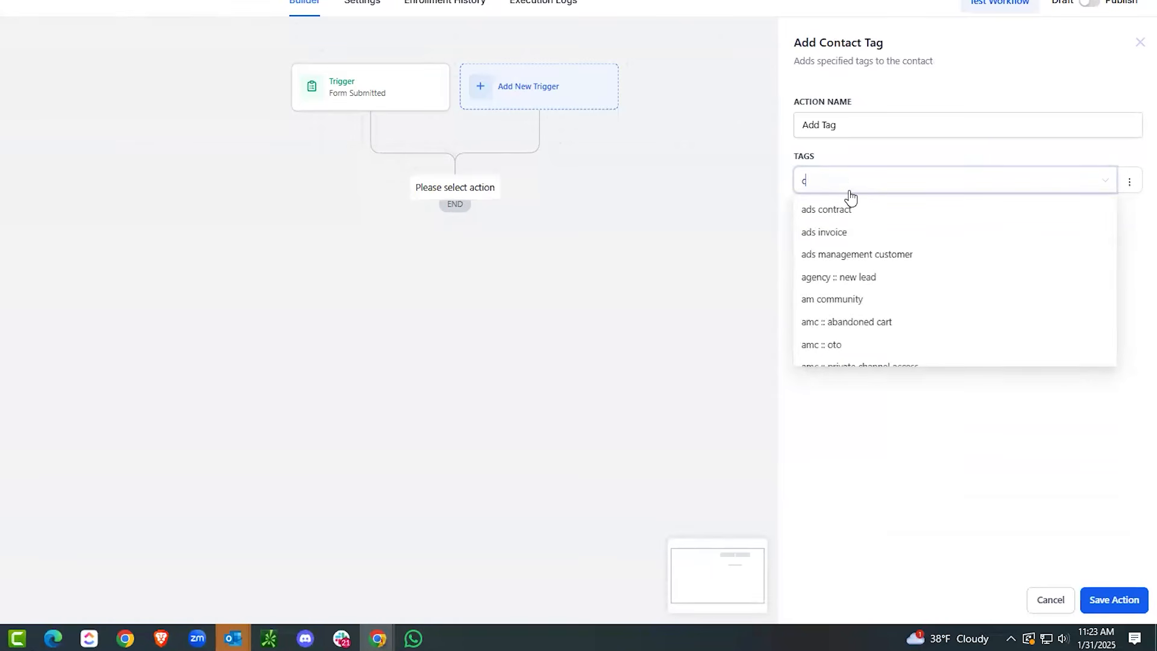
type("ontractor New Lead")
left_click(931, 275)
left_click(1123, 600)
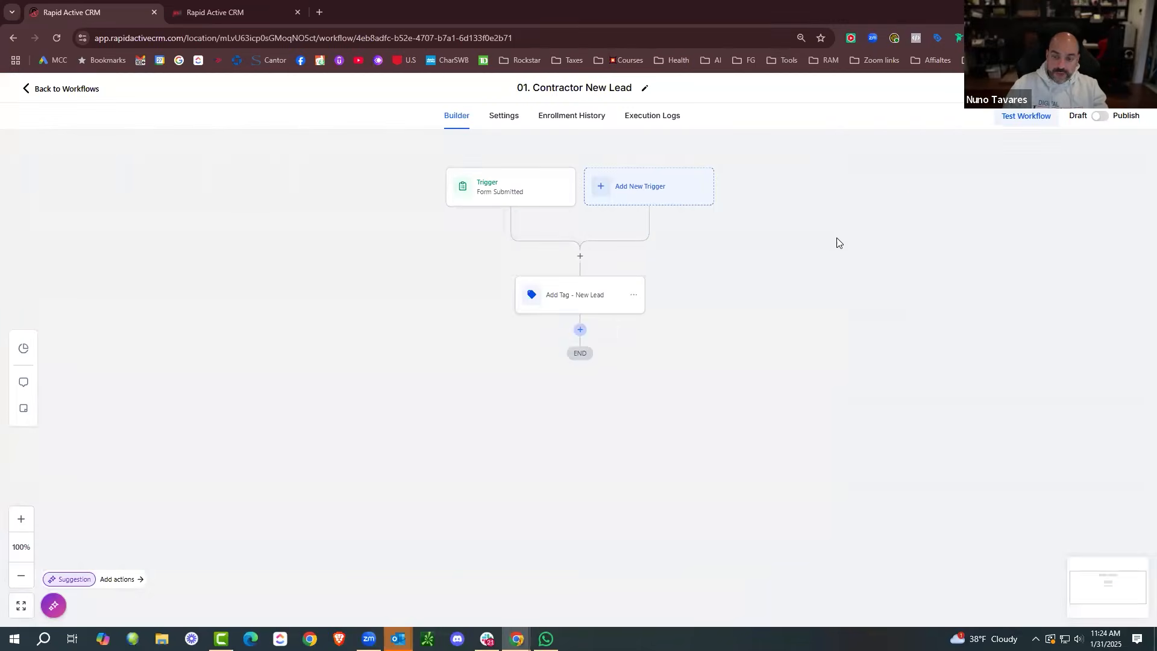
Below the tag action, add a Send Internal Notification action of type SMS addressed to the Assigned User.
left_click(579, 330)
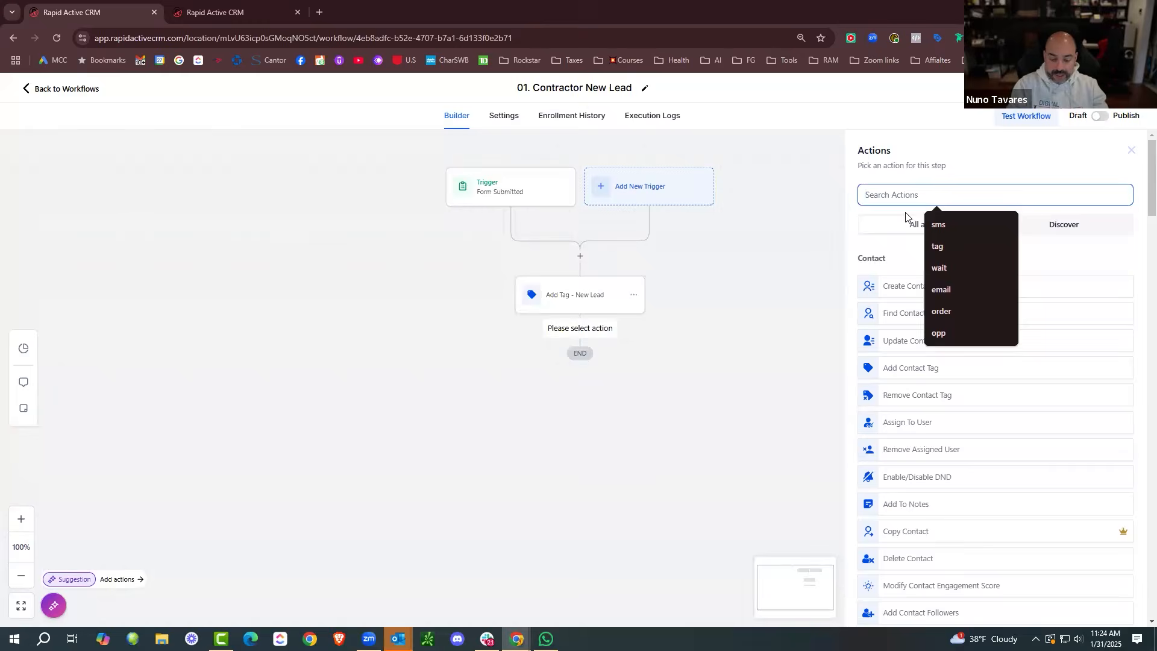
type("Internal")
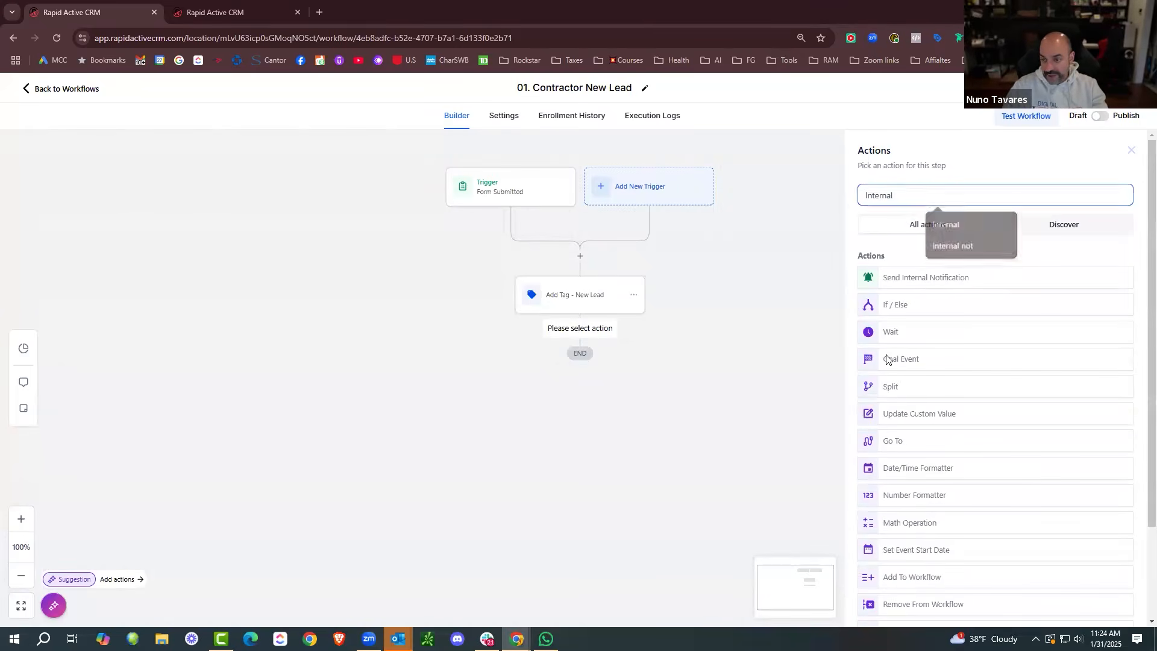
left_click(926, 277)
left_click(934, 262)
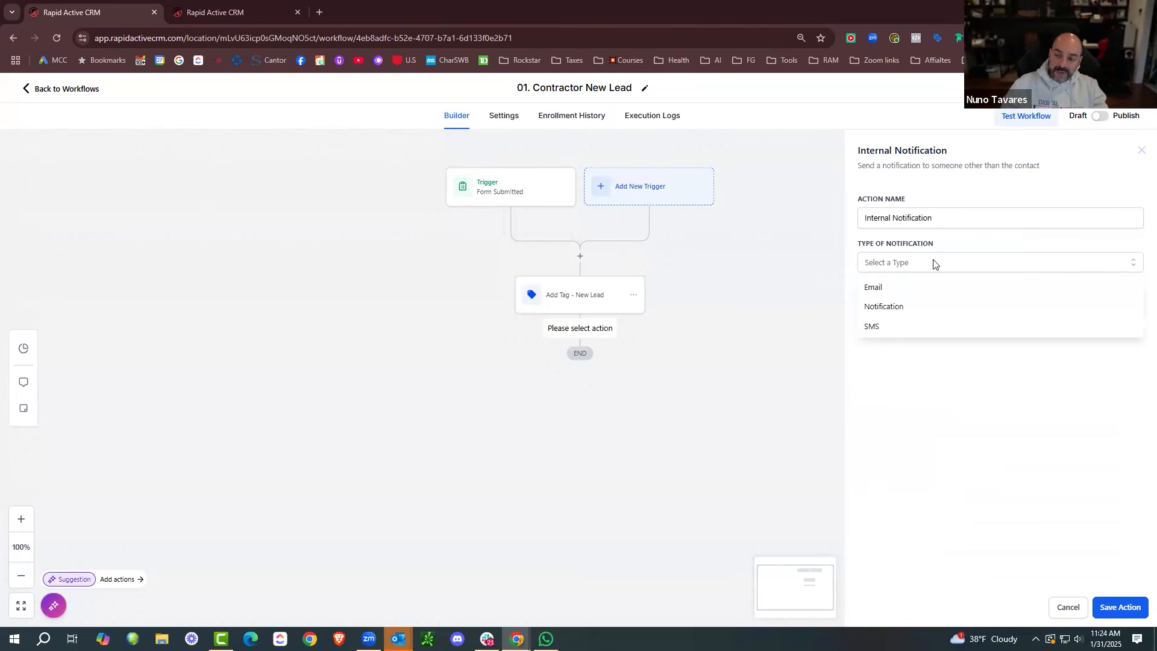
left_click(926, 293)
left_click(909, 345)
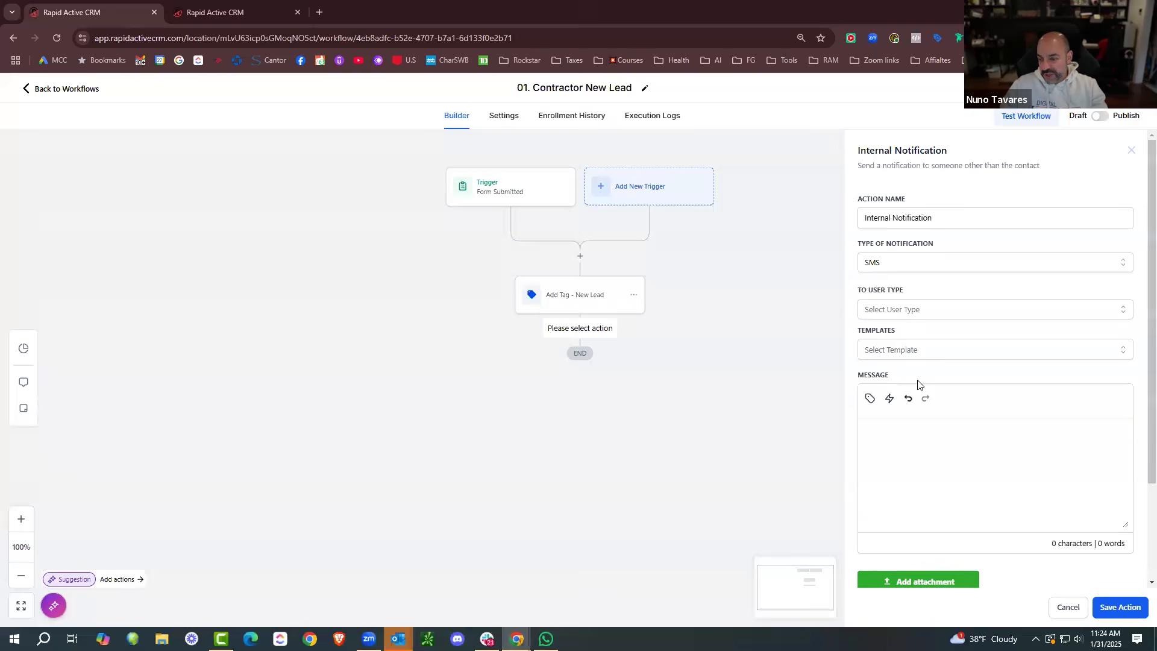
left_click(906, 309)
left_click(906, 356)
Write the notification "You have a new lead:" followed by the contact's first name, email and phone merge fields on separate lines, and save the action.
left_click(906, 421)
type("You have a new lead:")
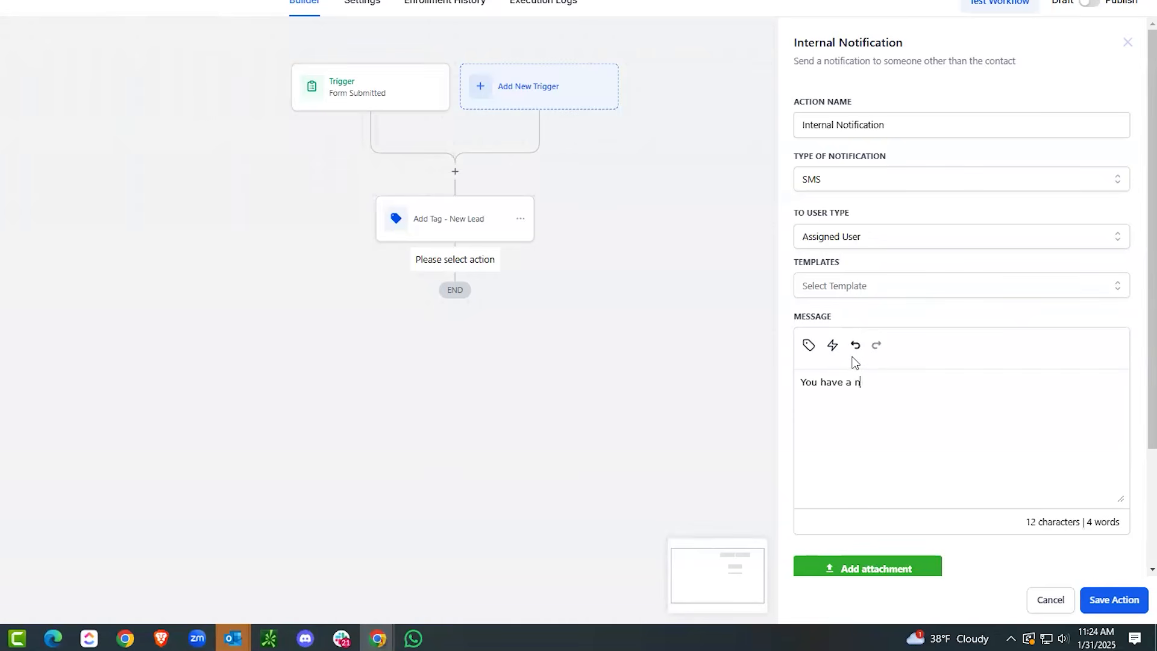
left_click(807, 352)
left_click(807, 85)
left_click(812, 349)
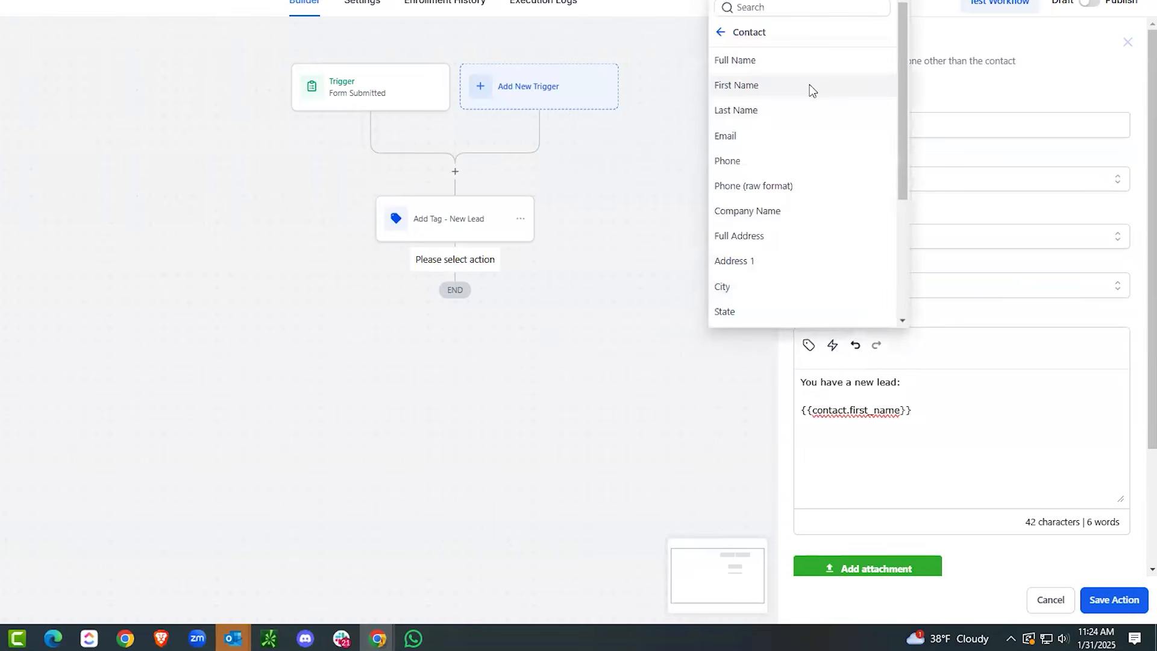
left_click(806, 136)
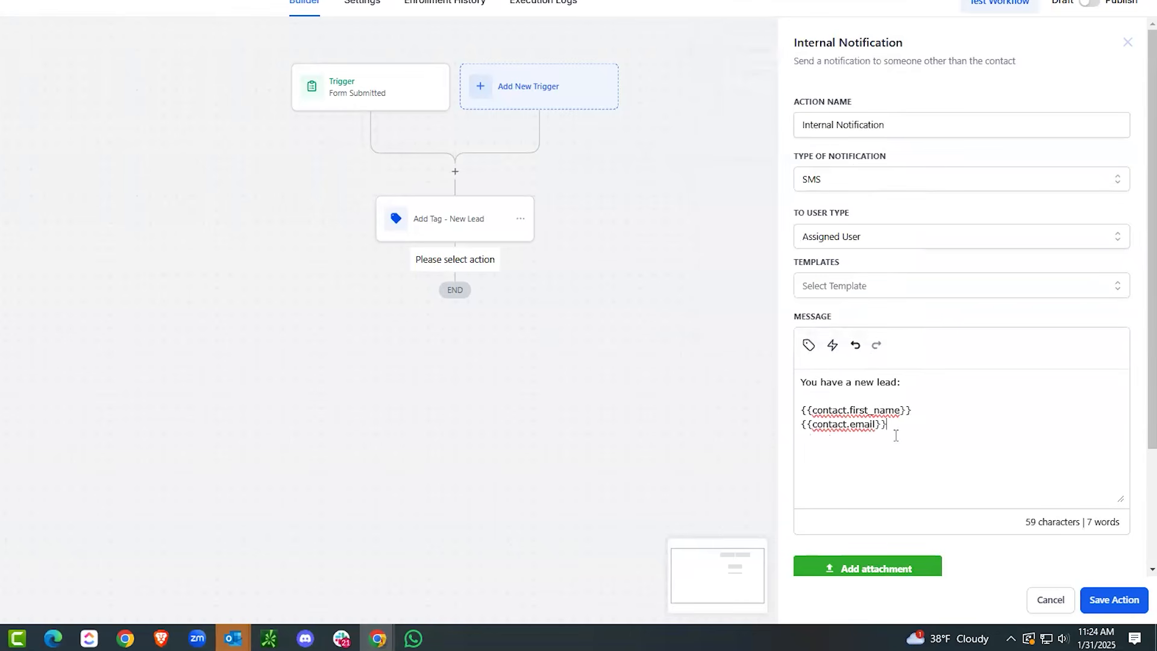
left_click(808, 347)
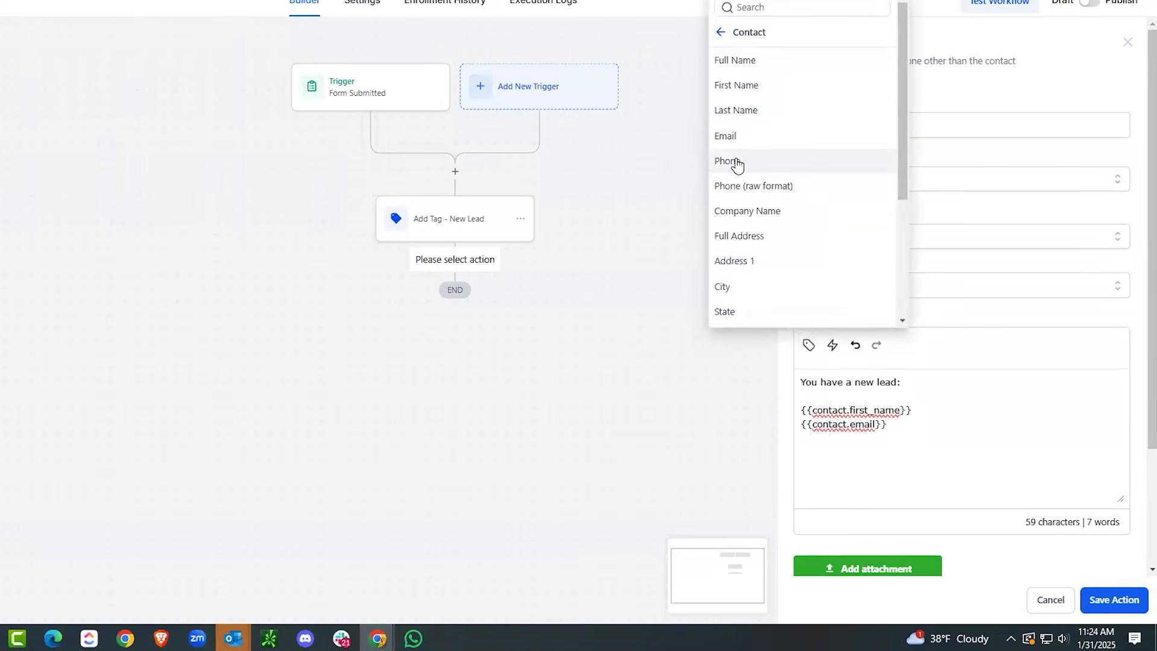
left_click(736, 161)
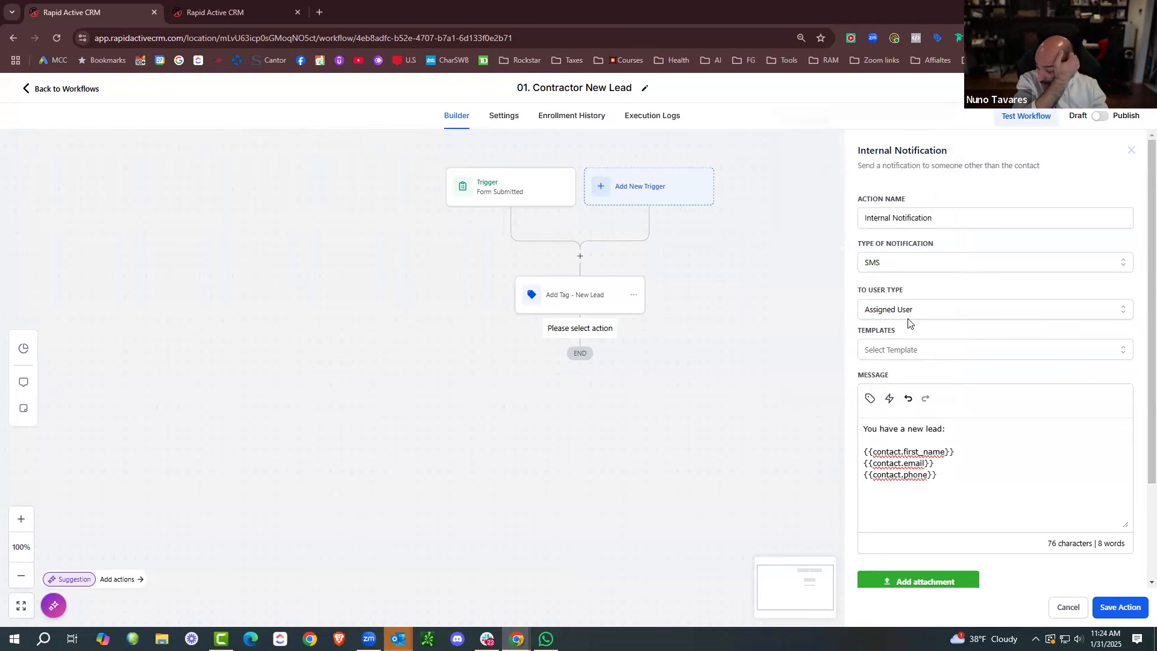
key("Return")
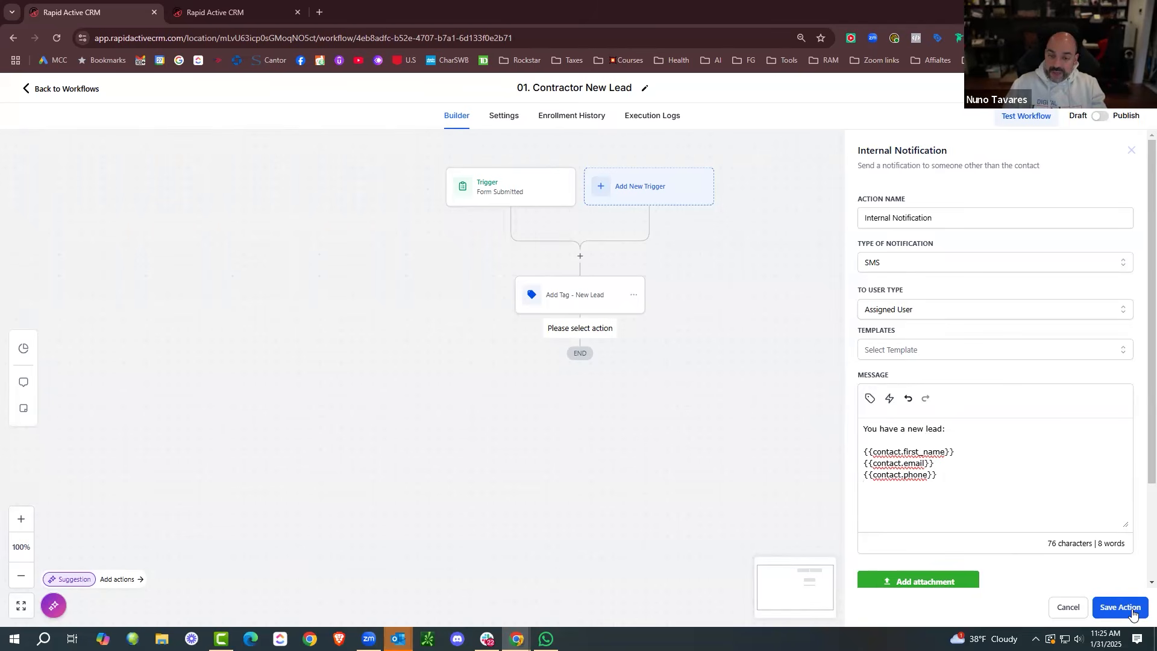
left_click(1133, 614)
After the internal notification, add and save a Send SMS action reading "{{contact.first_name}}, We just got your message someone will reach out shortly.".
left_click(582, 400)
left_click(994, 188)
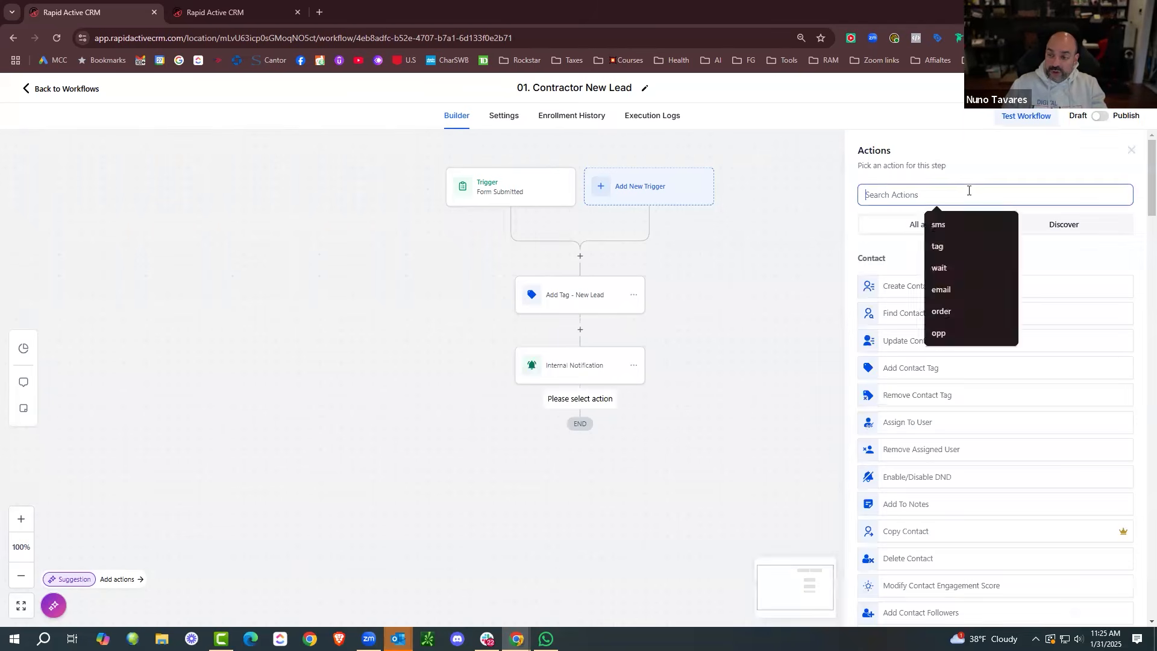
type("sms")
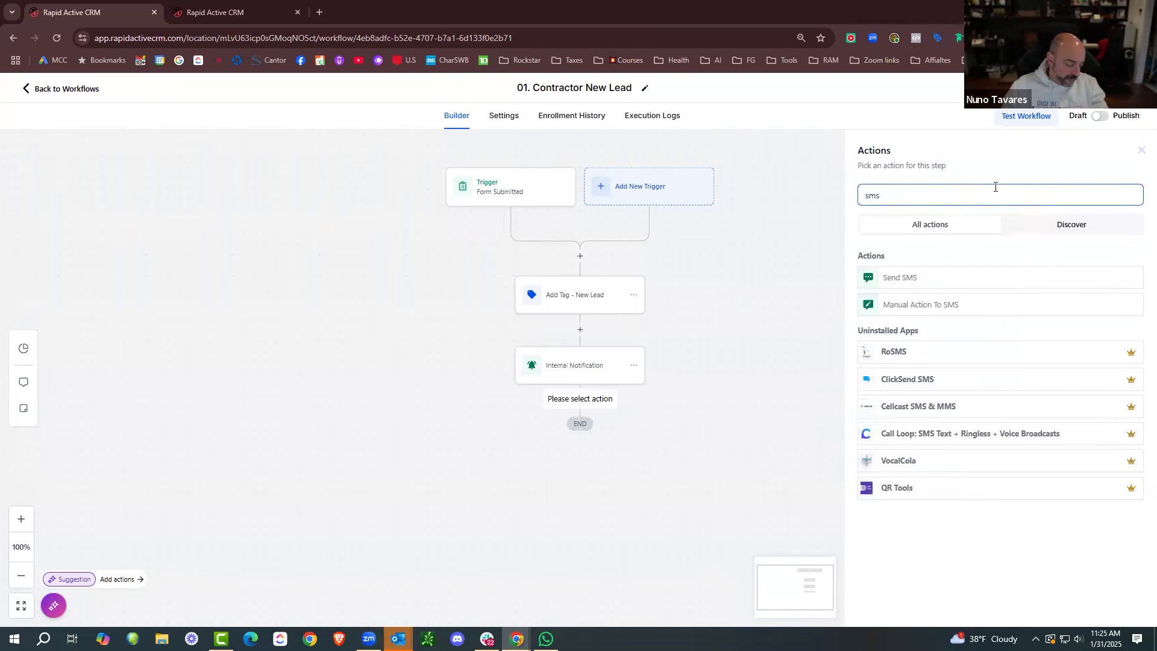
left_click(900, 277)
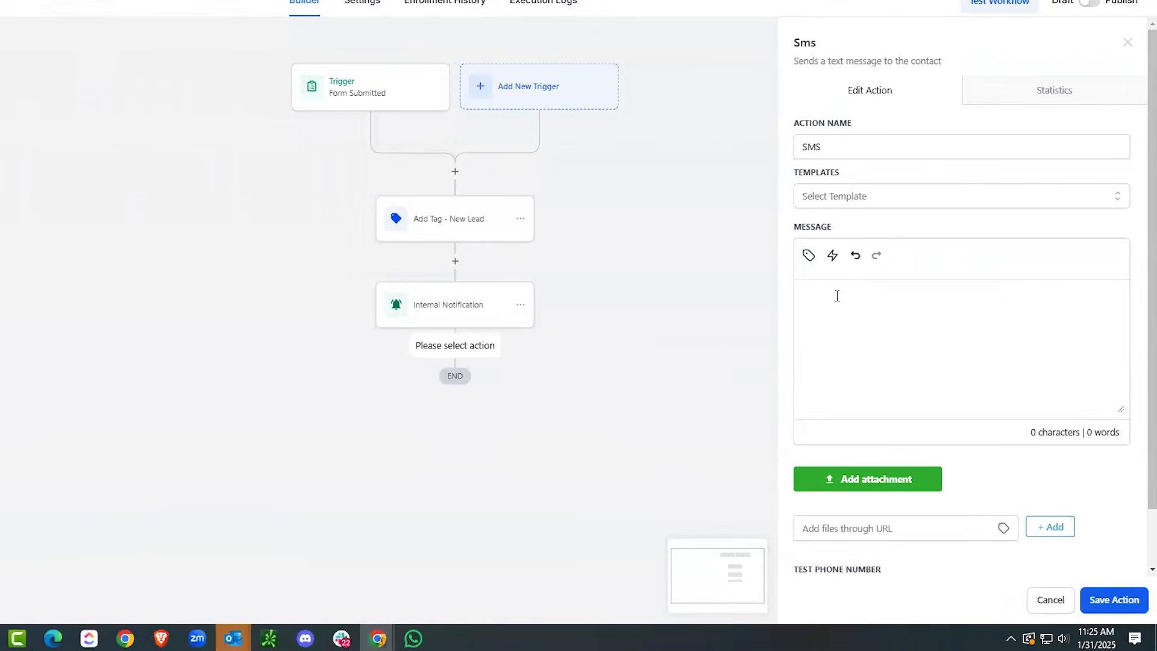
left_click(808, 254)
left_click(852, 327)
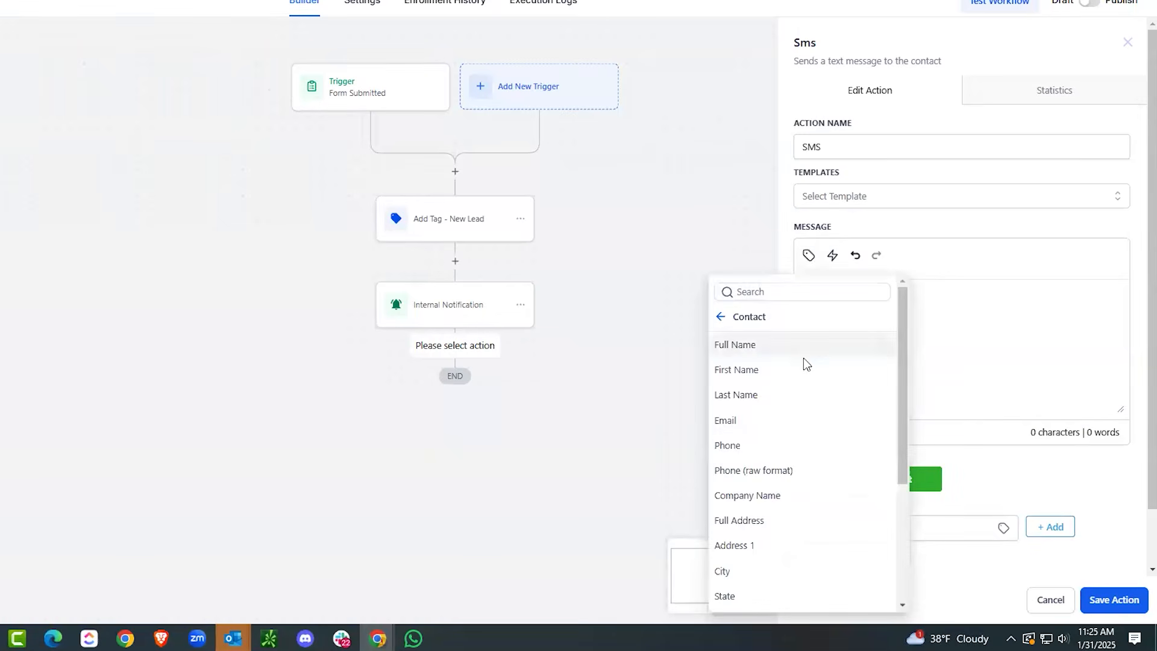
left_click(805, 369)
type(", We just got your message som")
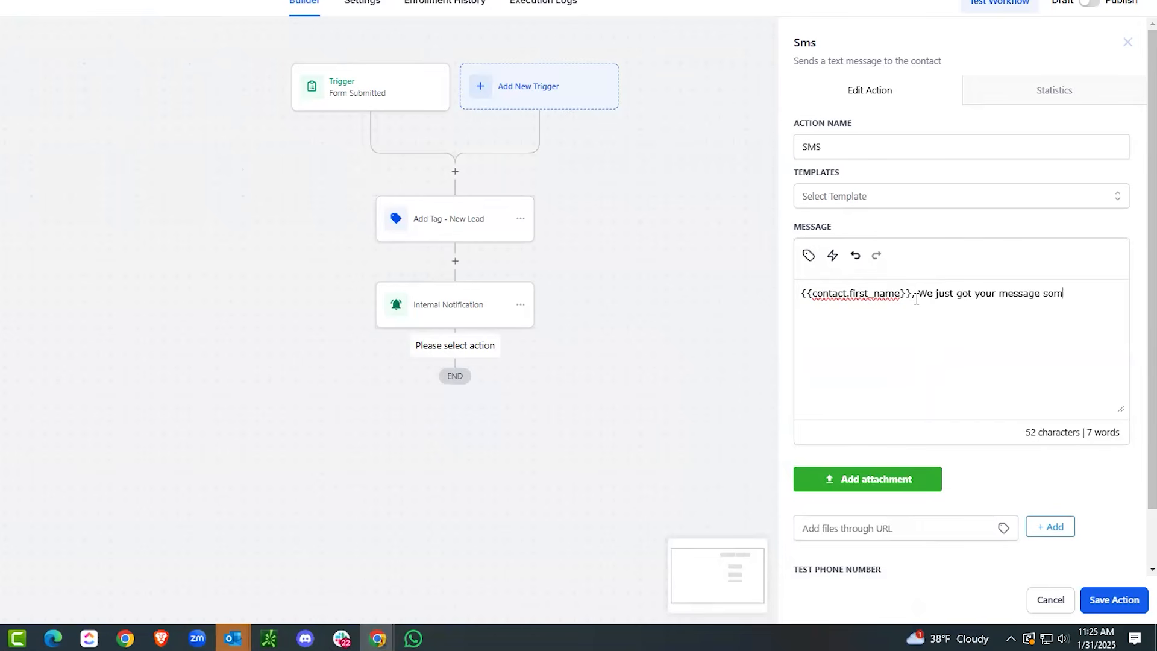
type("eone will reach out shortly.")
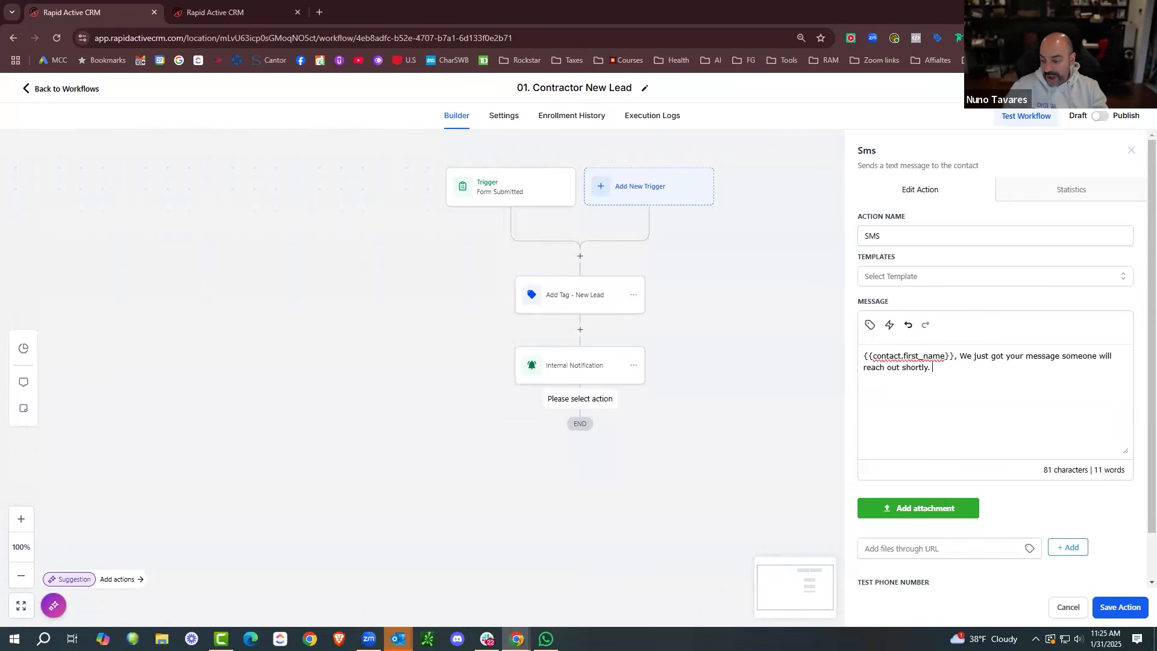
left_click(1114, 607)
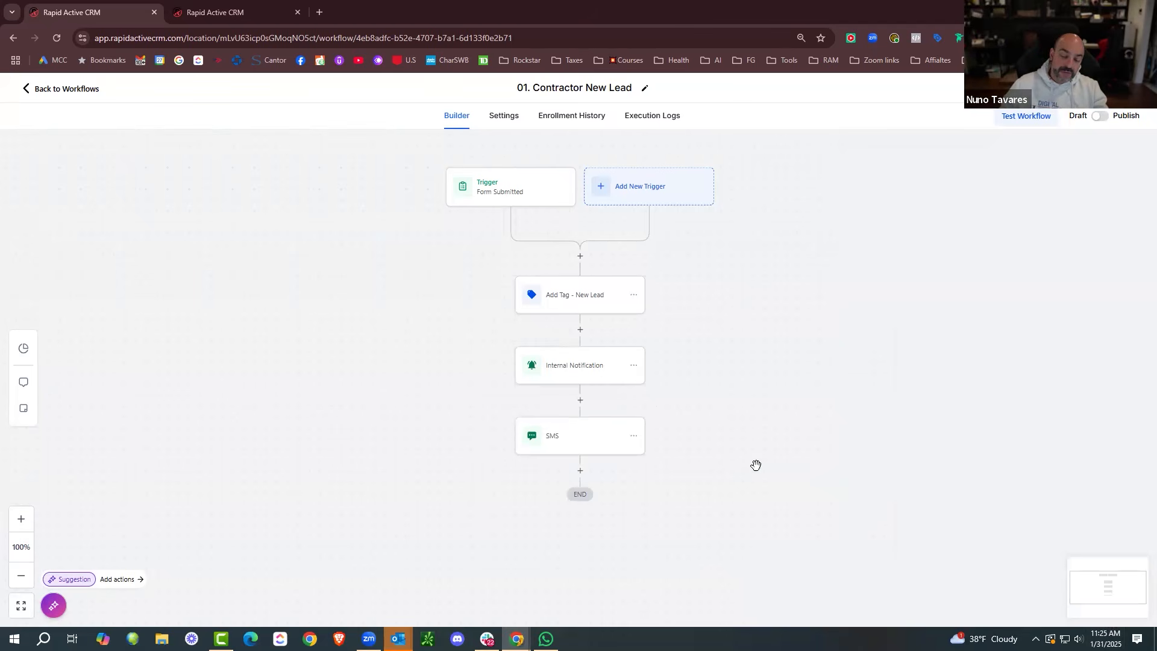
Add a Call action after the SMS action at the end of the workflow.
left_click(580, 471)
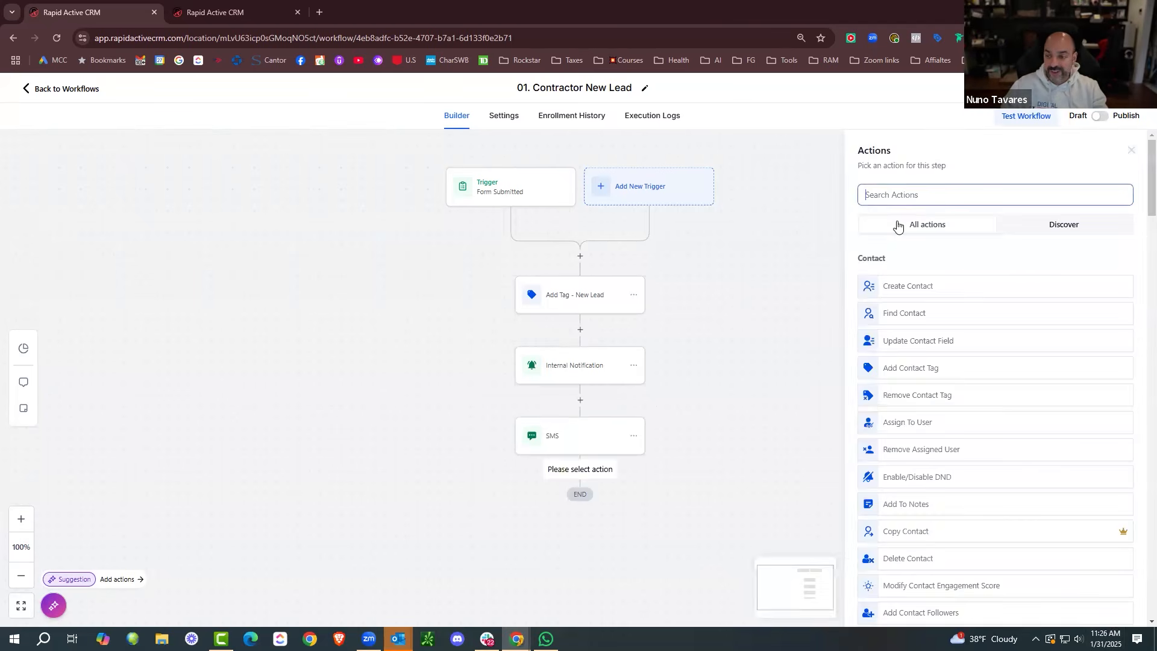
left_click(912, 199)
type("ca")
left_click(886, 347)
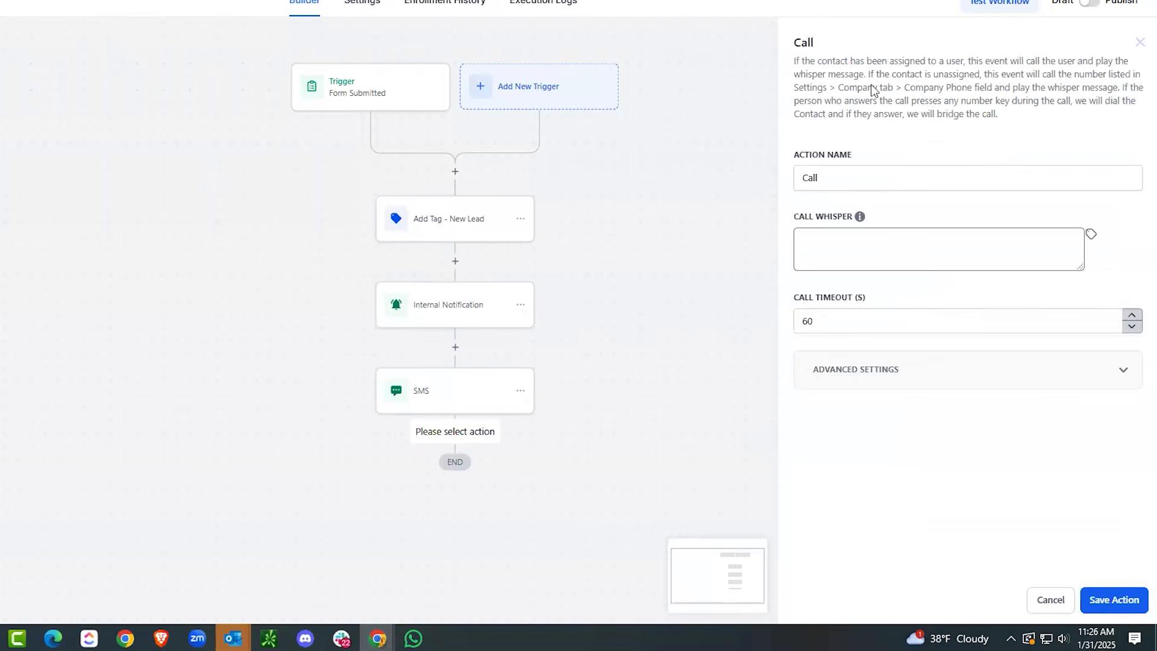
Set the call whisper to "You have a new lead call {{contact.first_name}} {{contact.last_name}}" and save the action.
left_click(911, 233)
type("You have a ")
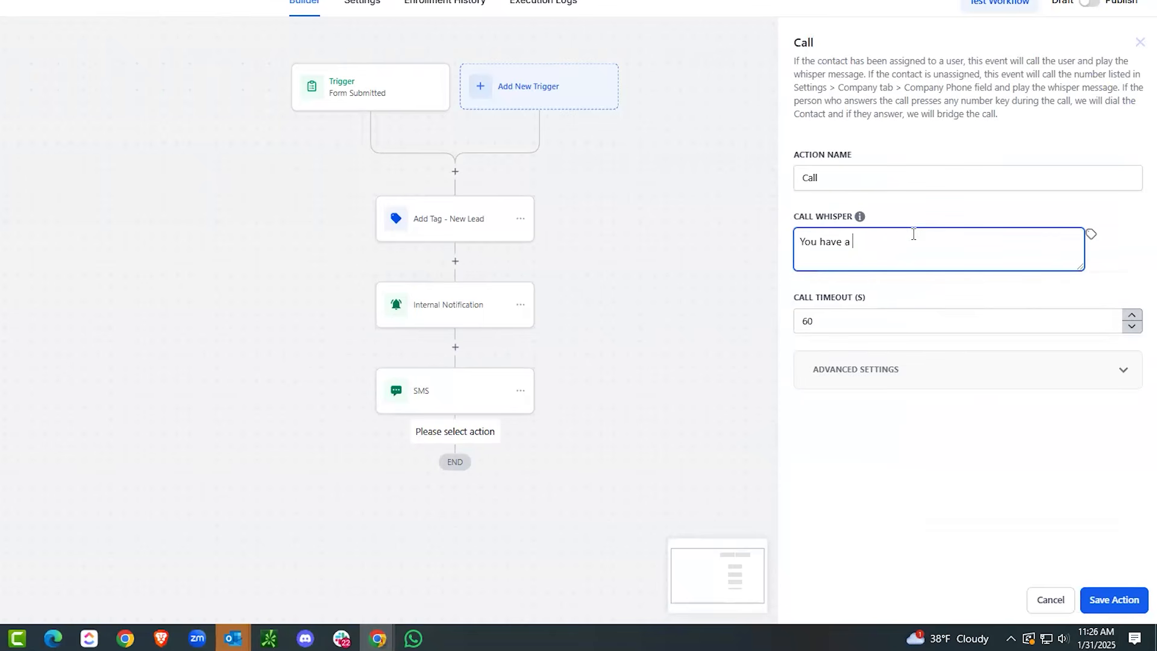
type("new lead call")
left_click(1091, 234)
left_click(1097, 284)
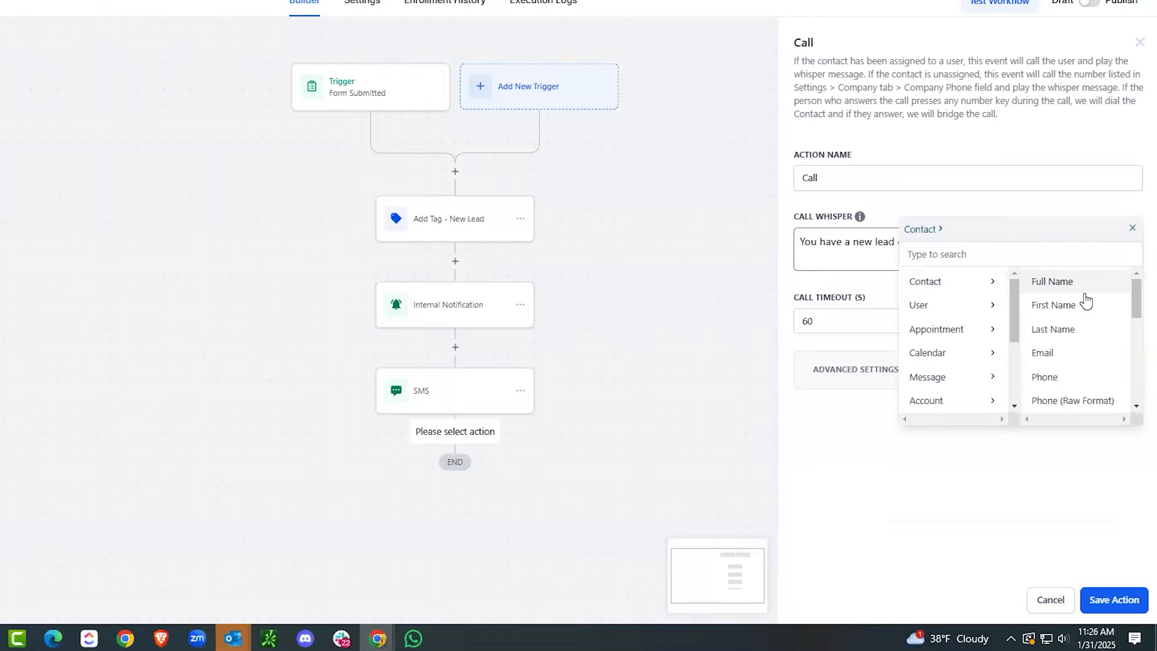
left_click(1082, 305)
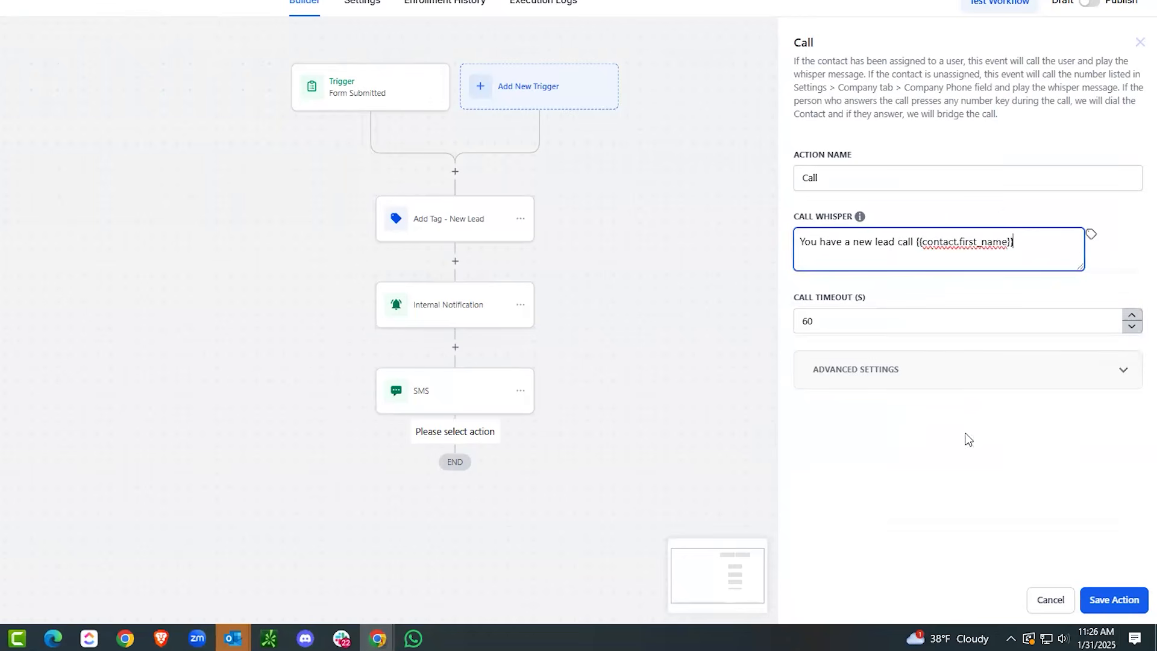
left_click(1091, 238)
left_click(1084, 285)
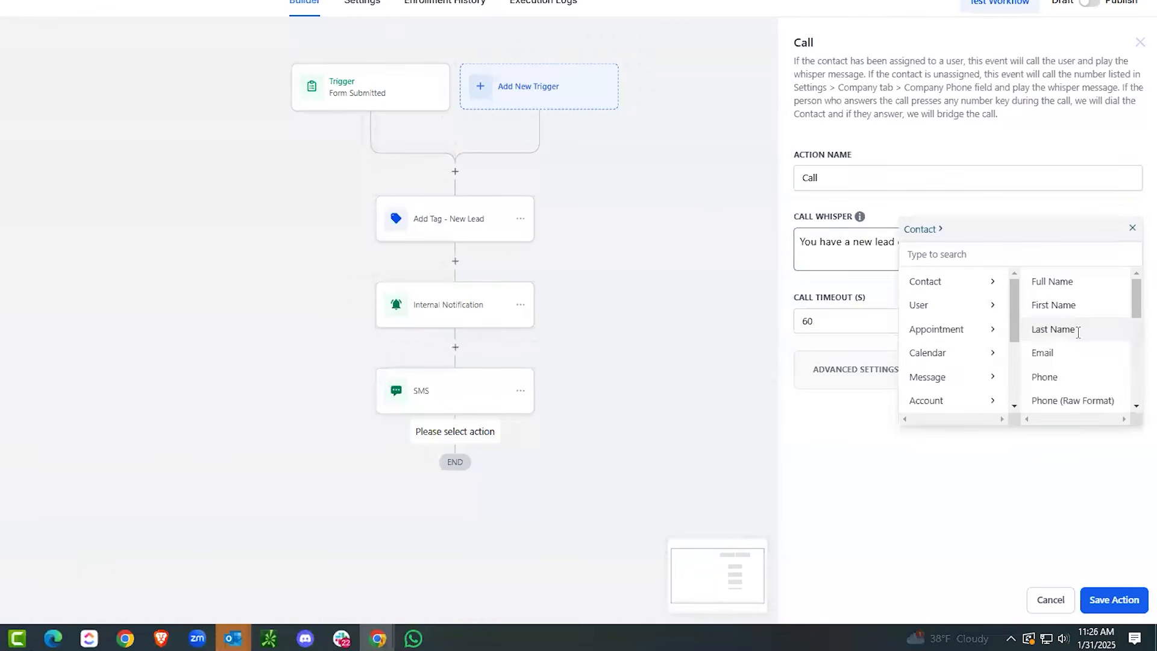
left_click(1077, 330)
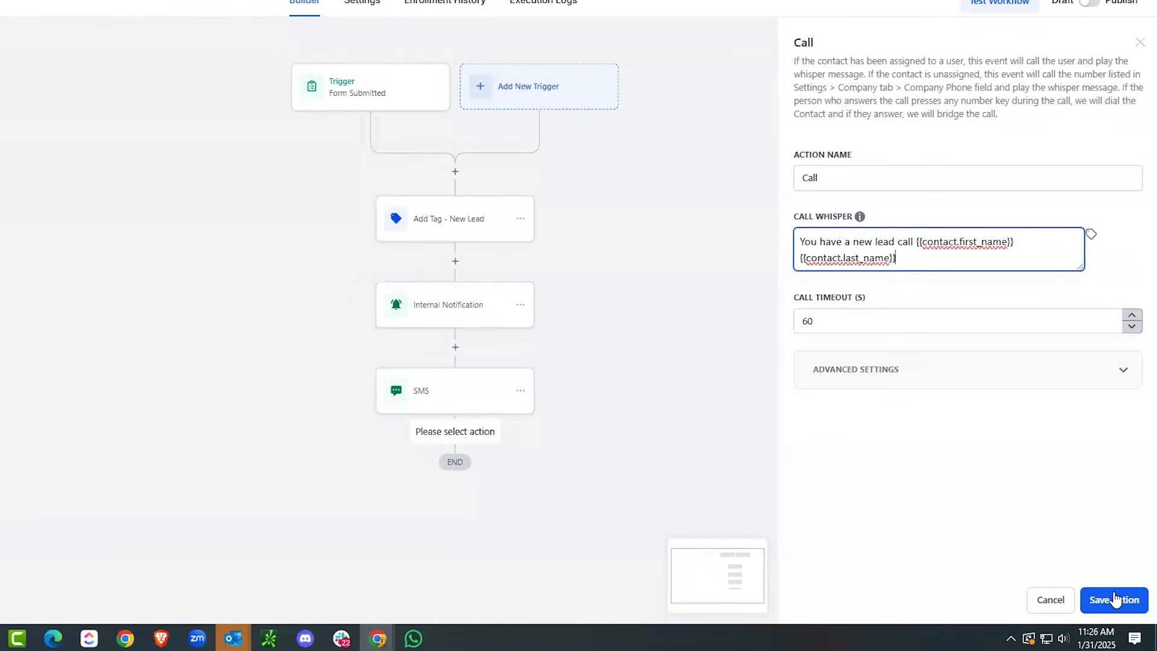
left_click(1114, 599)
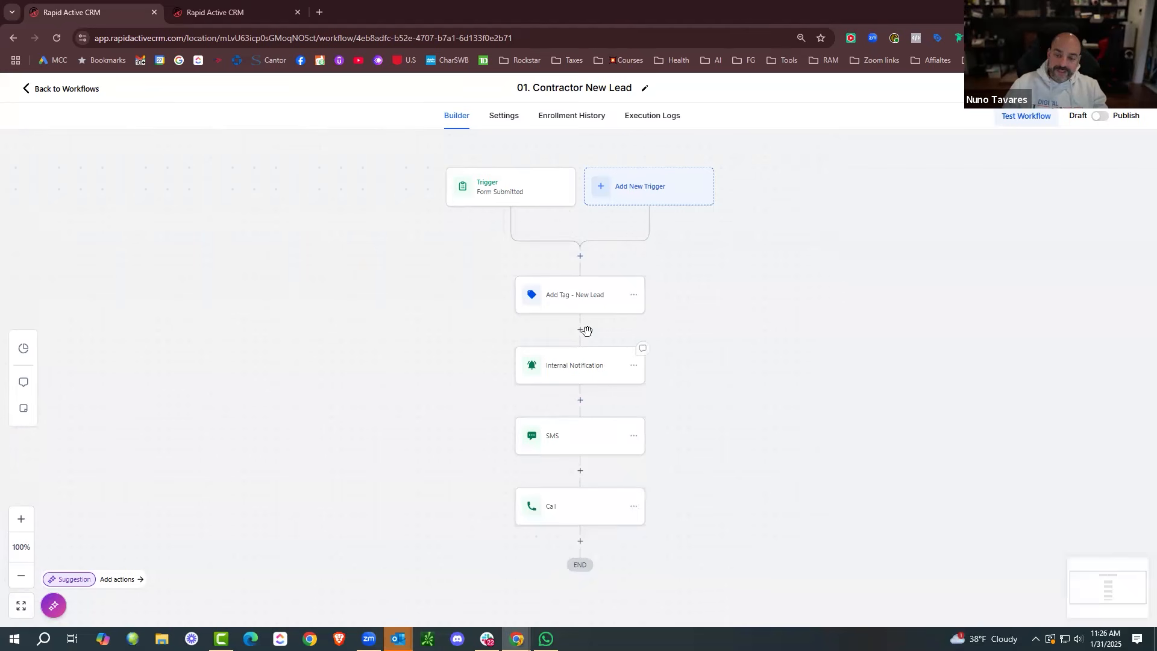
Insert a Create Or Update Opportunity action between the tag and notification actions, using the Lead Management Pipeline and the New Leads stage.
left_click(581, 331)
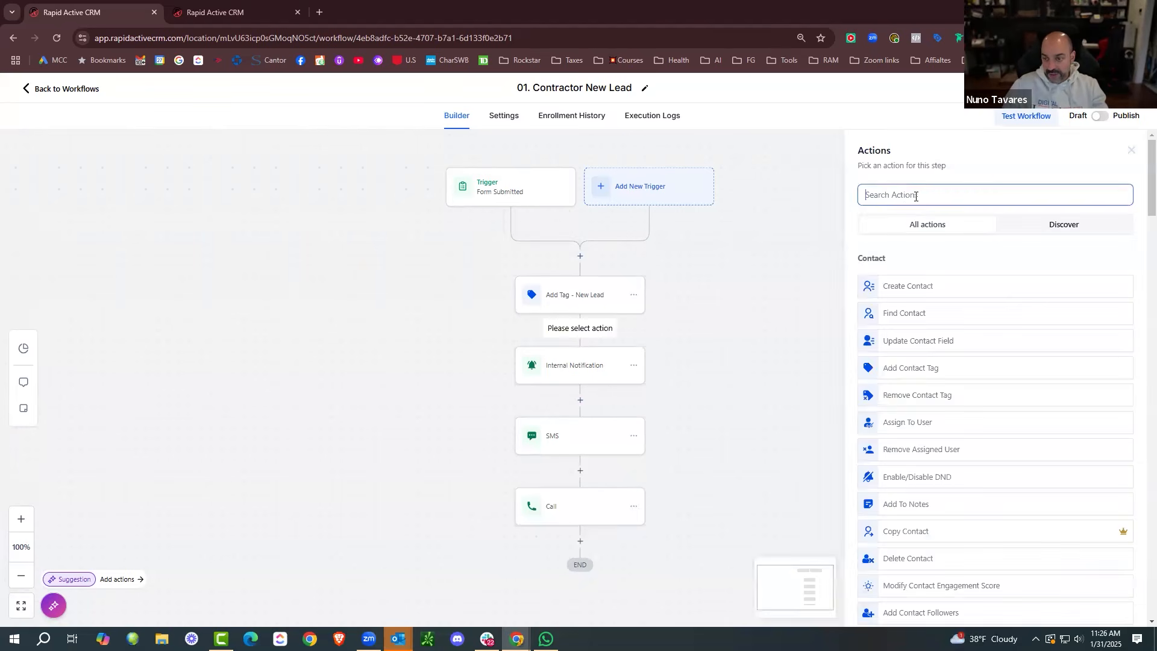
left_click(915, 196)
type("opp")
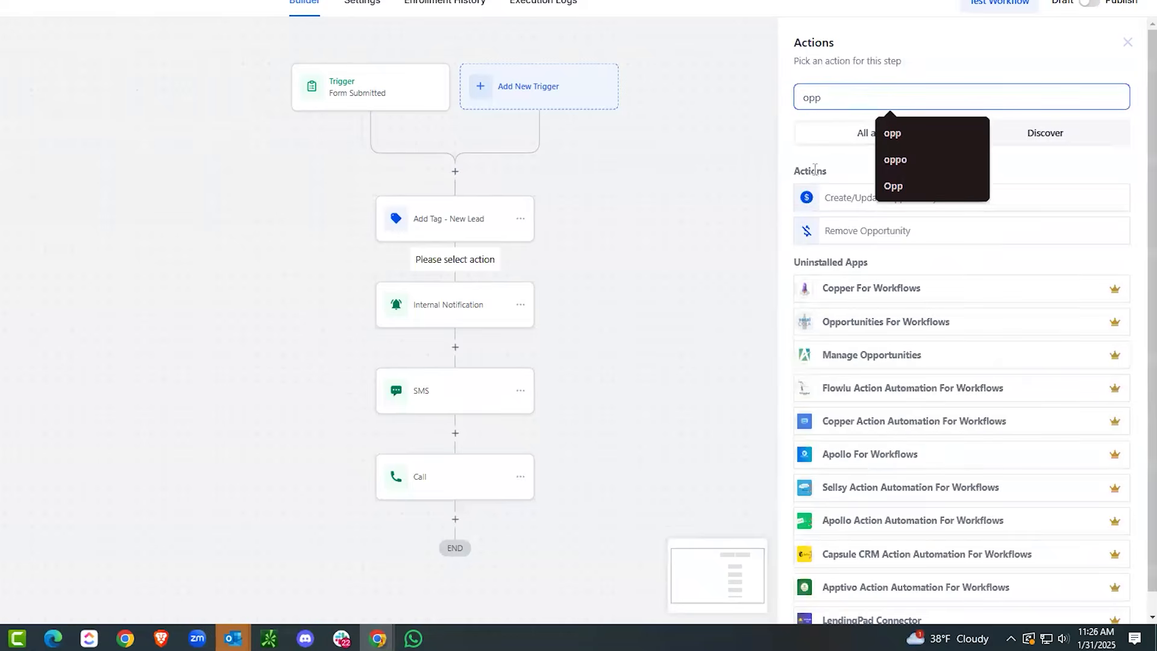
left_click(828, 197)
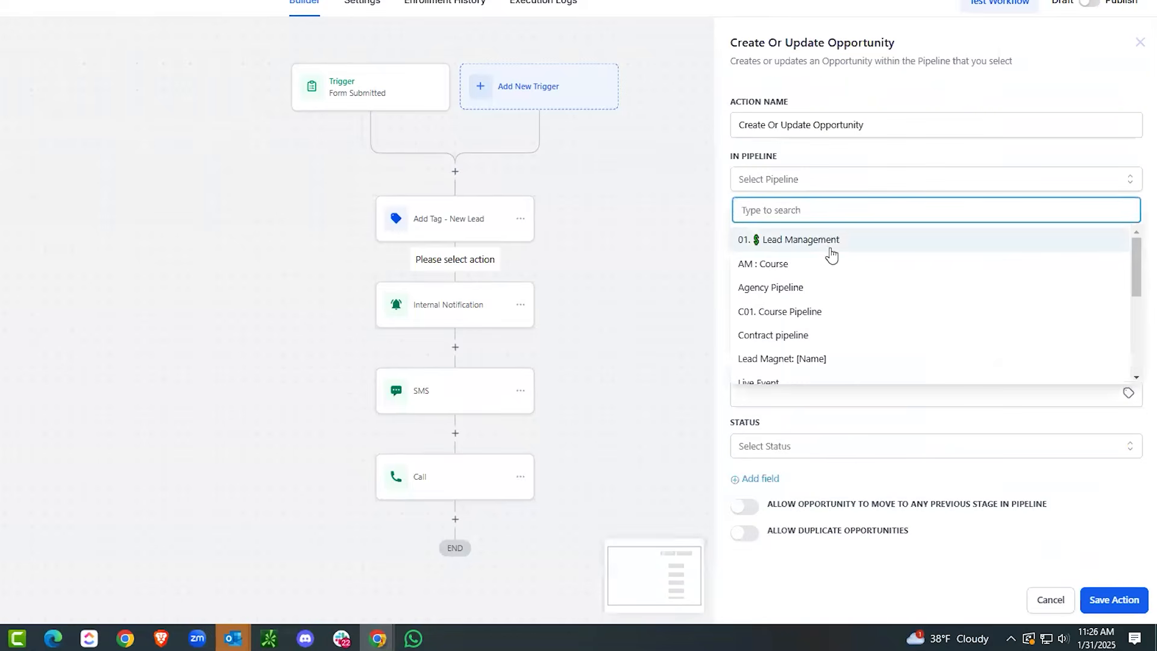
scroll(828, 283, "down", 3)
scroll(822, 301, "up", 2)
left_click(808, 293)
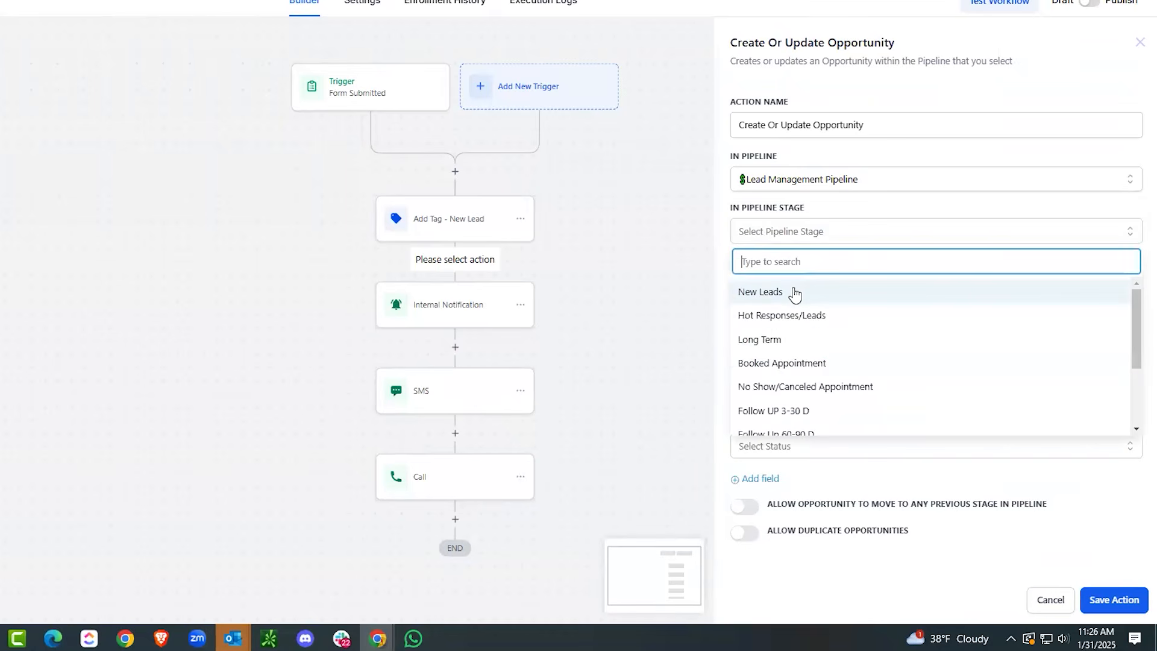
left_click(794, 292)
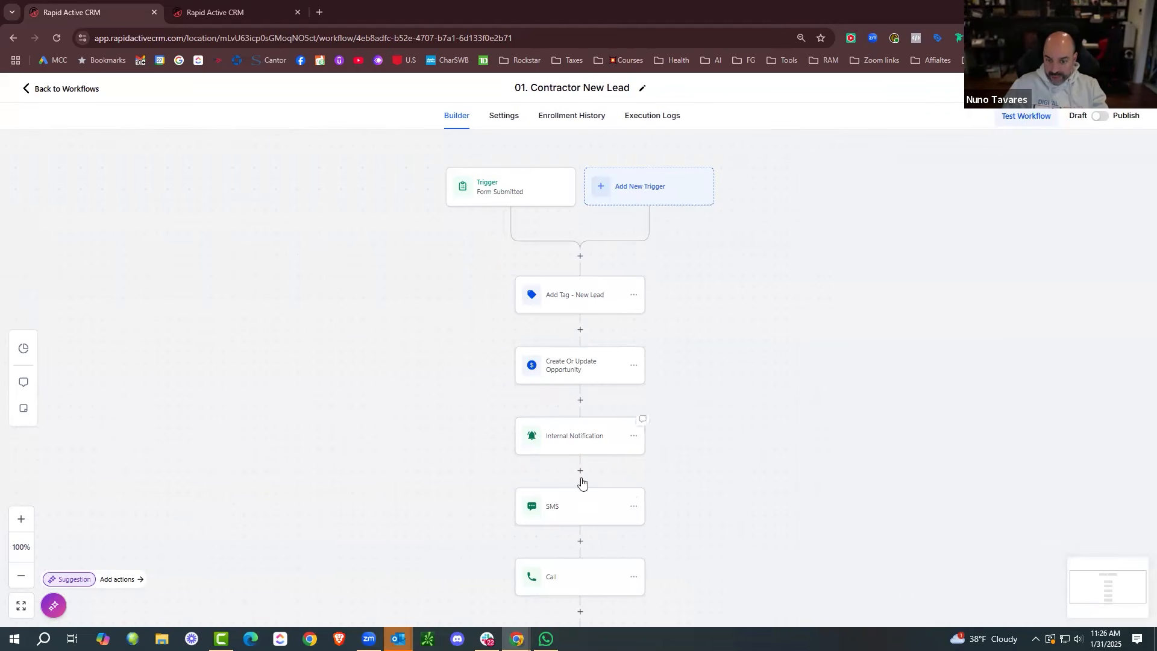
Return to the workflow list, create another workflow from scratch and name it "02. Lead Response".
scroll(894, 212, "down", 1)
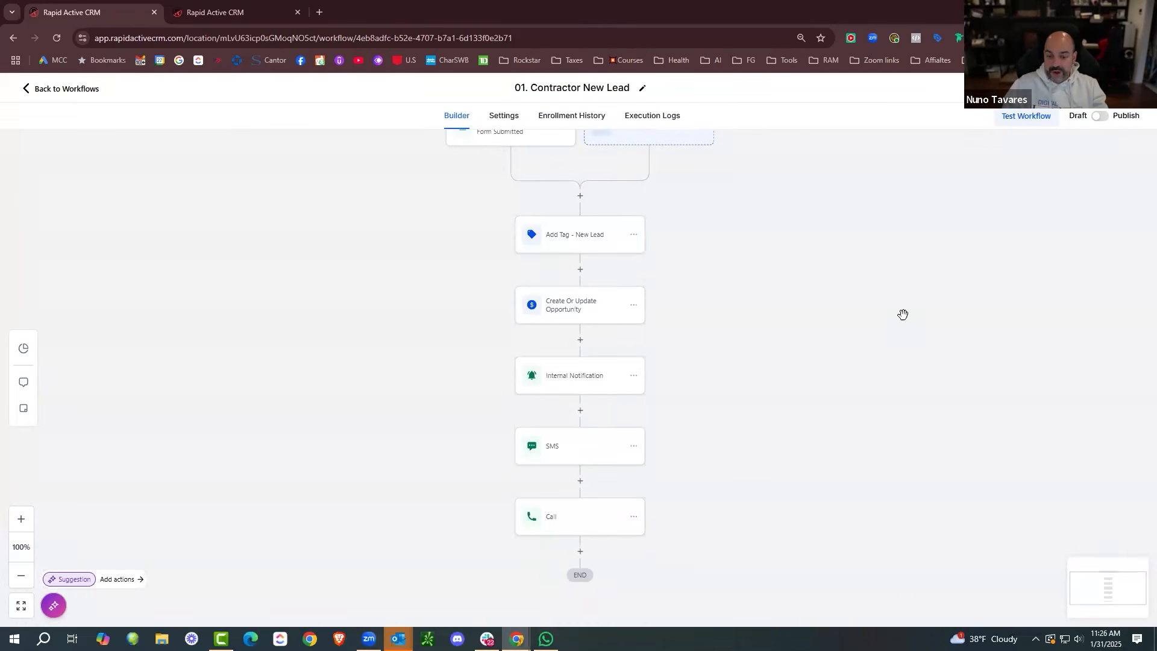
left_click(81, 96)
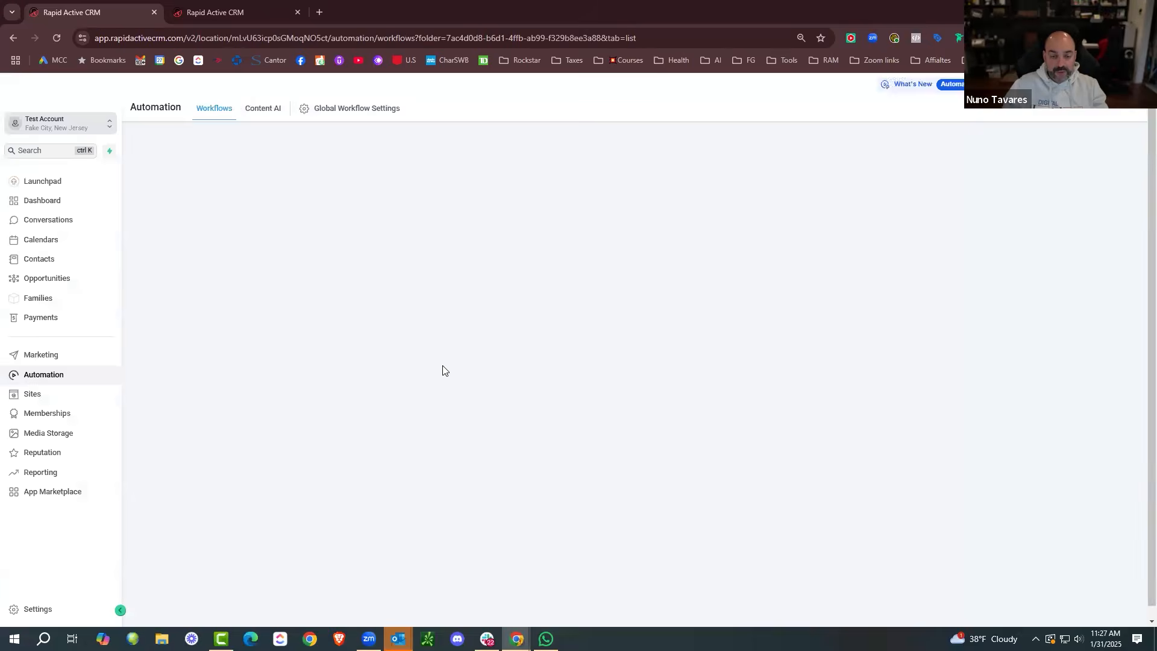
left_click(937, 154)
left_click(933, 176)
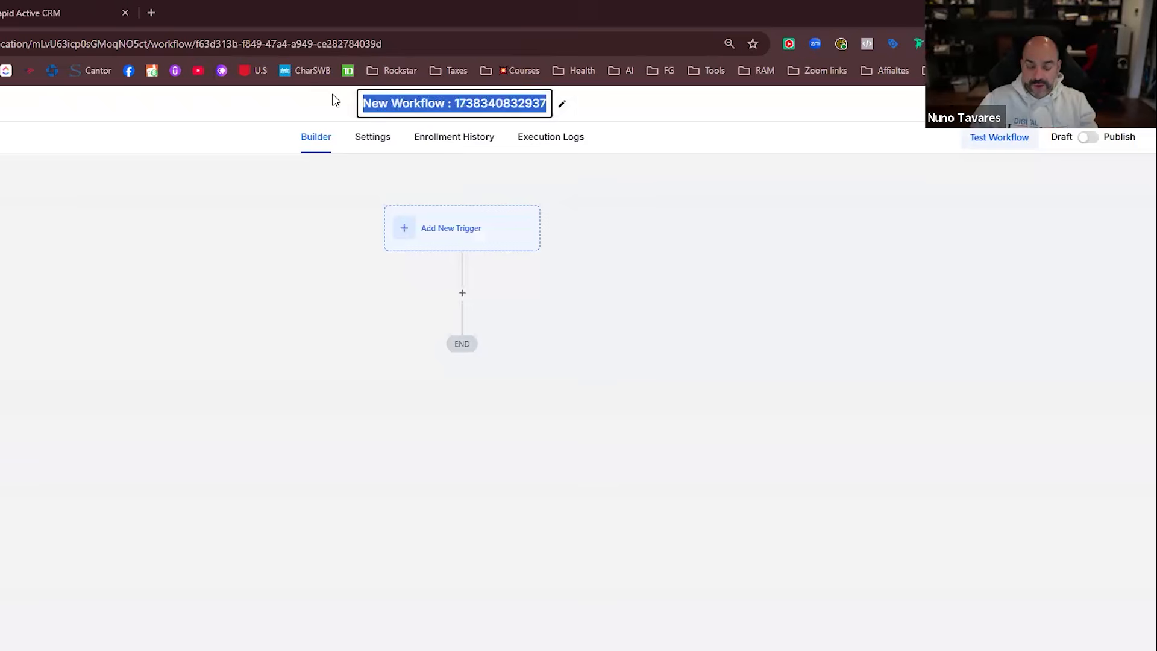
type("02. New")
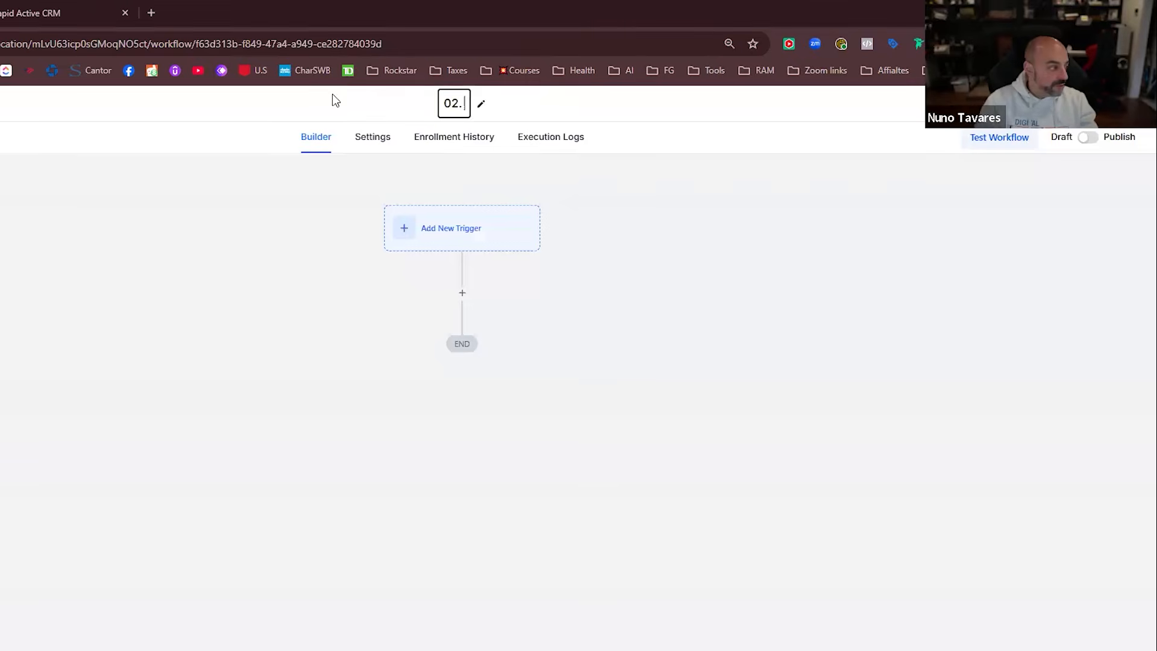
key("BackSpace")
key("BackSpace")
key("BackSpace")
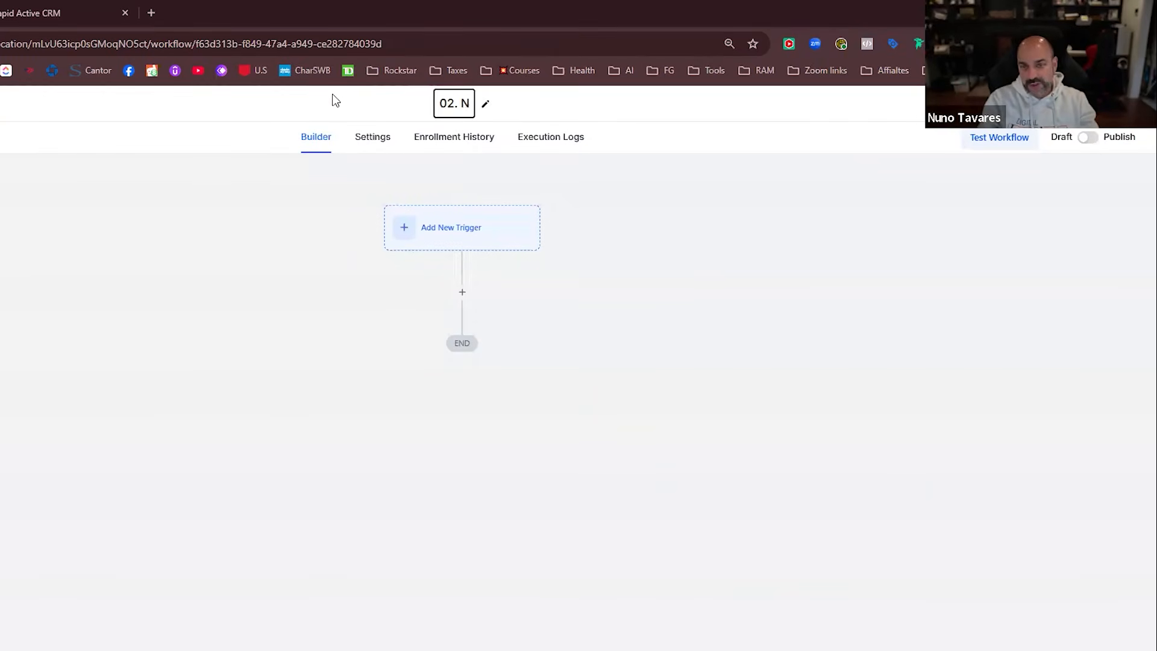
type("Lead Response")
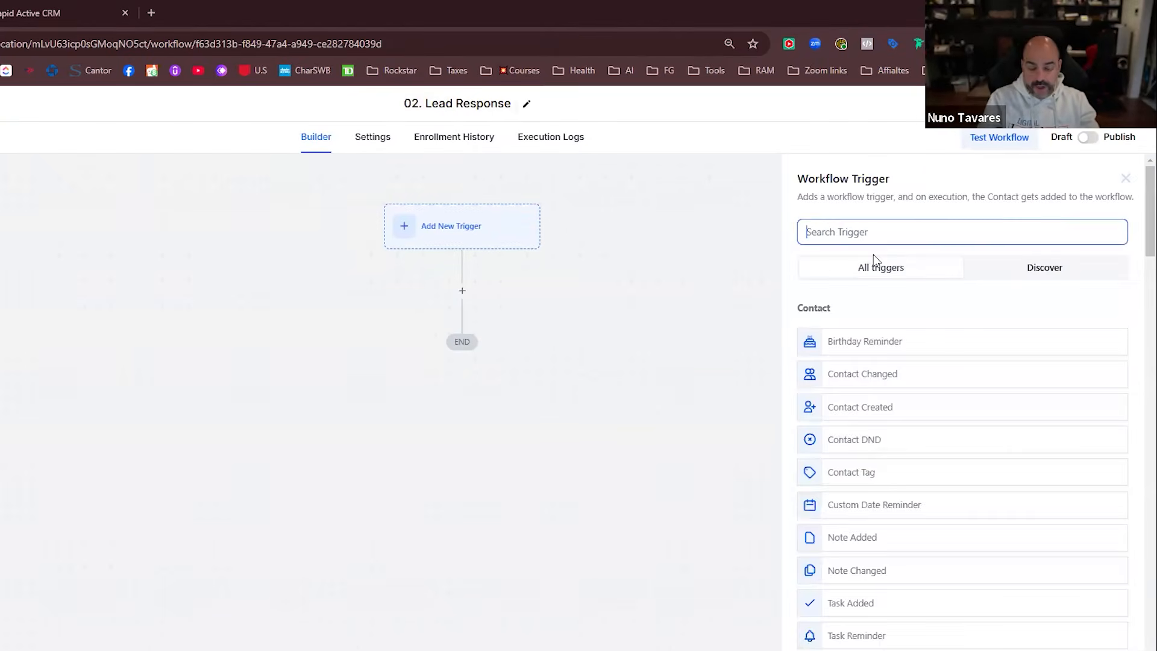
Search the triggers for "rep" to find one based on customer replies for the workflow.
type("cus")
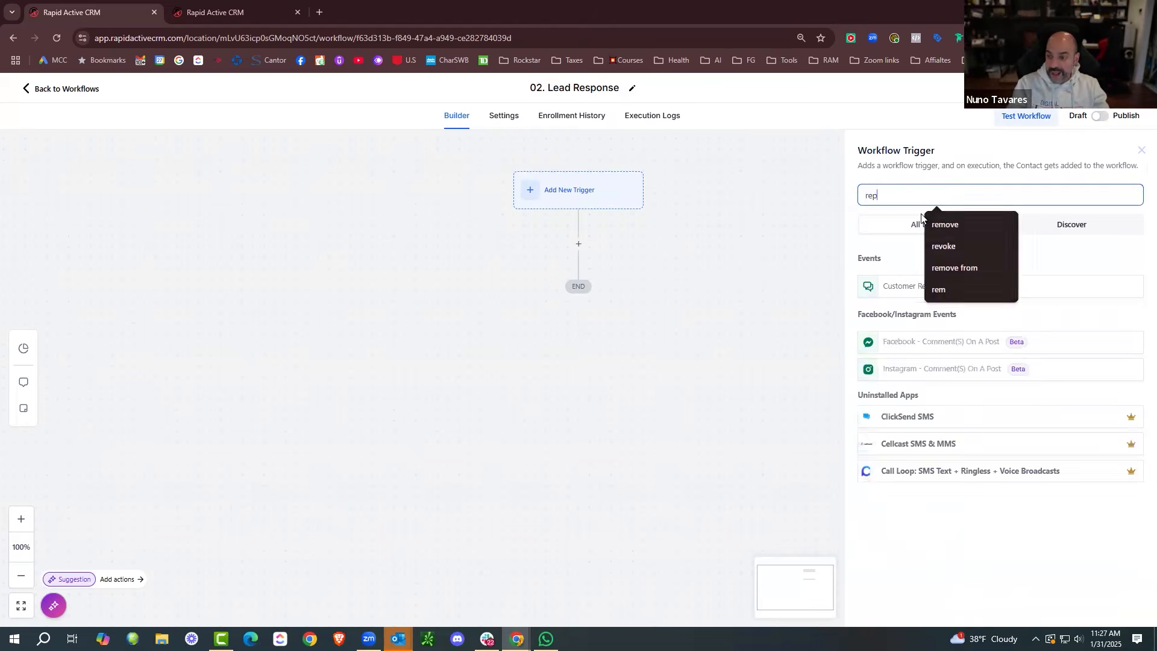
Add a Customer Replied trigger and filter it to contacts that have the "contactor new lead" tag.
left_click(858, 316)
left_click(728, 311)
left_click(733, 320)
left_click(758, 462)
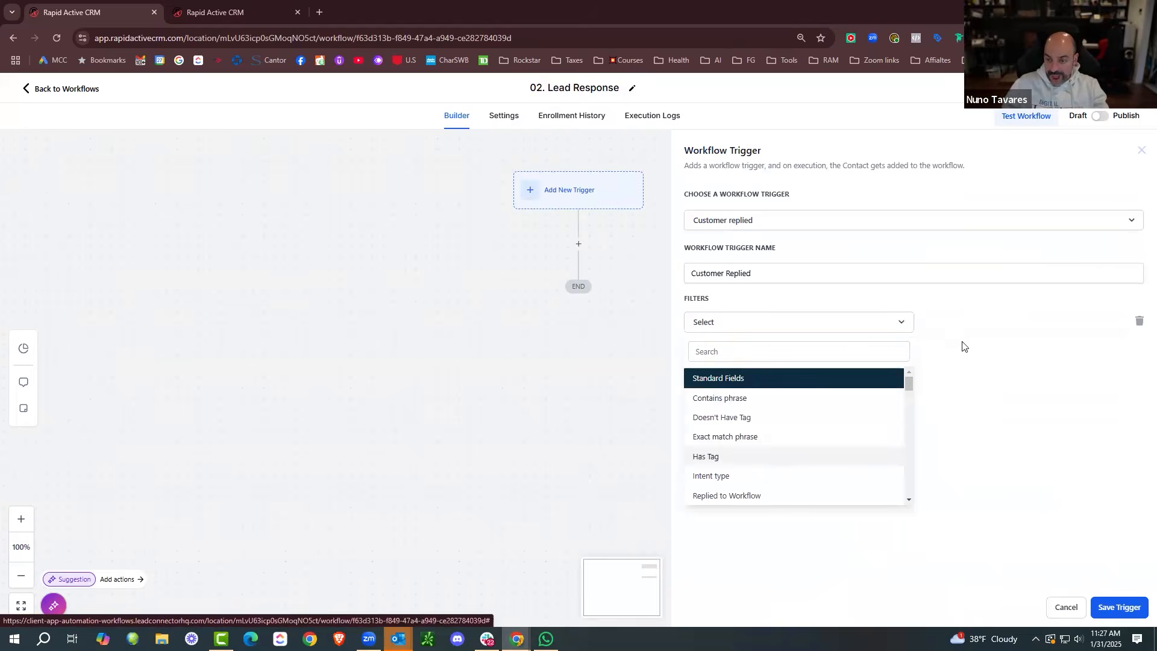
left_click(991, 323)
scroll(978, 389, "down", 1)
type("new")
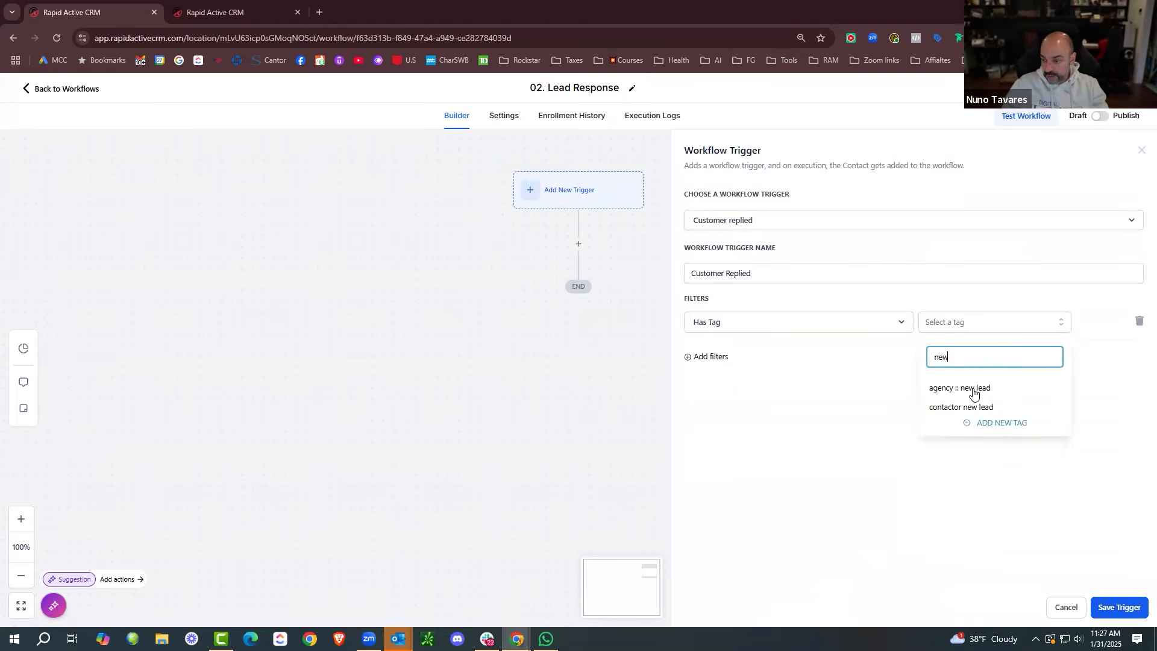
left_click(949, 405)
Add a second trigger filter limiting the reply channel to SMS, and save the trigger.
left_click(711, 361)
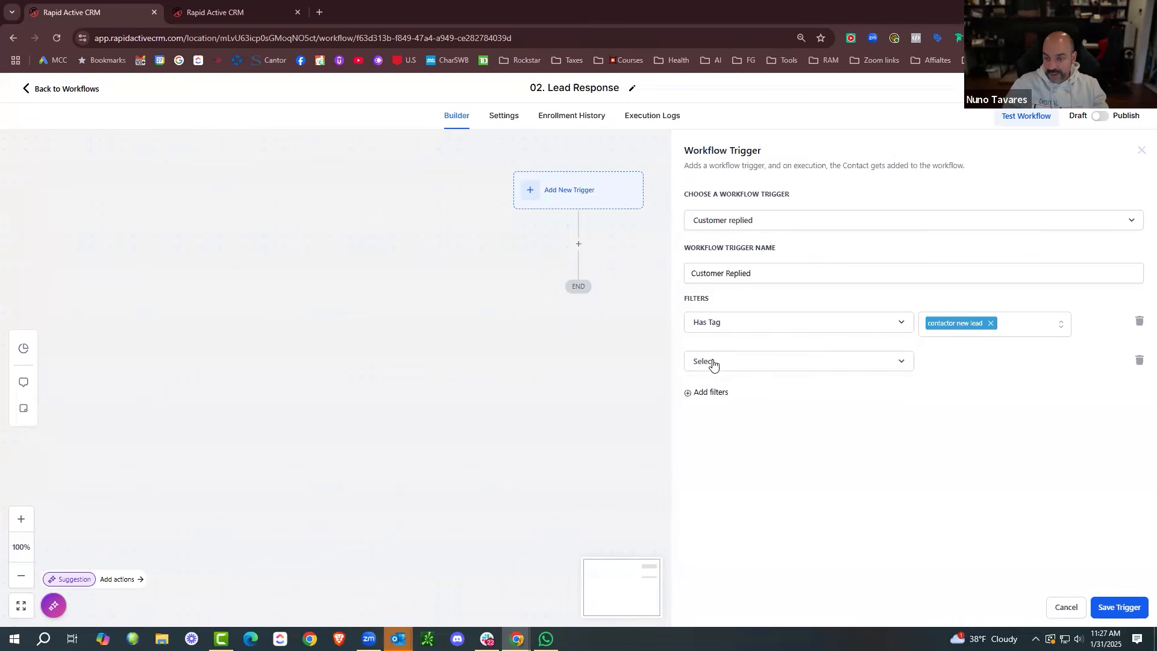
left_click(713, 362)
left_click(715, 534)
scroll(964, 458, "down", 3)
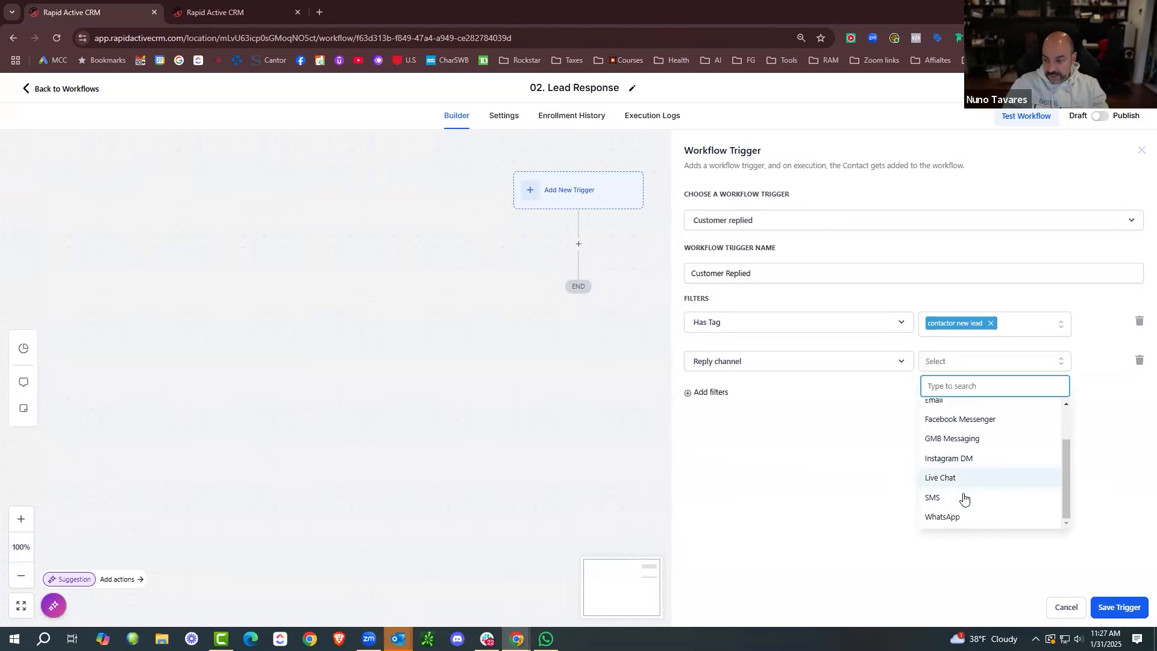
left_click(963, 497)
left_click(1119, 607)
Add an If / Else condition below the trigger and name its first branch "Negative/No/Stop".
left_click(580, 268)
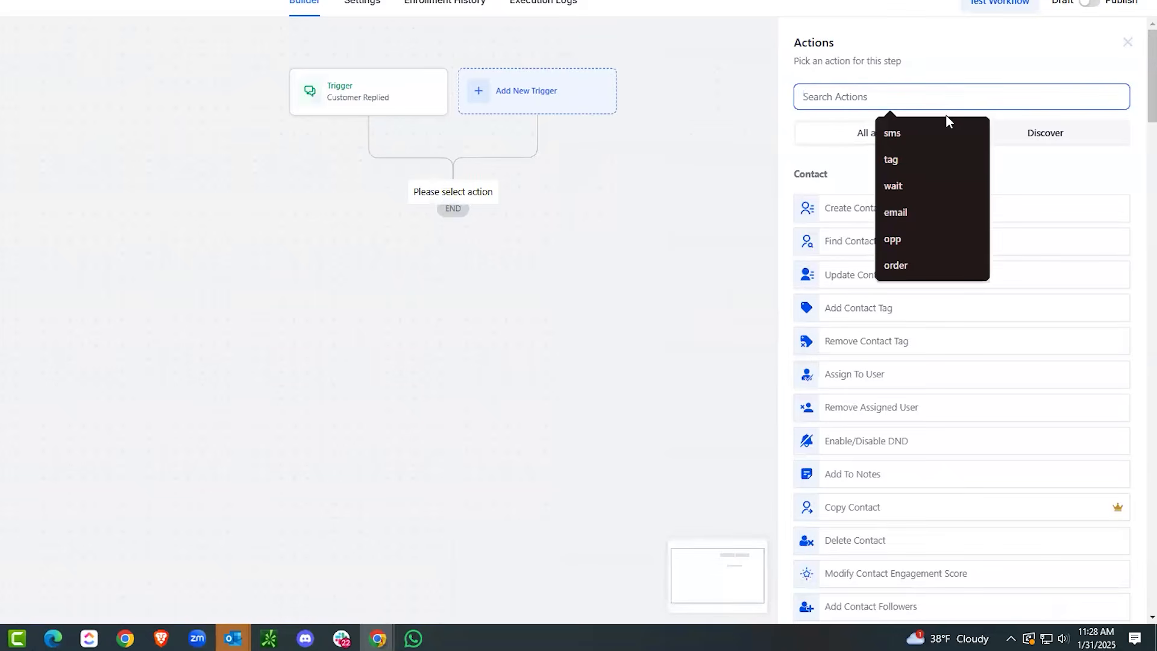
type("if")
left_click(898, 197)
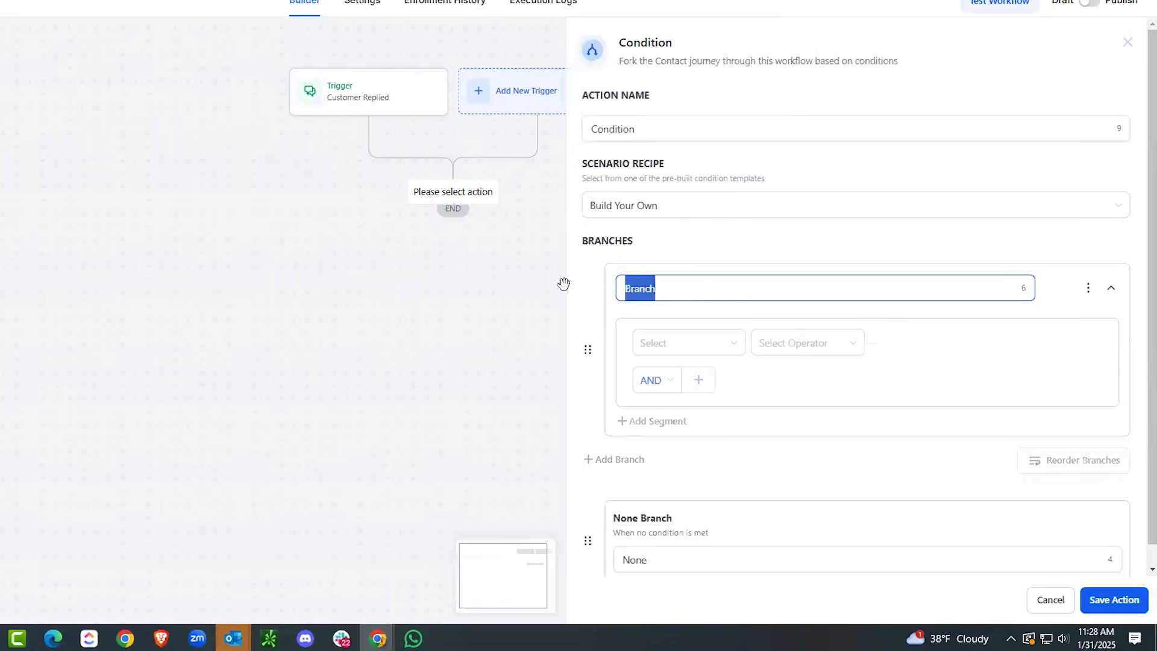
type("Positiv")
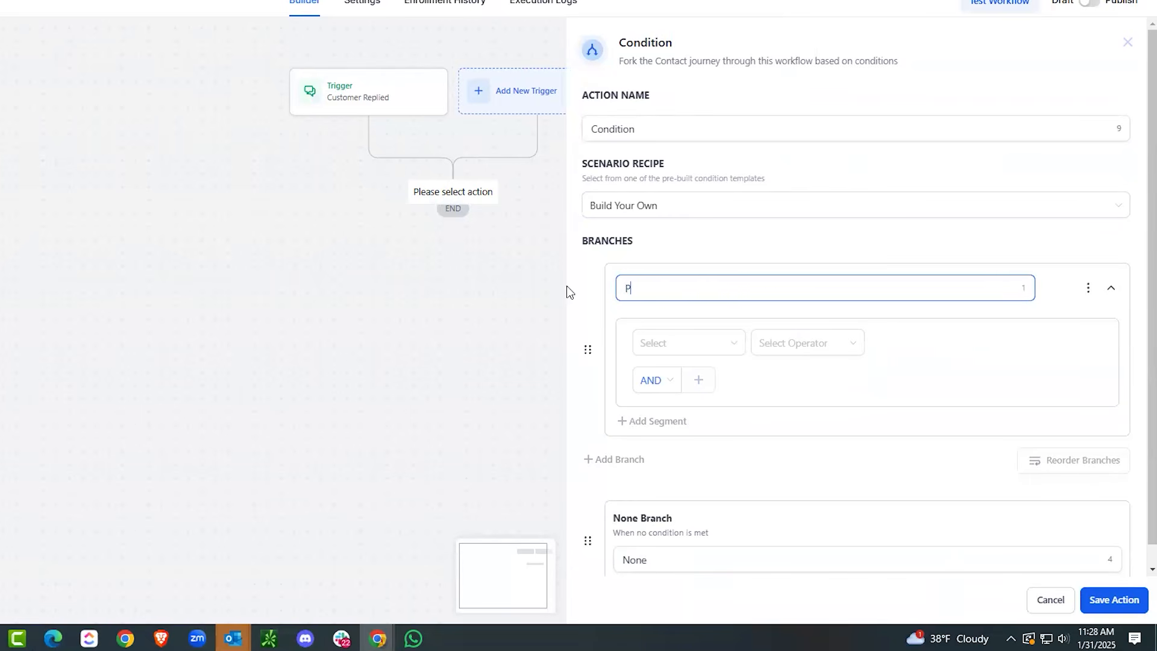
left_click_drag(669, 290, 596, 280)
type("Negative/No/Stop")
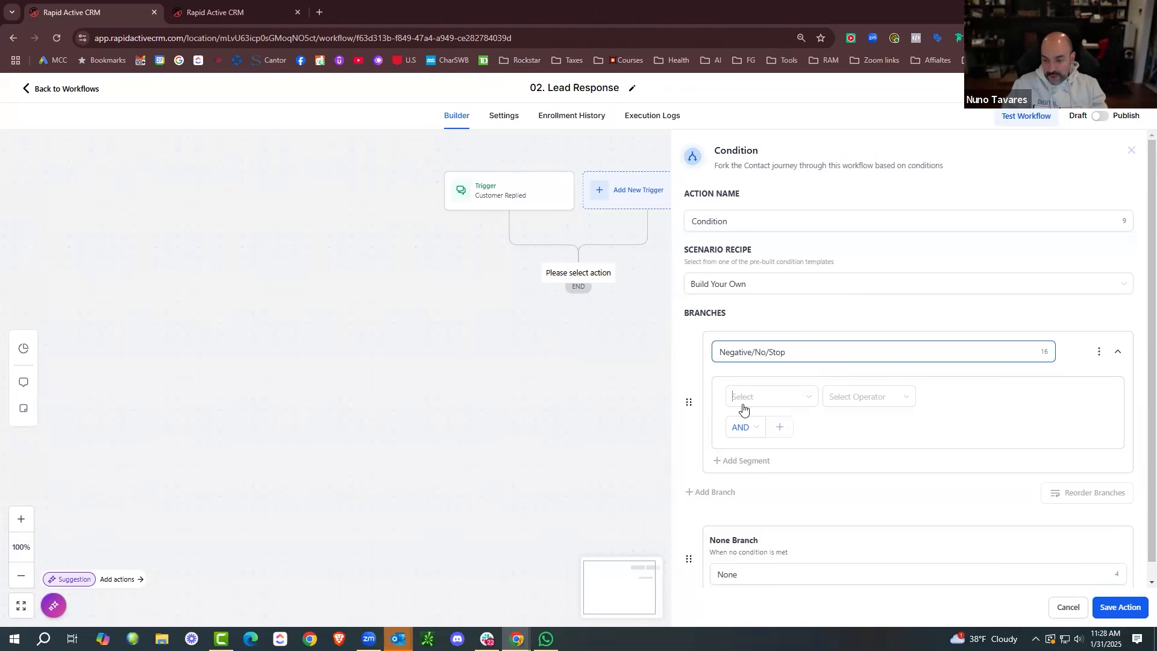
Set the Negative/No/Stop branch's first condition to Intent type Is Negative/No.
left_click(657, 348)
left_click(786, 500)
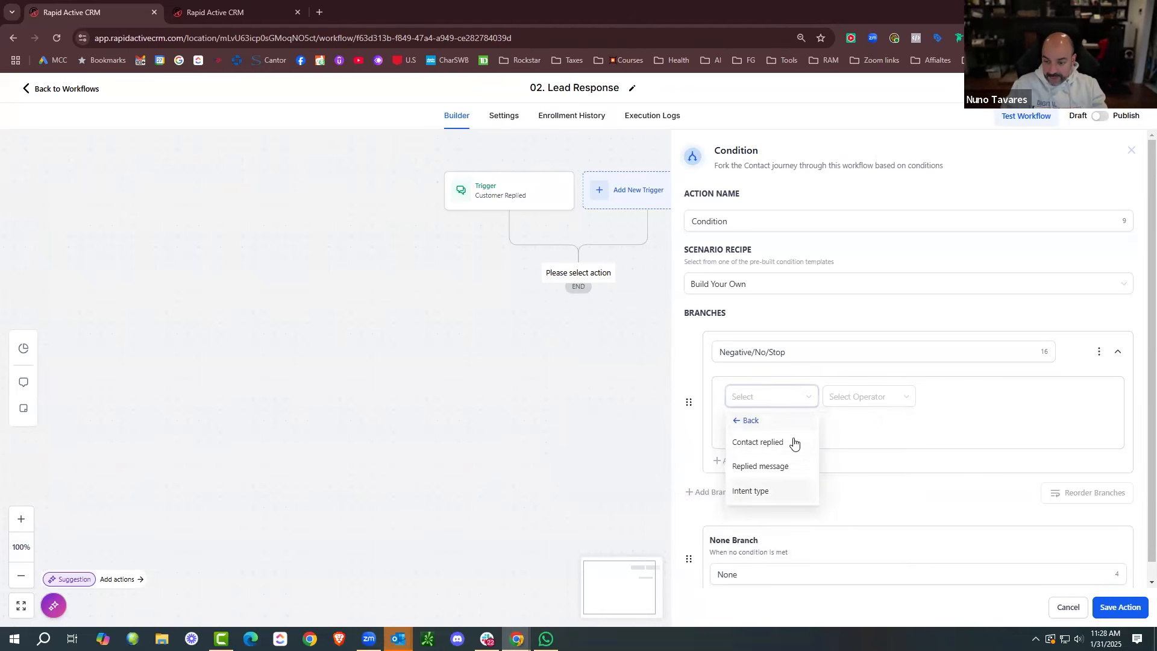
left_click(753, 491)
left_click(862, 396)
left_click(844, 418)
left_click(970, 399)
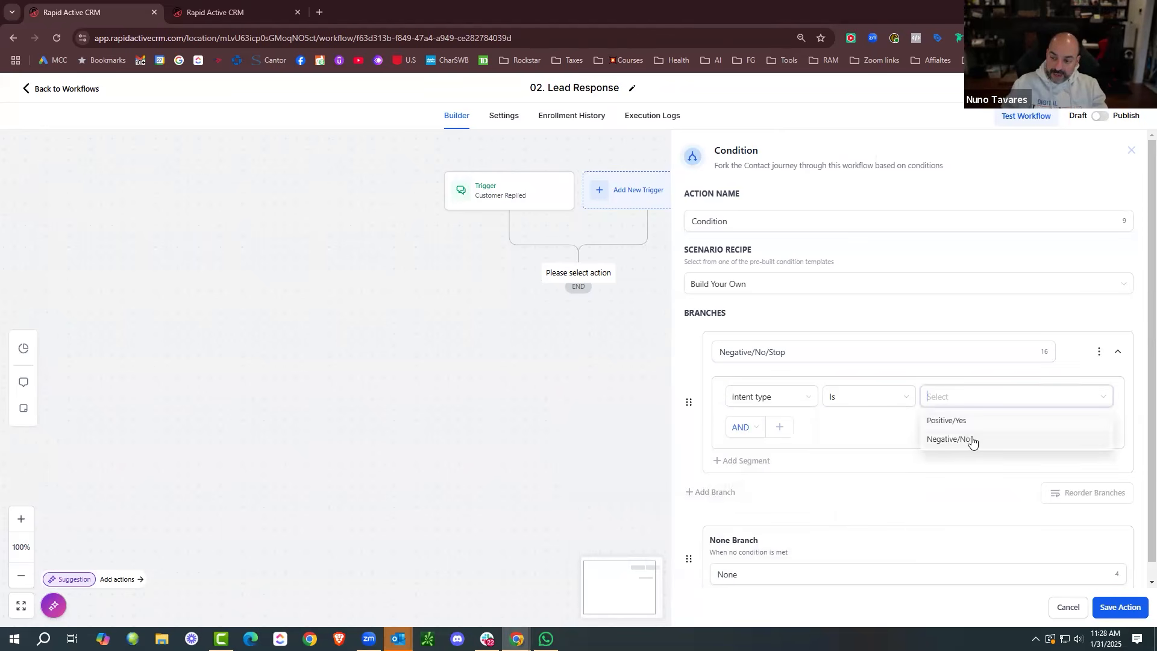
left_click(949, 438)
Add an OR condition to the Negative/No/Stop branch where the replied message is "stop" in lowercase.
left_click(765, 429)
left_click(745, 470)
left_click(778, 429)
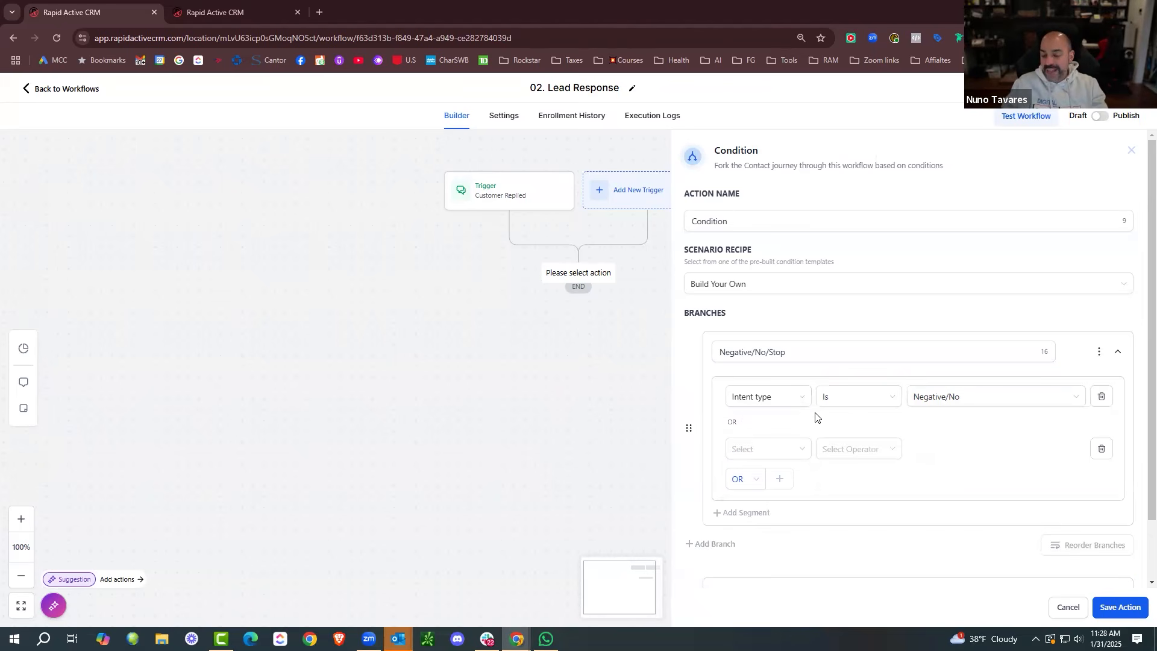
left_click(773, 451)
left_click(766, 549)
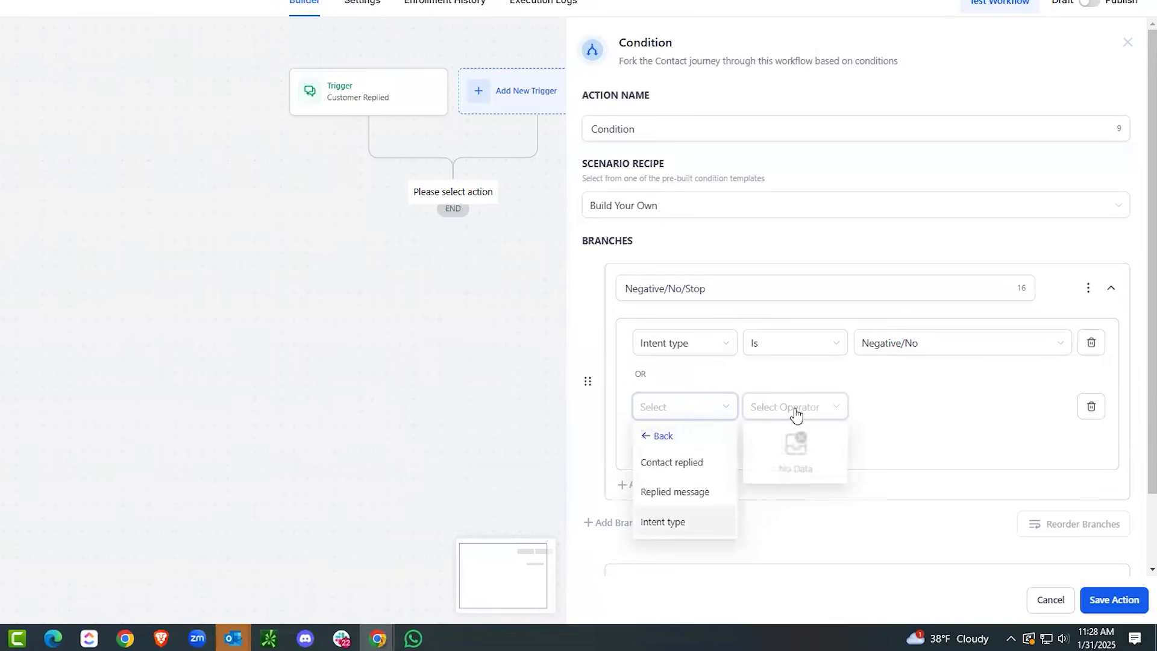
left_click(760, 518)
left_click(861, 453)
left_click(800, 415)
left_click(806, 410)
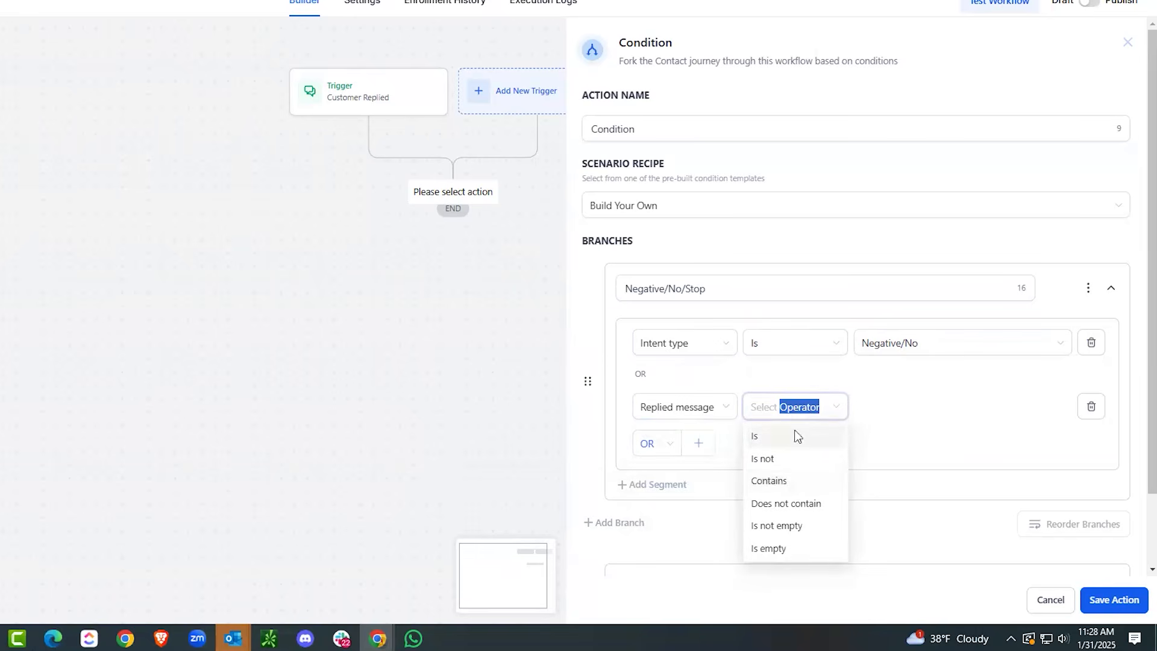
left_click(795, 436)
left_click(914, 408)
type("stop")
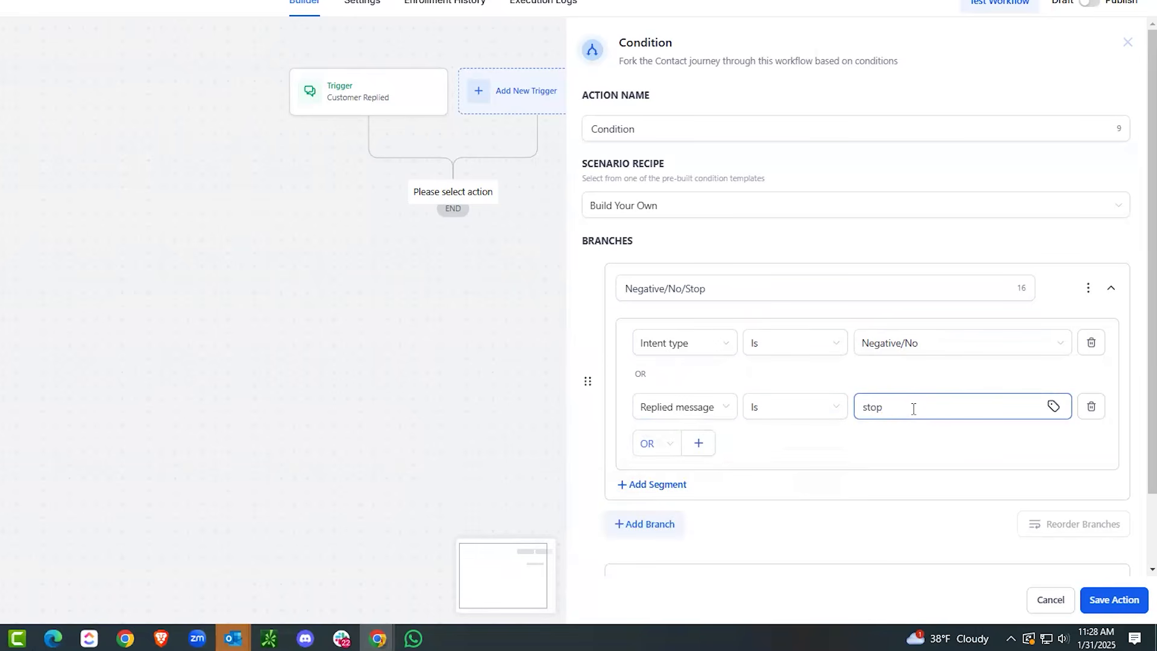
Add another OR condition to the branch where the replied message is "STOP" in capitals.
left_click(698, 443)
type("rept")
key("BackSpace")
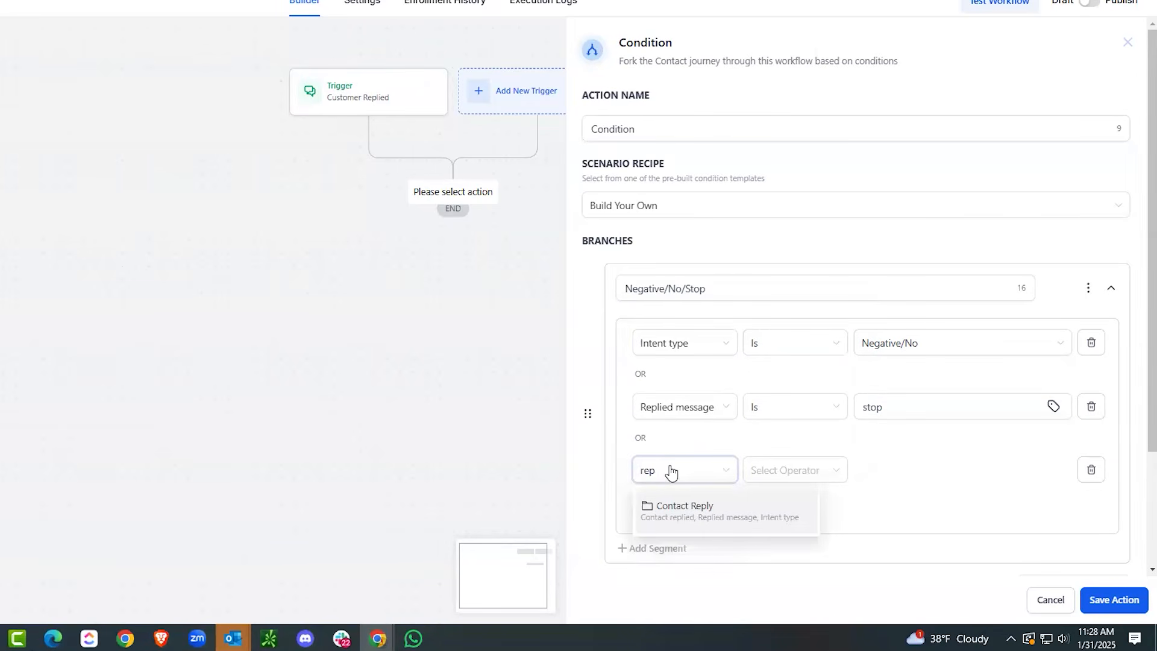
left_click(756, 512)
left_click(684, 554)
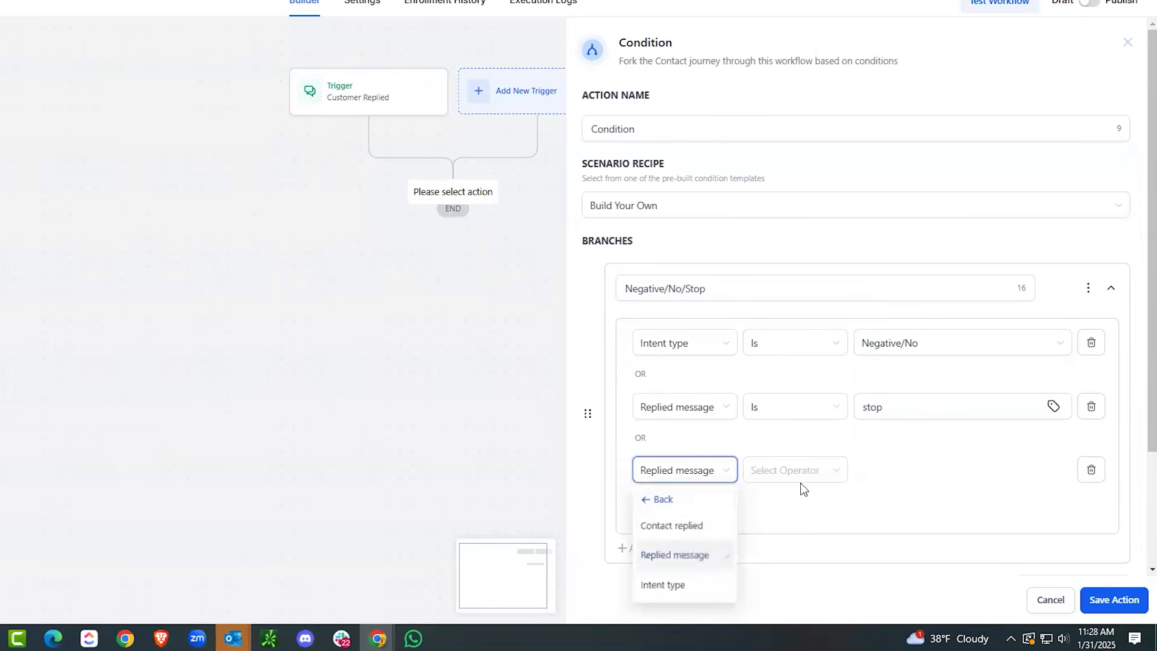
left_click(934, 469)
type("STOP")
Add a final OR condition where the replied message is "Stop" with an initial capital, and save the condition action.
left_click(656, 506)
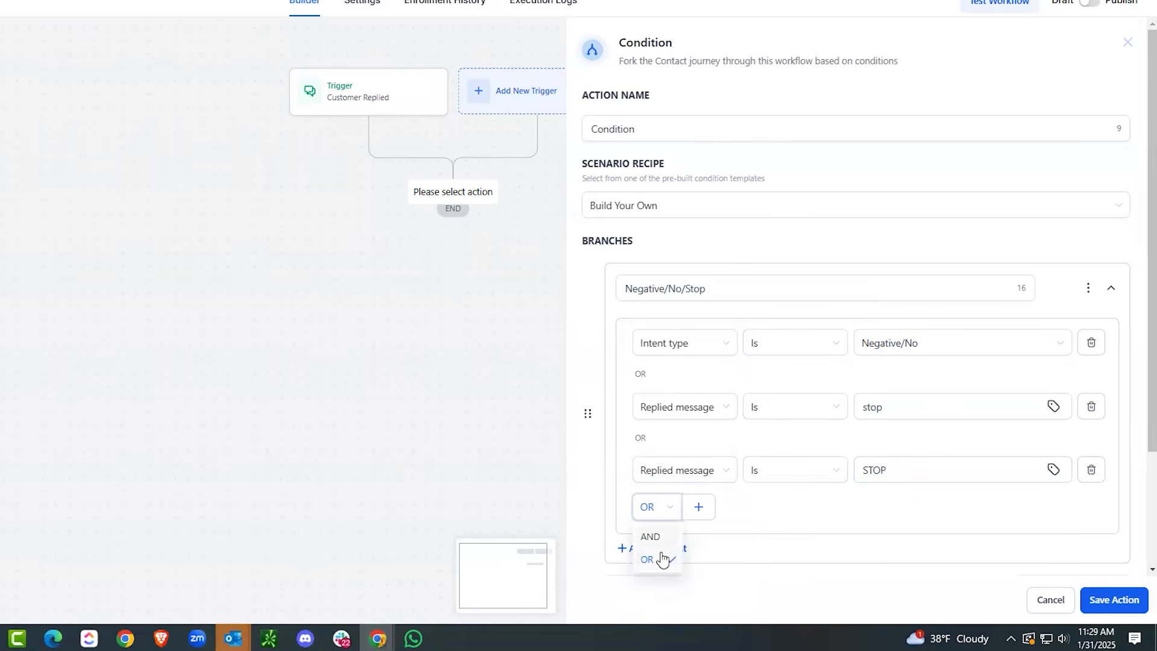
left_click(701, 508)
type("Re")
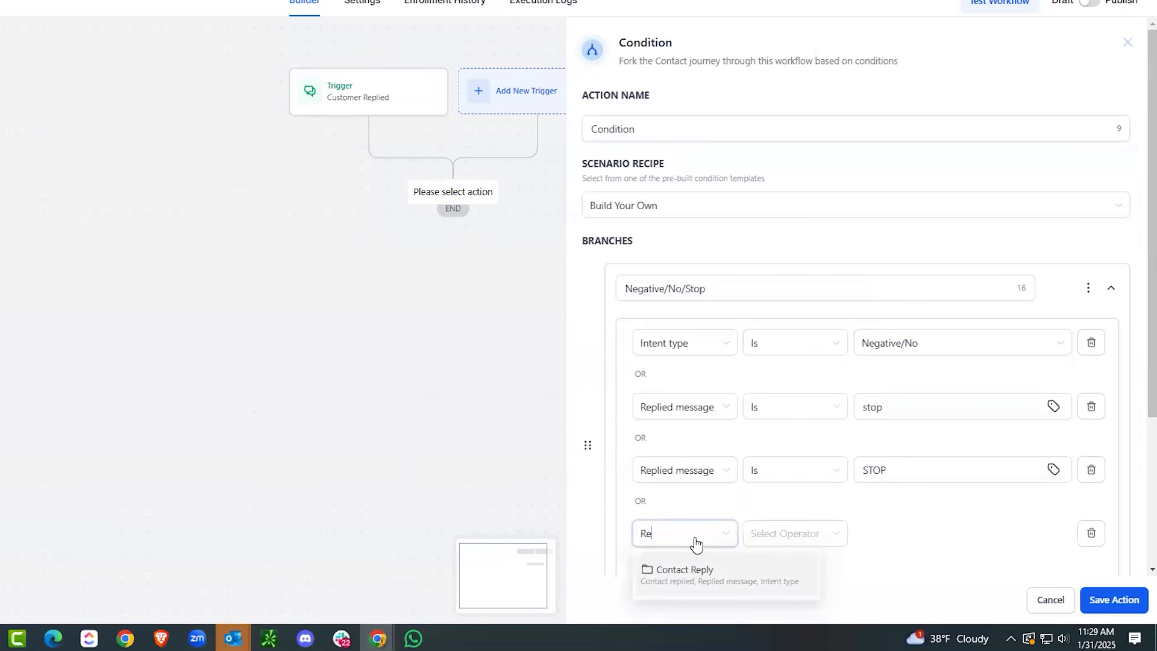
left_click(705, 574)
left_click(681, 470)
left_click(797, 535)
left_click(790, 395)
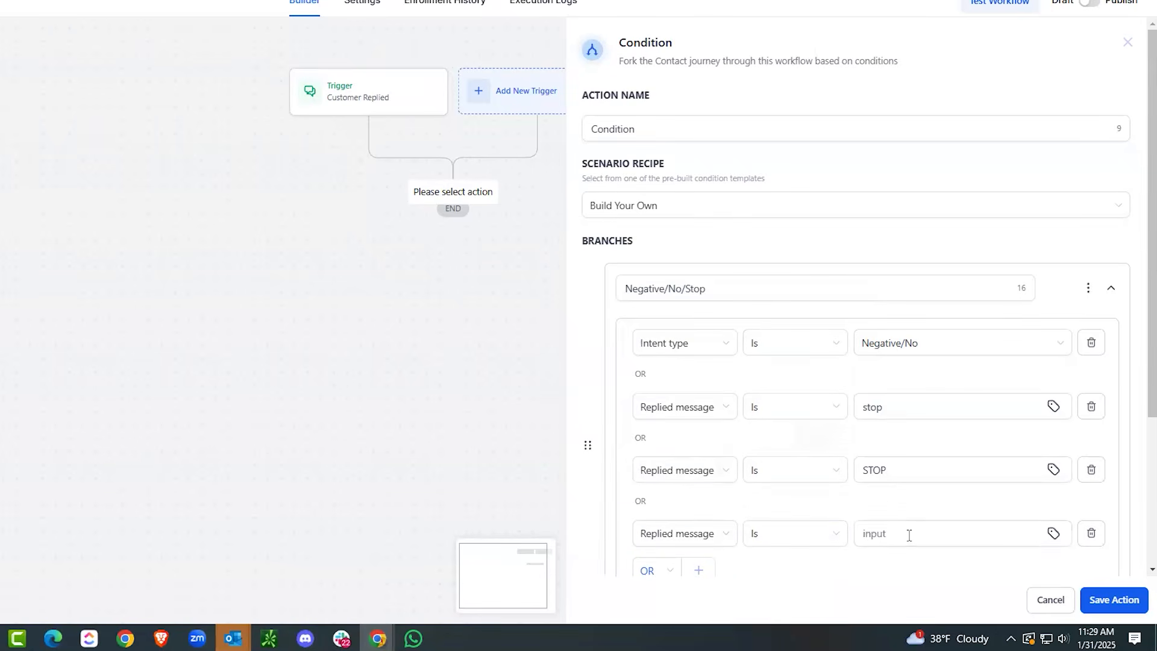
left_click(909, 536)
type("Stop")
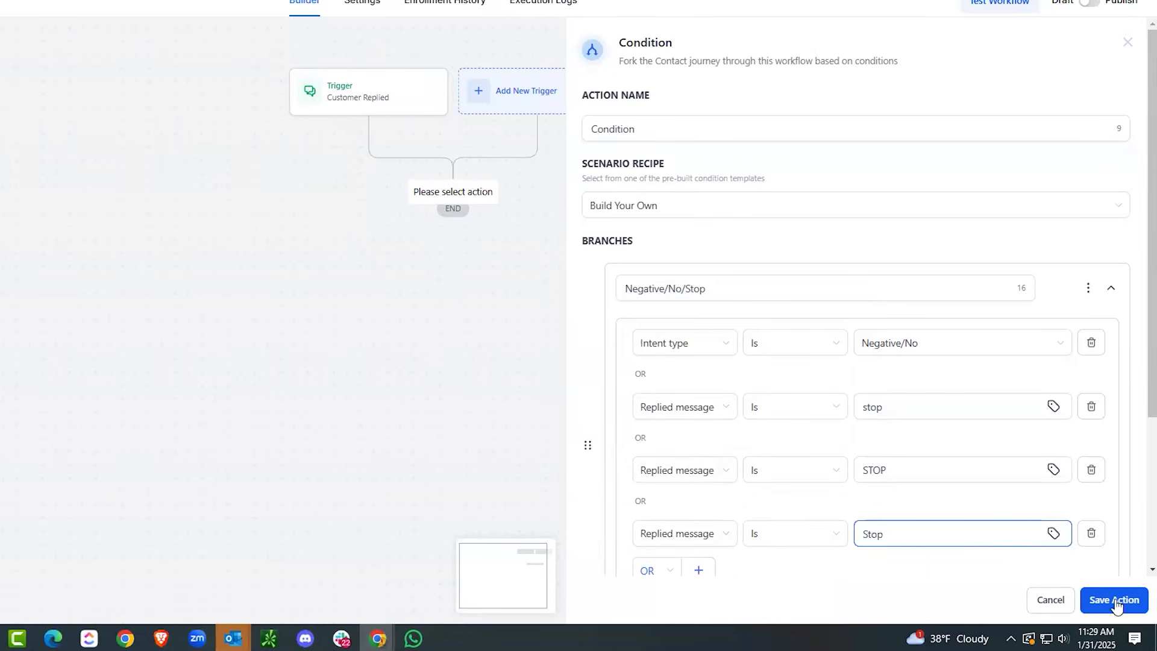
left_click(1114, 600)
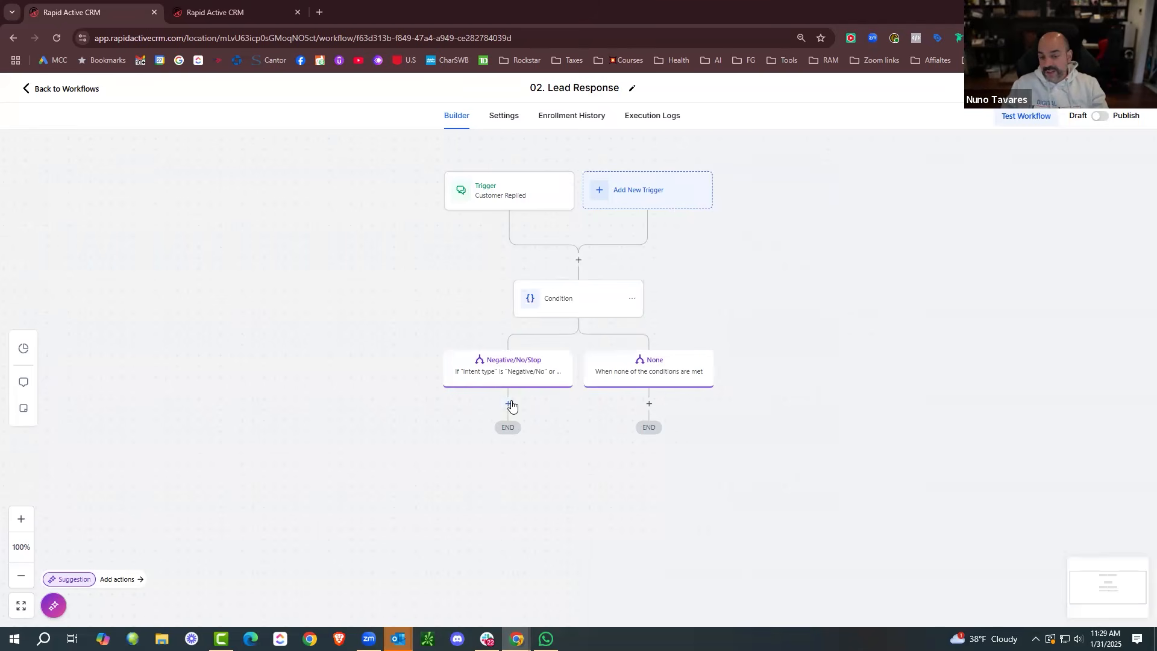
Add a Create Or Update Opportunity action under the Negative/No/Stop branch.
left_click(508, 404)
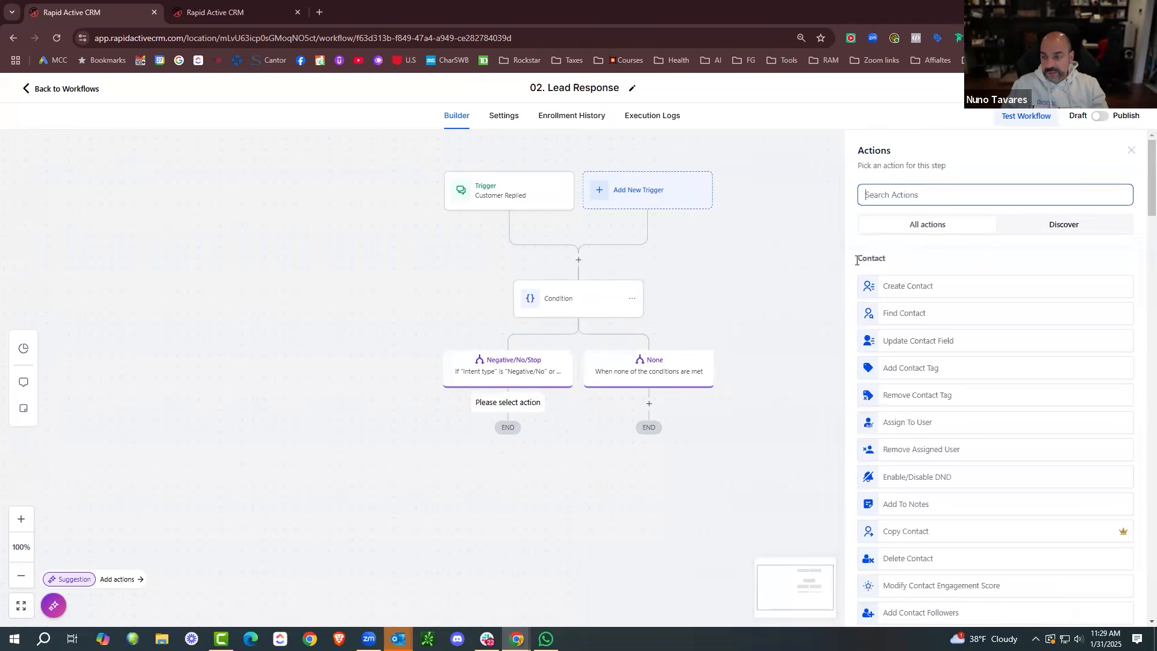
scroll(910, 402, "down", 3)
scroll(914, 405, "up", 3)
left_click(913, 194)
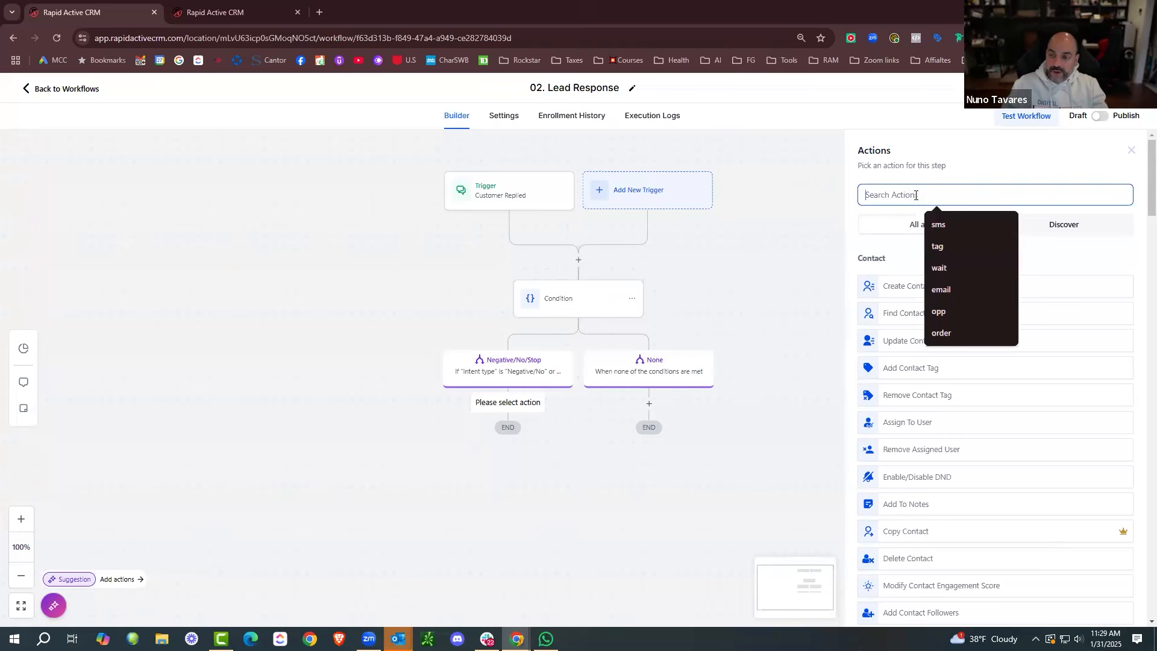
type("opp")
left_click(913, 278)
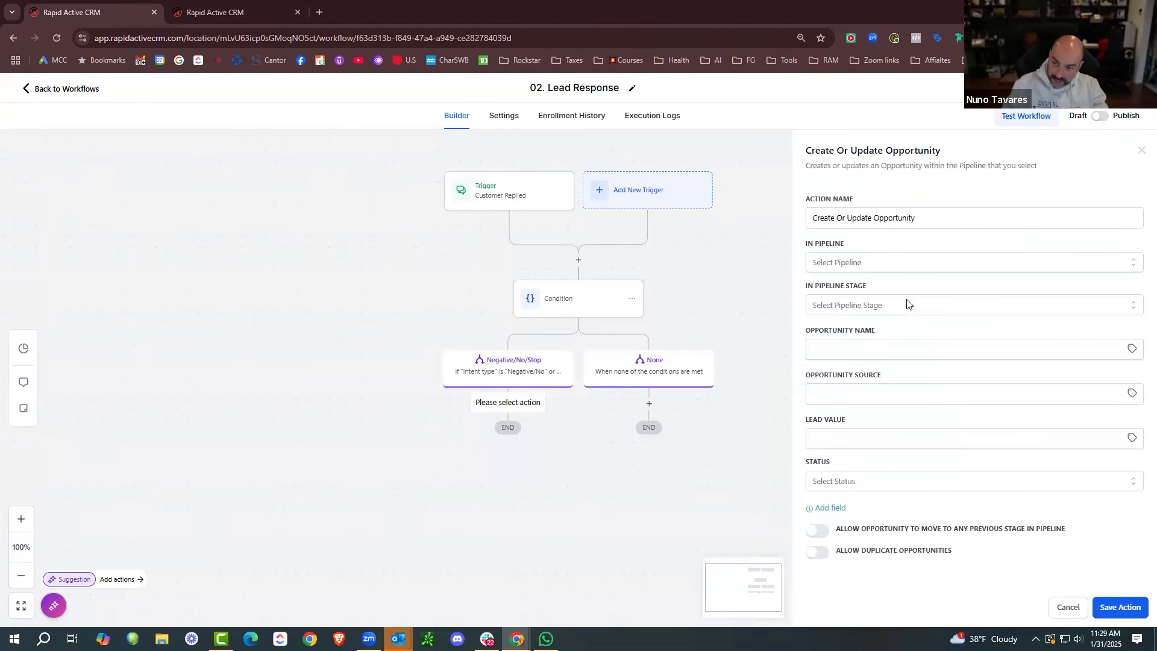
Set the opportunity's pipeline to Lead Management Pipeline and its stage to Not Fit.
left_click(907, 262)
scroll(898, 385, "down", 5)
scroll(897, 362, "up", 5)
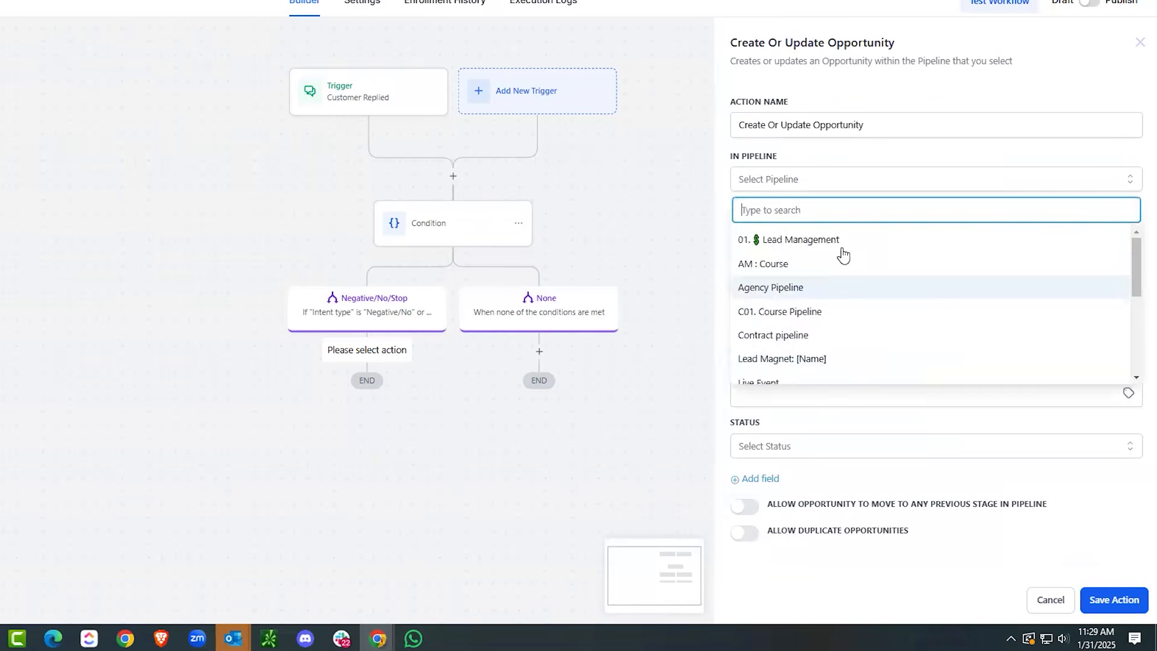
left_click(843, 244)
left_click(842, 231)
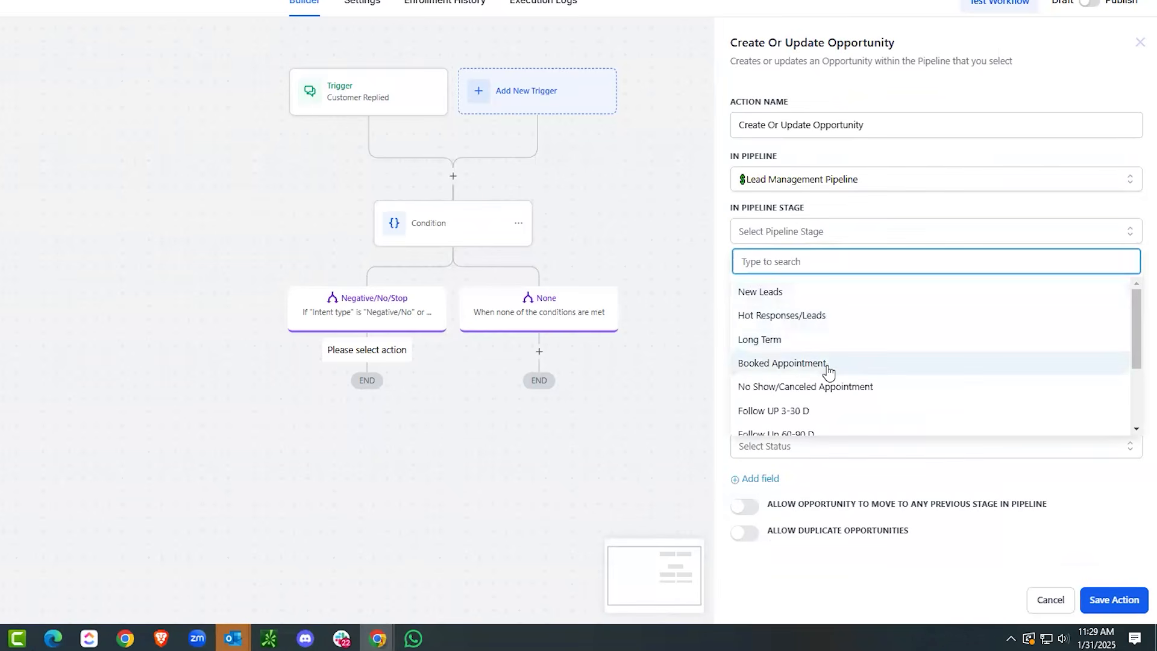
scroll(819, 385, "down", 3)
left_click(813, 421)
Fill in the opportunity name, choose its status, and save the opportunity action.
left_click(848, 285)
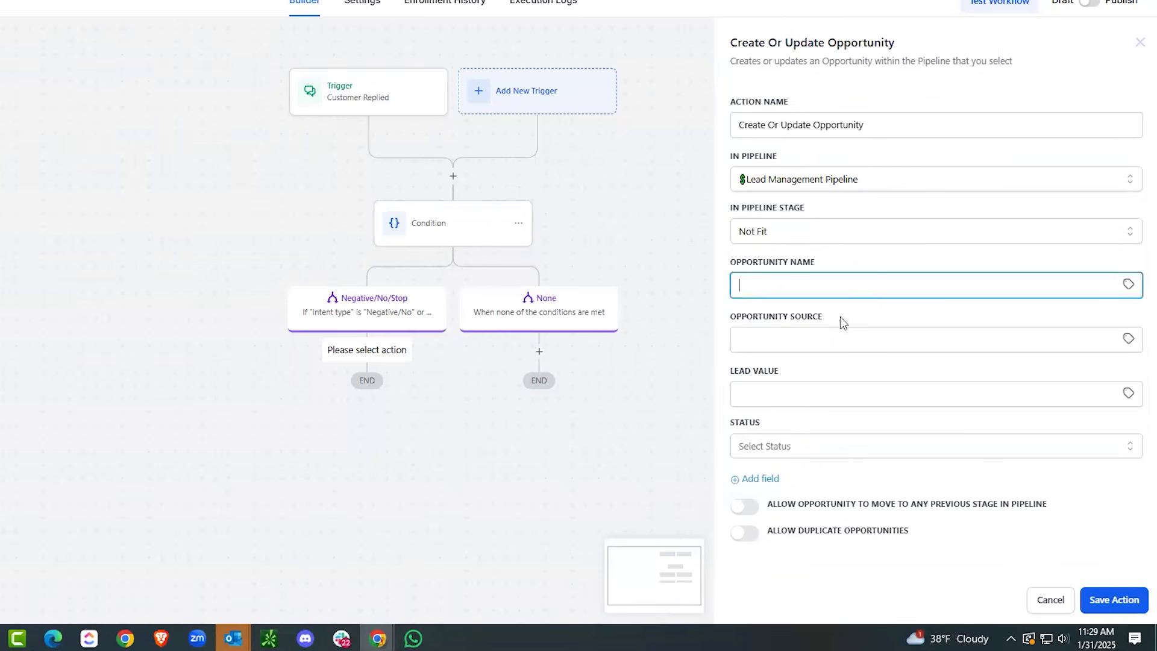
left_click(860, 369)
left_click(837, 447)
left_click(800, 523)
left_click(1113, 599)
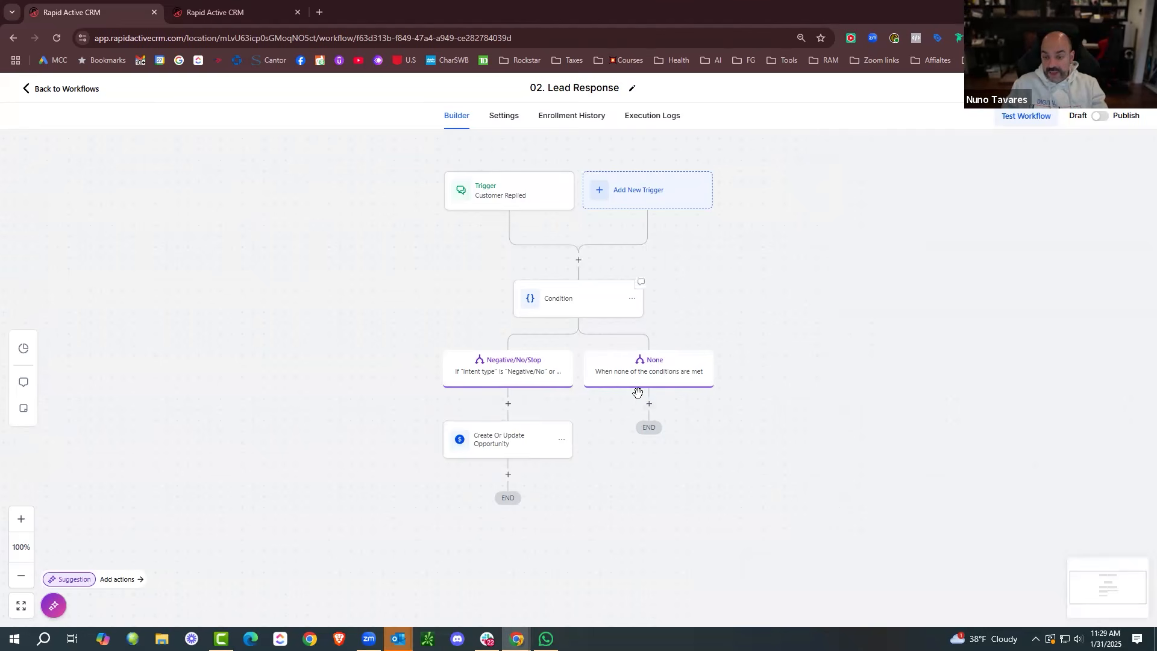
Under the None branch, add a Create Or Update Opportunity action in Lead Management Pipeline, stage Hot Responses/Leads, named "{{contact.name}} - {{contact.phone}}".
left_click(650, 404)
left_click(931, 194)
type("opp")
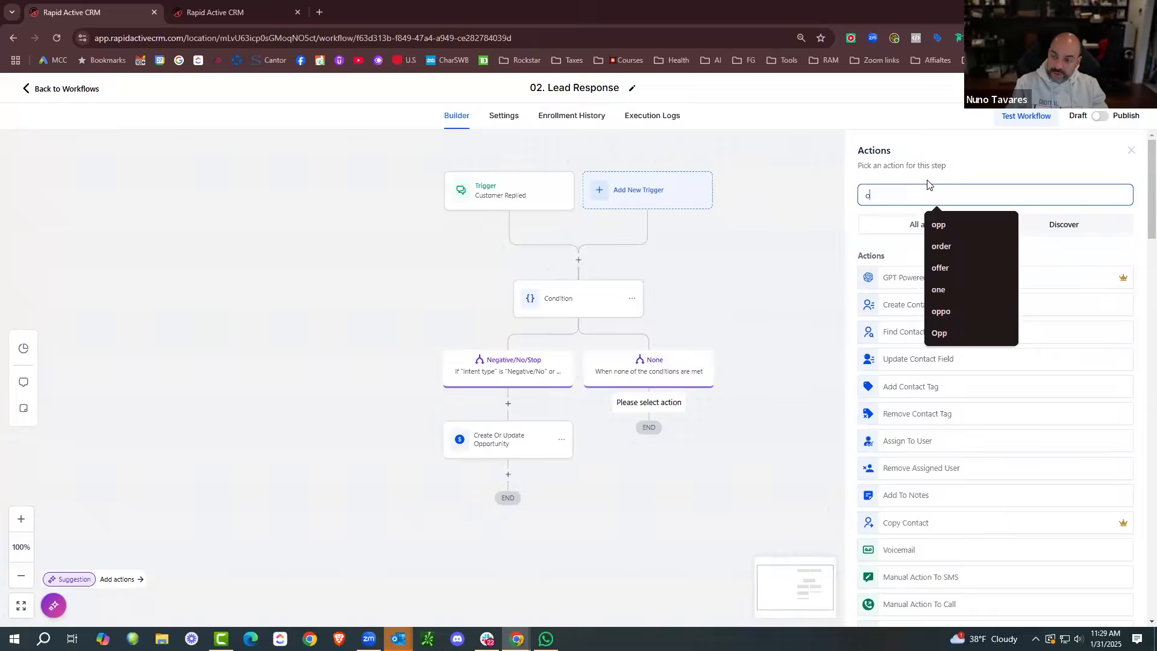
left_click(891, 278)
left_click(886, 304)
left_click(886, 376)
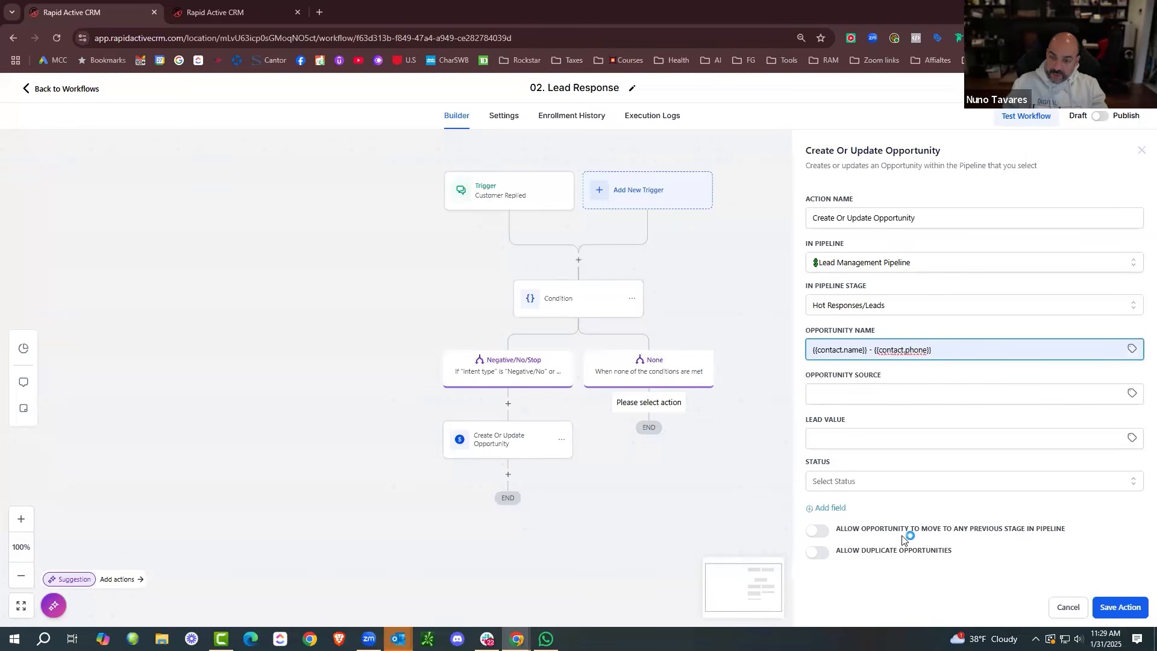
Add an Internal Notification action below the None branch's opportunity action and set its notification type to SMS.
left_click(649, 474)
type("intern")
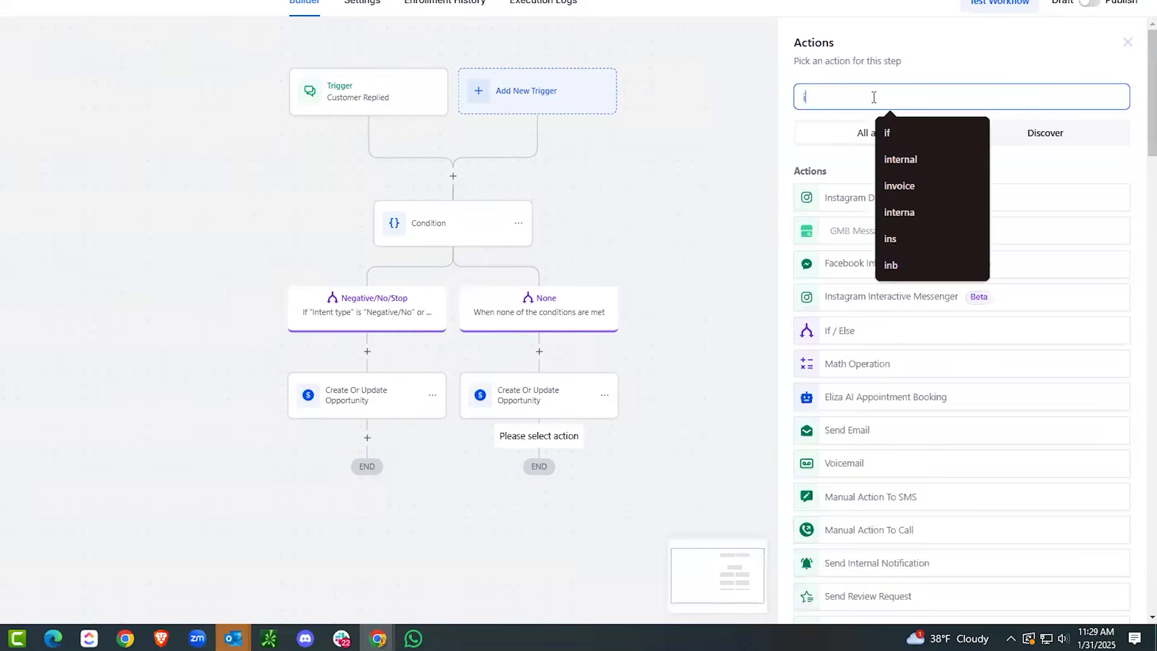
left_click(829, 202)
left_click(829, 180)
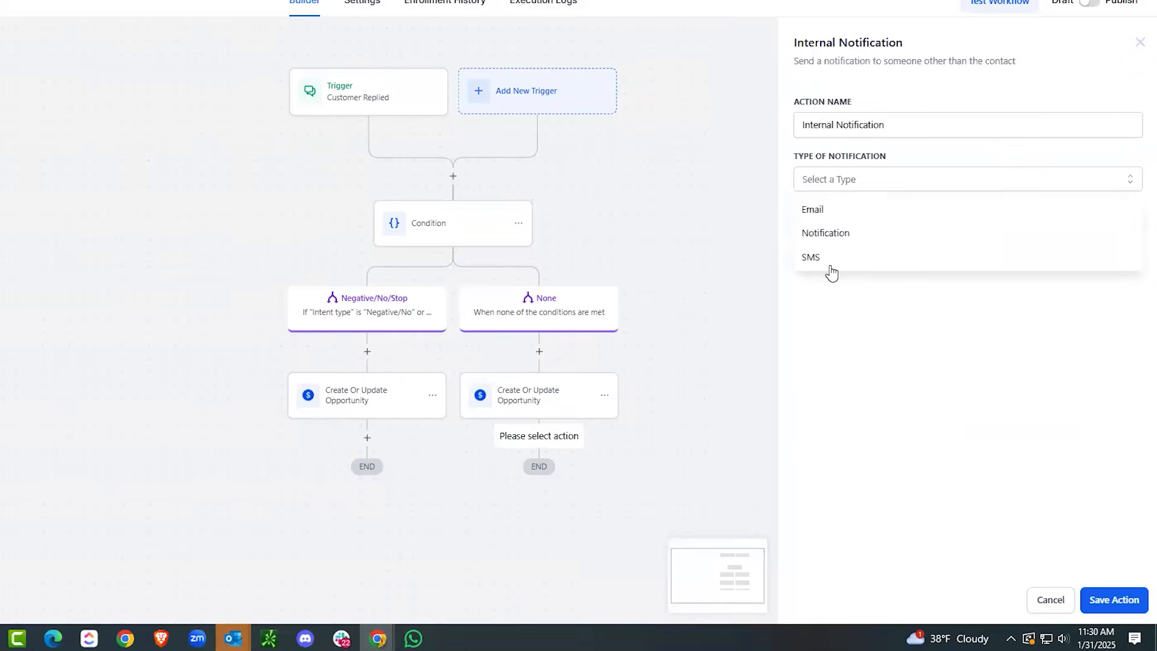
left_click(831, 259)
Write the notification message "{{contact.name}} just responded in a text, here is his message: {{message.body}}" using custom values for the placeholders.
left_click(809, 346)
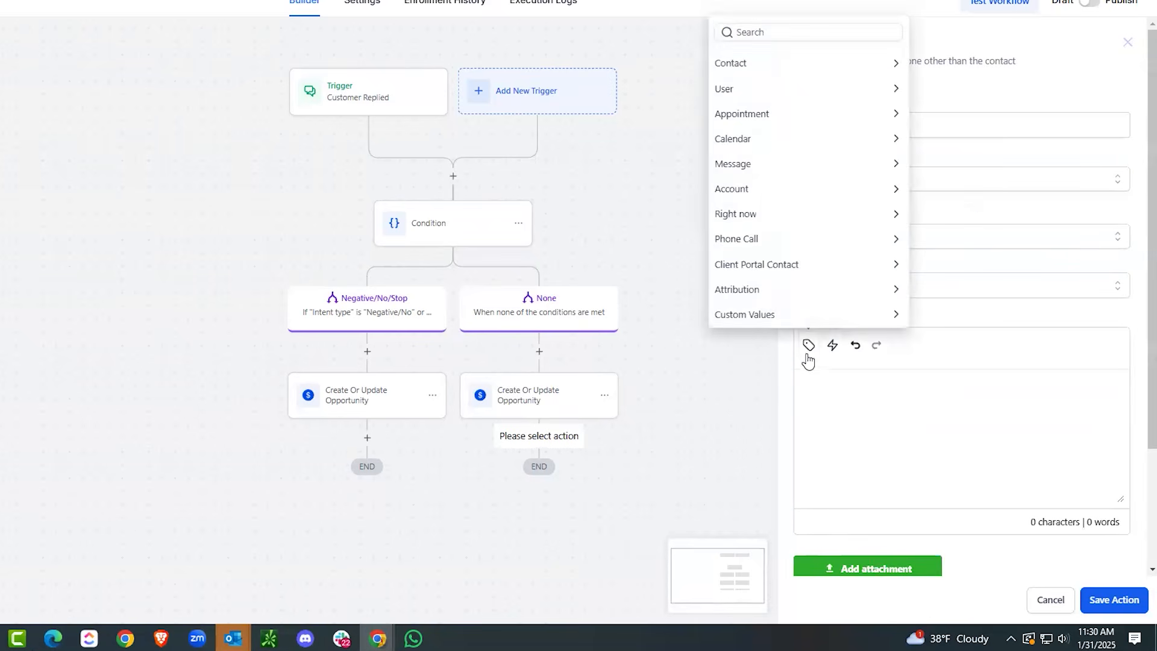
left_click(805, 63)
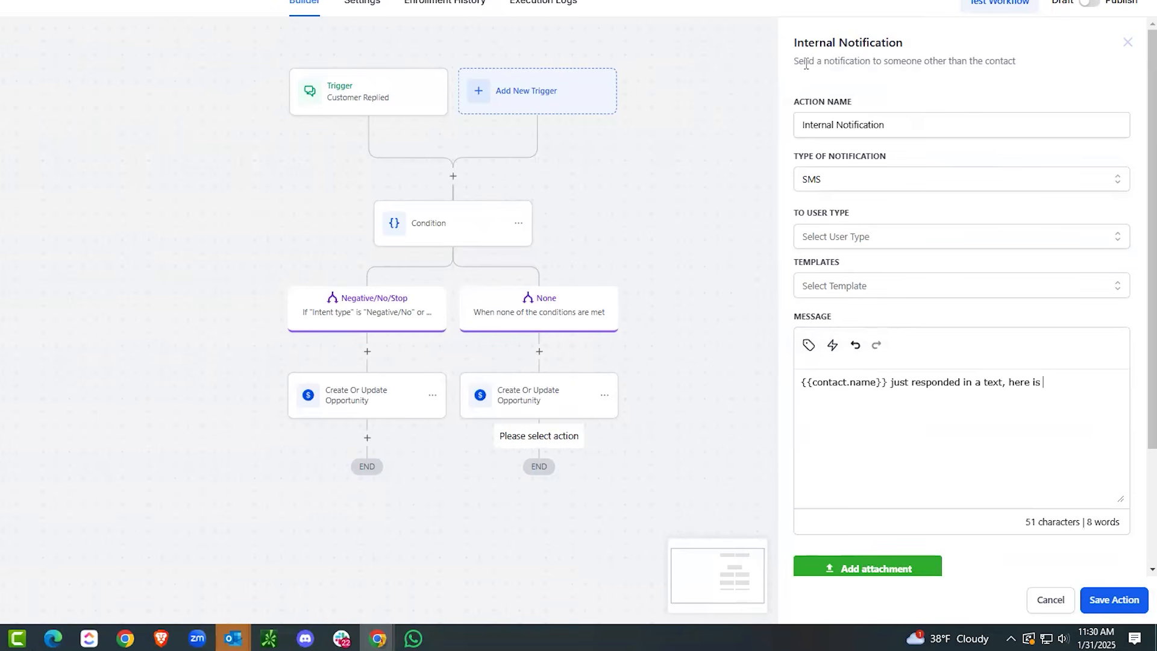
type("ge:")
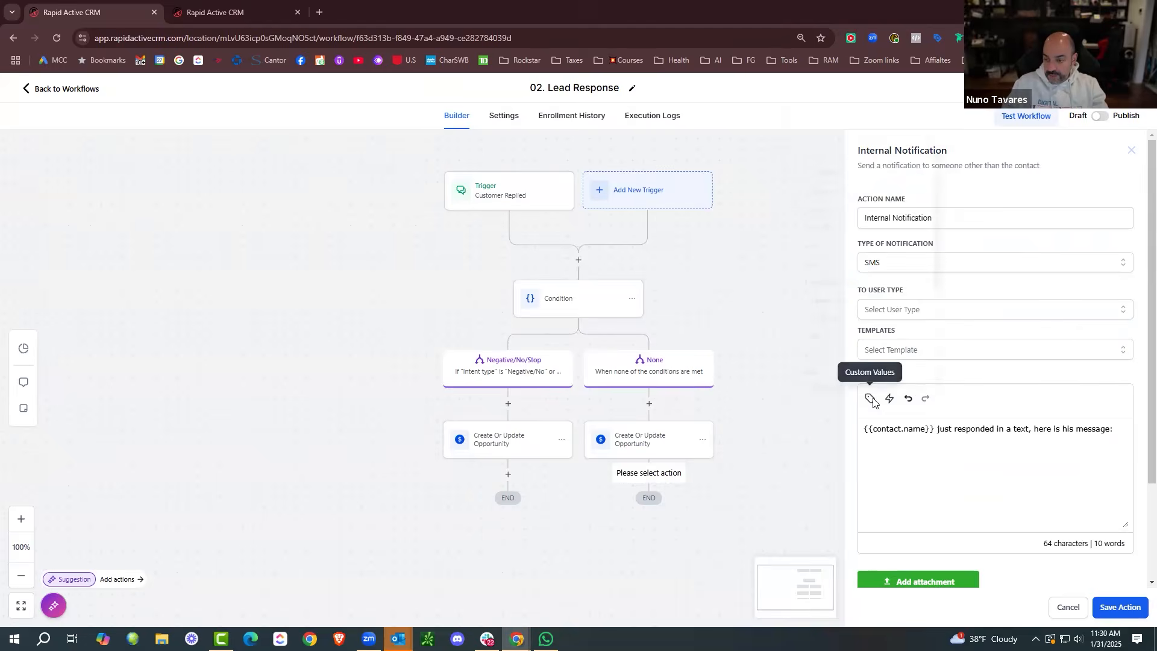
left_click(809, 345)
left_click(819, 142)
left_click(841, 258)
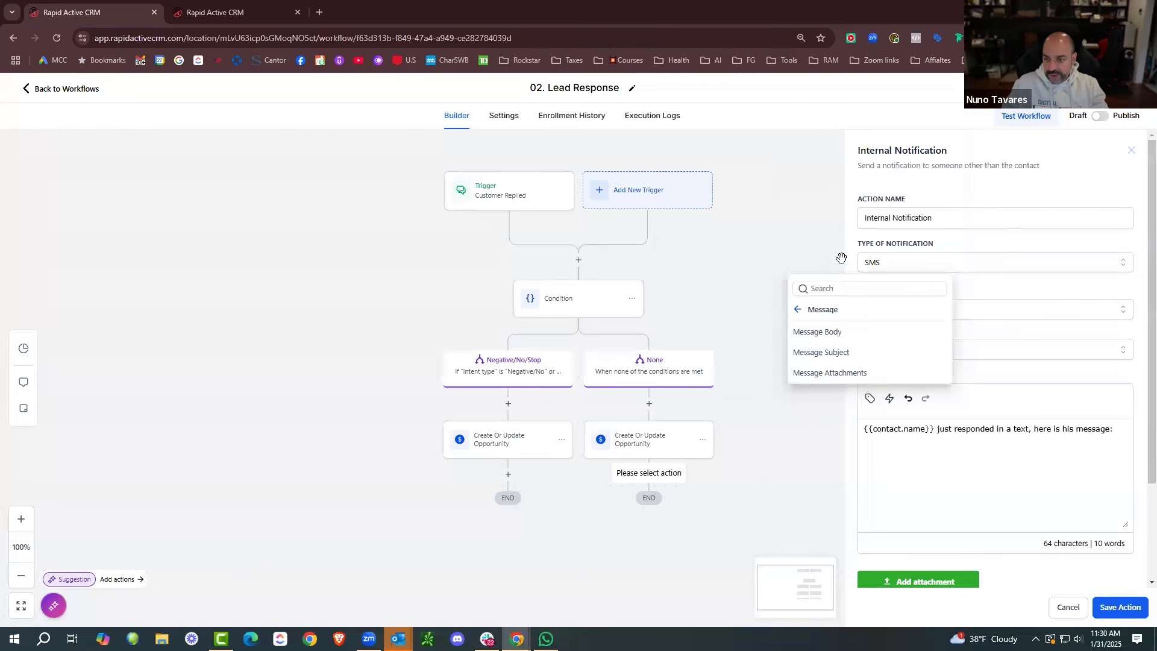
left_click(858, 334)
Reword "his message" as "the message" and end the text with ", reach out to them on this number: {{contact.phone}}".
type(", reach out to")
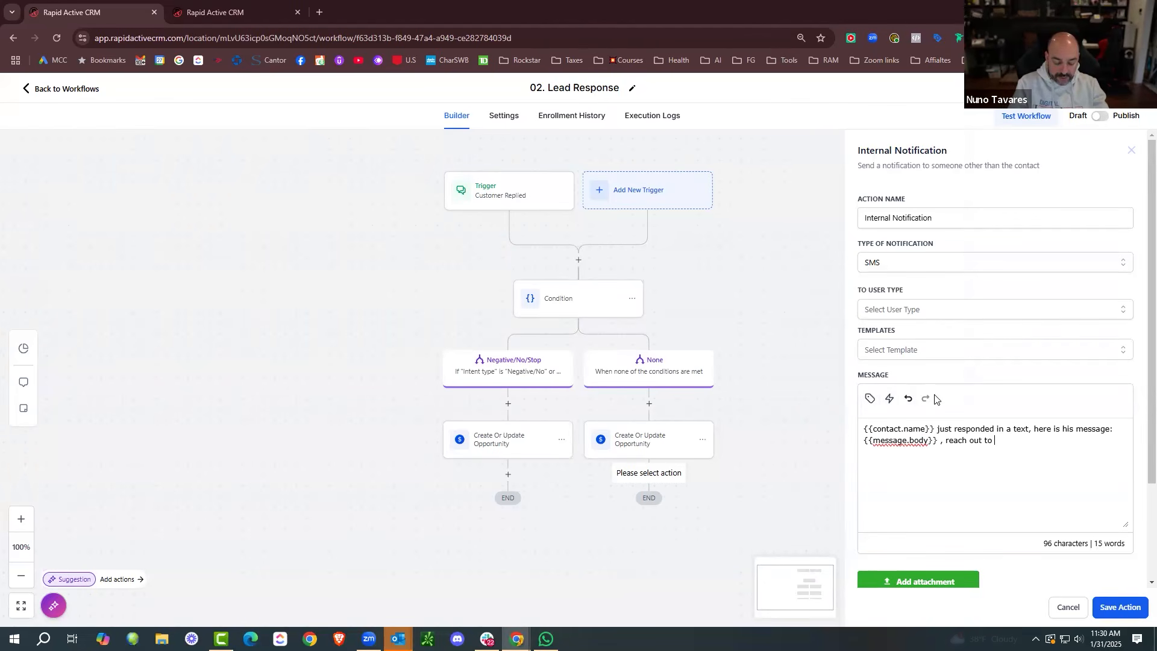
type(" them on this number:")
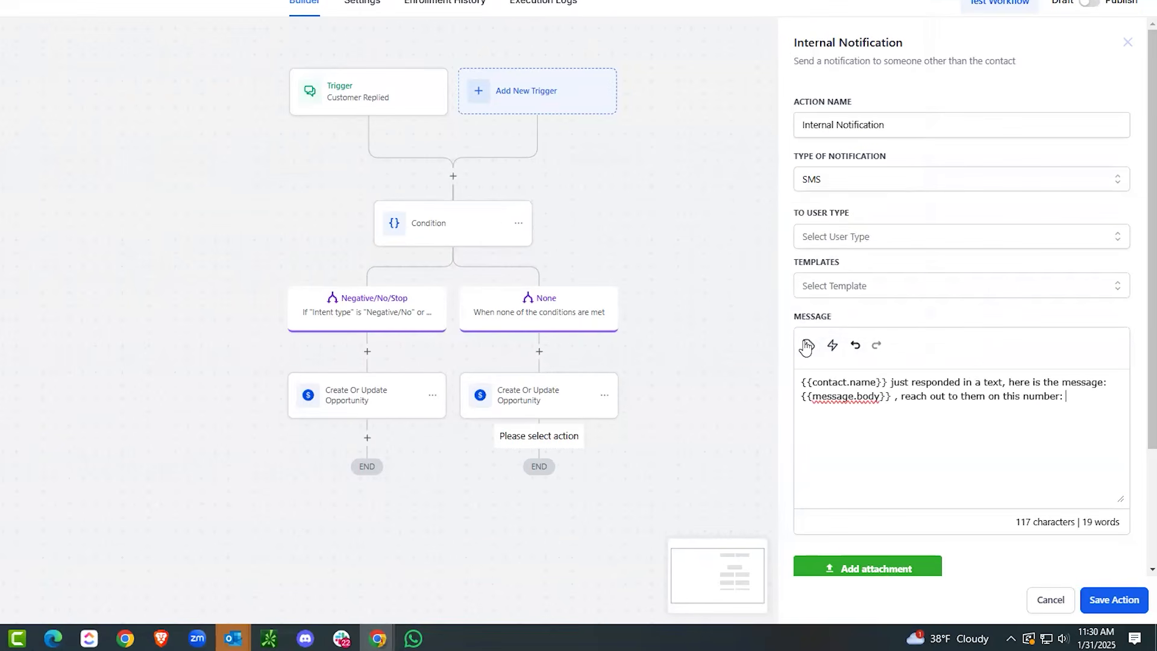
left_click(869, 399)
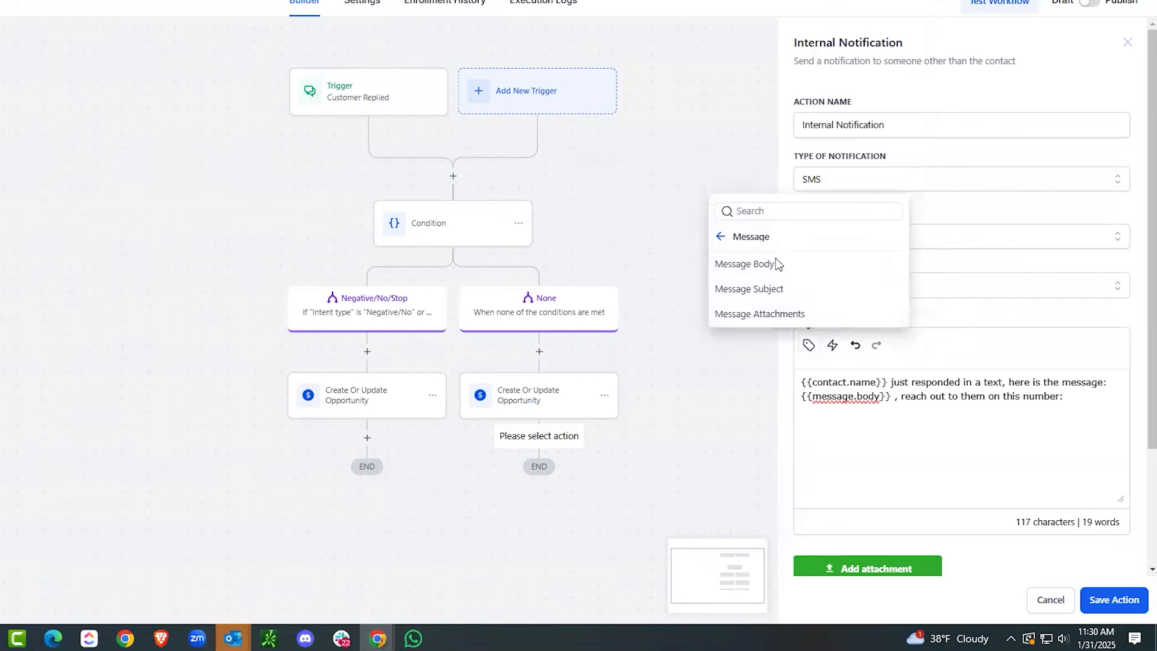
left_click(720, 236)
left_click(747, 69)
left_click(734, 160)
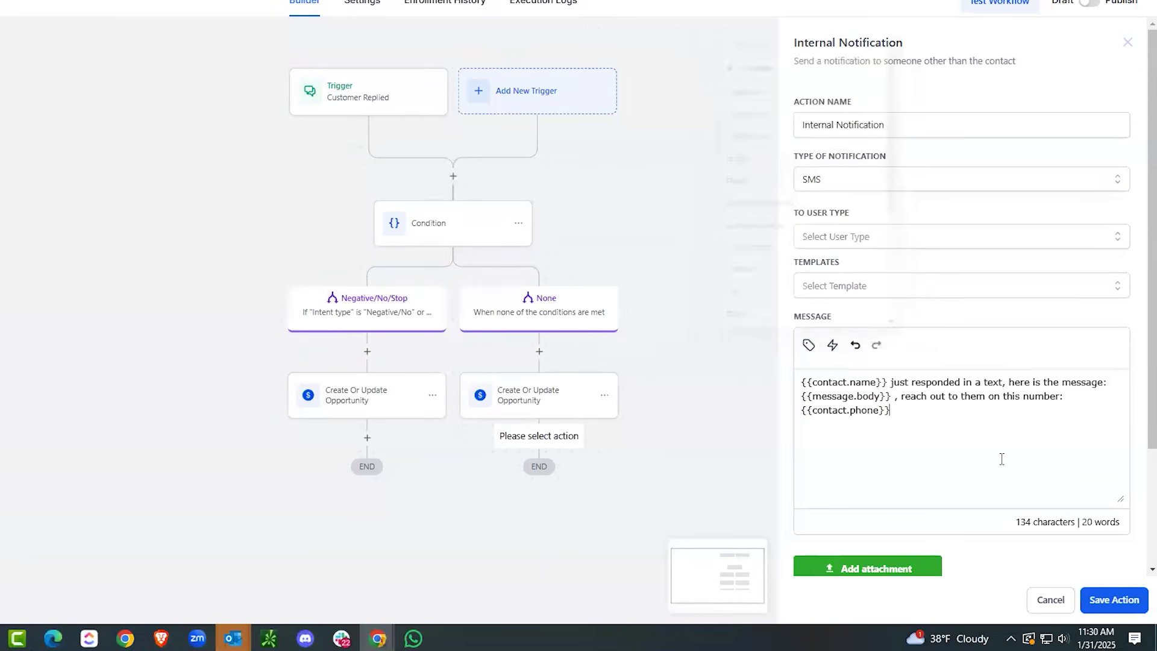
Set the notification's recipient type to Assigned User and save the action.
left_click(878, 277)
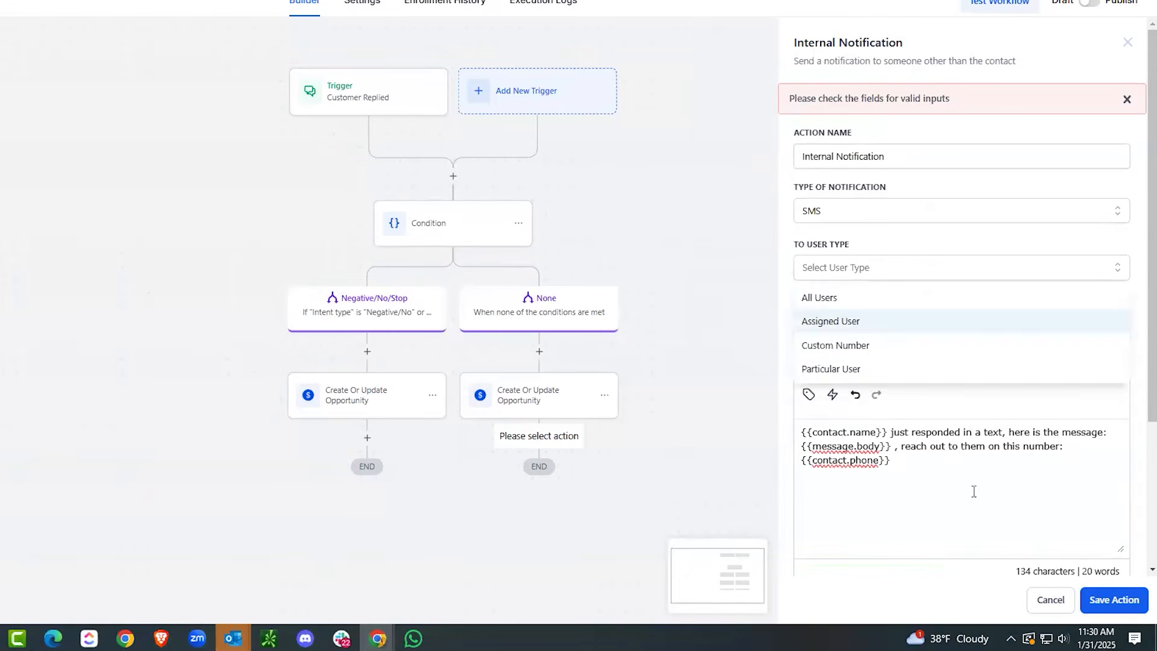
left_click(905, 319)
left_click(1114, 599)
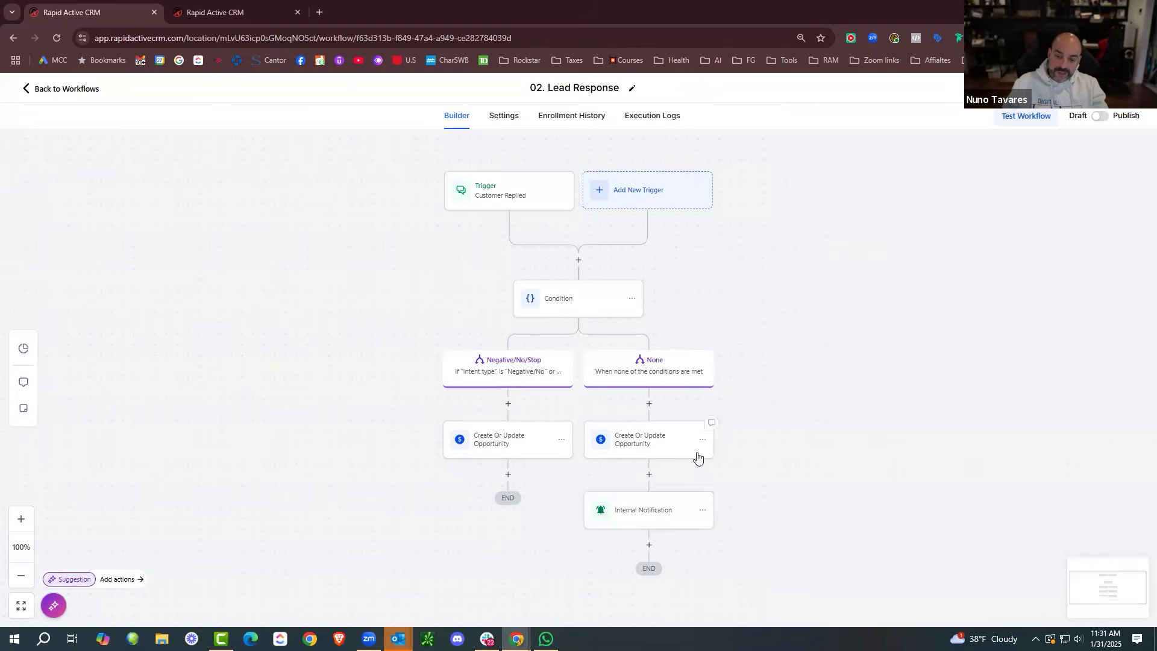
Save the 02. Lead Response workflow as published and return to the workflow list.
left_click(1120, 88)
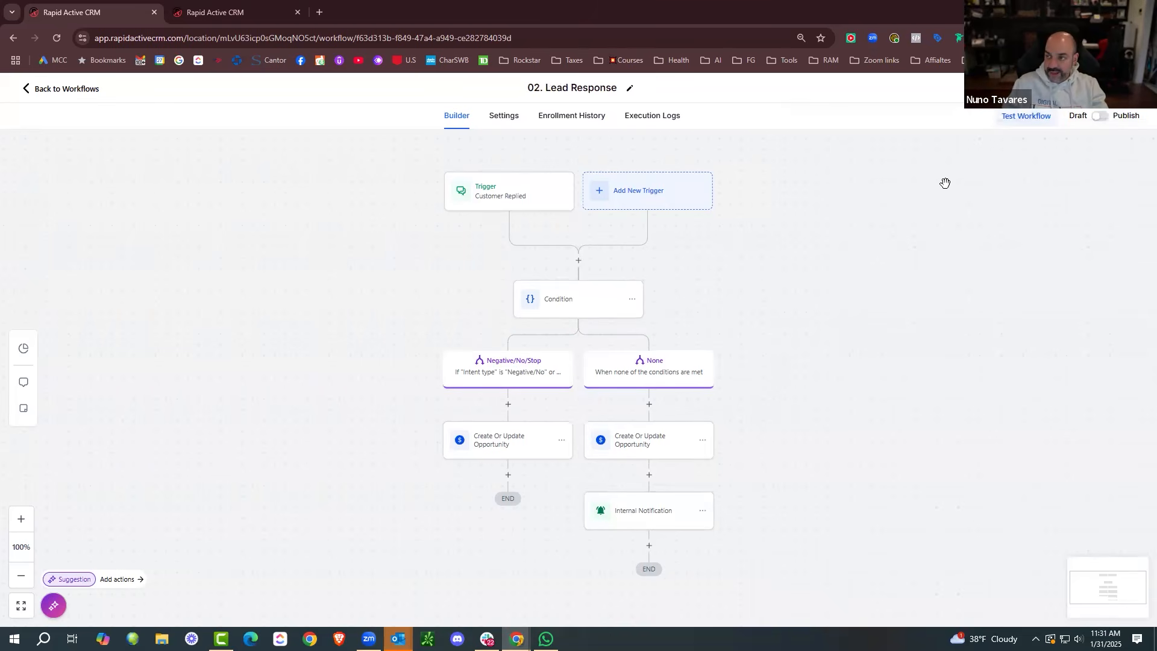
left_click(61, 91)
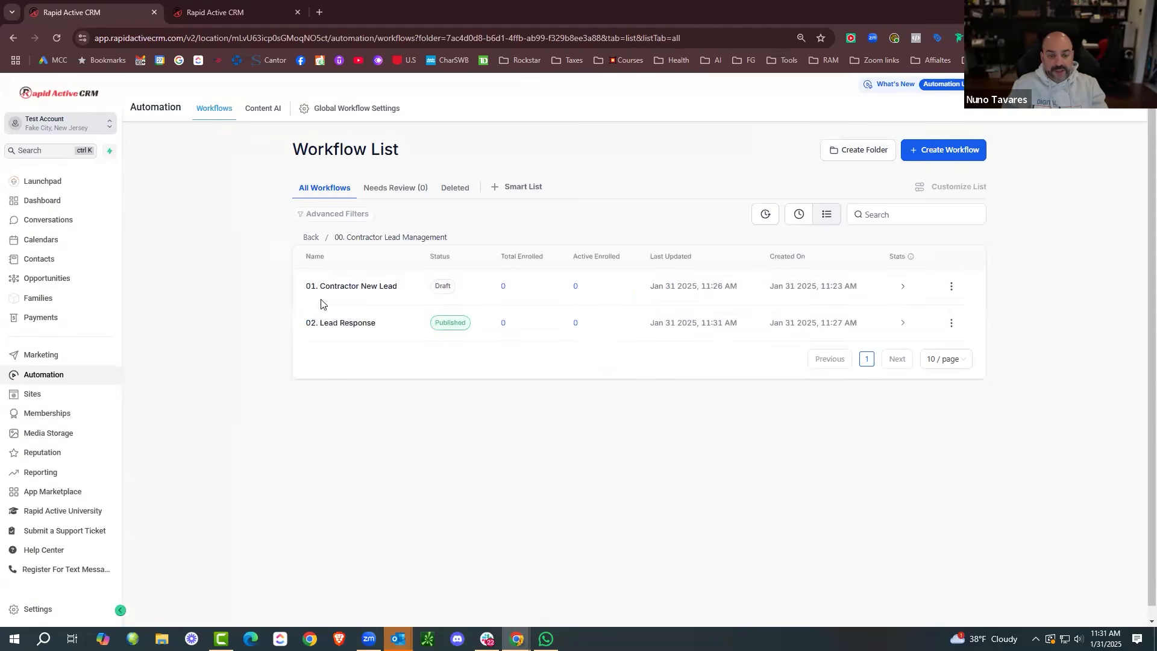
left_click(205, 14)
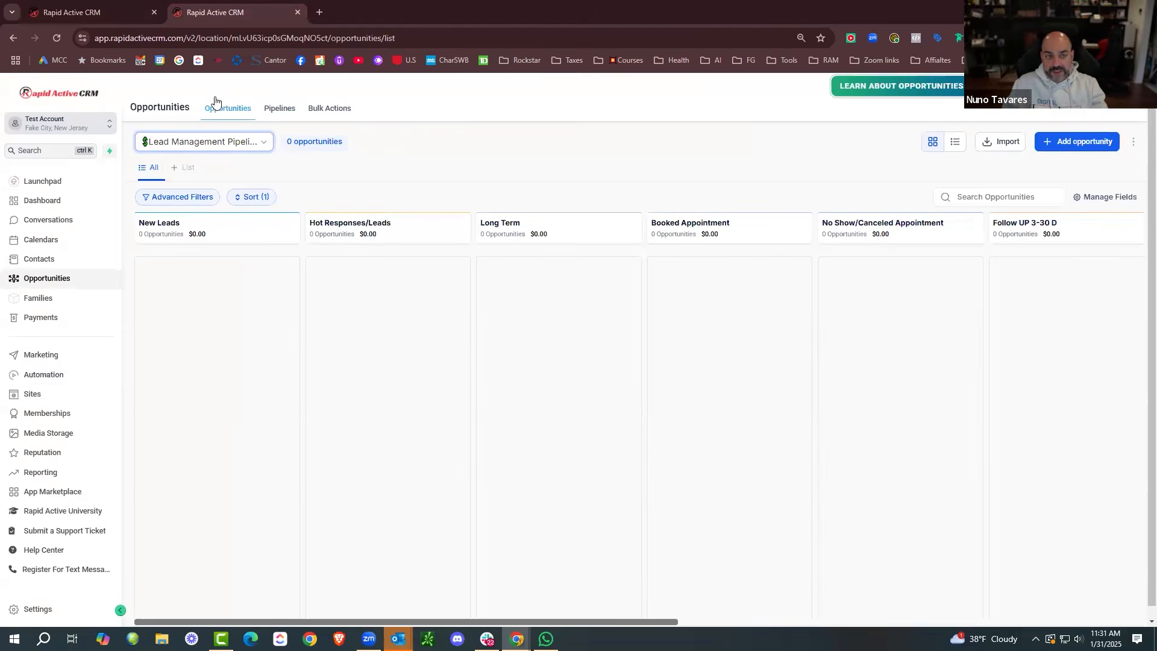
left_click(126, 13)
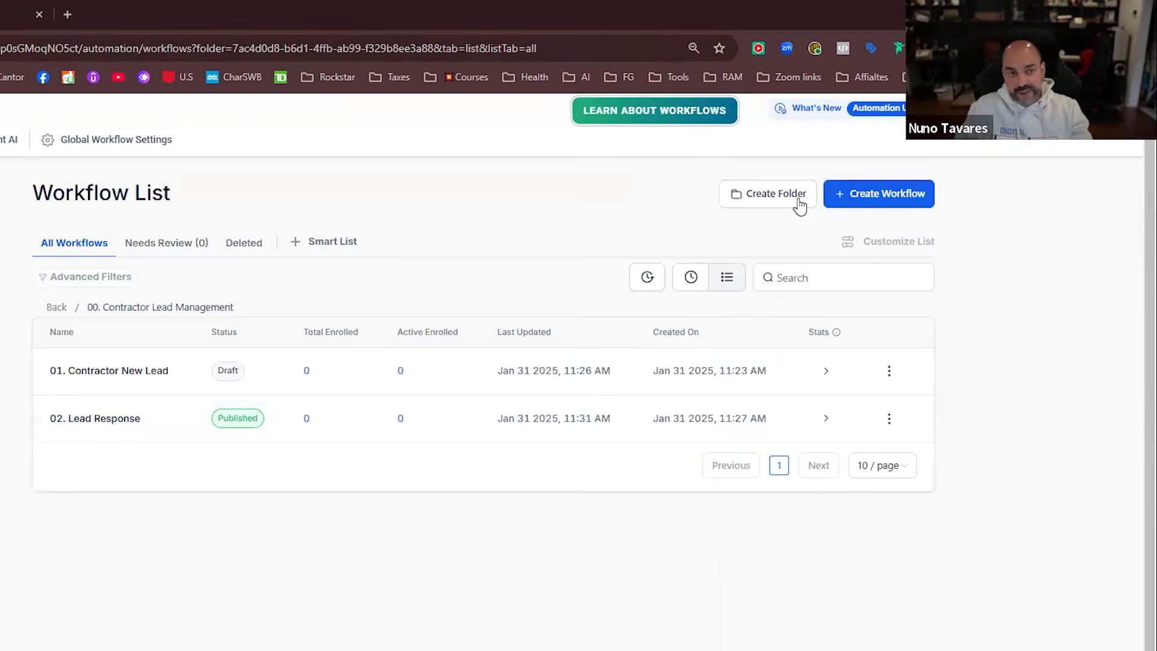
Create a new workflow in the Contractor Lead Management folder from the Appointment Confirmation + Reminder recipe.
left_click(752, 194)
left_click(467, 507)
left_click(575, 542)
left_click(907, 194)
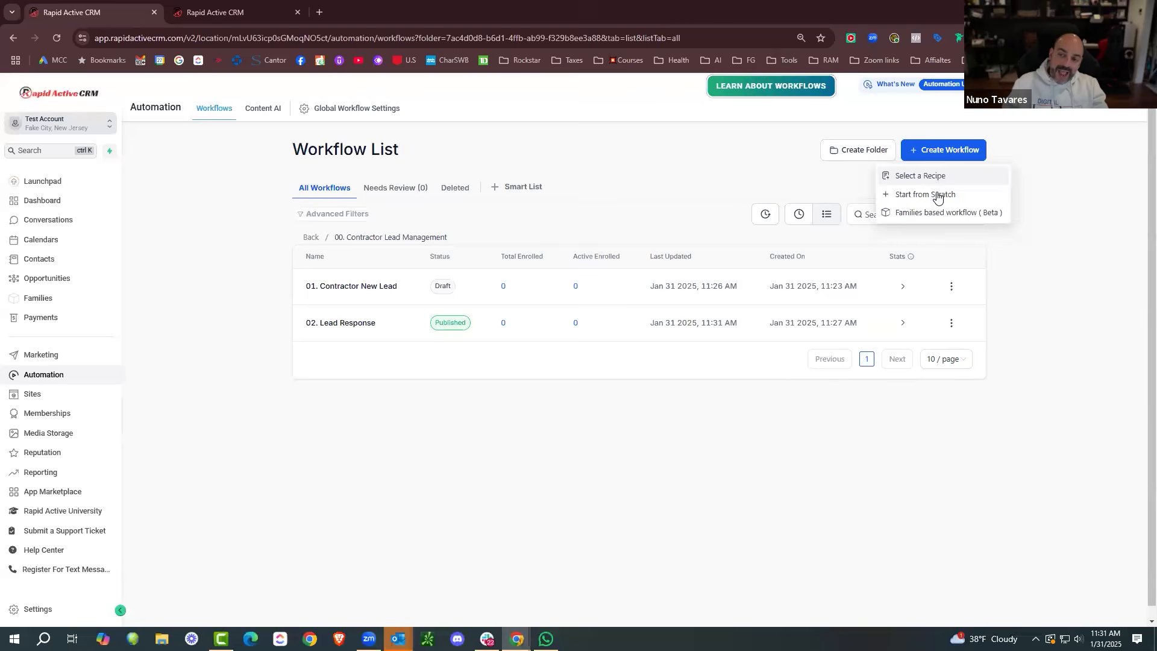
left_click(867, 225)
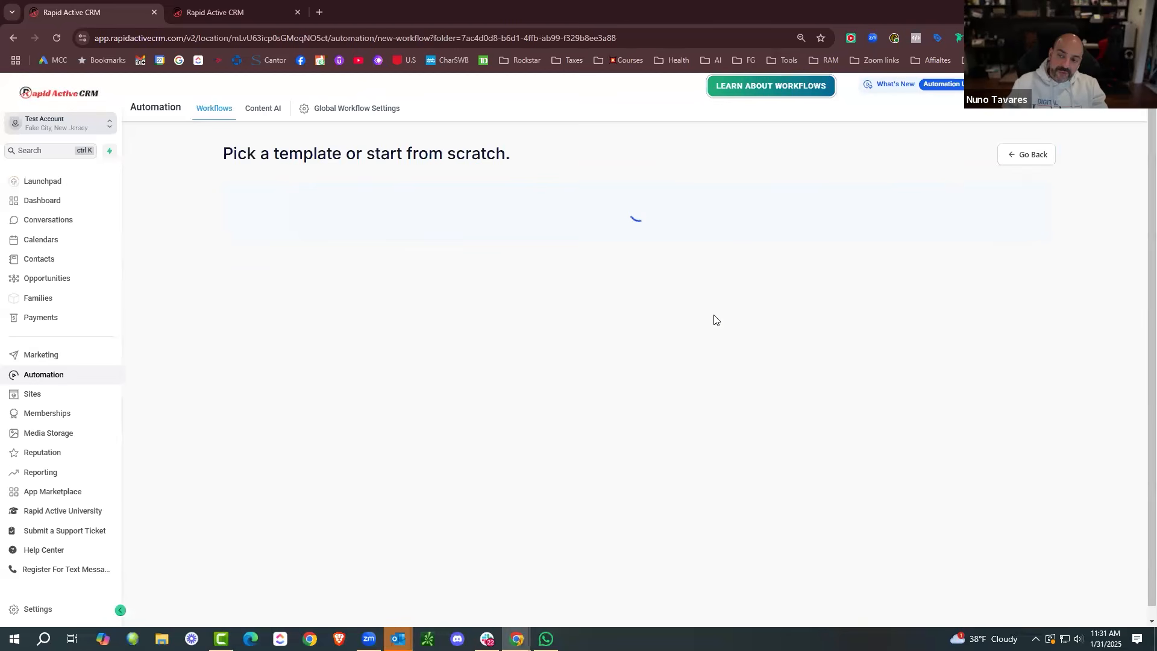
scroll(602, 329, "down", 13)
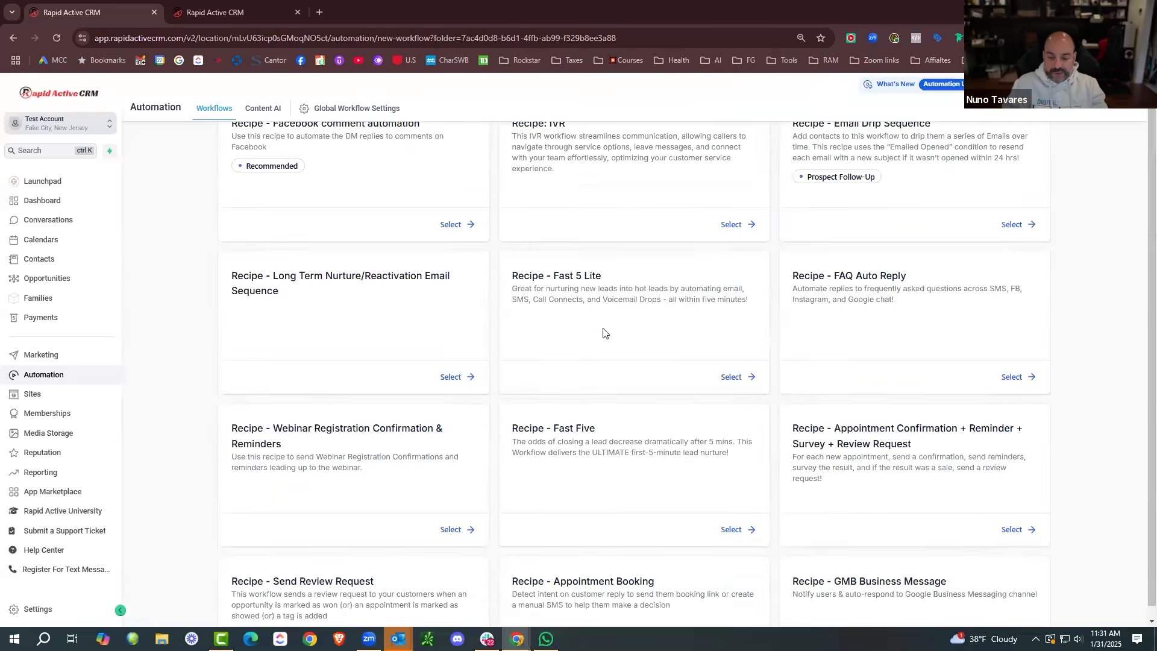
left_click(543, 483)
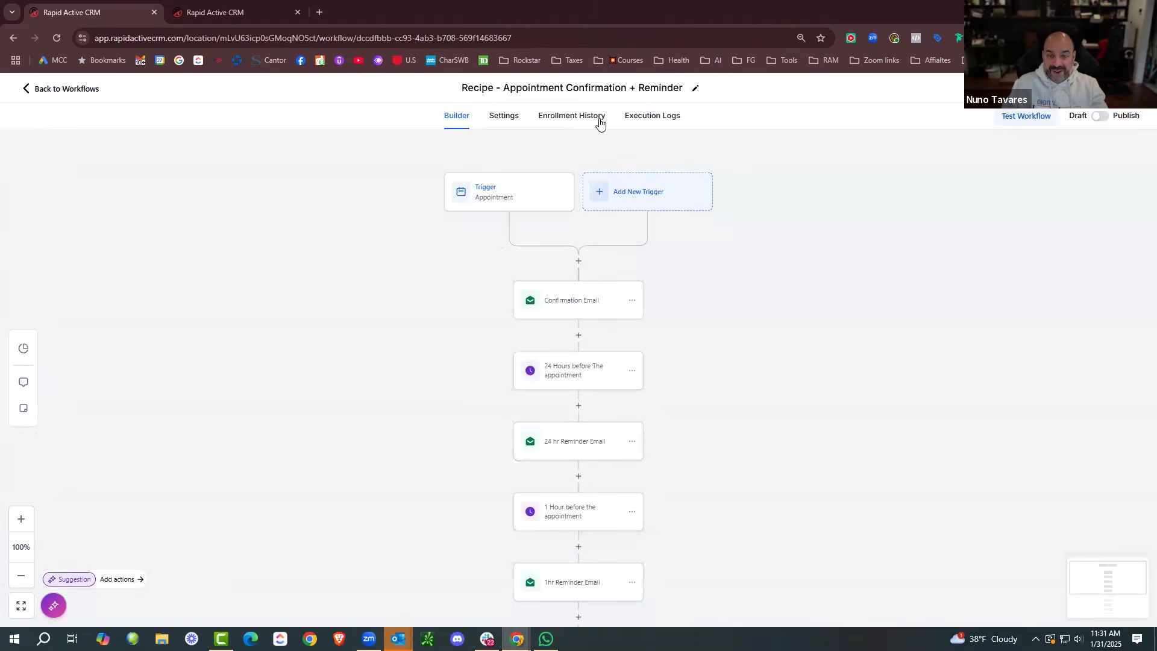
left_click(525, 202)
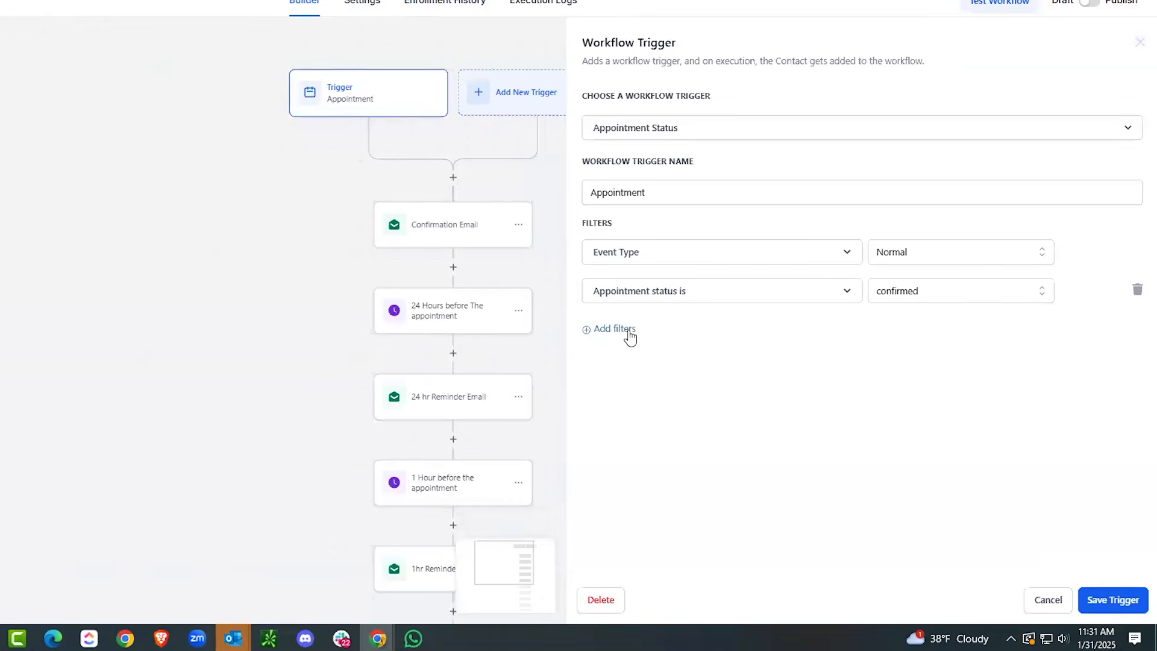
left_click(630, 330)
left_click(633, 332)
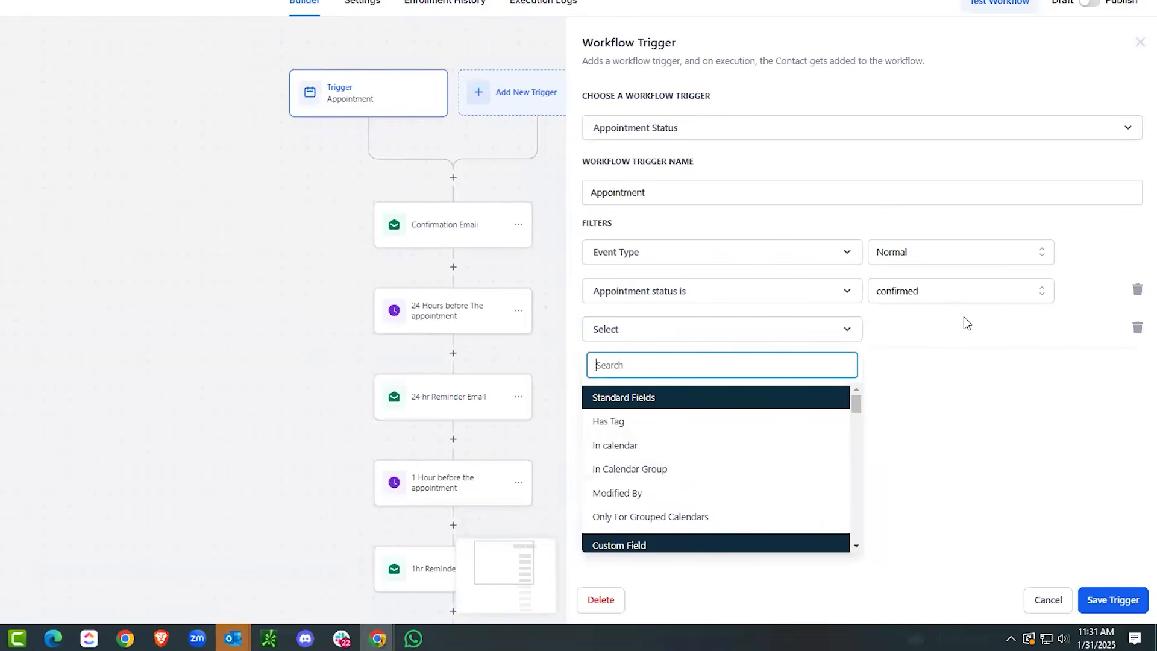
left_click(1137, 327)
left_click(1048, 600)
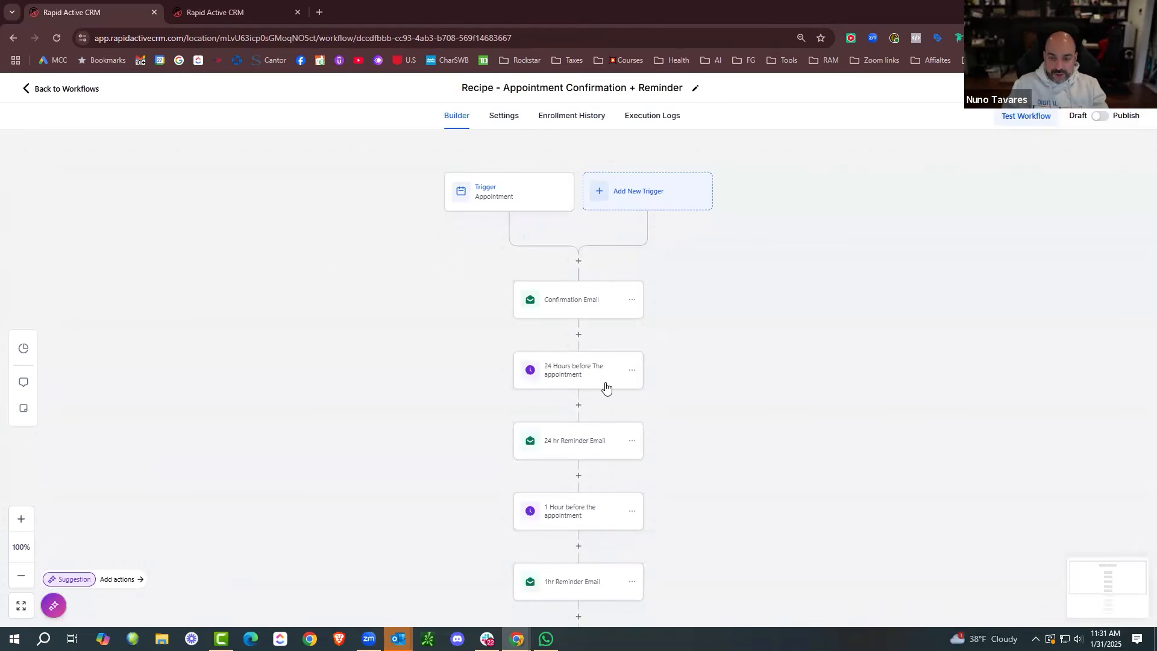
scroll(596, 417, "down", 7)
scroll(582, 234, "up", 7)
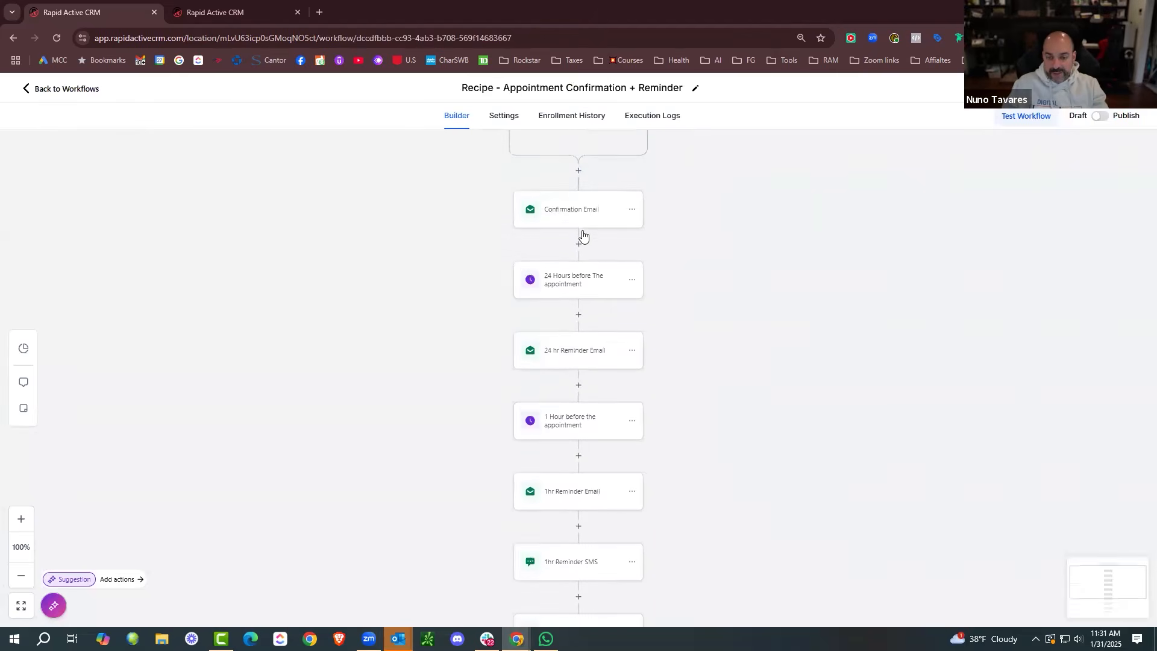
Try to add an In calendar filter to the Appointment trigger, searching the calendars for "intro".
left_click(517, 224)
left_click(731, 388)
left_click(742, 386)
left_click(753, 479)
left_click(996, 388)
left_click(800, 386)
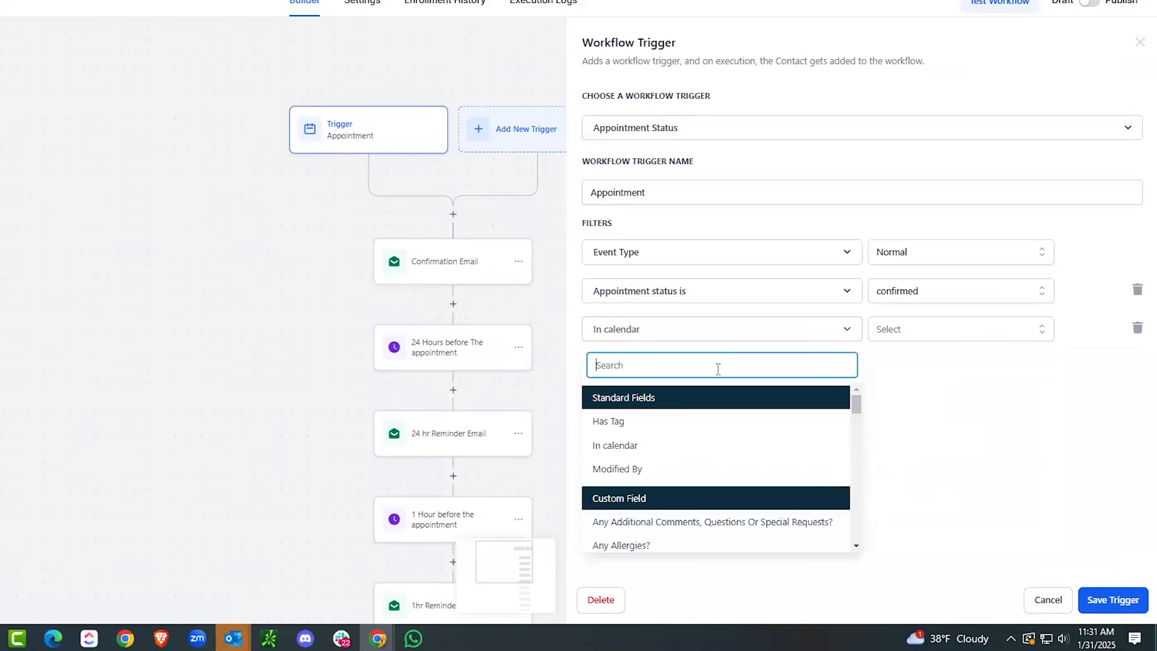
left_click(715, 446)
left_click(942, 331)
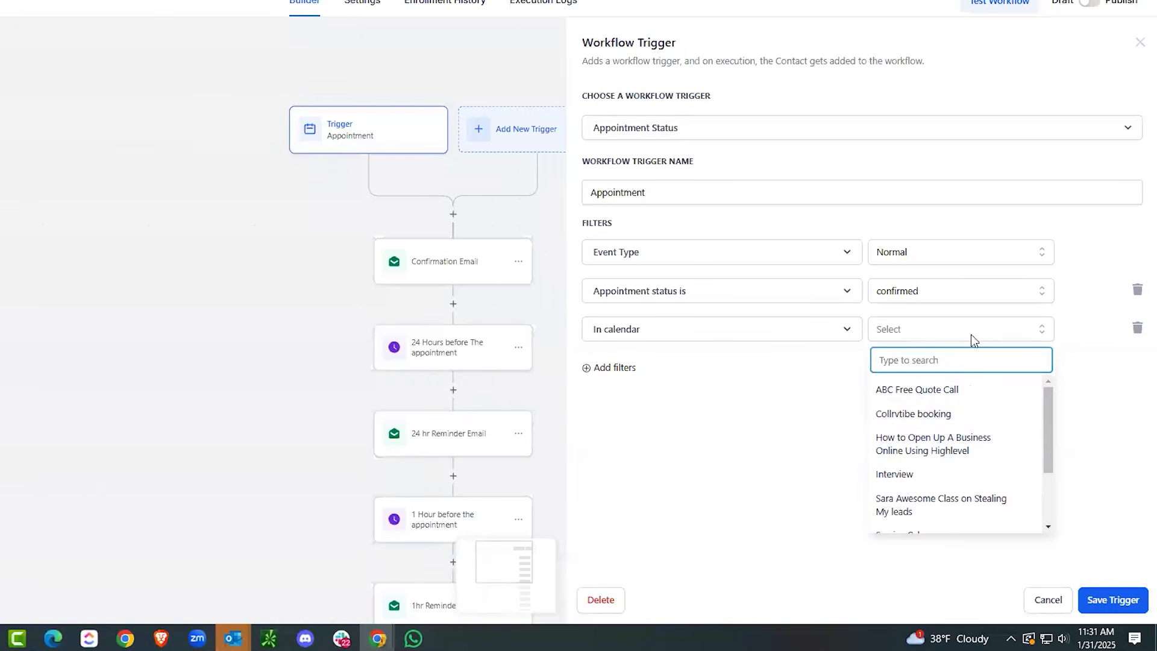
type("intro")
left_click(733, 331)
left_click(1135, 329)
Add an In Calendar Group filter set to Intro Calls to the Appointment trigger and save the trigger.
left_click(604, 330)
left_click(651, 328)
left_click(663, 468)
left_click(956, 329)
left_click(958, 389)
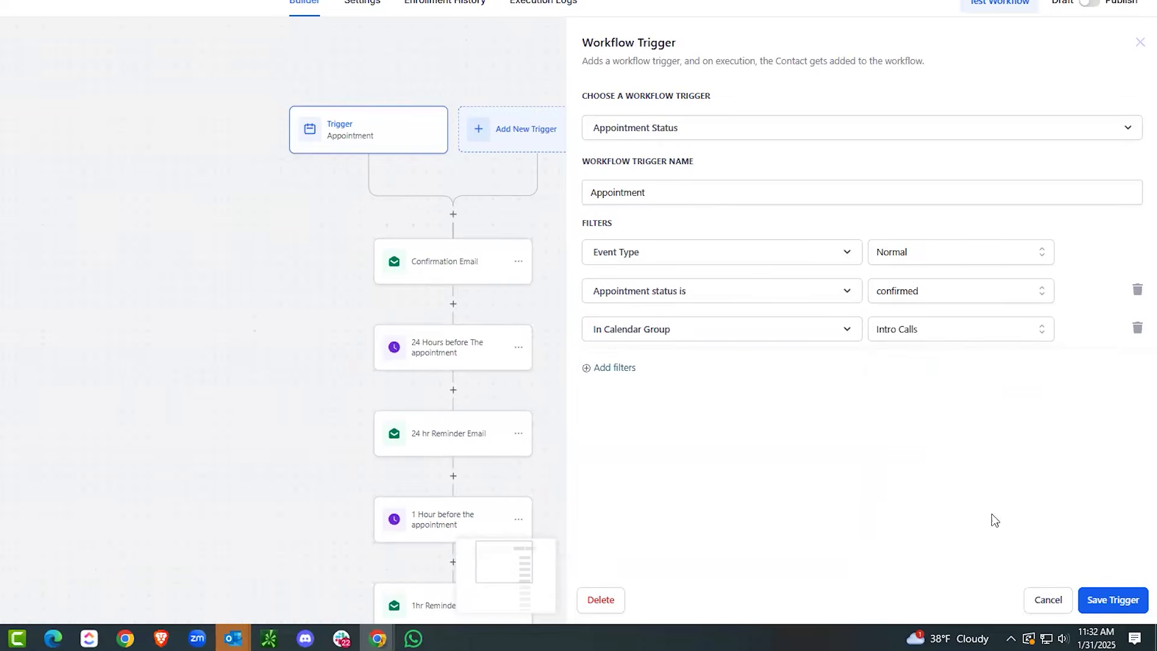
left_click(1104, 599)
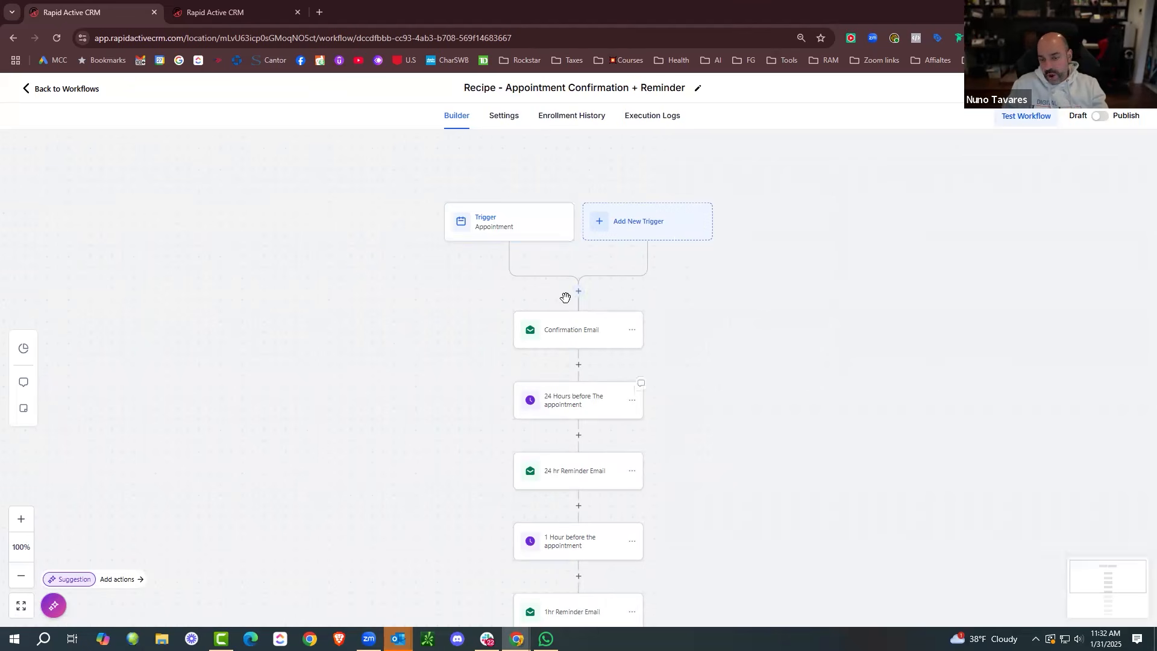
Insert a Create Or Update Opportunity action between the trigger and the Confirmation Email.
left_click(579, 293)
type("ap")
double_click(925, 194)
key("BackSpace")
type("opp")
left_click(880, 303)
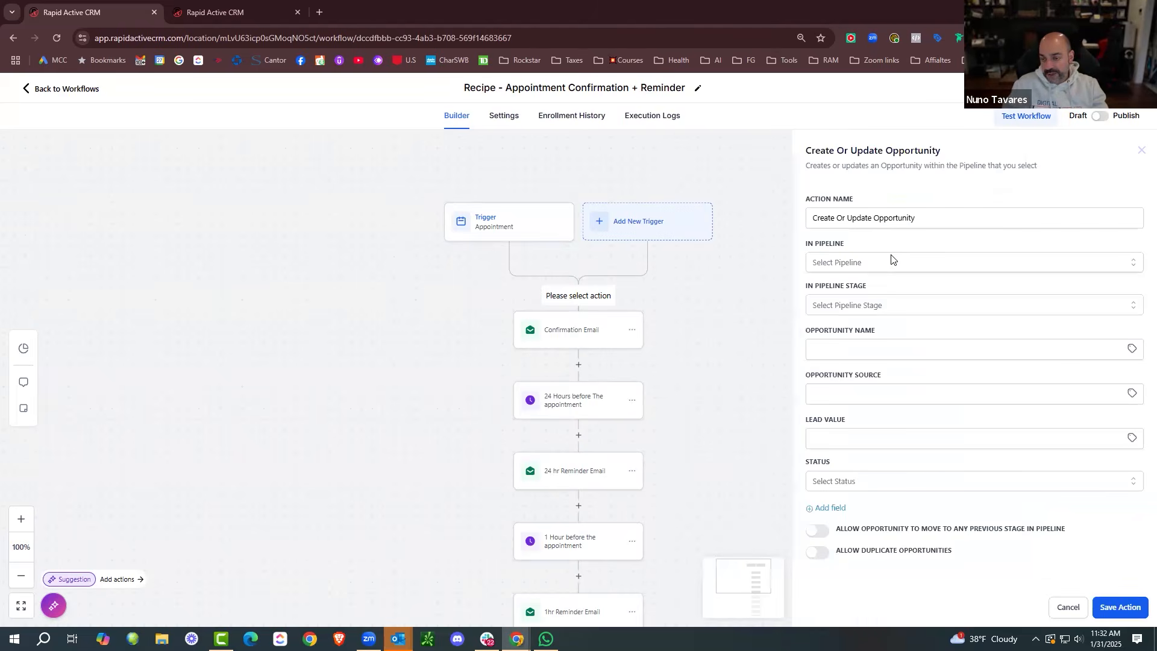
Set the opportunity to Lead Management Pipeline, stage Booked Appointment, fill in its name, and save the action.
left_click(890, 262)
left_click(886, 310)
left_click(883, 305)
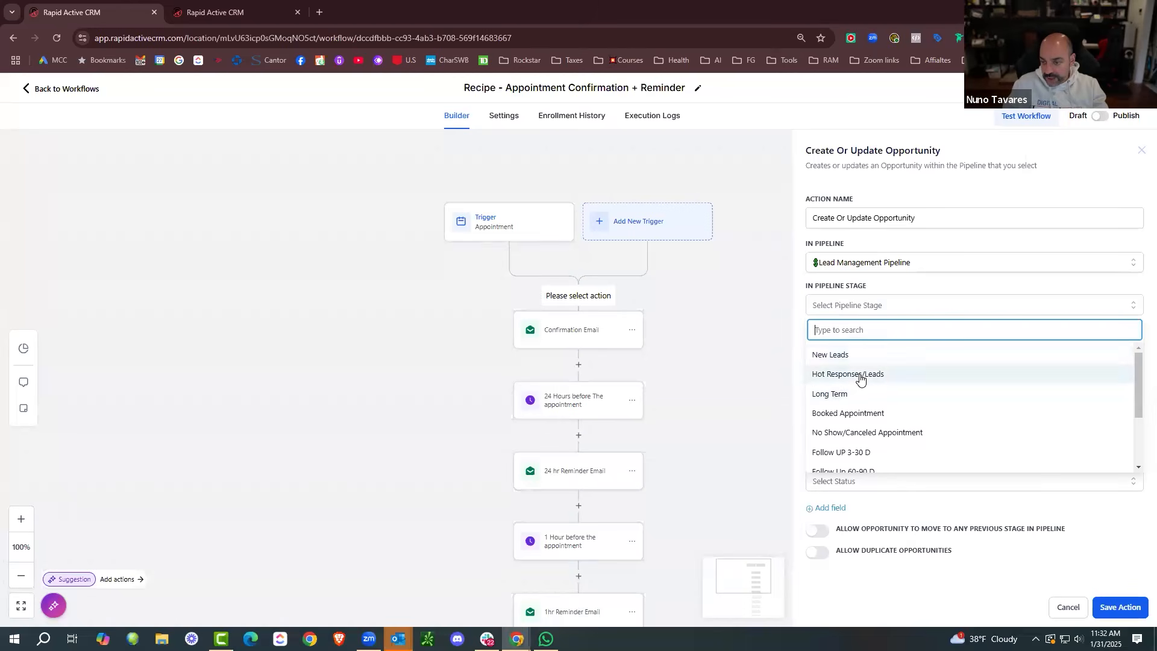
left_click(859, 413)
left_click(885, 351)
left_click(951, 383)
left_click(1119, 607)
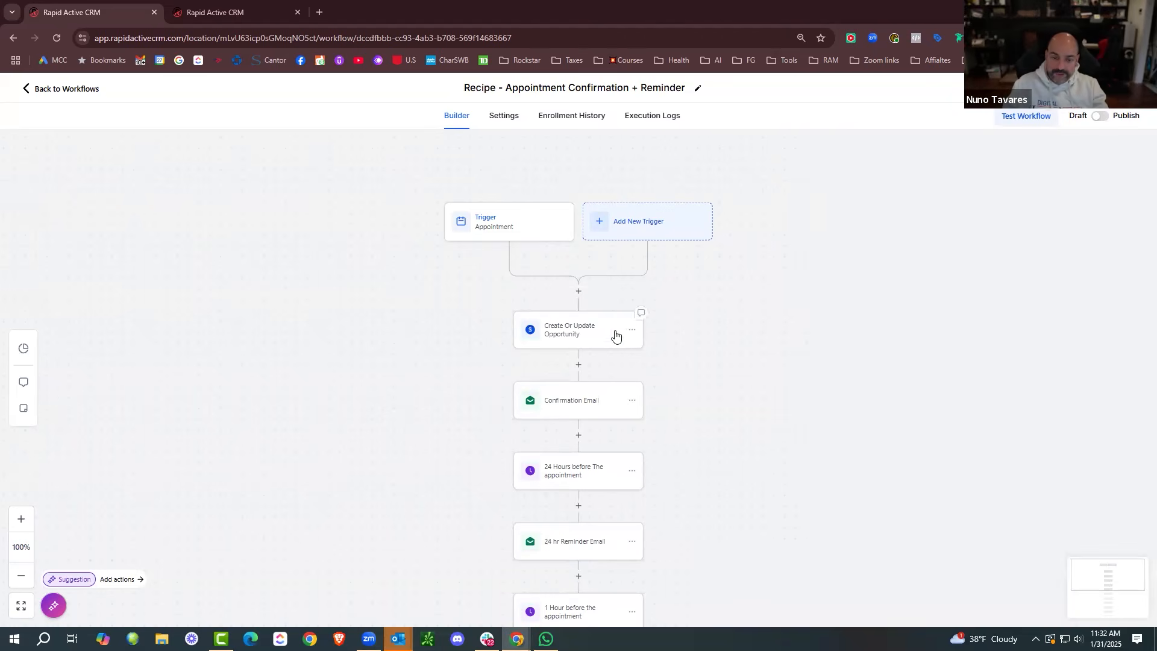
Insert an Internal Notification action between the opportunity action and the Confirmation Email, with SMS as its notification type.
scroll(578, 479, "down", 4)
scroll(688, 313, "up", 3)
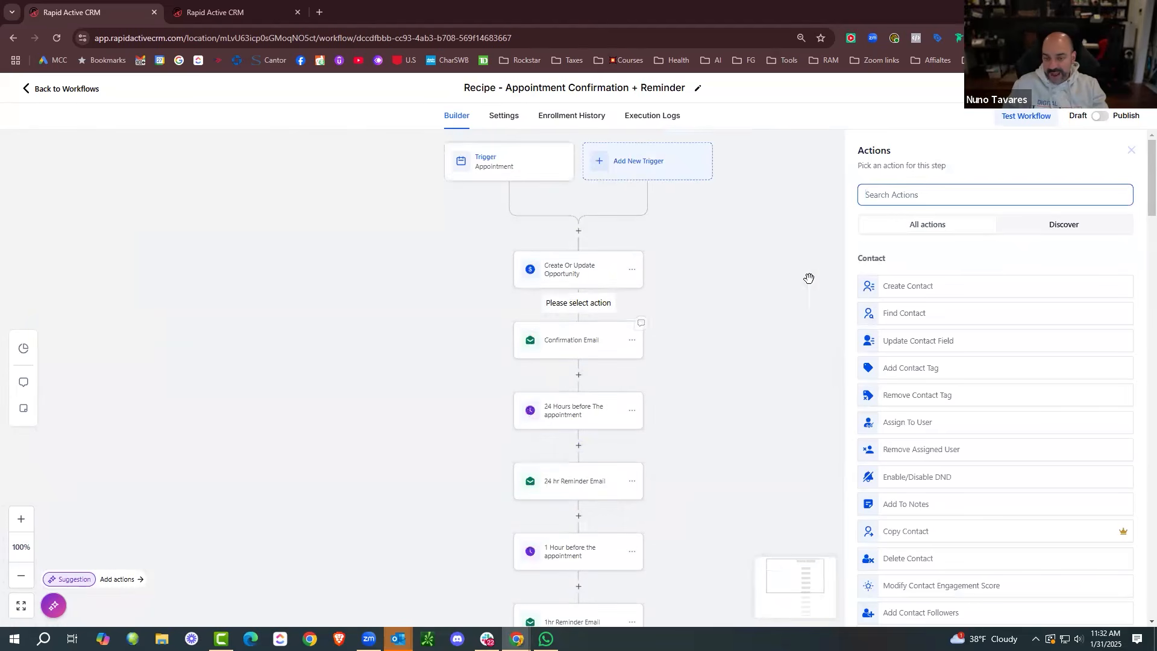
left_click(908, 194)
type("inter")
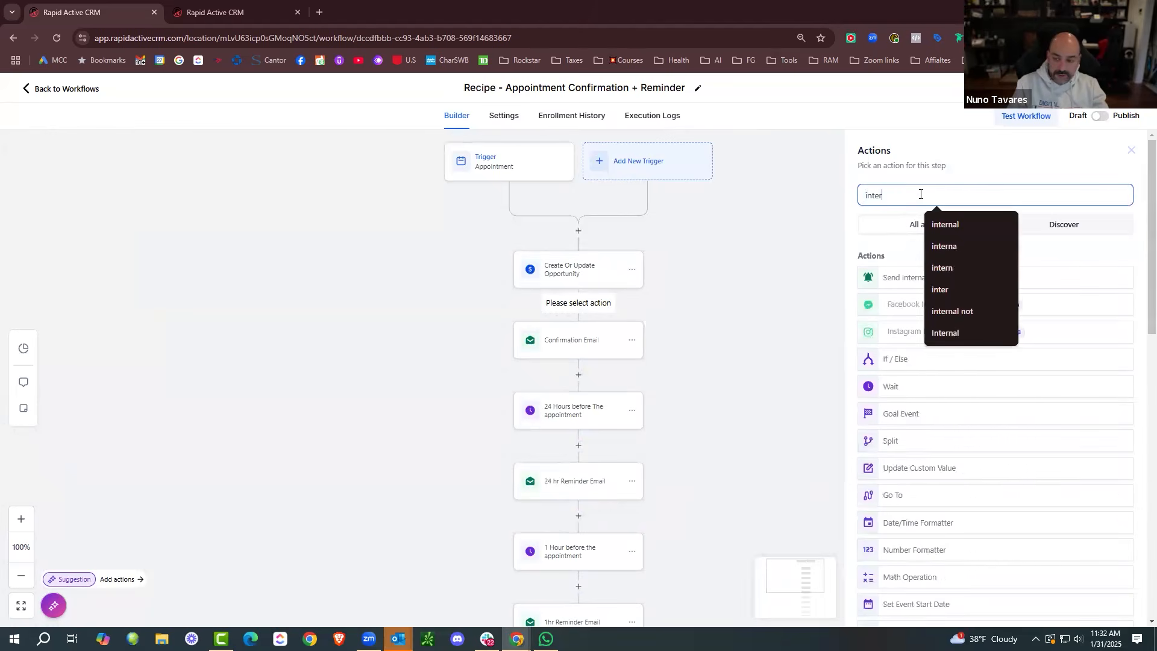
left_click(892, 283)
left_click(889, 265)
left_click(894, 328)
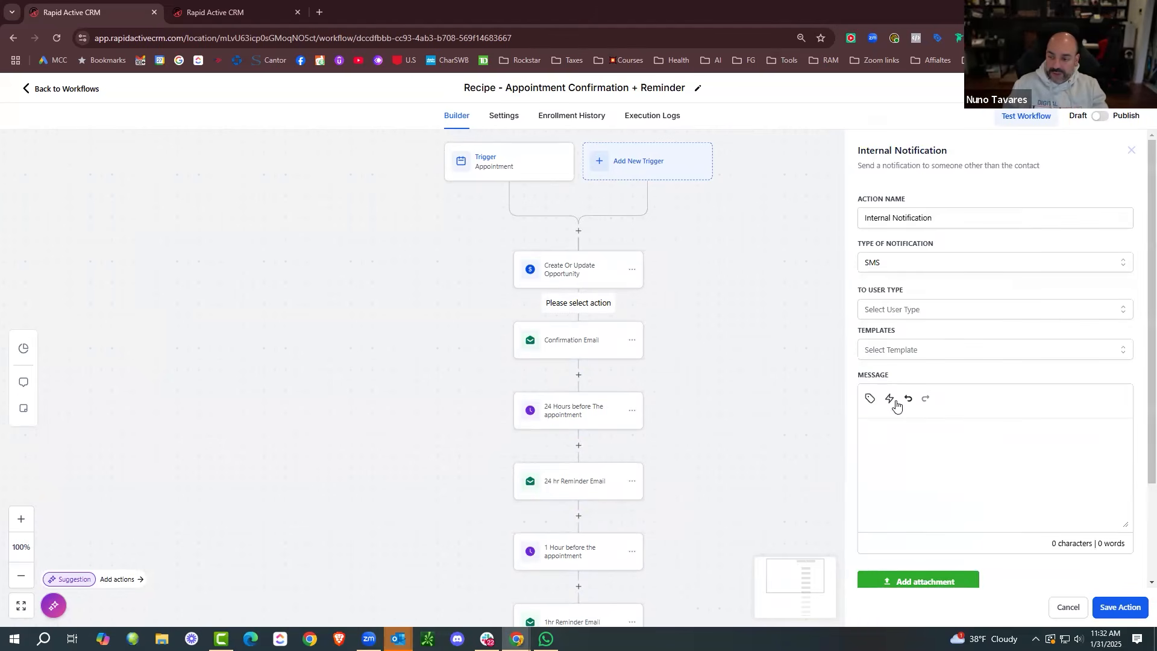
Write the notification message "You have an appointment with {{contact.name}} on {{appointment.start_time}}", using custom values for the contact name and start time.
left_click(879, 442)
type("You have an appointment with")
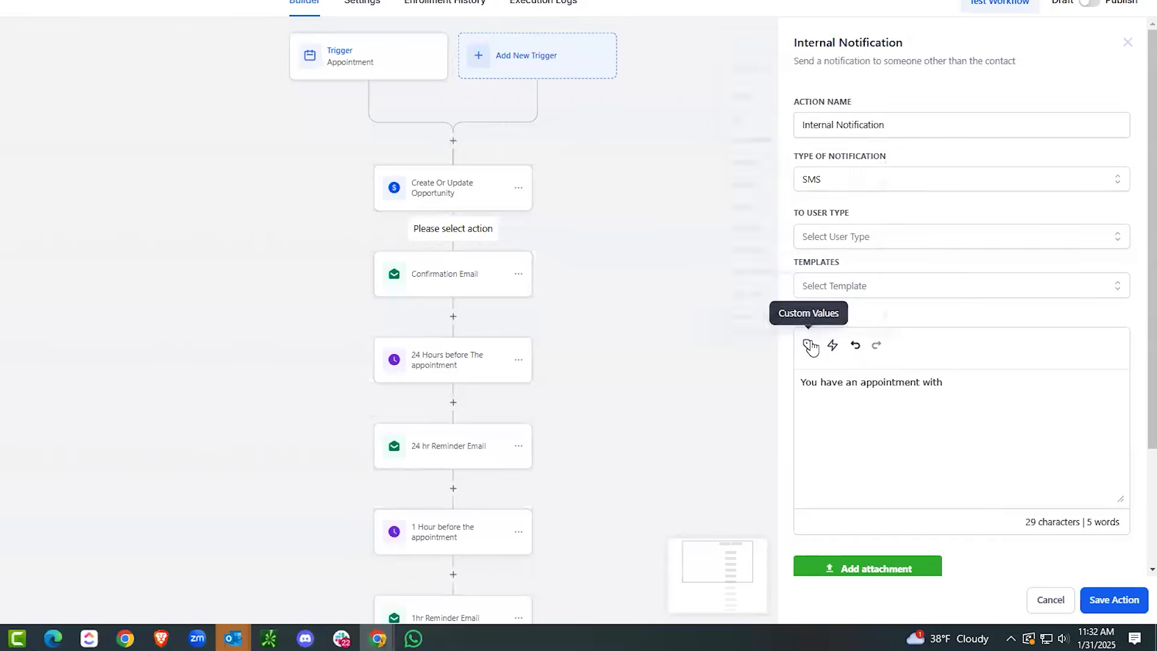
left_click(808, 345)
left_click(799, 63)
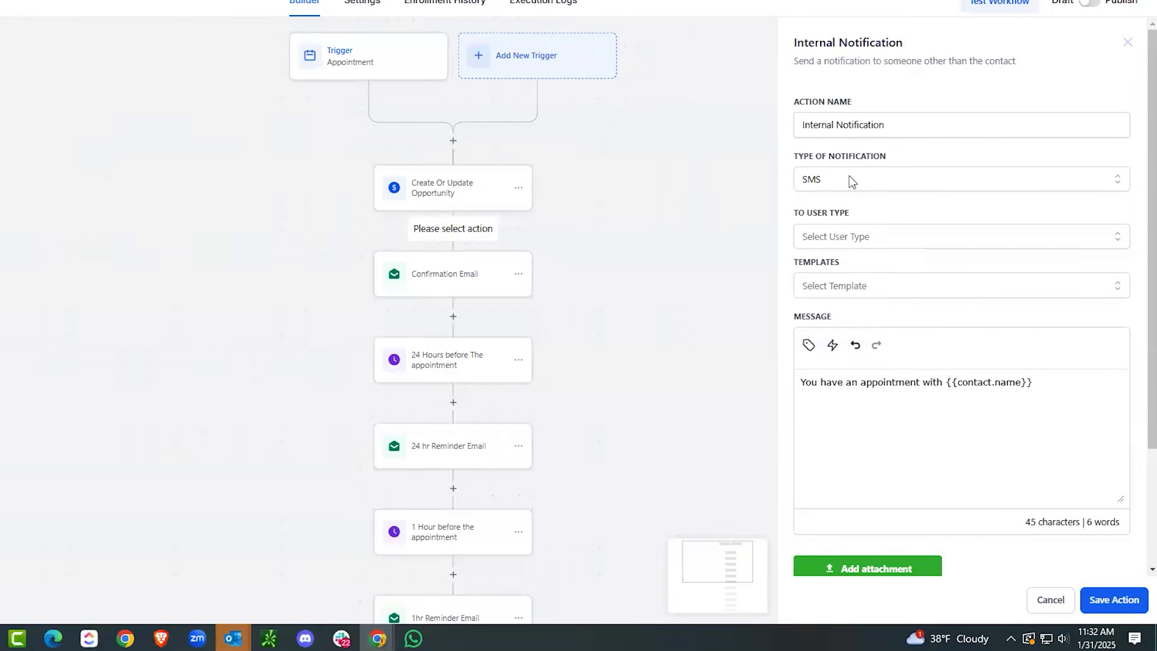
left_click(809, 344)
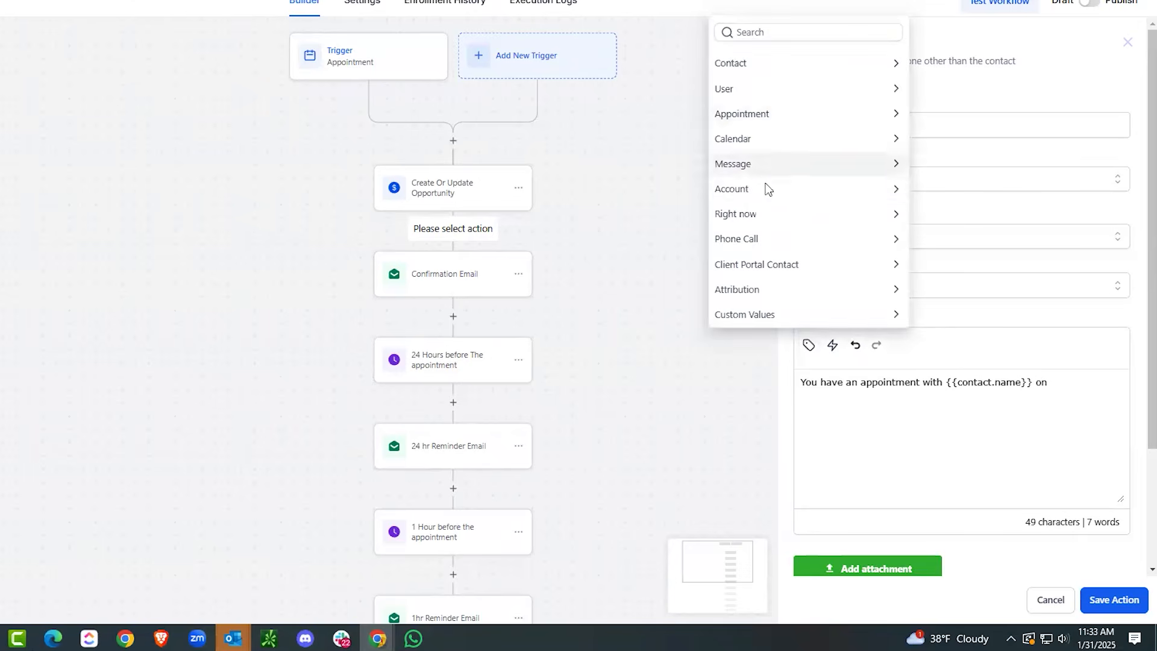
left_click(779, 112)
left_click(806, 83)
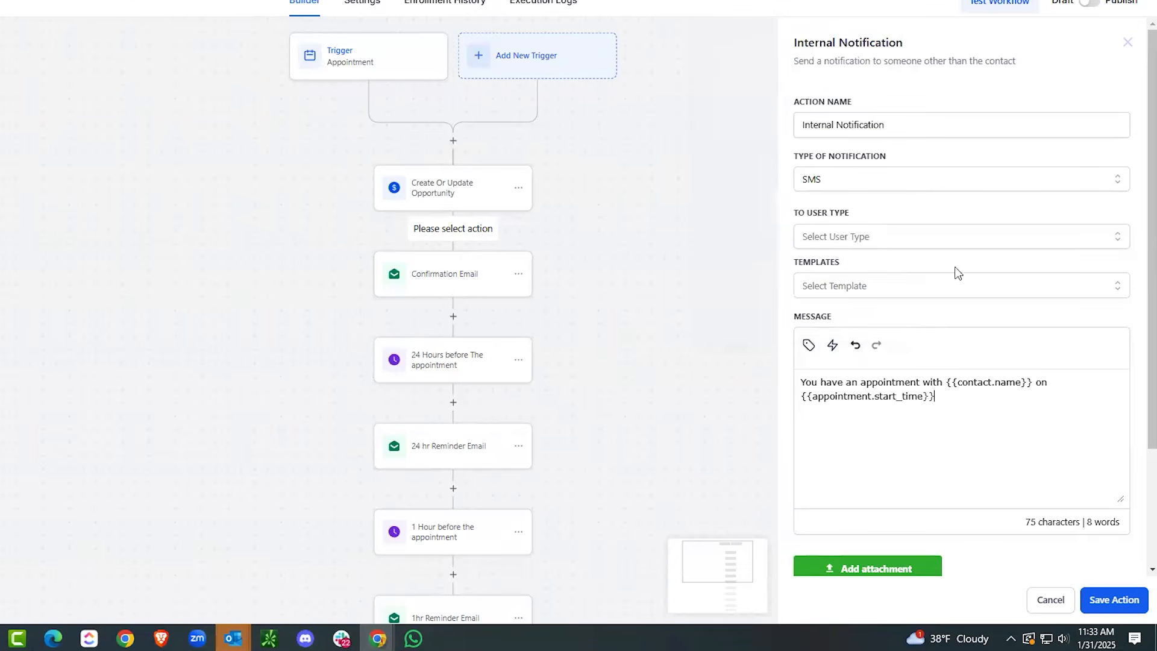
Direct the SMS notification to the Assigned User and save the action.
left_click(1106, 605)
left_click(868, 267)
left_click(866, 317)
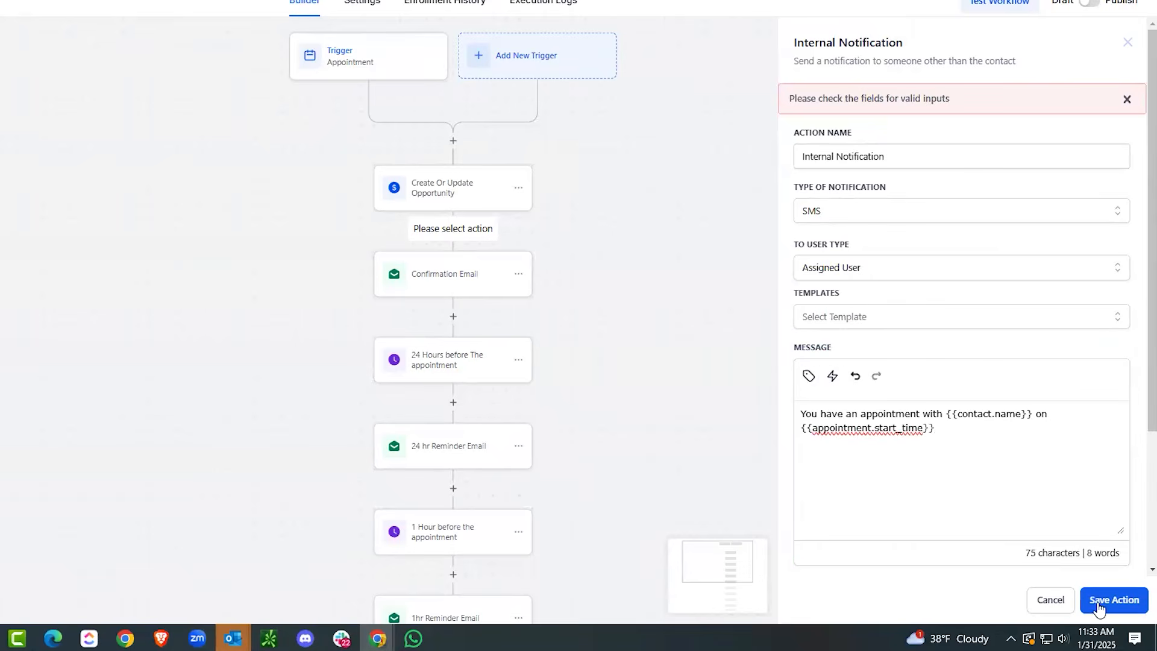
left_click(1113, 600)
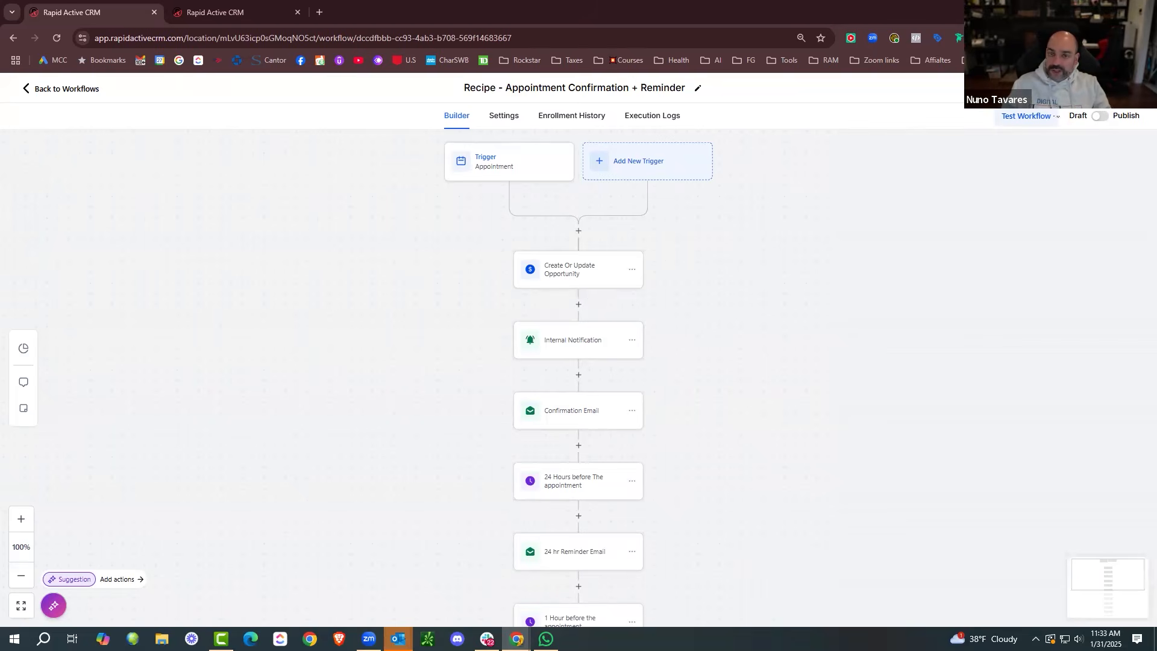
Replace the "Recipe -" prefix in the workflow name with "C03.".
left_click_drag(501, 88, 449, 103)
key("BackSpace")
type("C03.")
left_click_drag(294, 131, 301, 119)
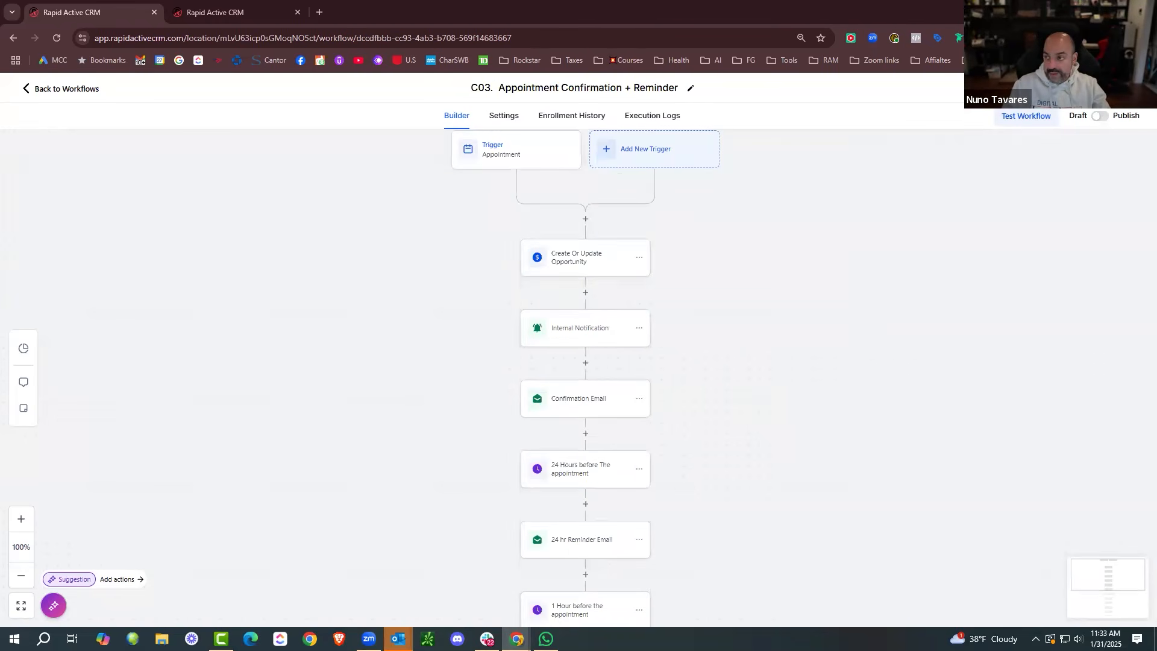
Return to the workflow list and correct the C03 workflow's name to "03. Appointment Confirmation + Reminder".
left_click(62, 91)
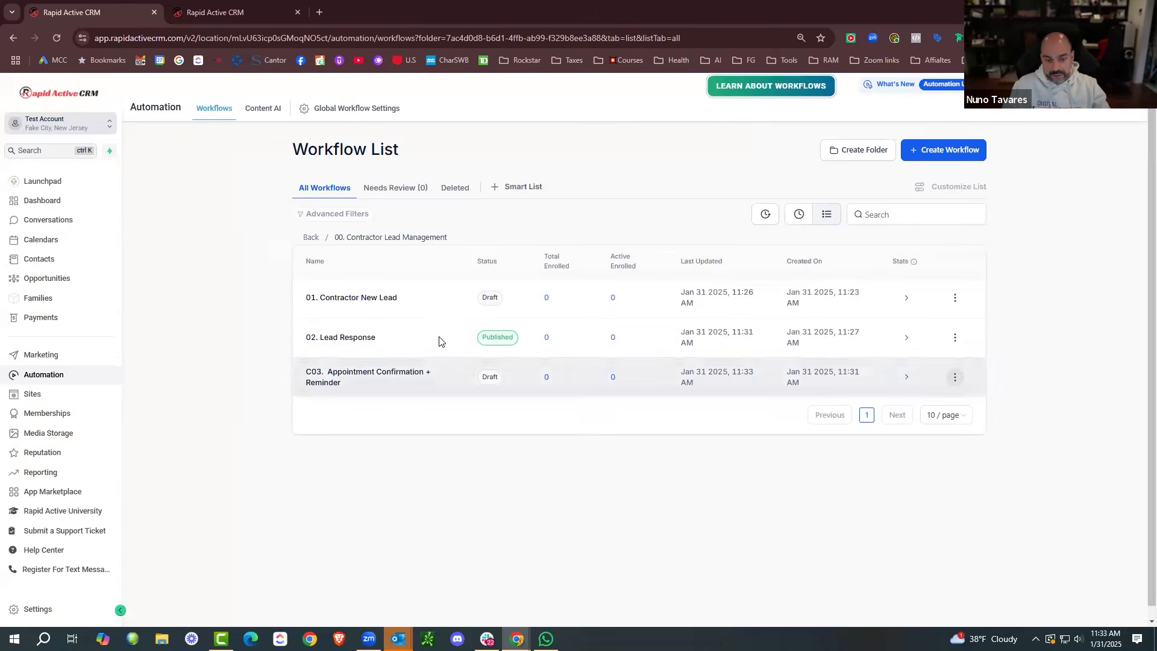
left_click(954, 377)
left_click(936, 225)
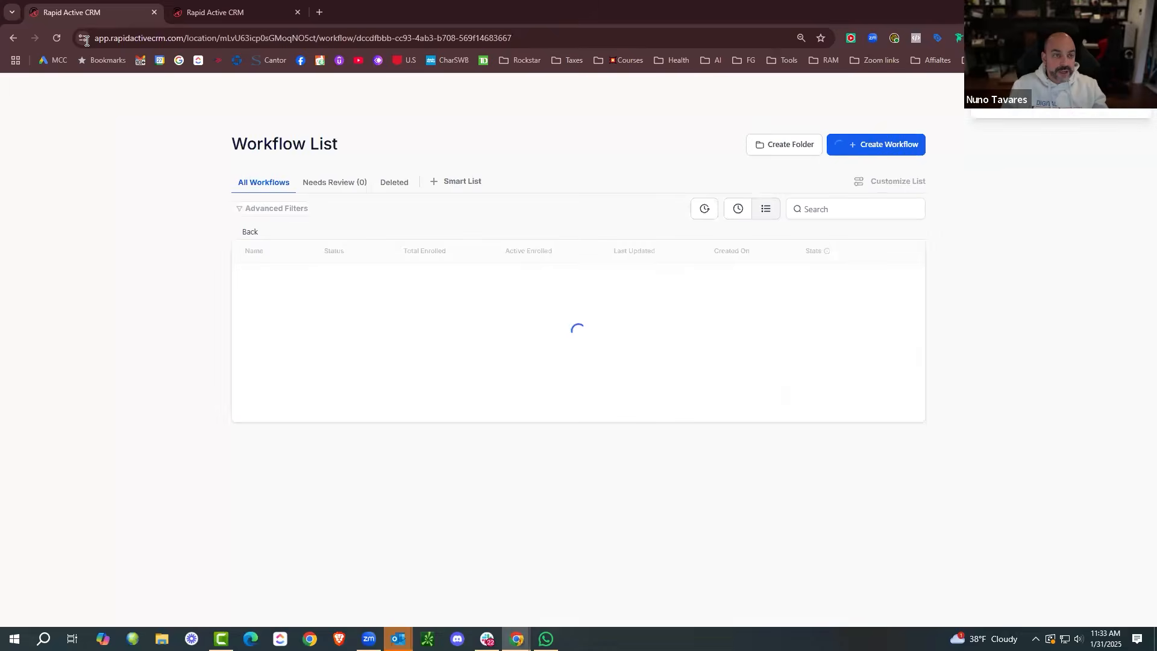
Check the Lead Management Pipeline stages and create a new workflow from the No-Show Nurture recipe.
left_click(234, 13)
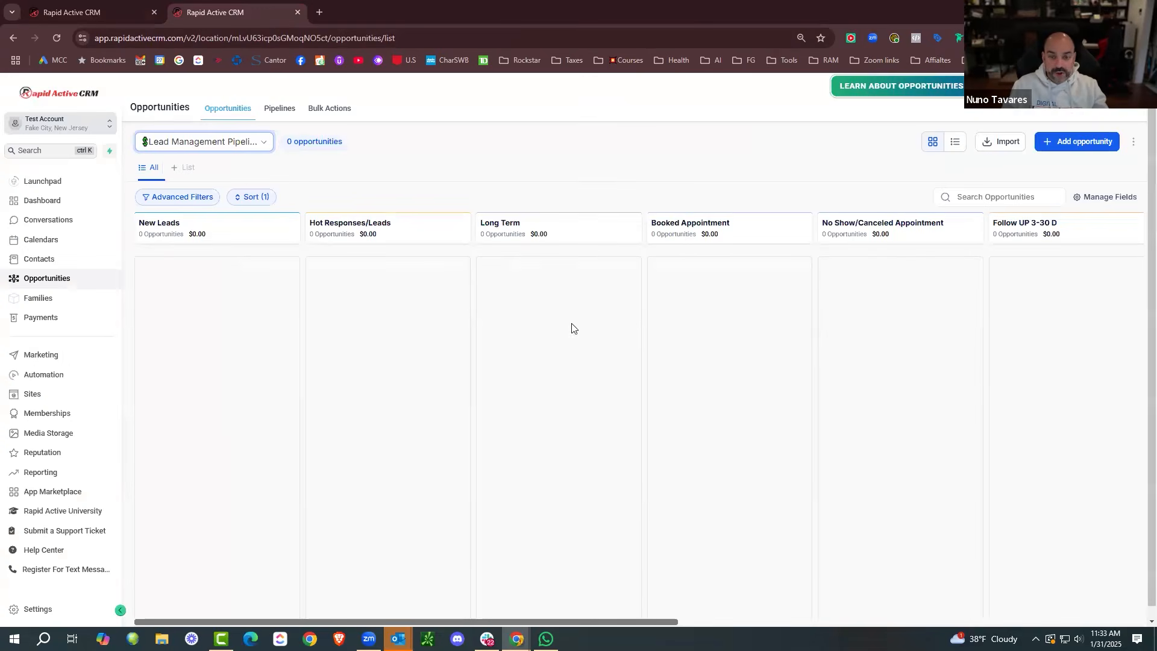
left_click(120, 14)
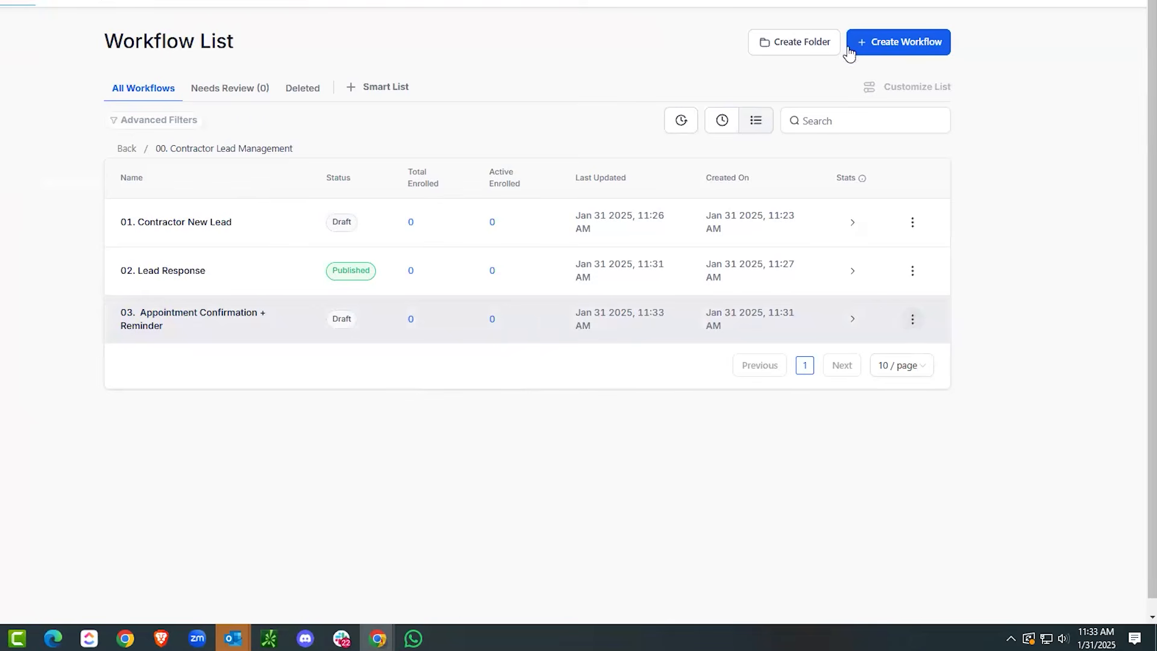
left_click(893, 44)
left_click(850, 102)
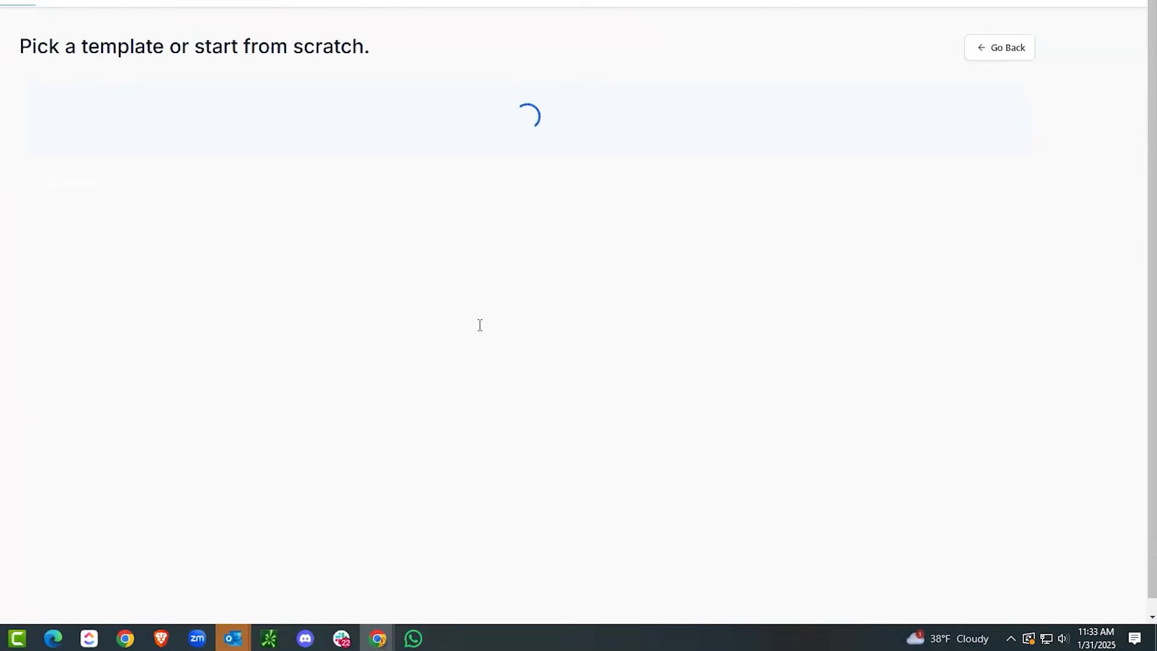
scroll(482, 328, "down", 15)
scroll(485, 341, "down", 1)
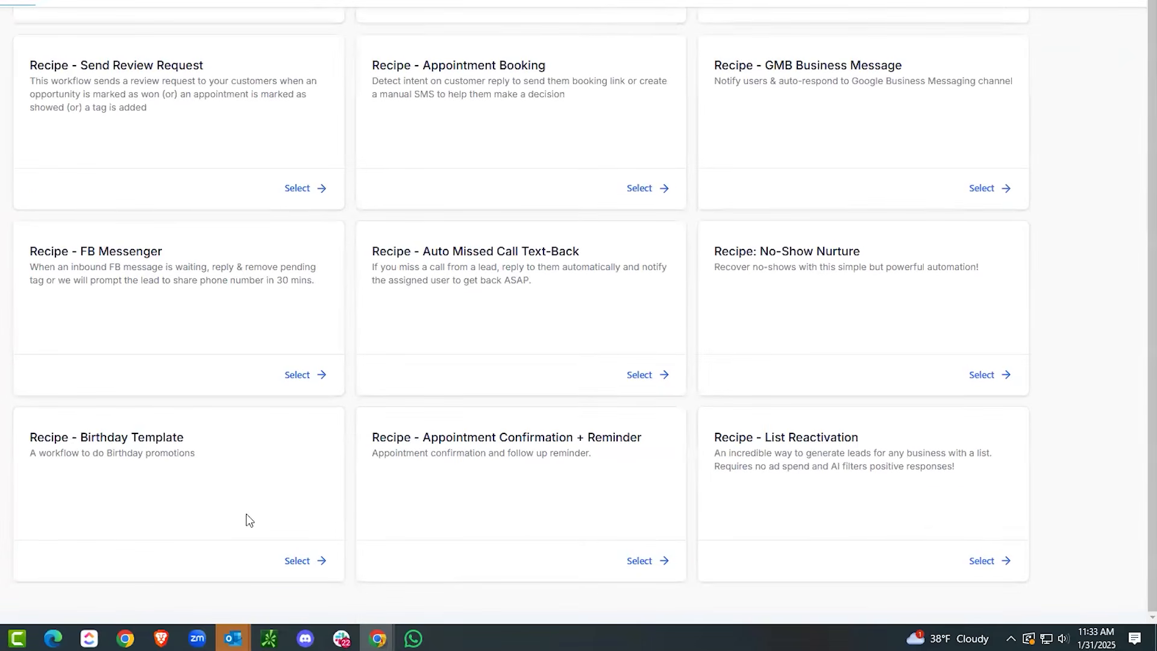
left_click(980, 373)
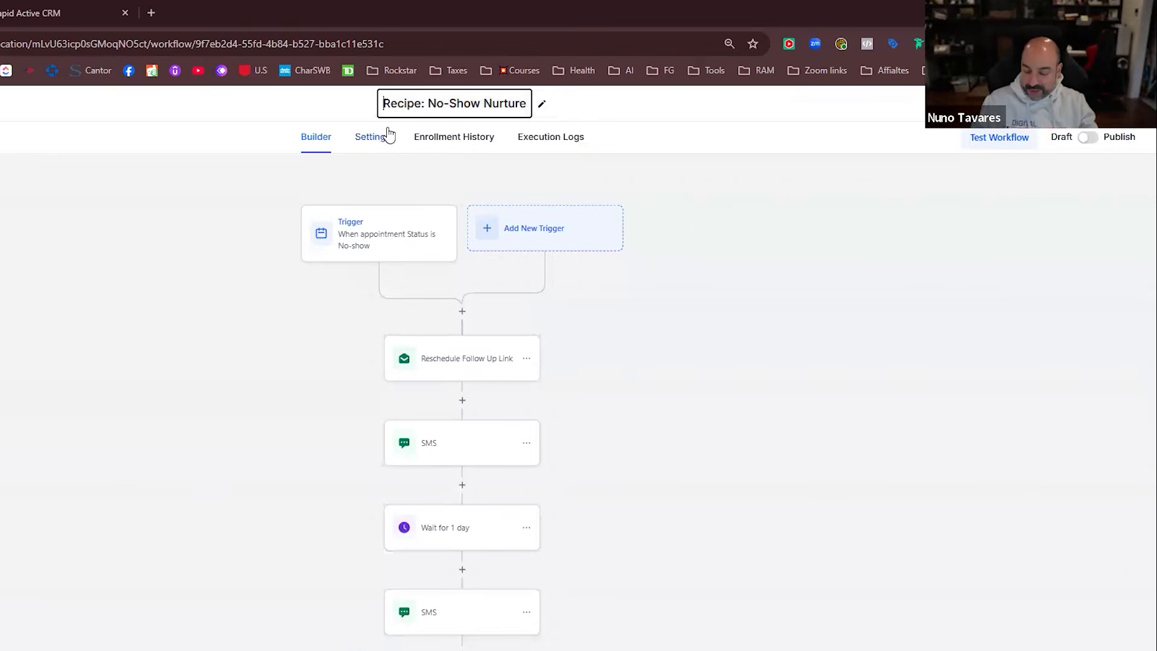
Rename the workflow "04. Recipe: No-Show/cancel Nurture".
type("04. ")
type("/cancel")
key("Return")
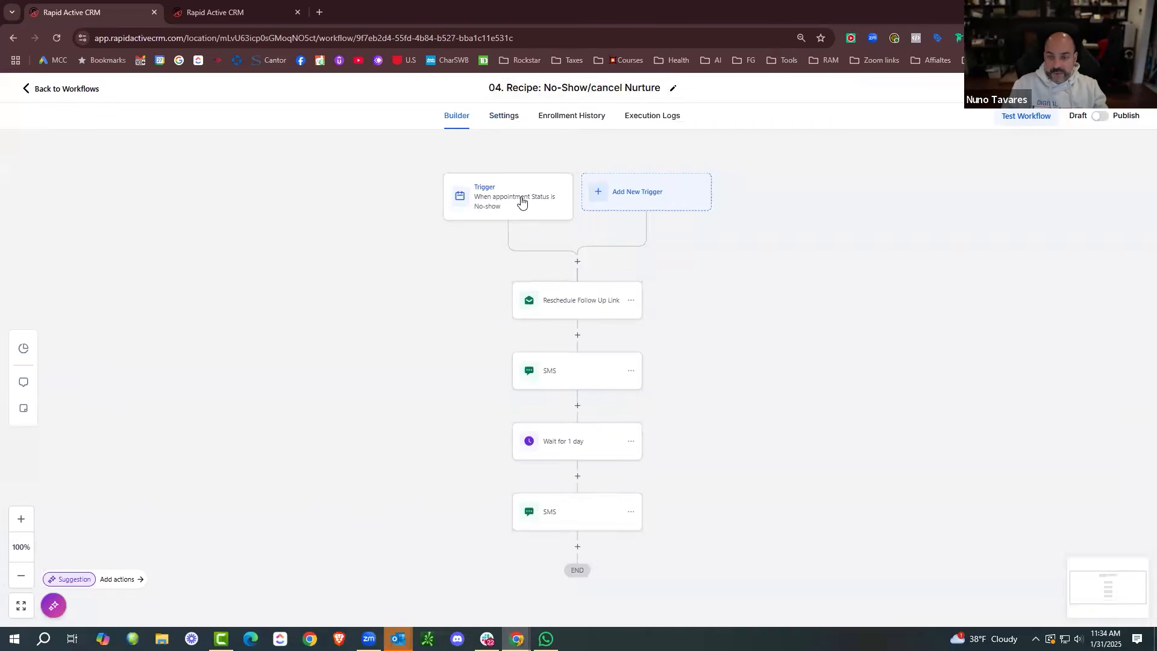
Check the existing no-show trigger and add a second trigger of type Appointment Status.
left_click(521, 202)
left_click(1060, 609)
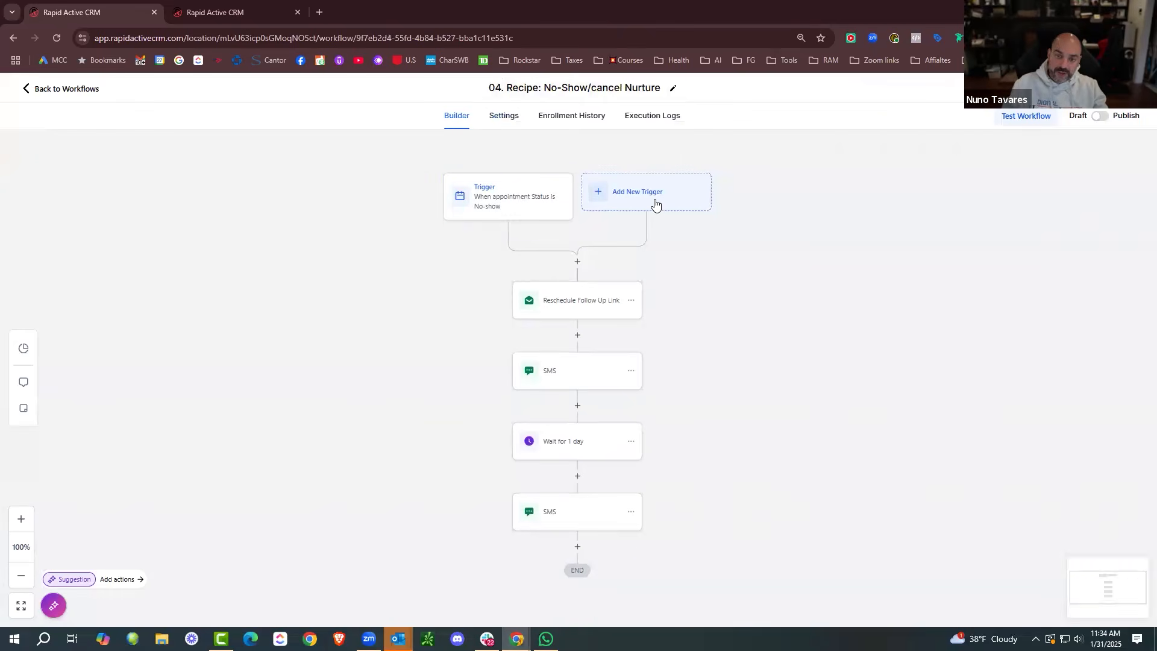
left_click(656, 202)
left_click(898, 194)
type("appointment")
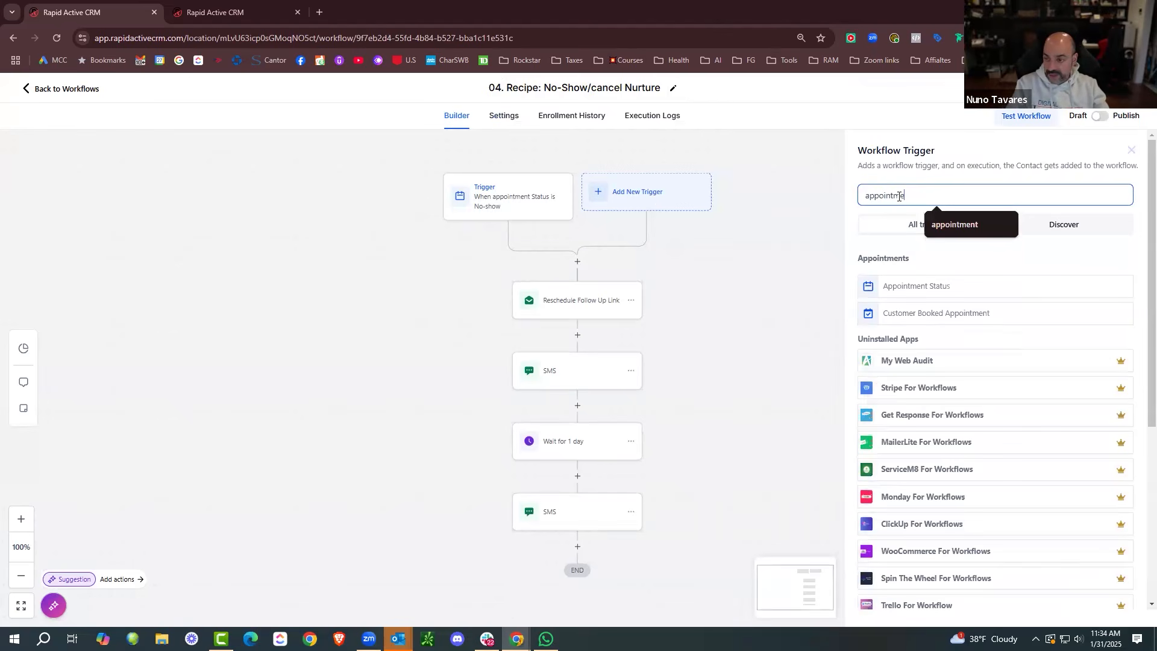
left_click(907, 287)
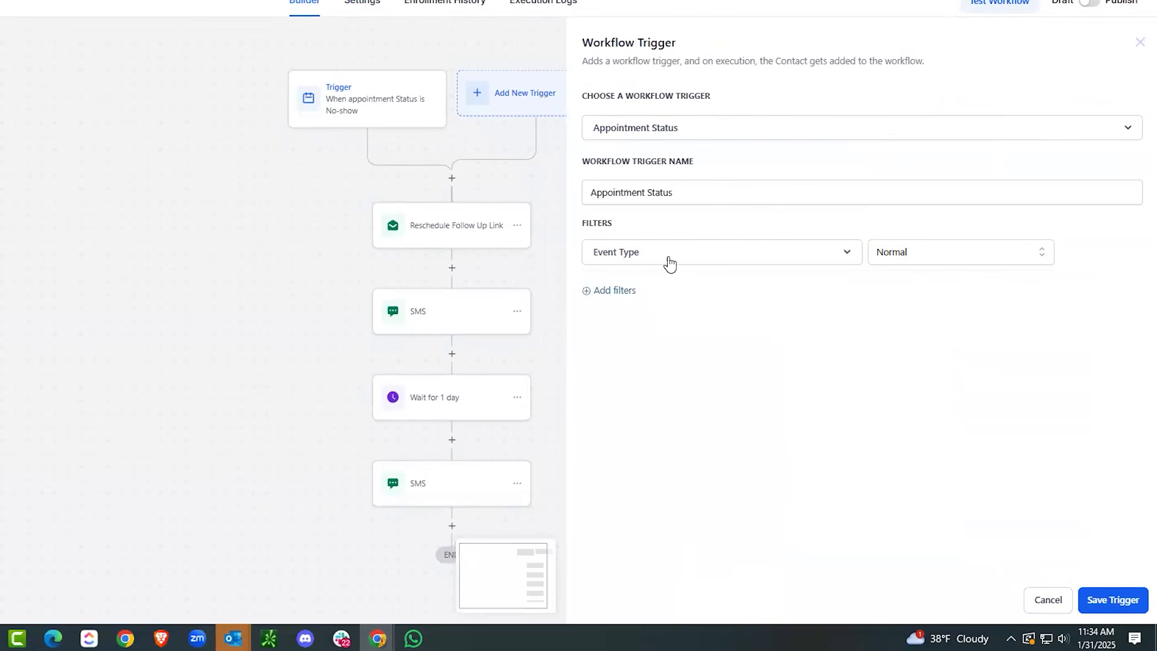
Add an "Appointment status is" filter with its status value to the new trigger and save the trigger.
left_click(612, 290)
left_click(628, 299)
left_click(641, 386)
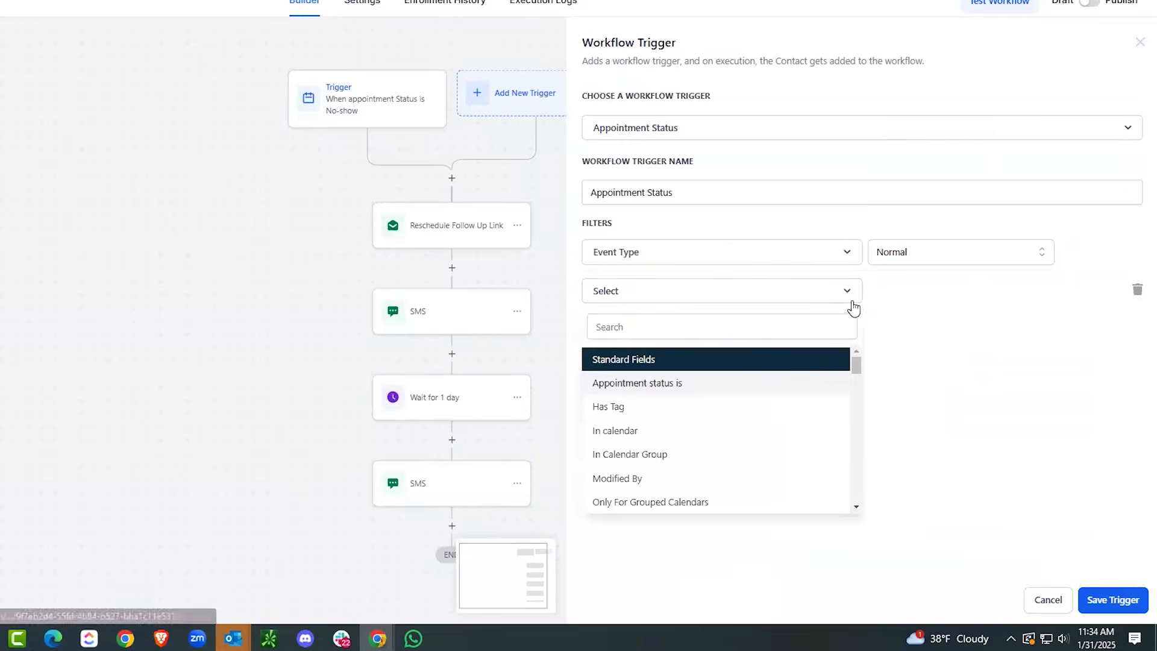
left_click(902, 291)
left_click(909, 413)
left_click(1109, 598)
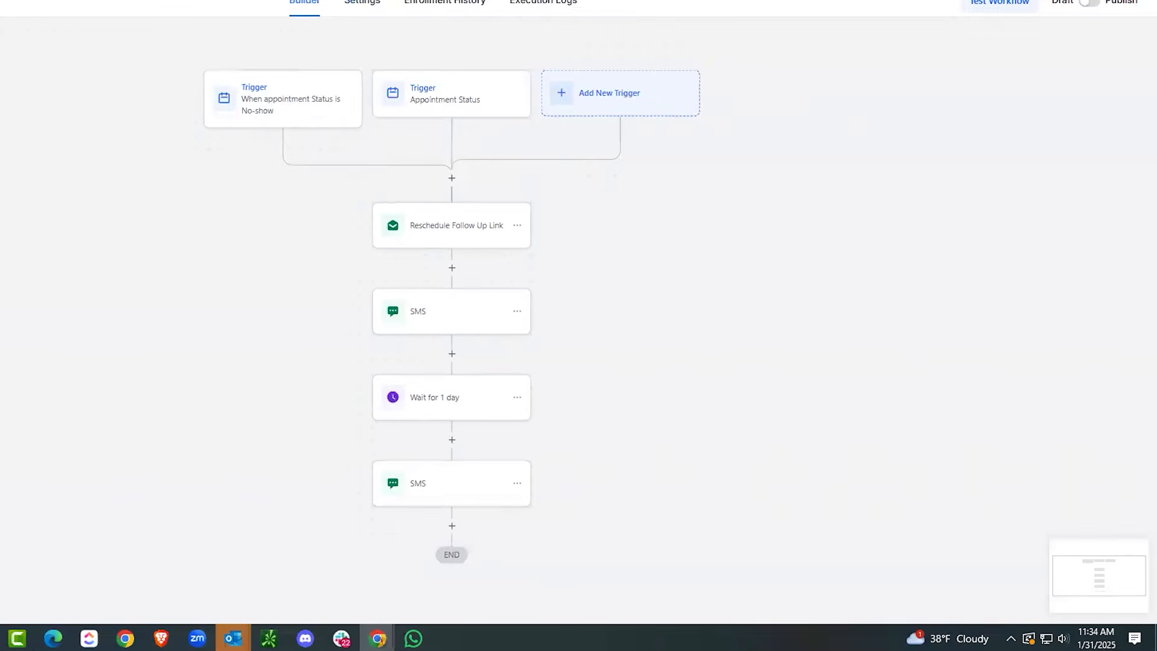
Review the Reschedule Follow Up Link email's content and the stages of the Lead Management Pipeline.
left_click(578, 302)
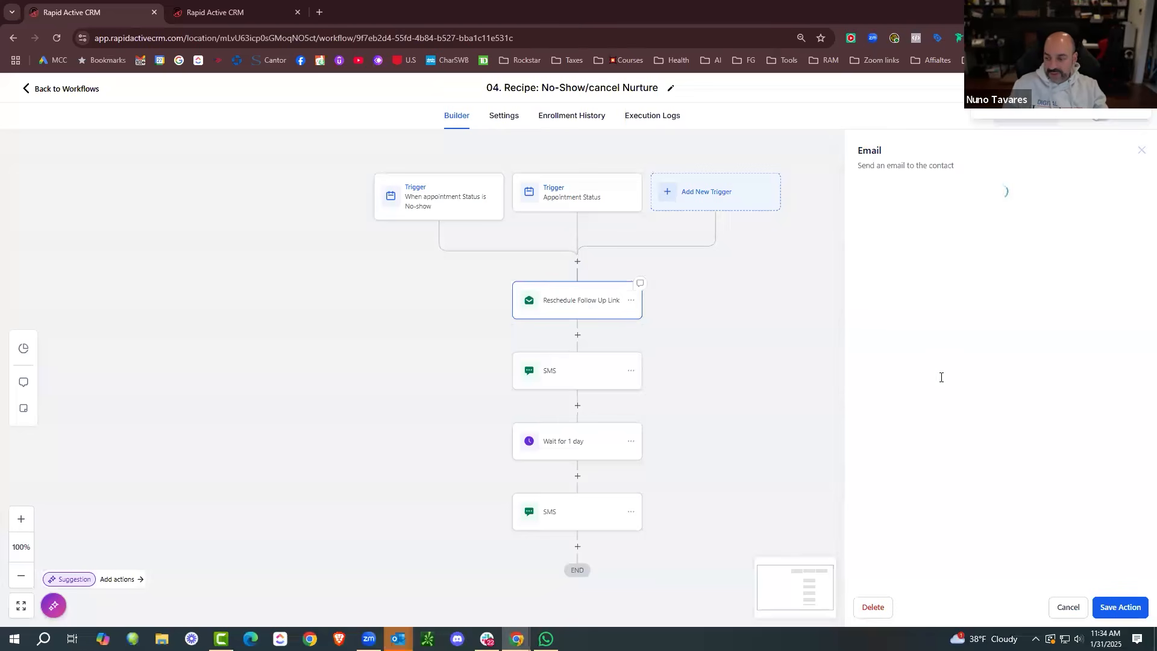
scroll(945, 377, "down", 3)
scroll(955, 414, "down", 3)
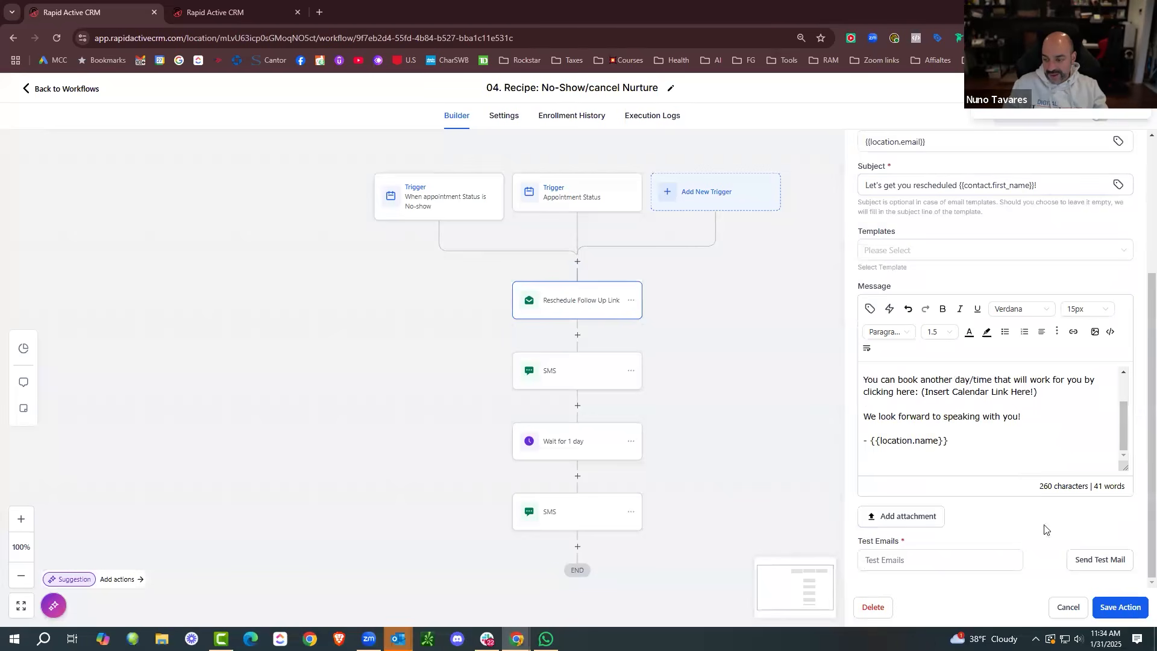
left_click(1070, 607)
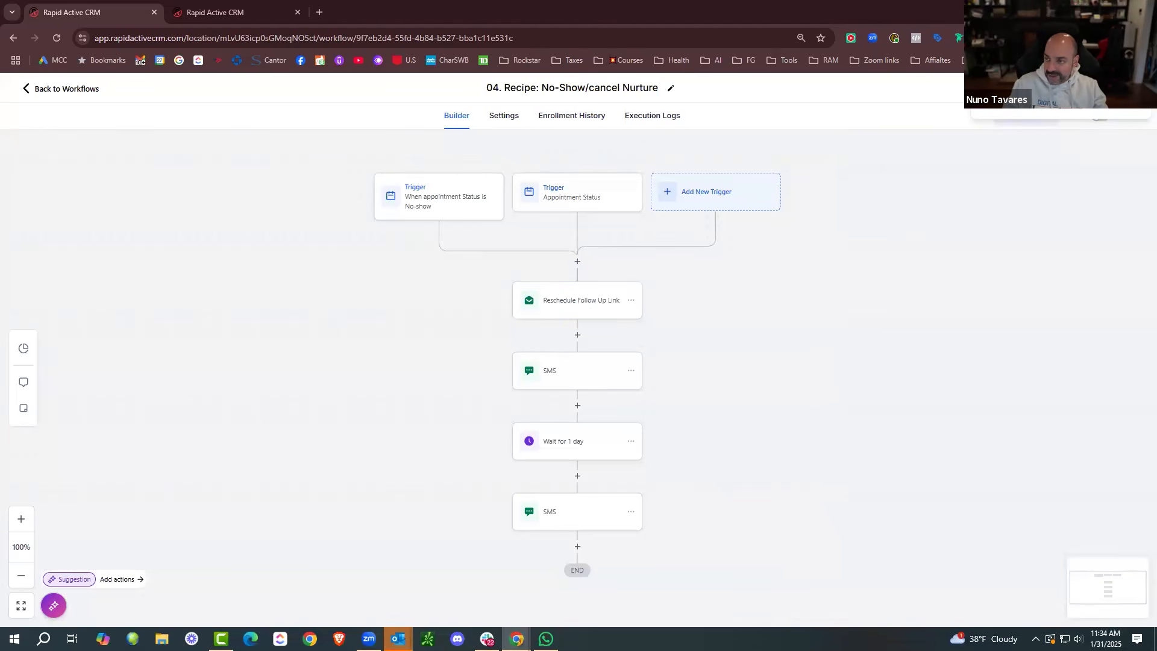
left_click(235, 13)
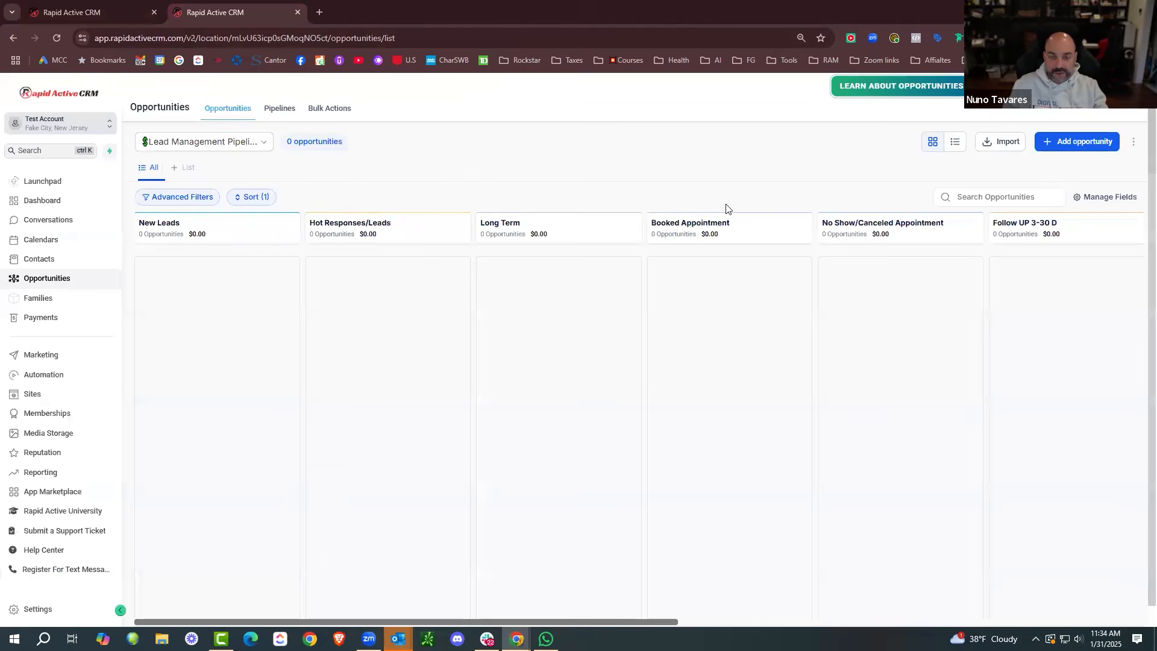
left_click(120, 6)
Create a workflow from the Long Term Nurture/Reactivation Email Sequence recipe and remove "Recipe -" from its name.
left_click(85, 90)
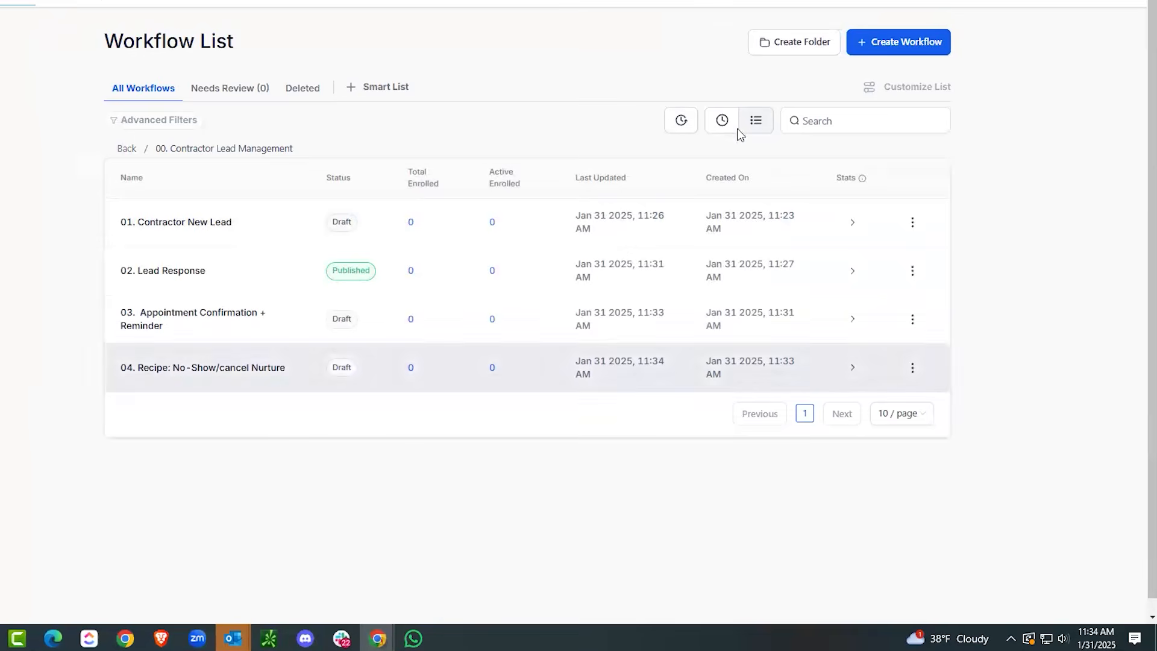
left_click(929, 147)
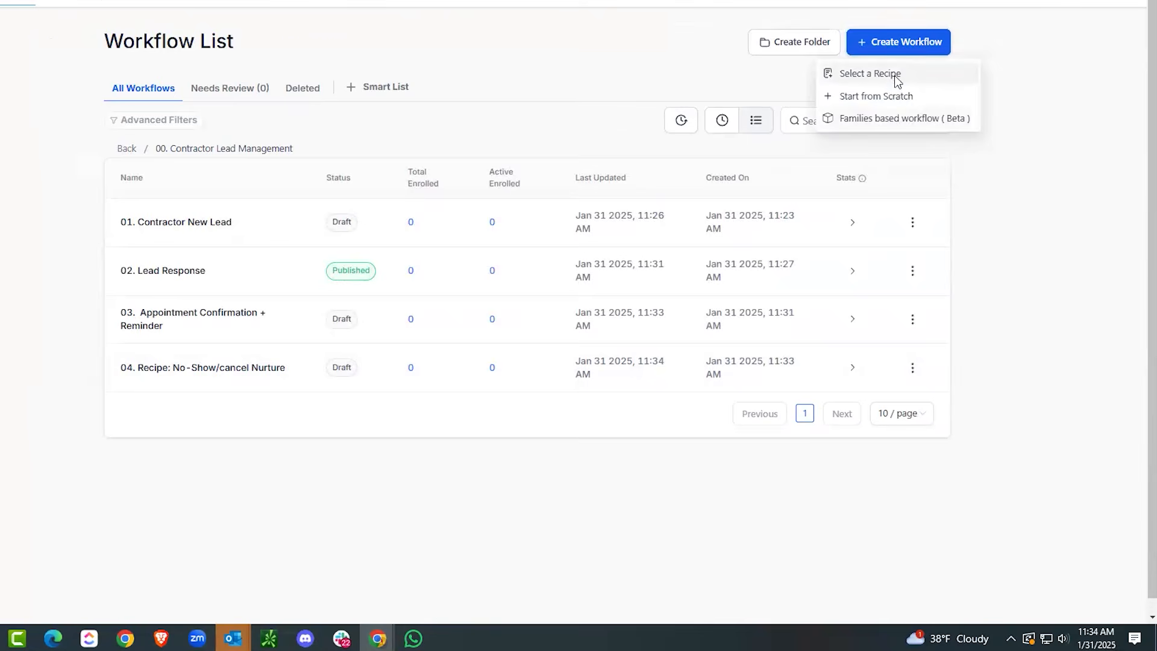
left_click(893, 80)
scroll(602, 241, "down", 6)
scroll(597, 256, "down", 3)
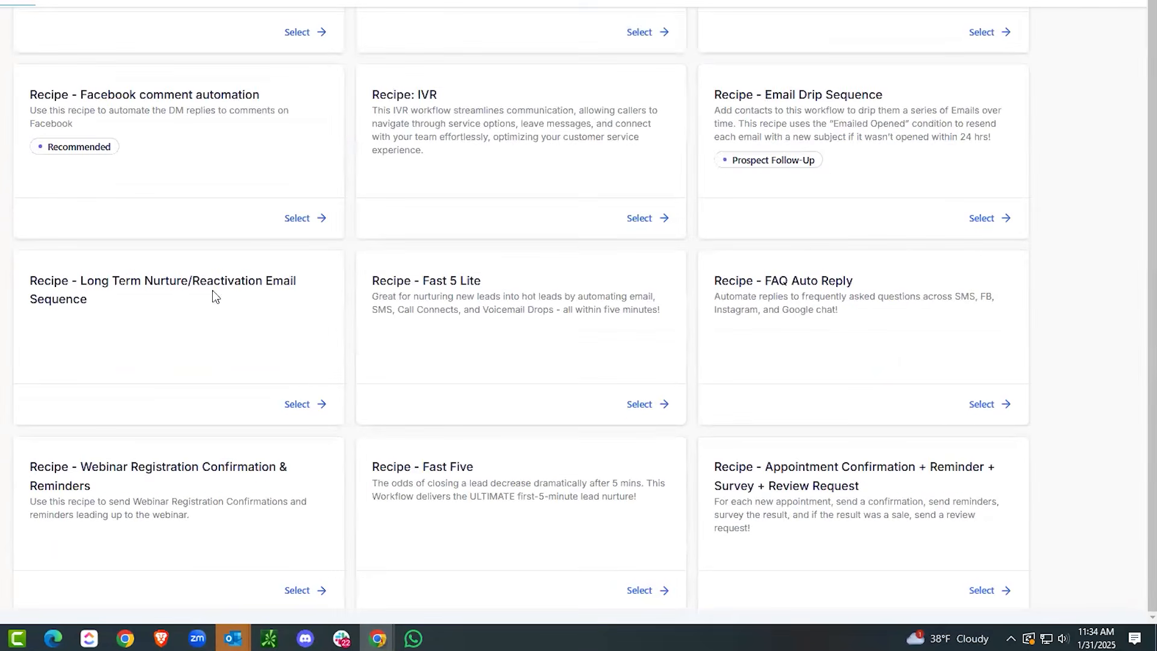
left_click(297, 405)
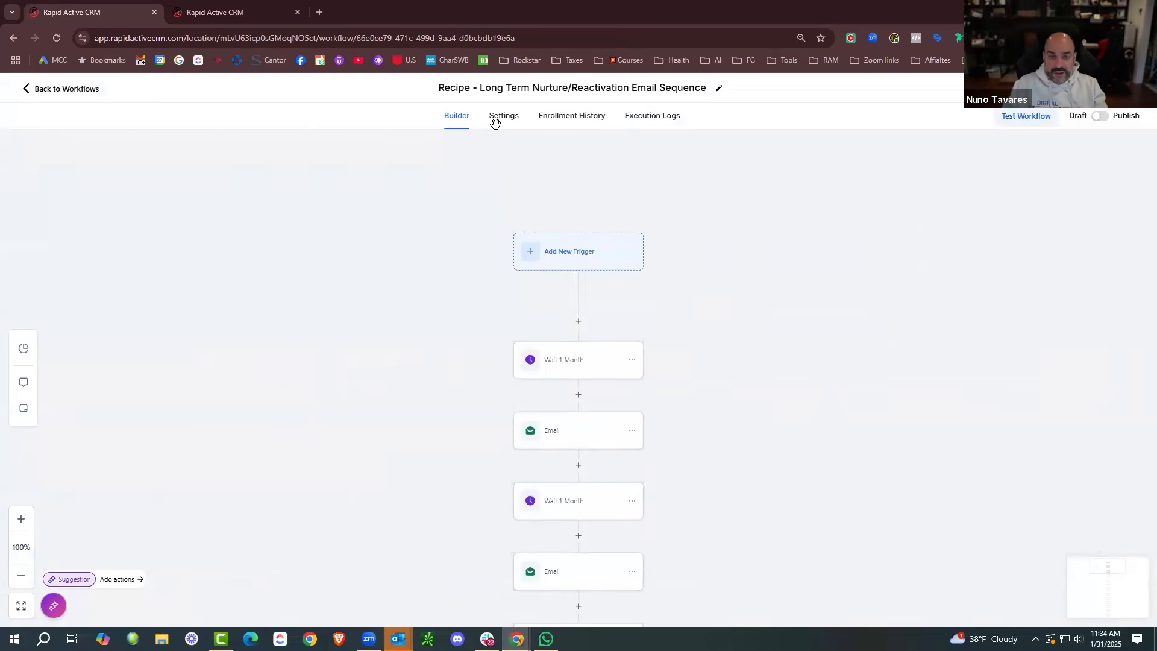
left_click_drag(481, 86, 391, 90)
key("BackSpace")
Set the first wait action's delay to 3 days, rename it "Wait 3 days", and save it.
left_click(576, 369)
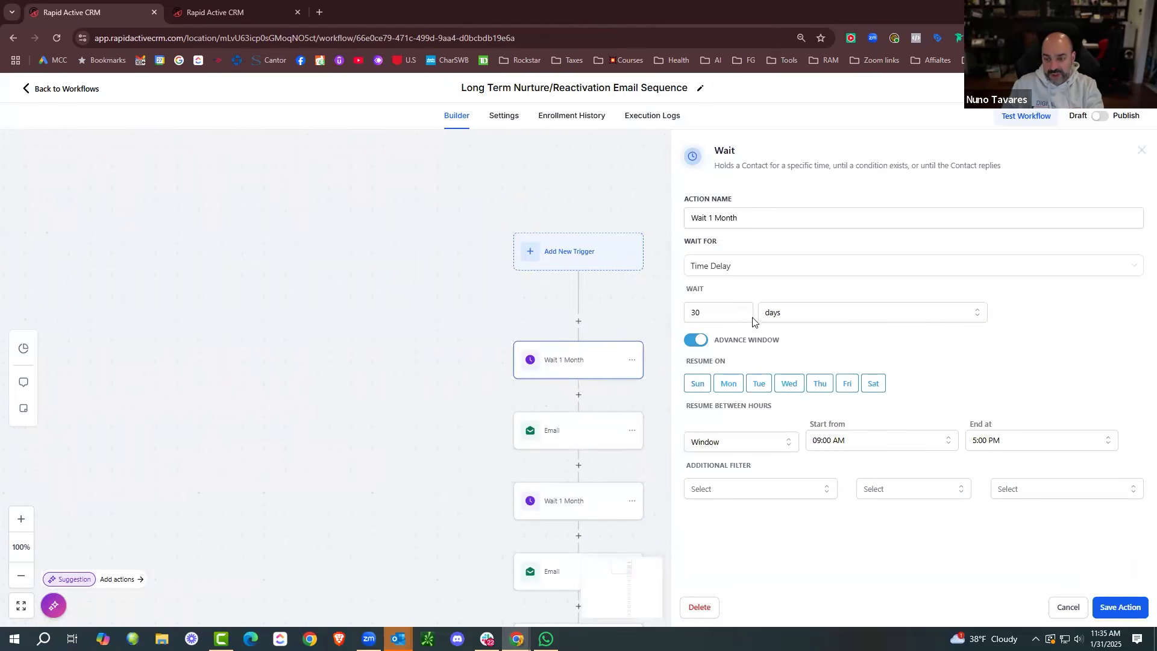
left_click(719, 307)
key("BackSpace")
left_click(756, 216)
key("BackSpace")
key("BackSpace")
key("BackSpace")
key("BackSpace")
key("BackSpace")
key("BackSpace")
key("BackSpace")
type("3 days")
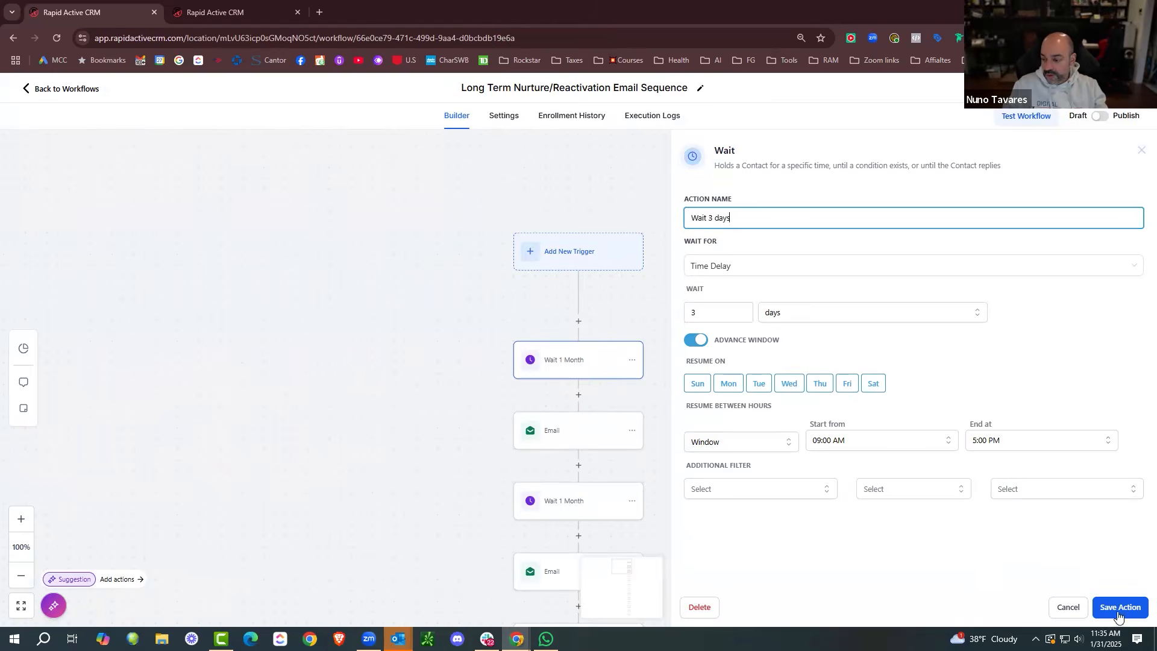
left_click(1119, 610)
Review the second wait action and the placeholder content of the email that follows it.
scroll(576, 357, "down", 3)
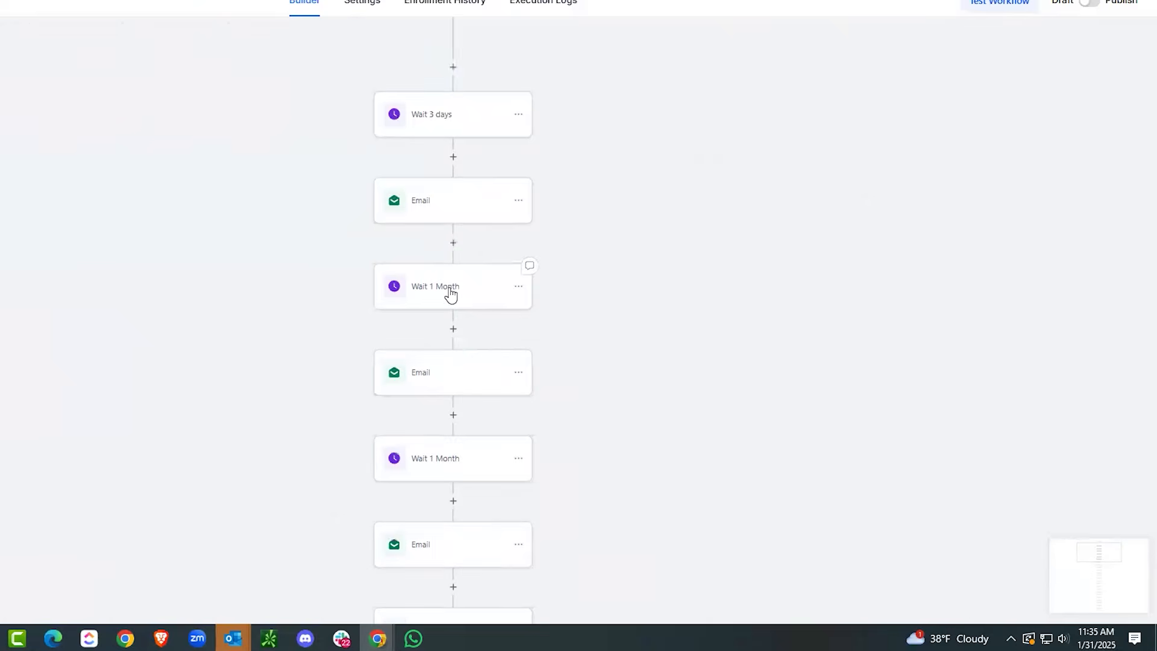
left_click(450, 294)
left_click(438, 366)
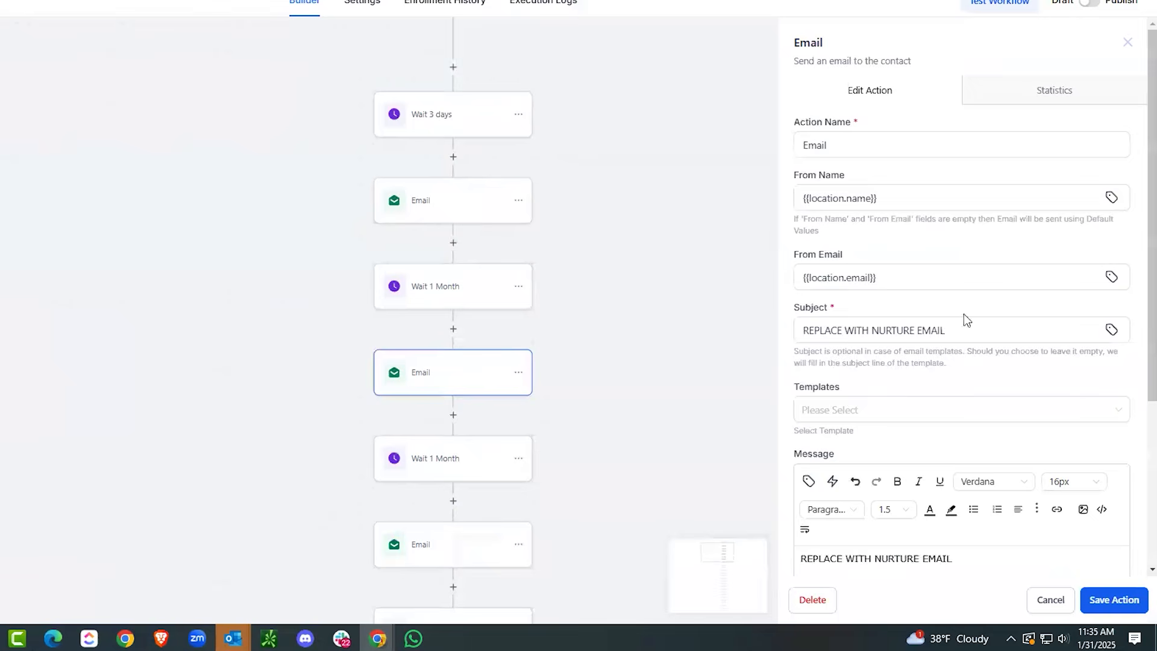
scroll(967, 362, "down", 4)
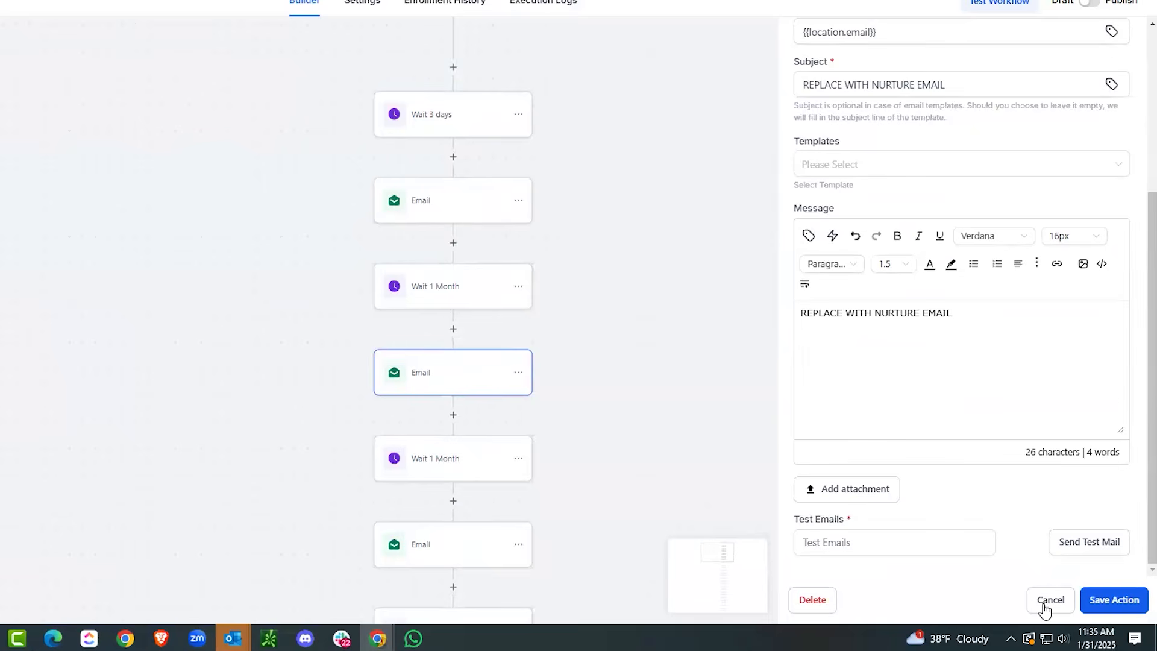
left_click(505, 244)
scroll(488, 284, "up", 5)
scroll(467, 277, "down", 2)
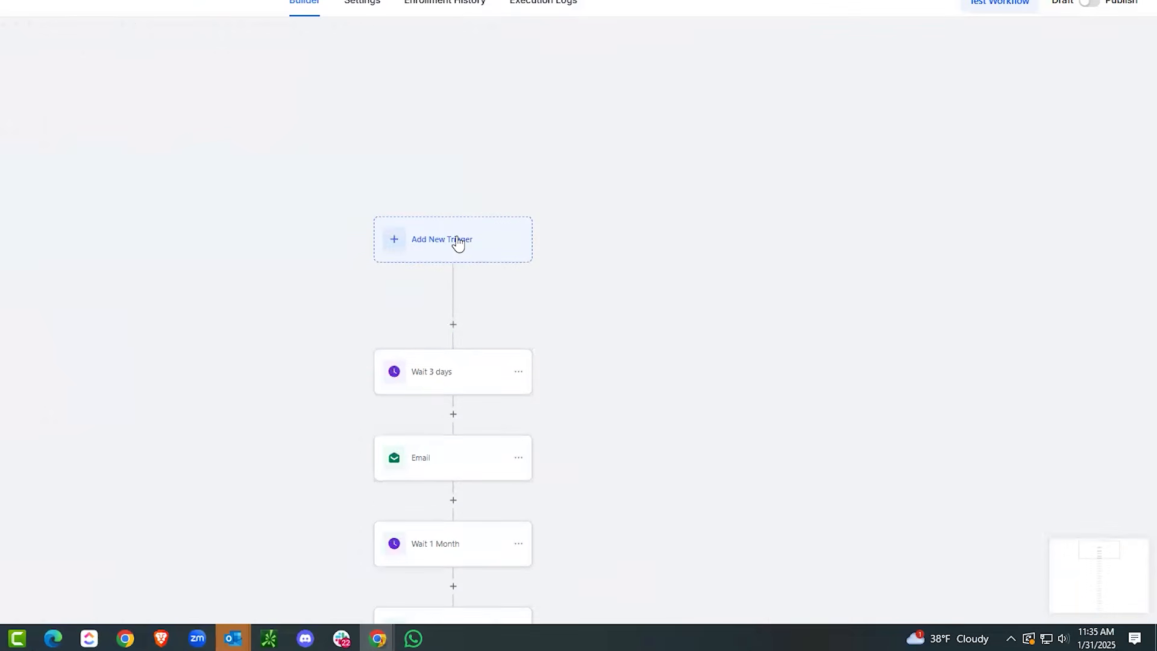
Add a Pipeline Stage Changed trigger to the Long Term Nurture/Reactivation Email Sequence workflow.
left_click(457, 241)
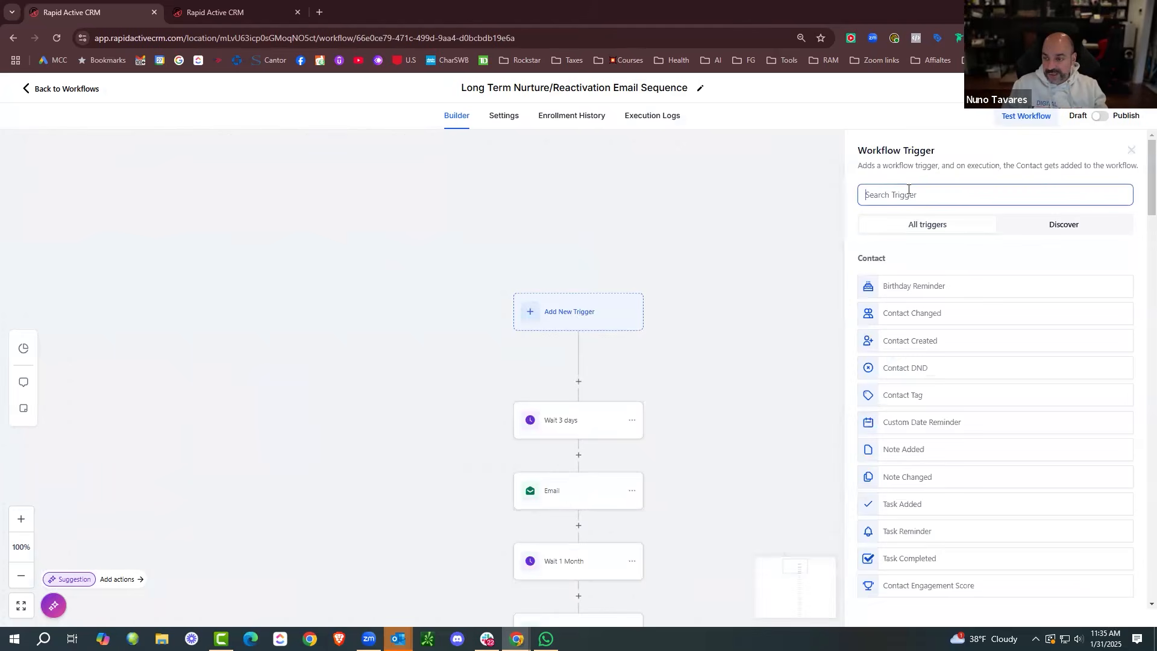
left_click(901, 196)
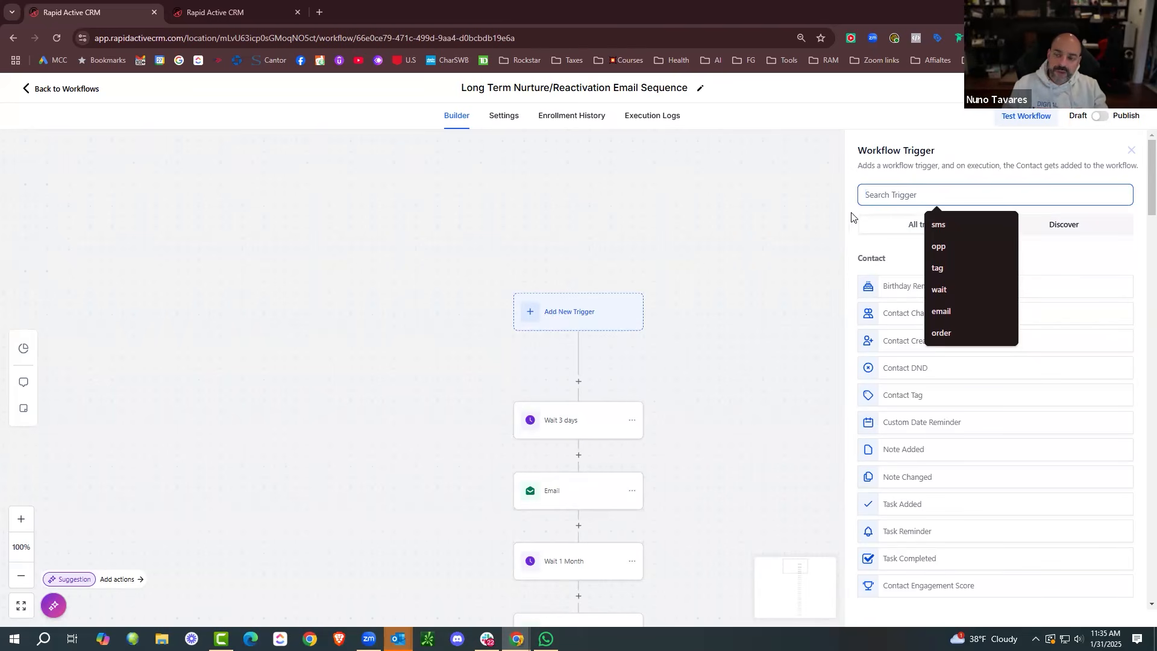
type("pip")
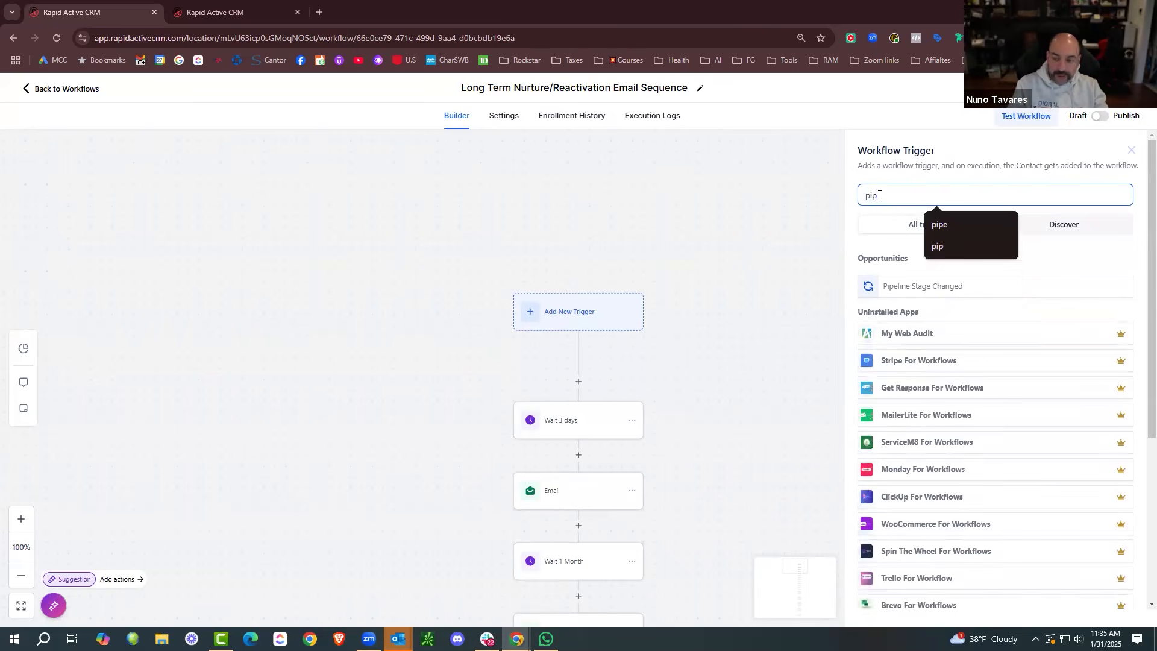
left_click(879, 292)
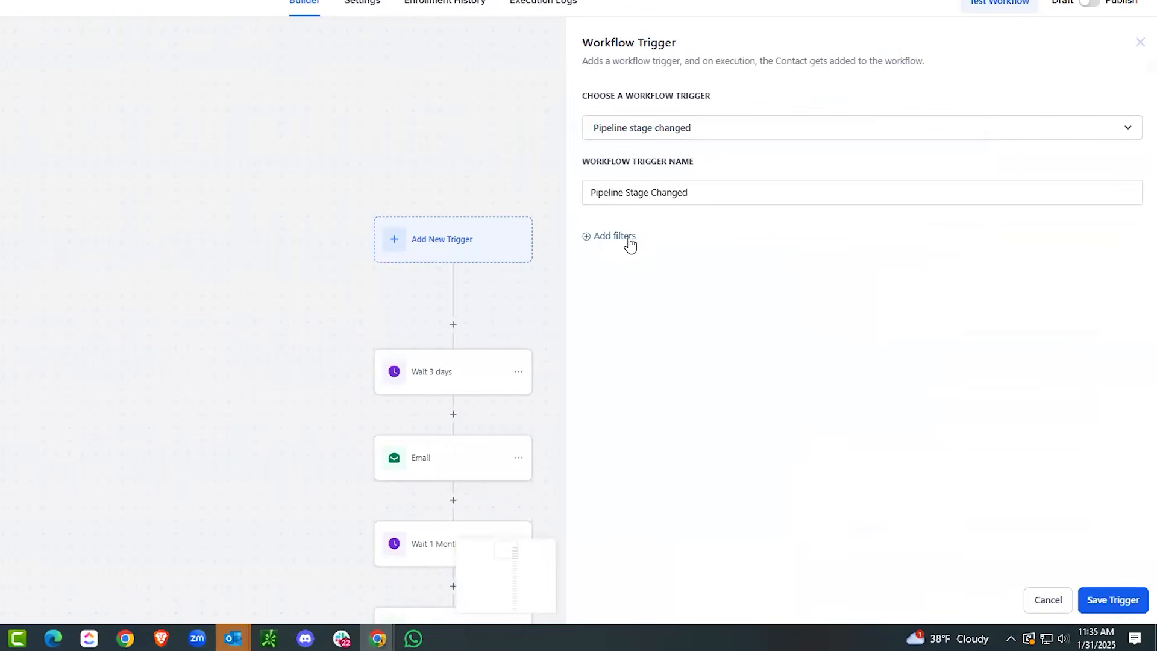
Add an "In pipeline" filter to the trigger and set it to Lead Management Pipeline.
left_click(631, 242)
left_click(685, 254)
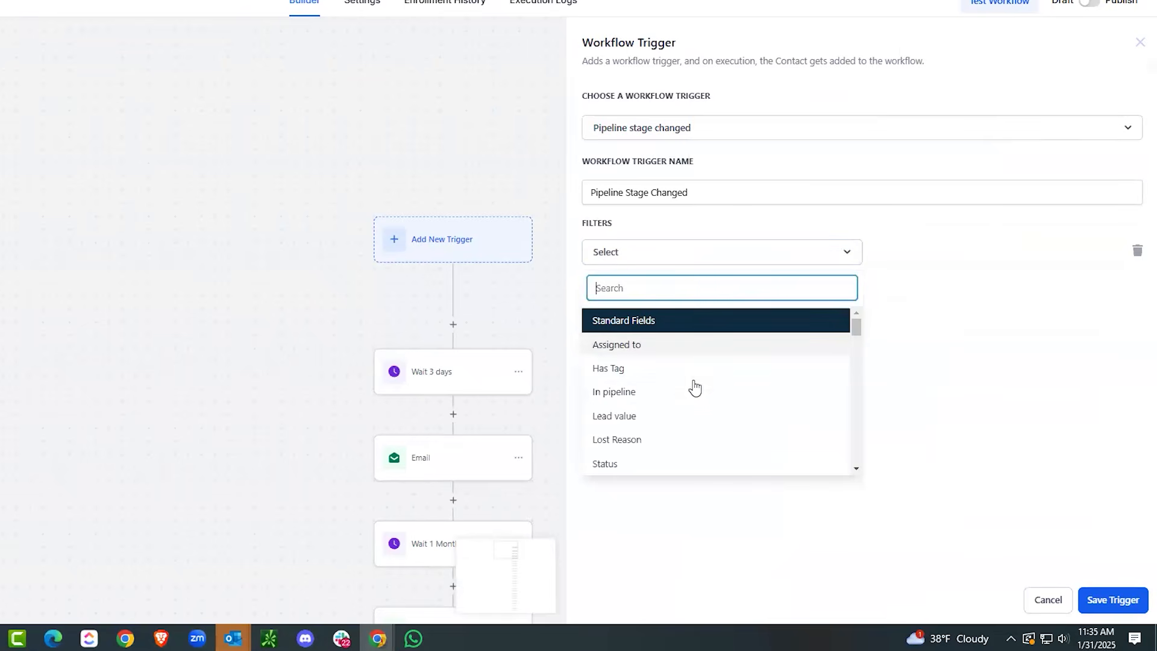
left_click(694, 400)
left_click(930, 252)
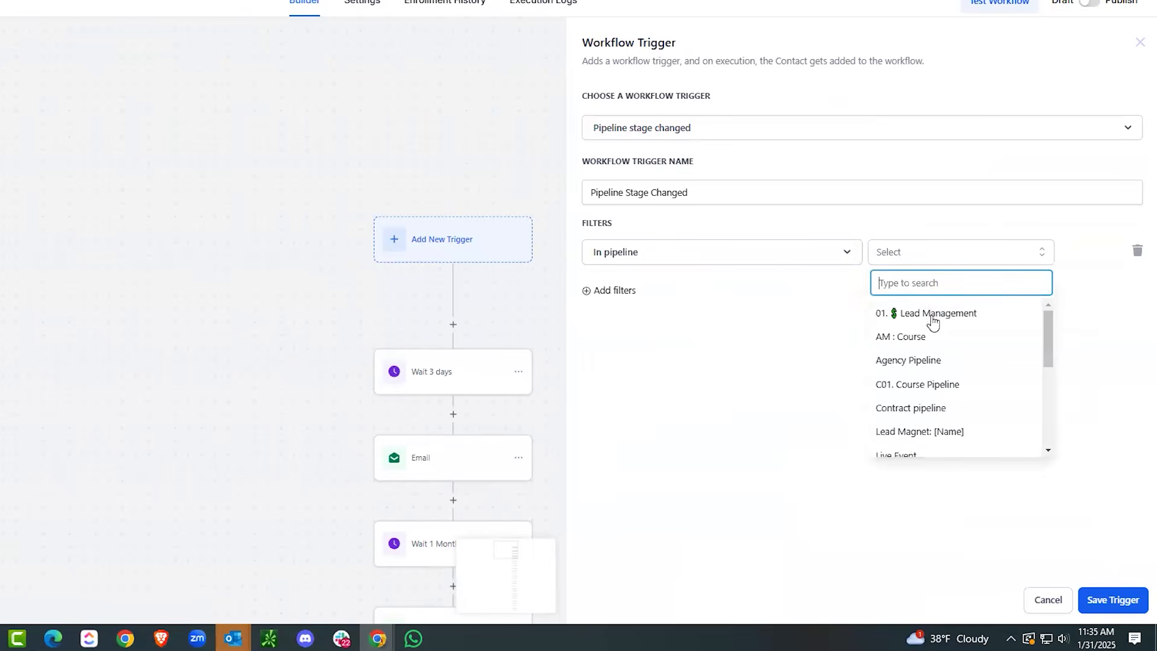
scroll(933, 338, "down", 5)
left_click(922, 440)
Add a "Pipeline stage" filter set to Long Term and save the trigger.
left_click(616, 295)
left_click(626, 297)
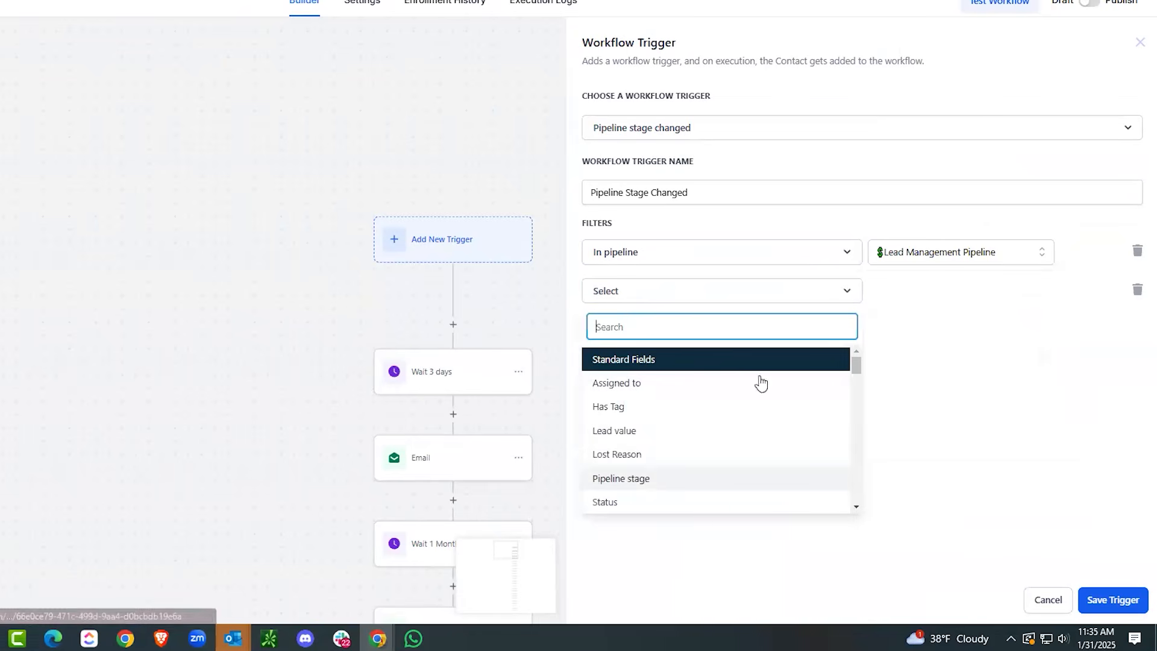
left_click(621, 478)
left_click(930, 291)
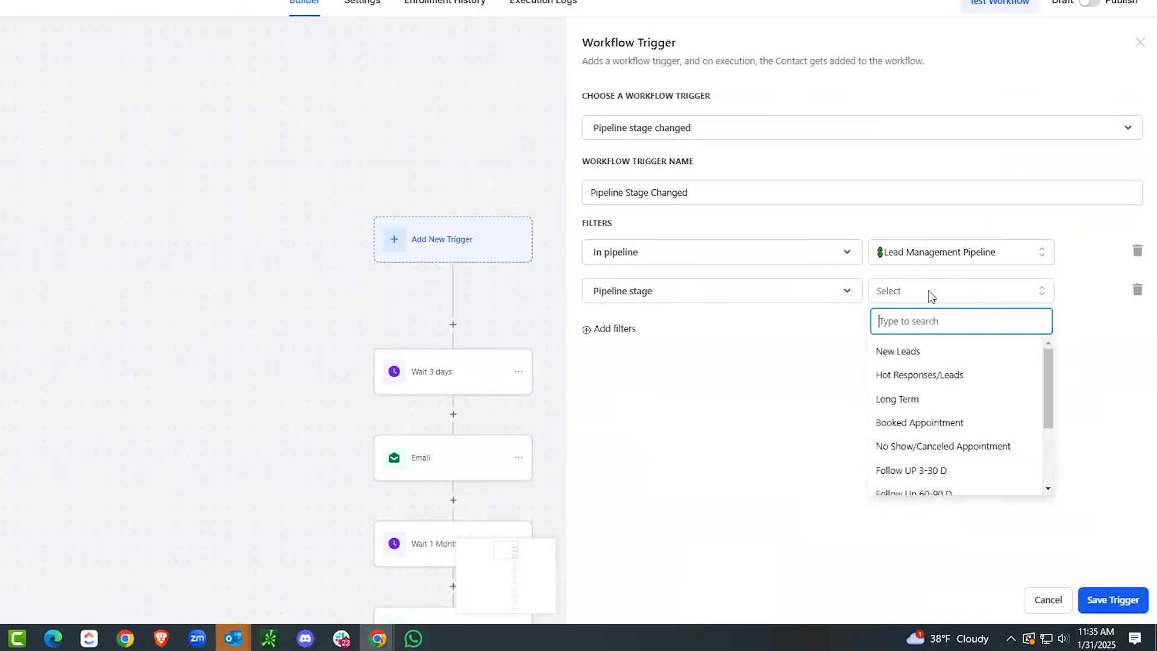
left_click(932, 400)
left_click(1113, 600)
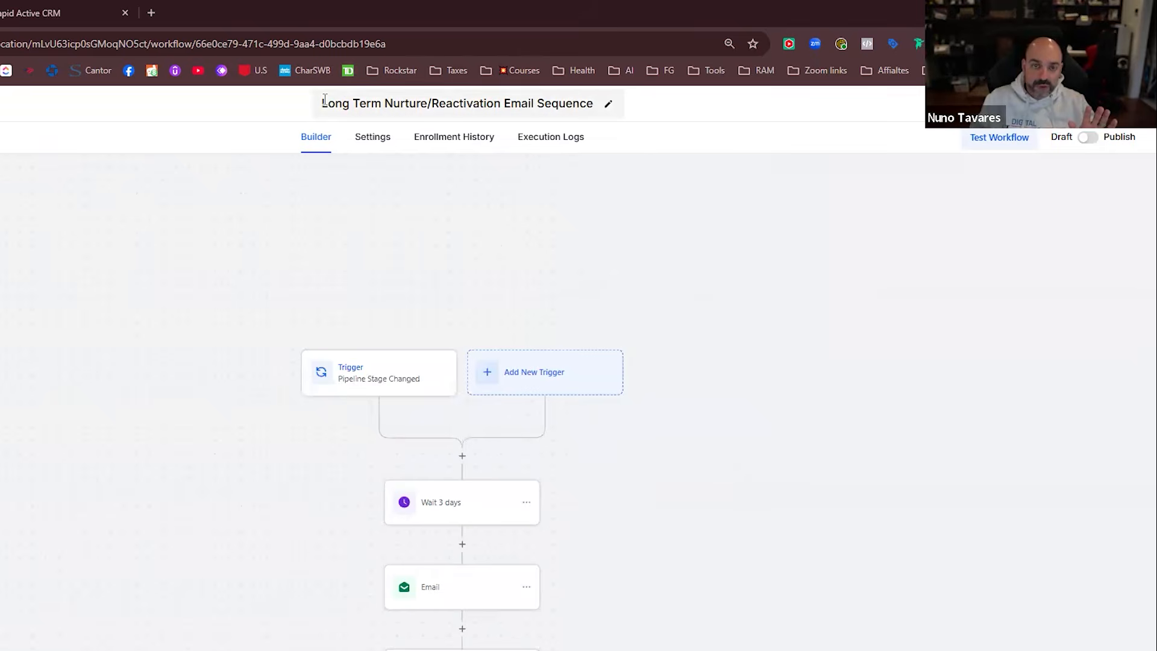
Rename the workflow "05. Manual Add - Long Term Nurture/Reactivation Email Sequence" and return to the workflow list.
left_click(325, 102)
type("05. ")
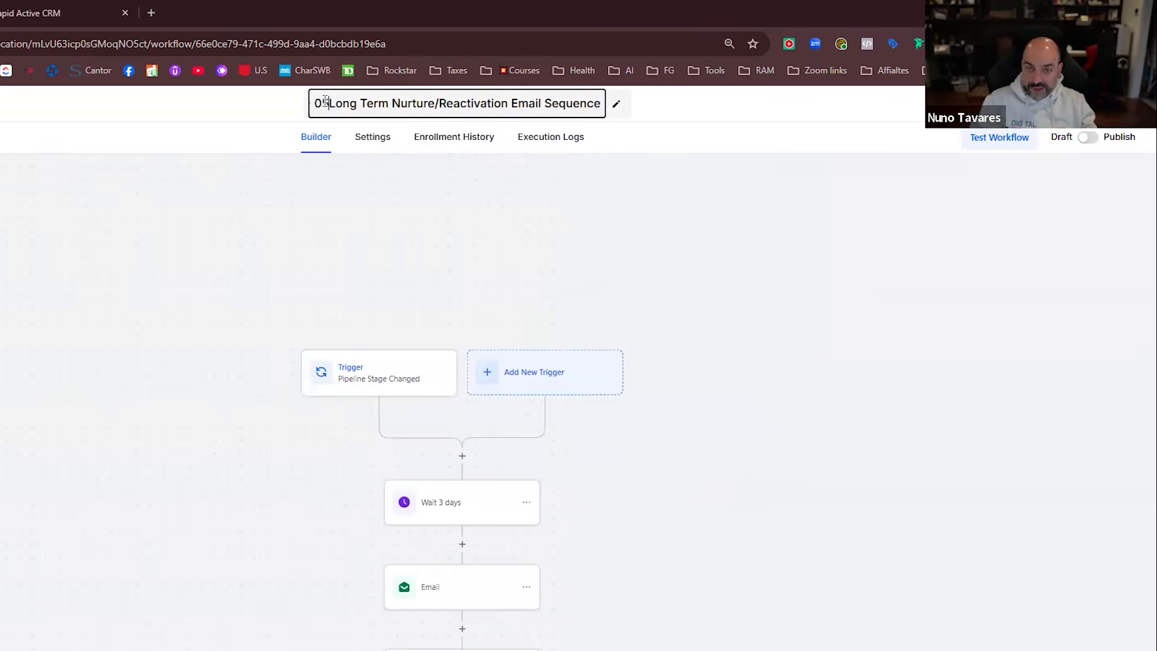
type(" Manual Add -")
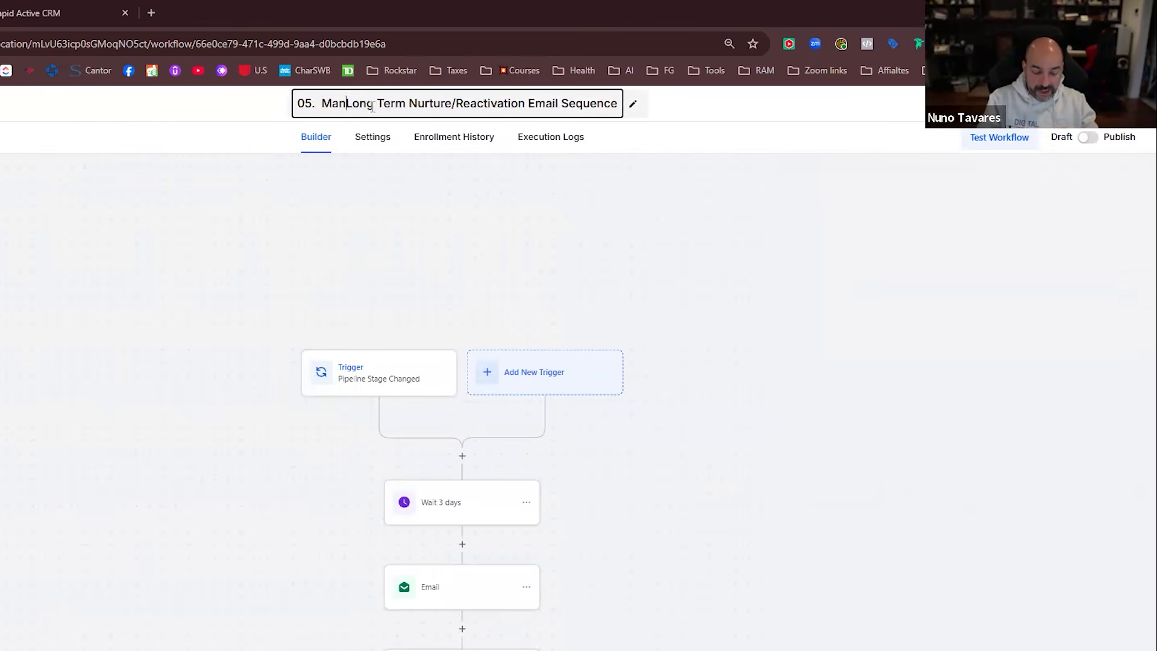
left_click_drag(869, 177, 860, 170)
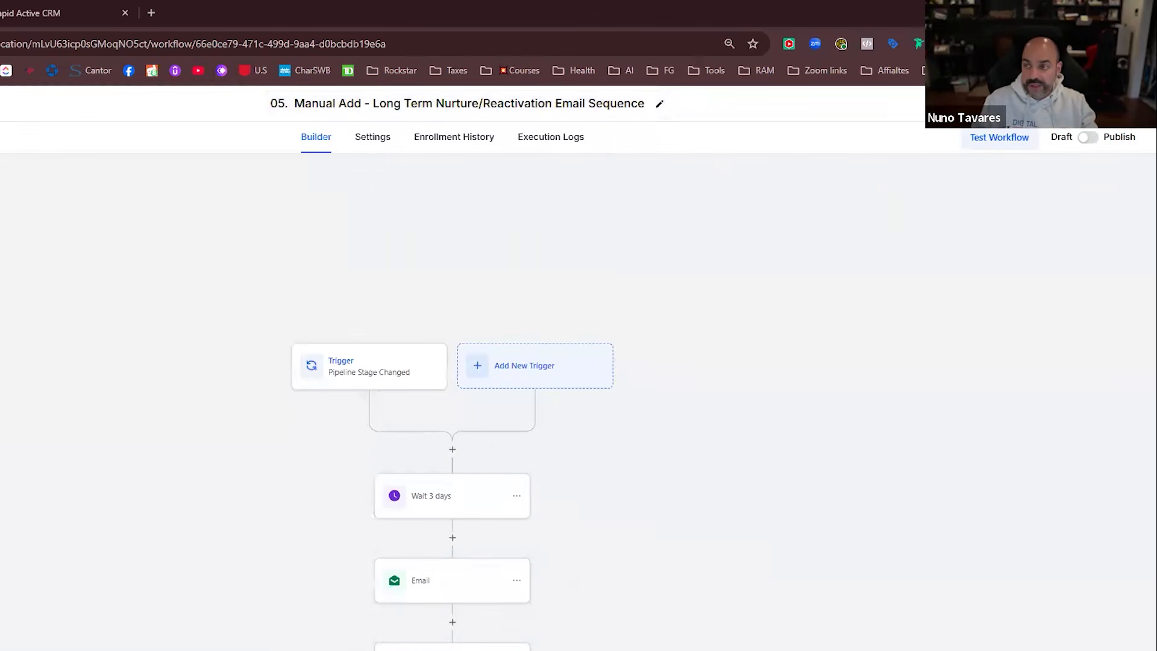
left_click(1115, 103)
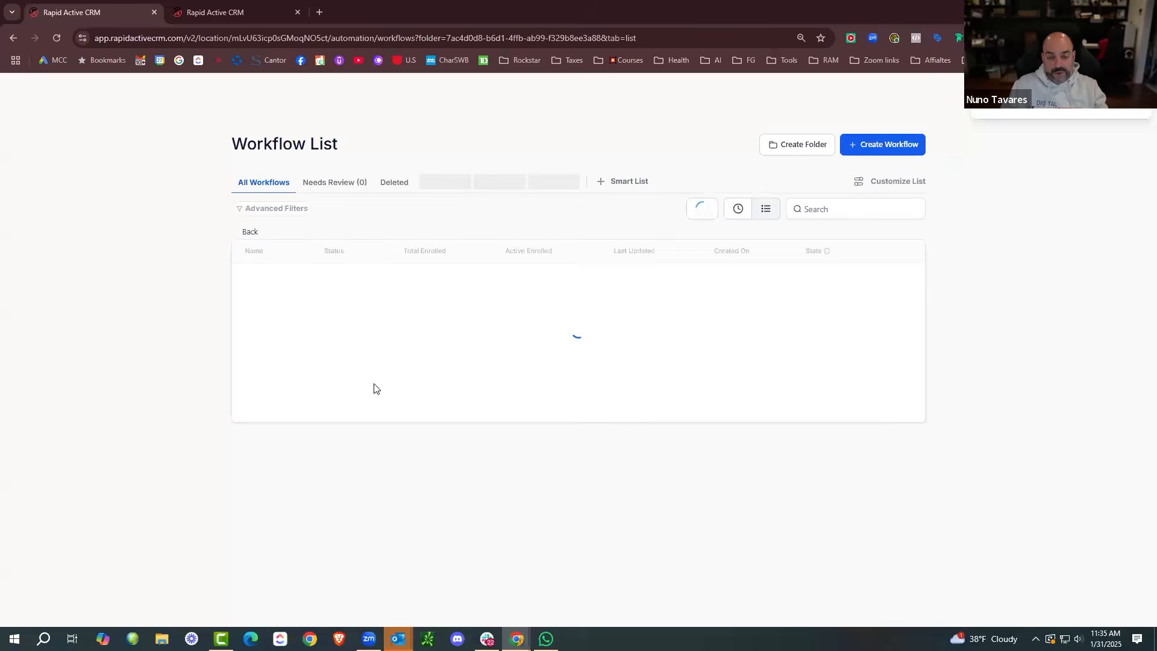
In the 03. Appointment Confirmation + Reminder workflow, add a Remove From Workflow action directly after Create Or Update Opportunity.
left_click(273, 9)
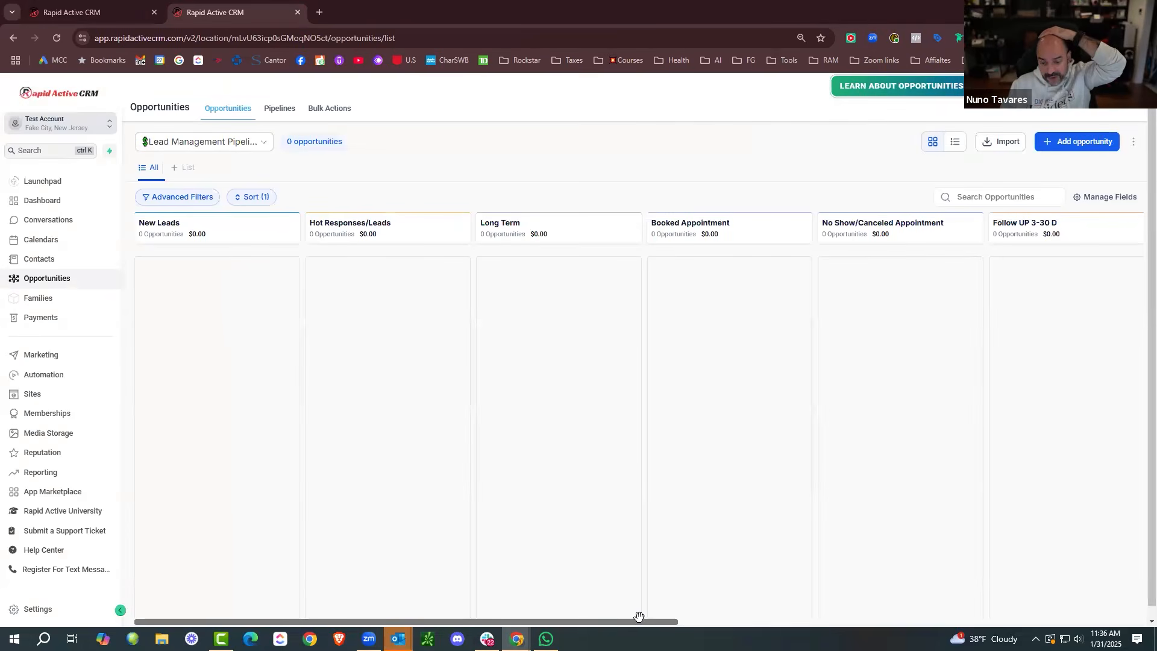
left_click(775, 624)
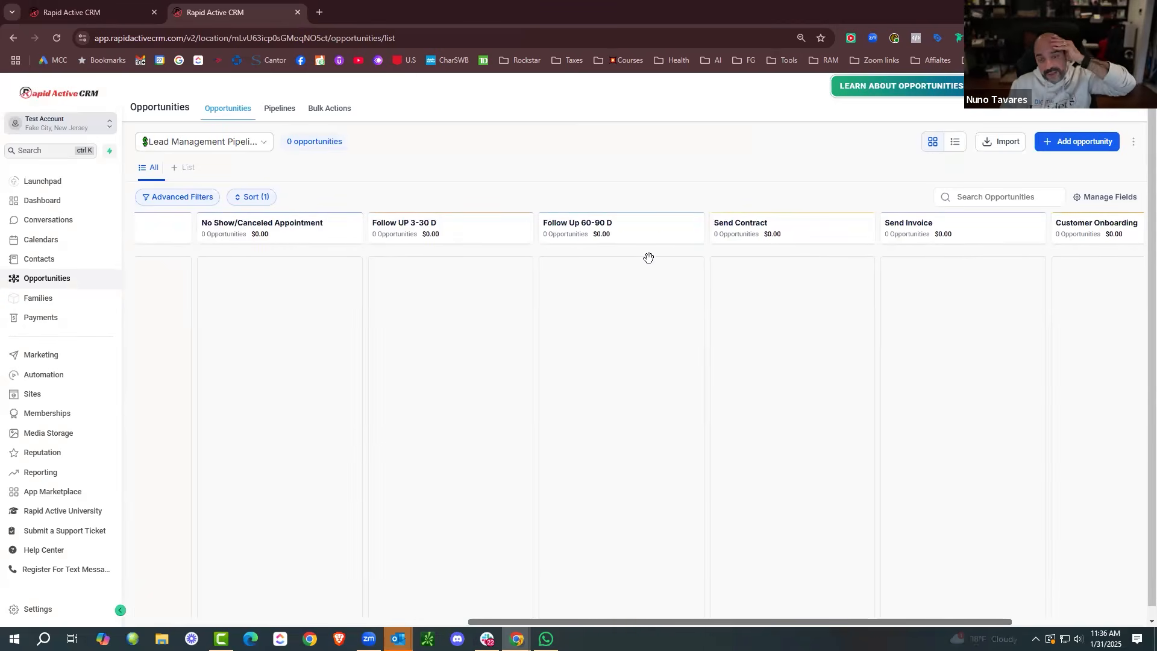
left_click(99, 13)
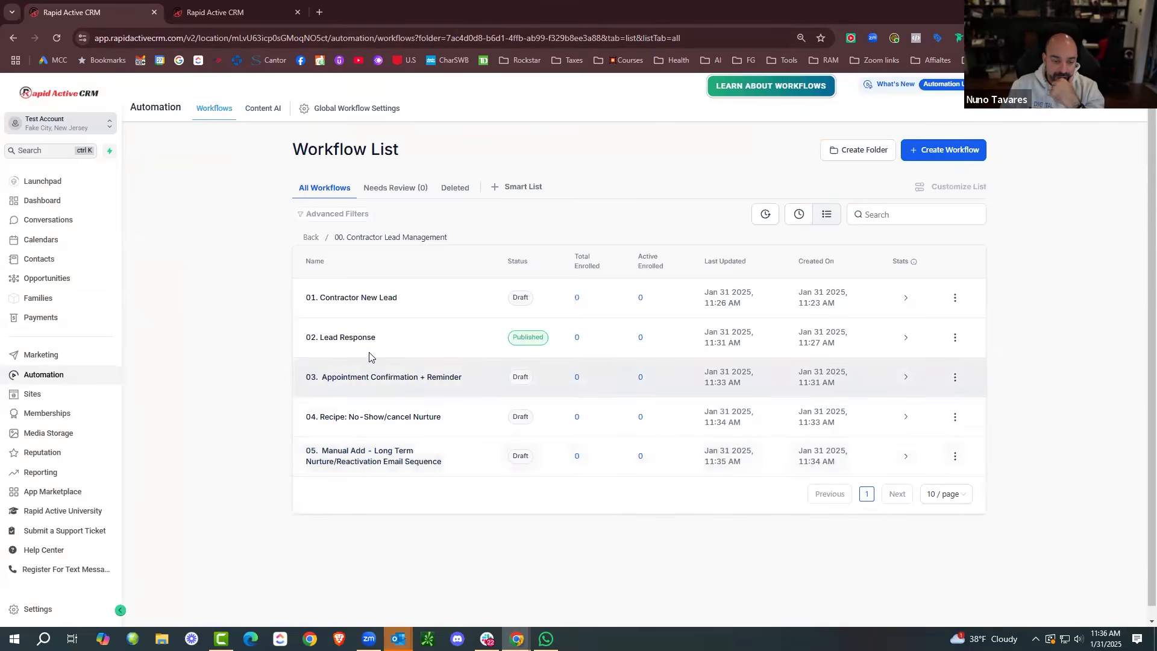
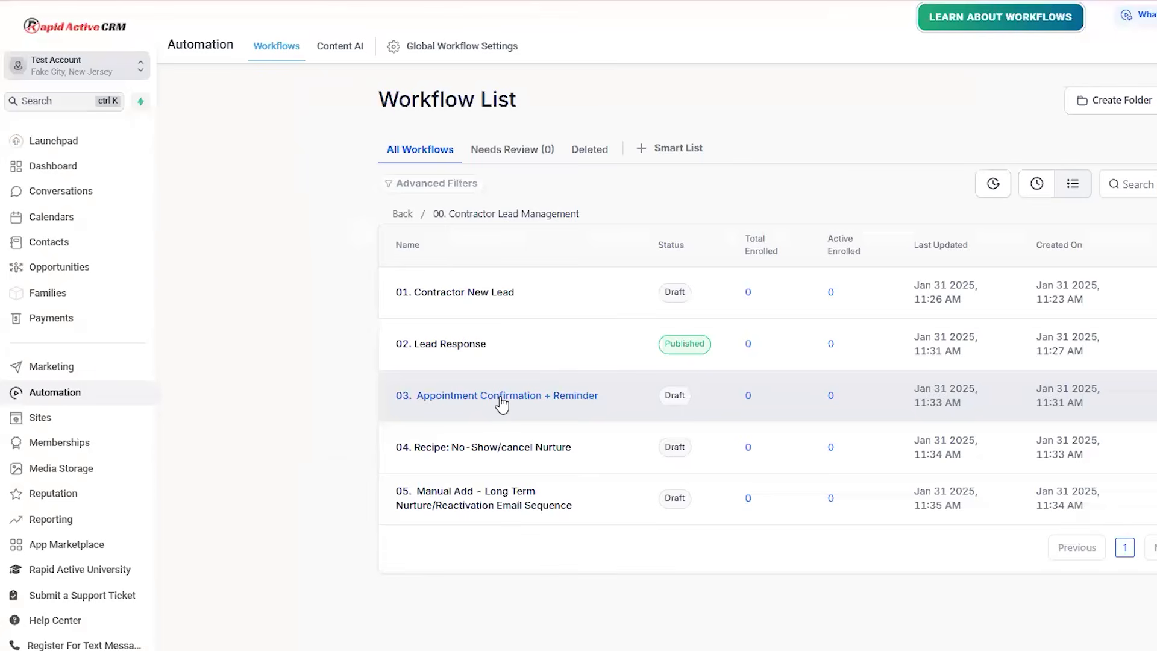
left_click(503, 402)
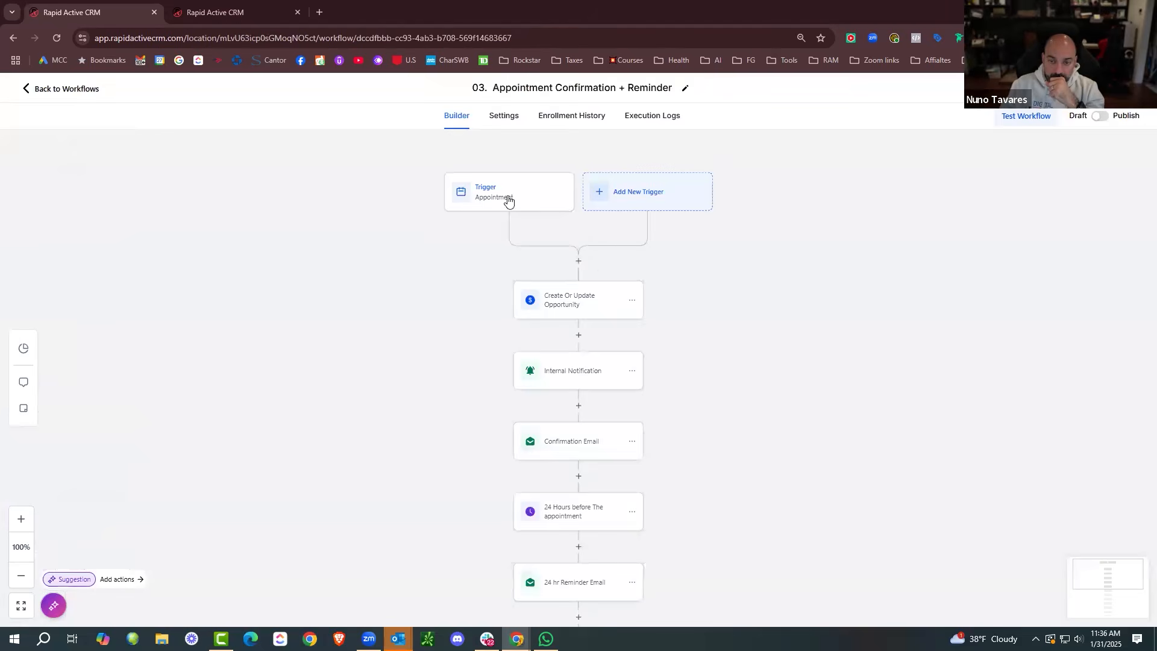
left_click(579, 263)
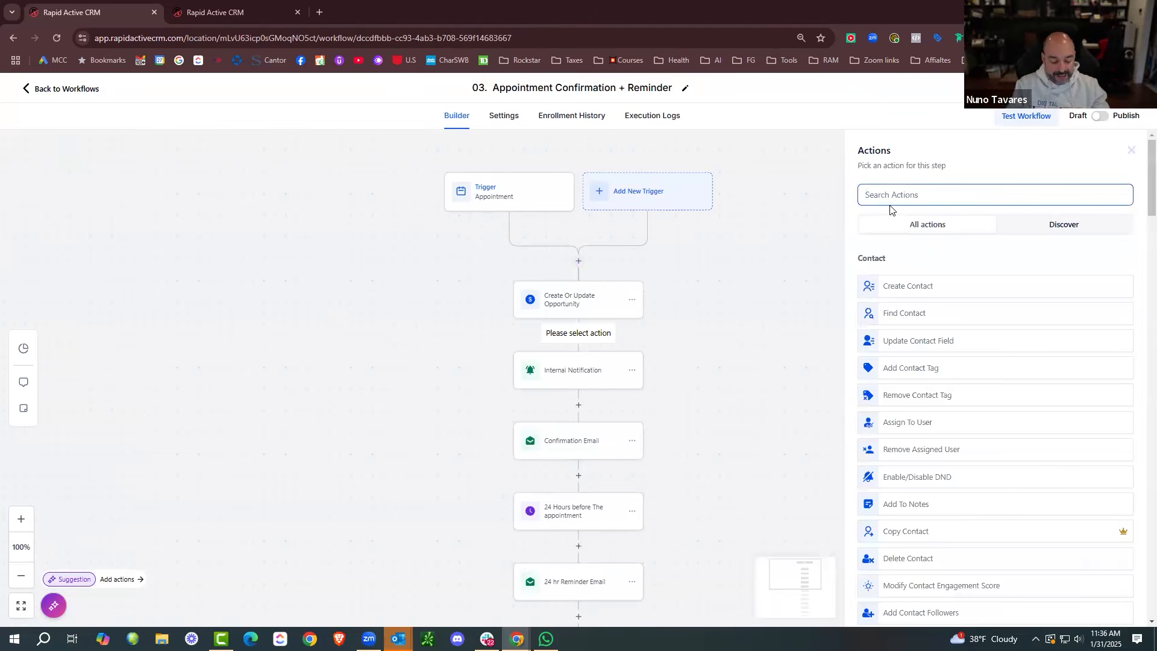
type("remove")
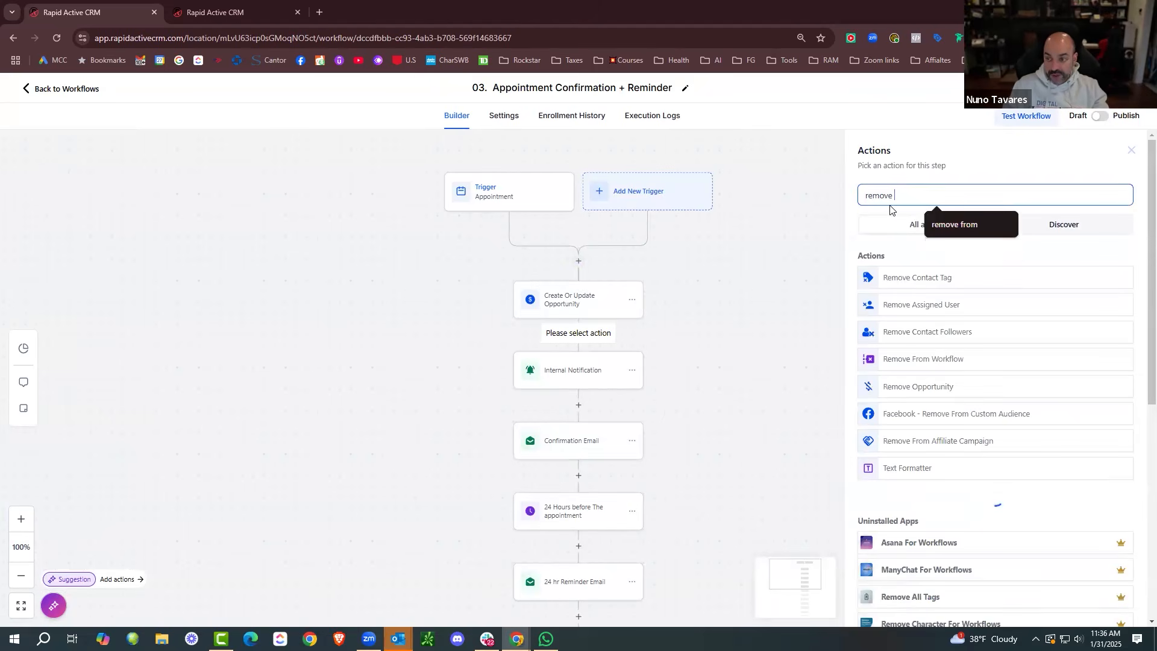
left_click(929, 362)
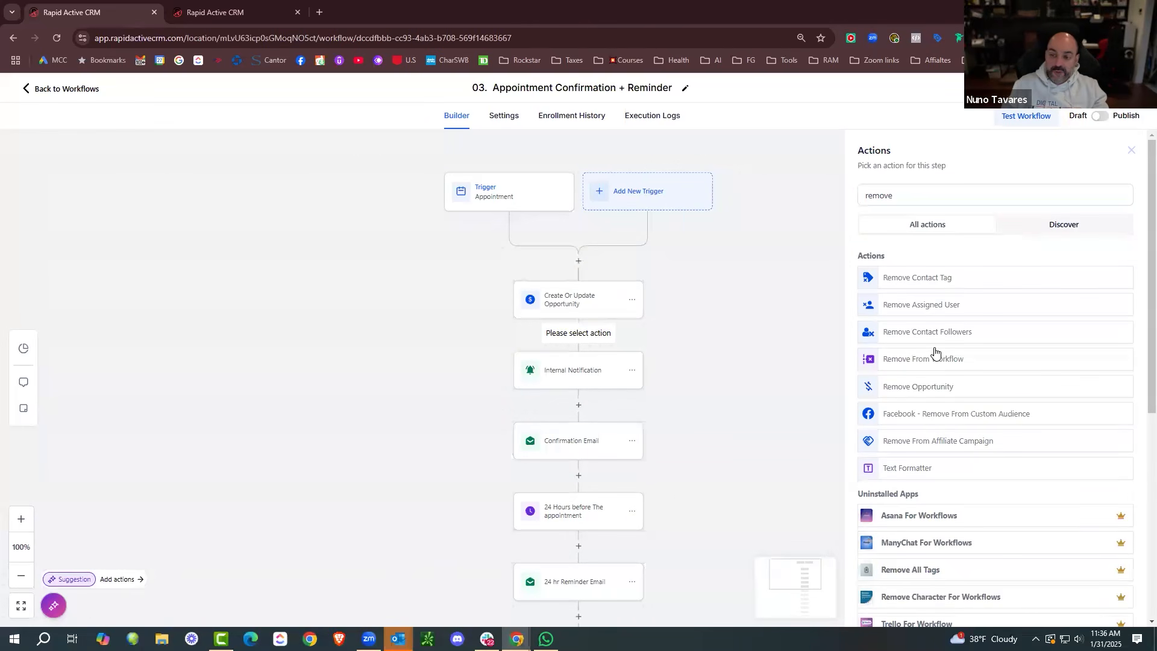
left_click(937, 358)
Set the action to remove contacts from the 04 No-Show/cancel Nurture and 05 Long Term Nurture/Reactivation workflows, and save it.
left_click(909, 306)
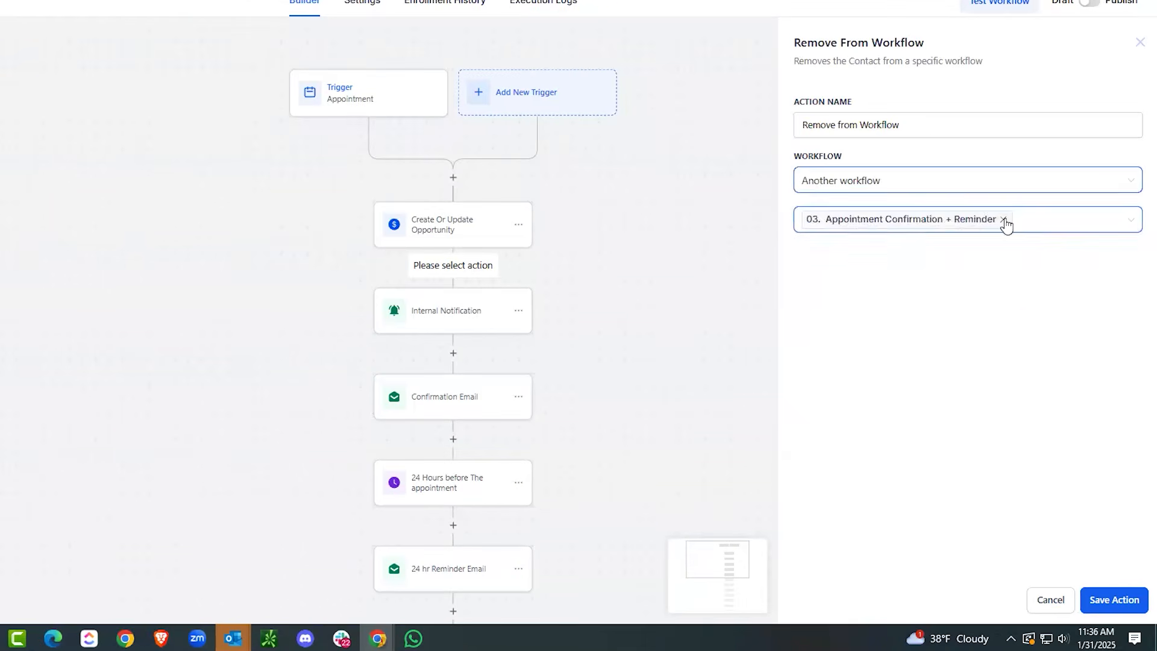
left_click(894, 223)
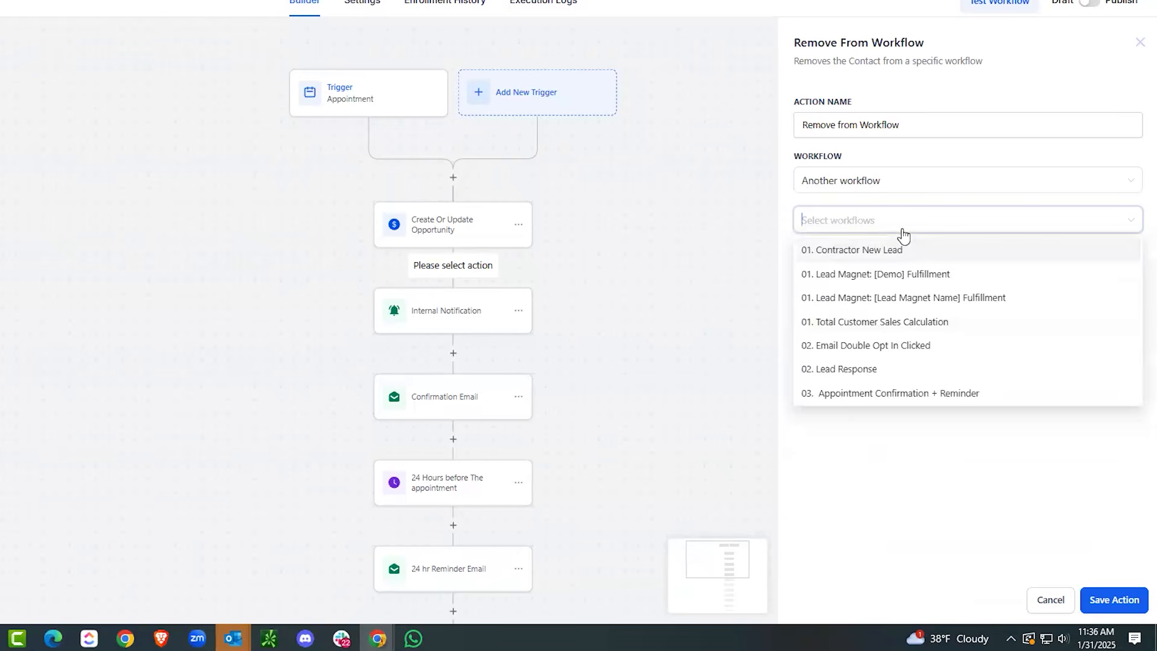
type("nb")
key("BackSpace")
type("o")
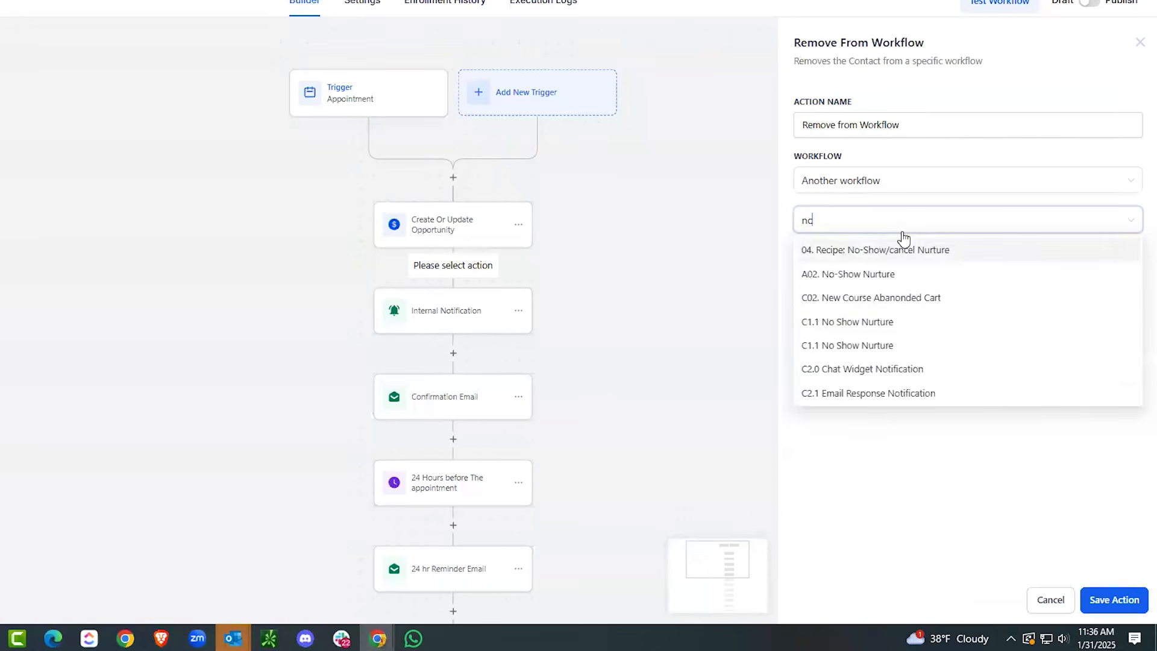
left_click(904, 248)
type("long")
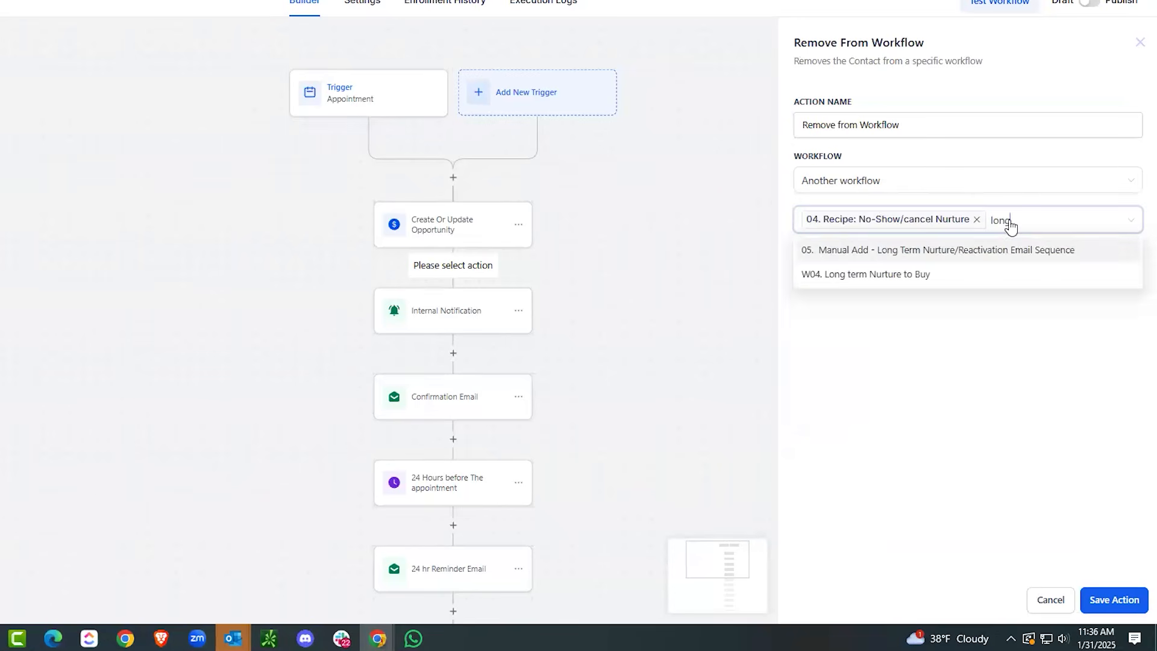
left_click(904, 248)
left_click(1113, 599)
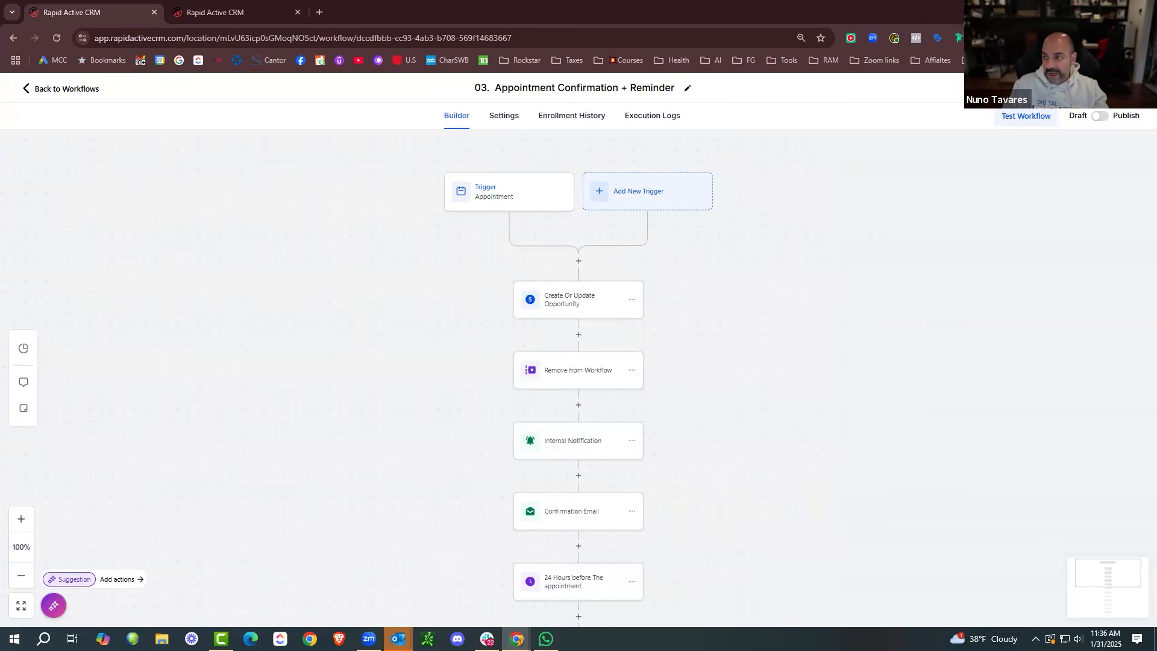
Create a workflow from scratch in the 00. Contractor Lead Management folder and name it "06. Follow Up 3 - 30 Day".
left_click(81, 89)
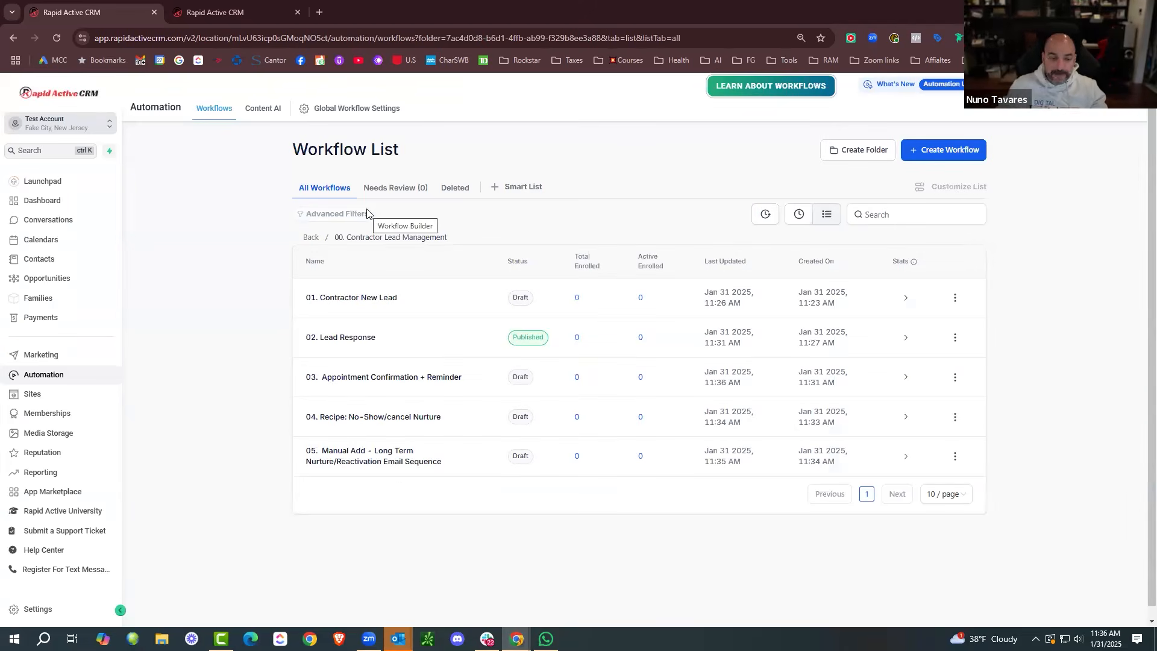
key("ctrl+Tab")
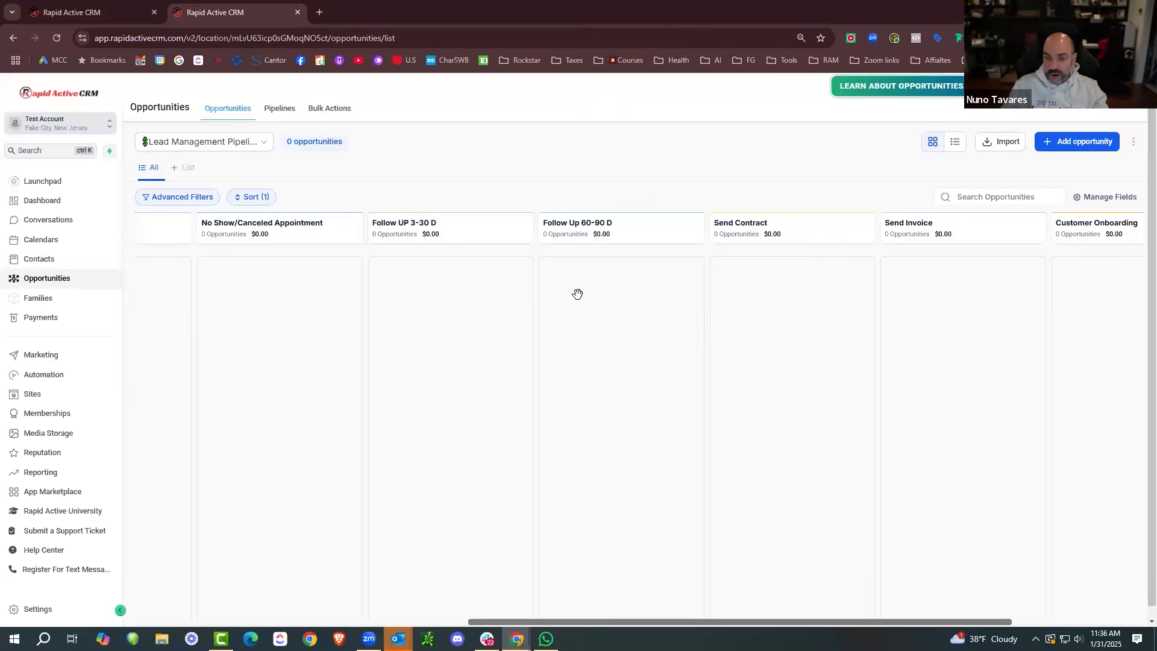
key("ctrl+shift+Tab")
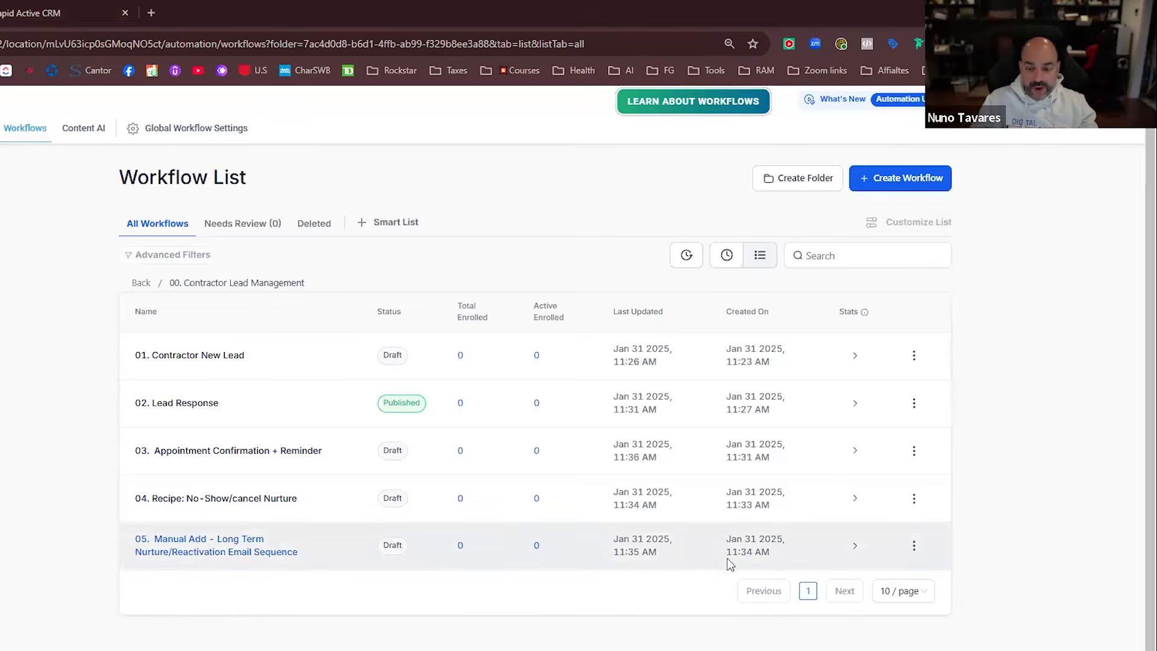
left_click(914, 182)
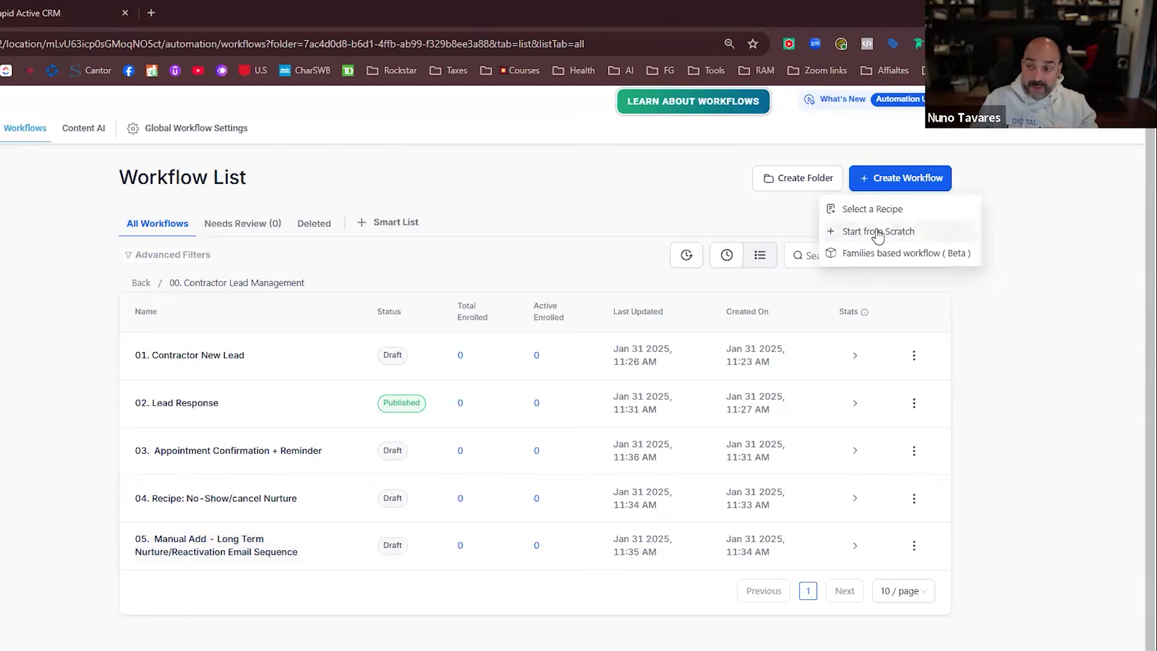
left_click(884, 205)
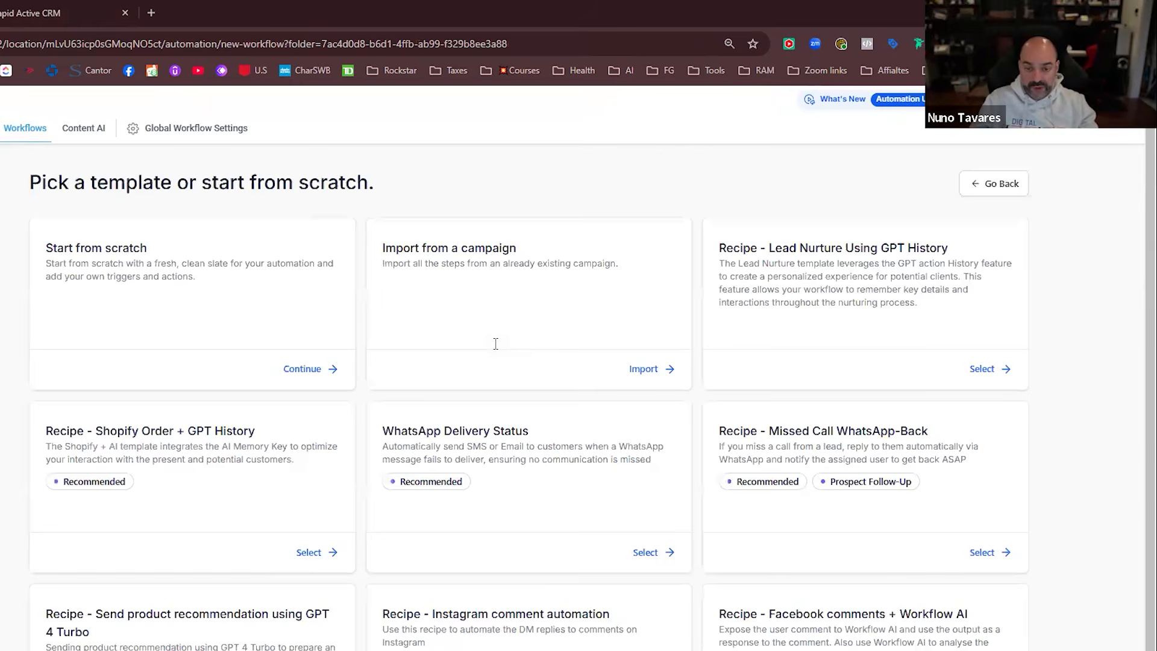
scroll(494, 343, "down", 3)
scroll(495, 344, "down", 5)
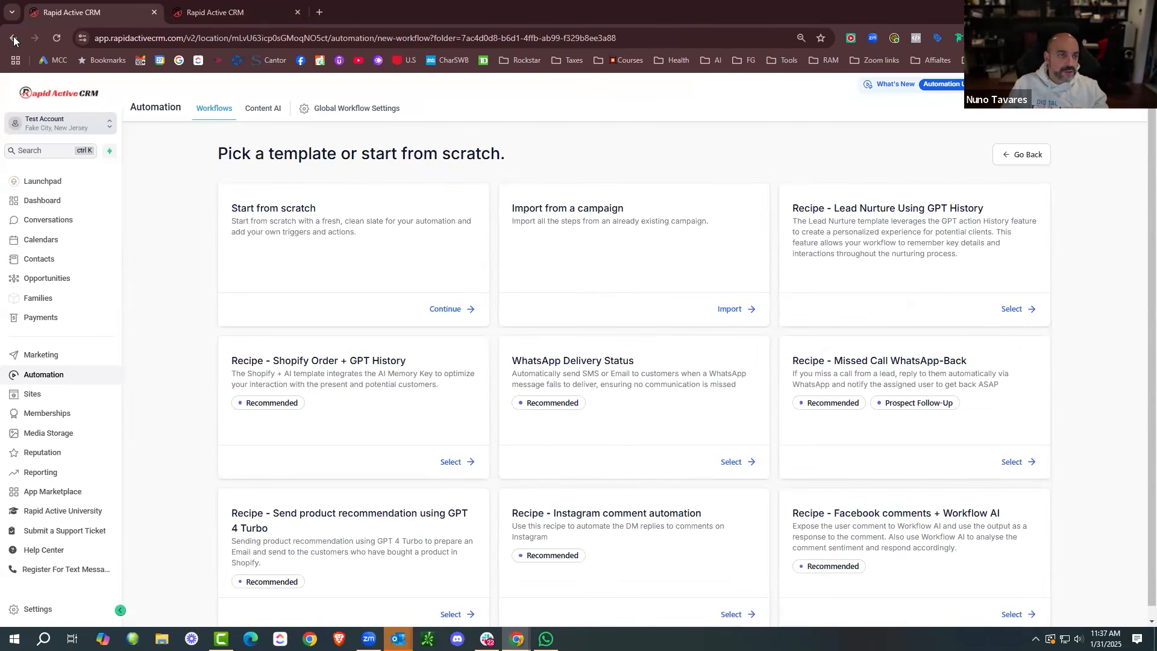
left_click(446, 309)
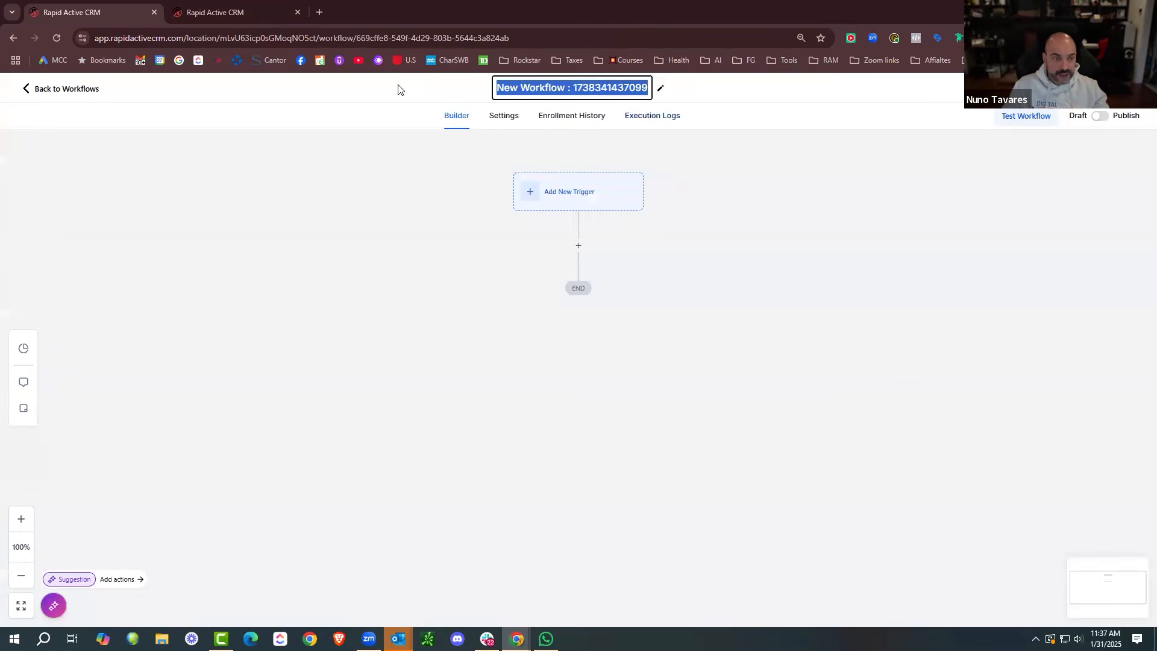
type("06. Follow Up")
type(" 3 - 30 Day")
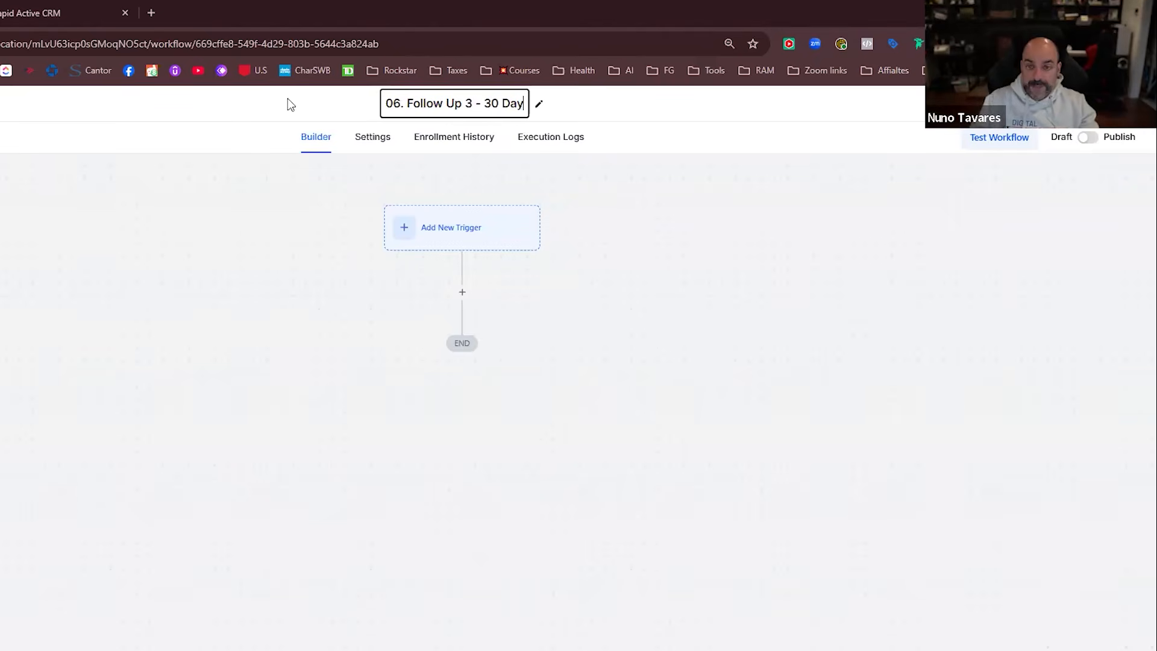
key("Return")
Add a Pipeline Stage Changed trigger to the workflow and filter it to the Lead Management Pipeline.
left_click(463, 291)
left_click(457, 237)
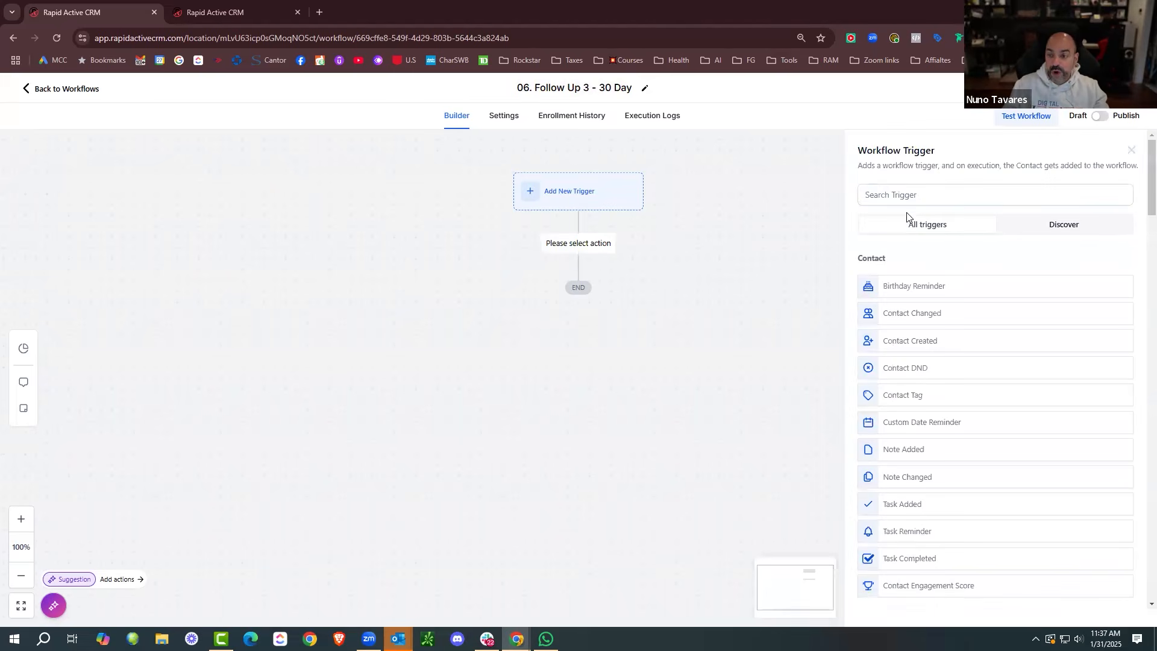
left_click(907, 196)
type("pipel")
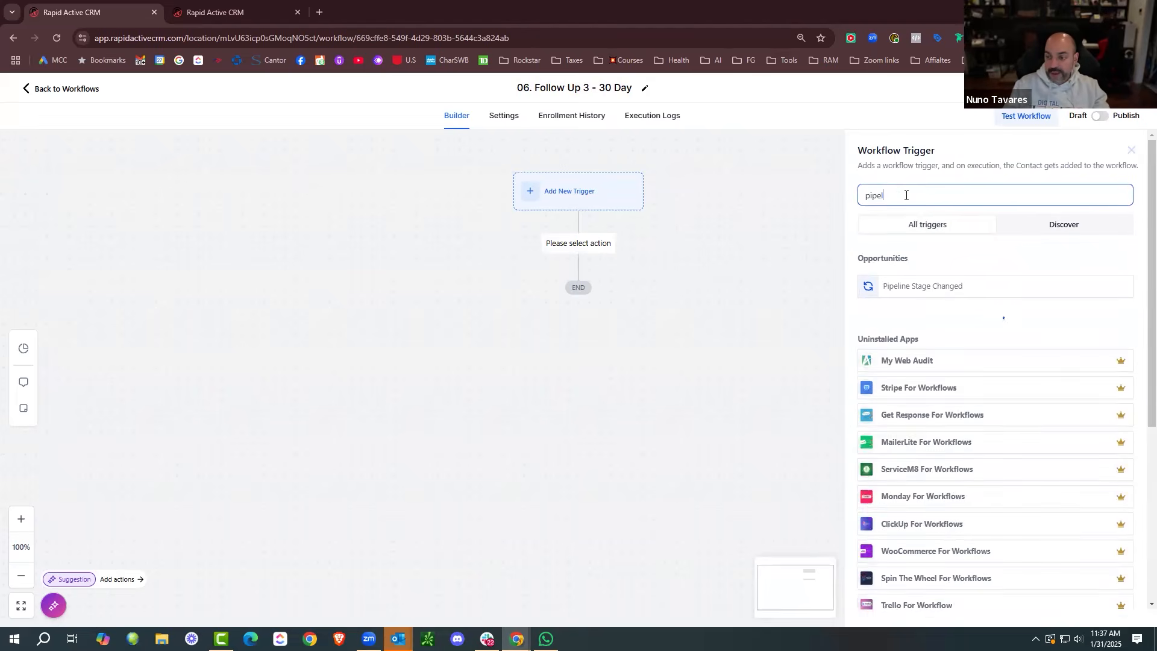
left_click(905, 291)
left_click(726, 313)
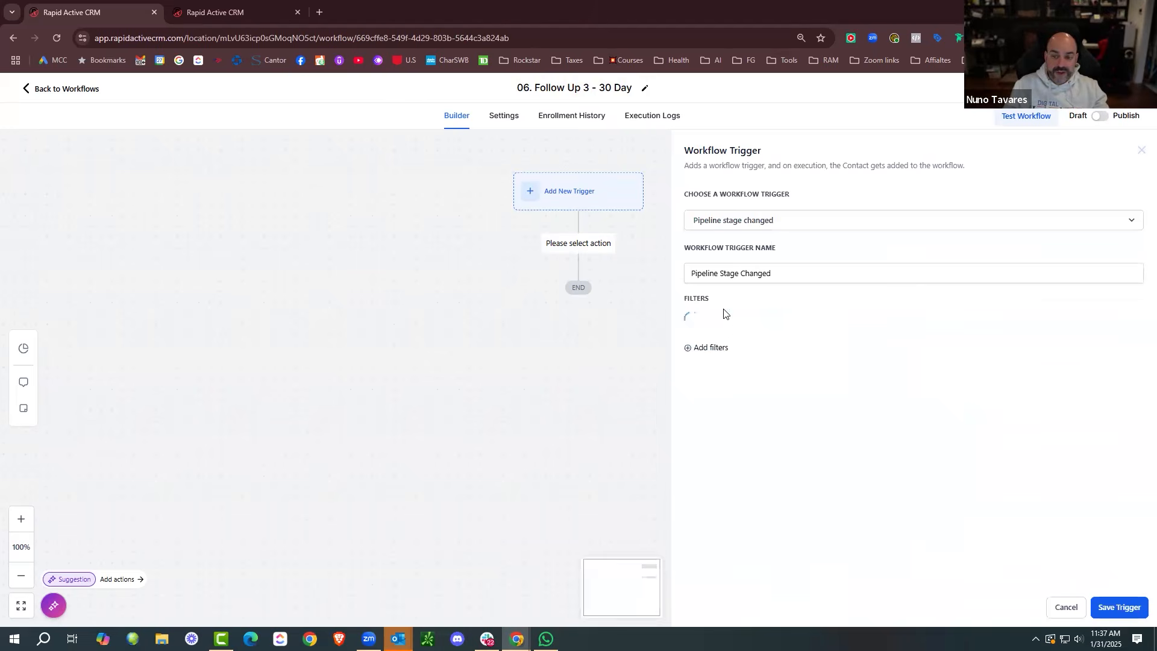
left_click(730, 327)
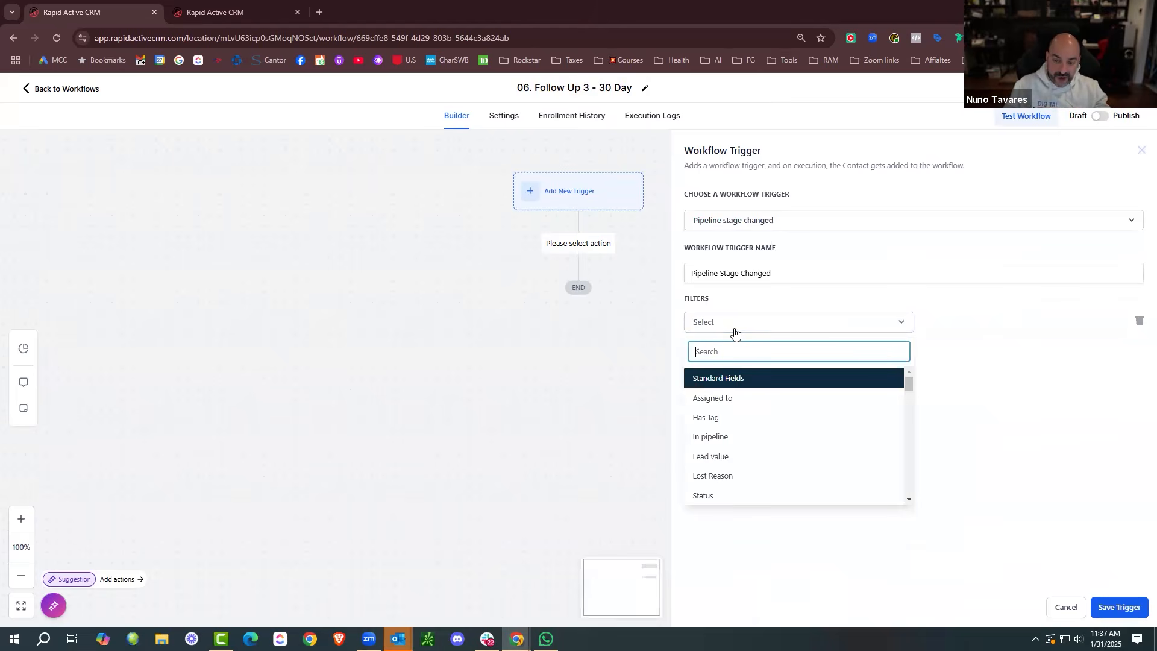
left_click(746, 438)
left_click(964, 323)
scroll(973, 446, "down", 3)
left_click(967, 478)
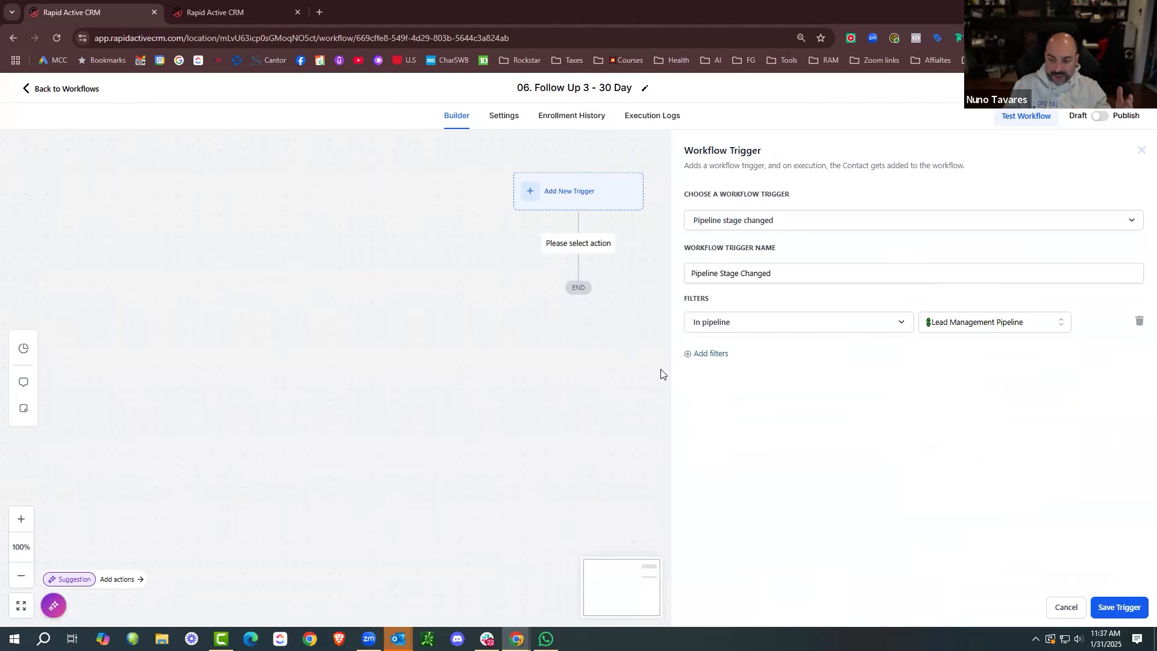
Add a second trigger filter for the Follow UP 3-30 D pipeline stage and save the trigger.
left_click(707, 355)
left_click(766, 359)
left_click(768, 506)
left_click(952, 359)
scroll(959, 443, "down", 2)
left_click(959, 443)
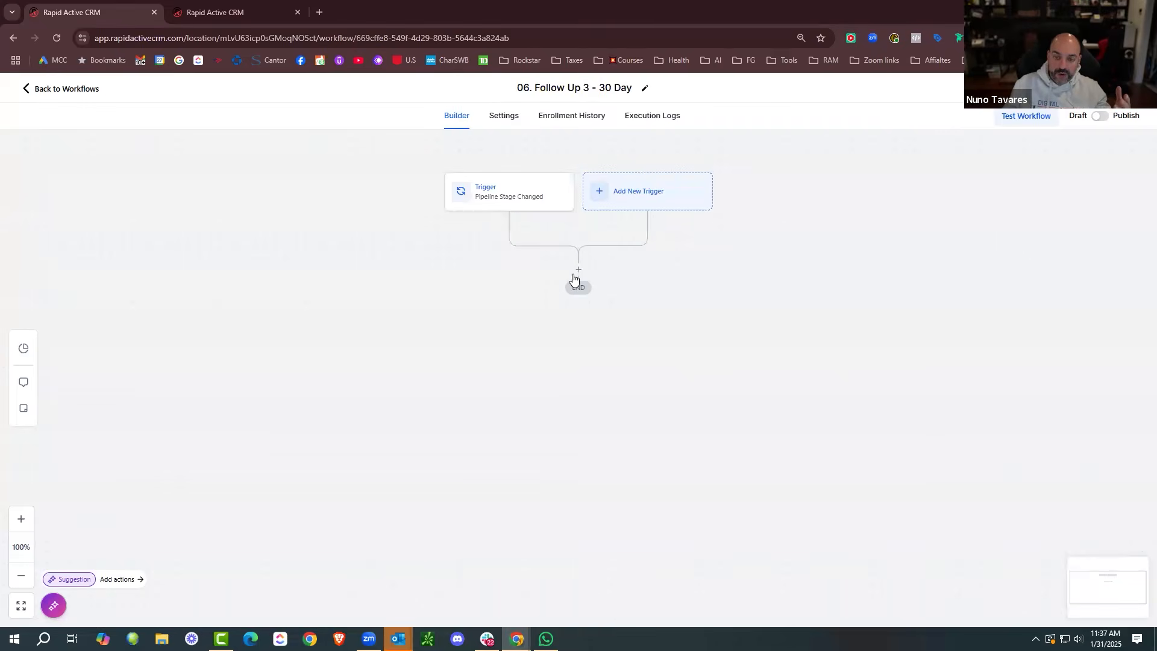
Add a Wait action named "Wait 3 days" with a time delay of 2 days after the trigger, and save it.
left_click(577, 274)
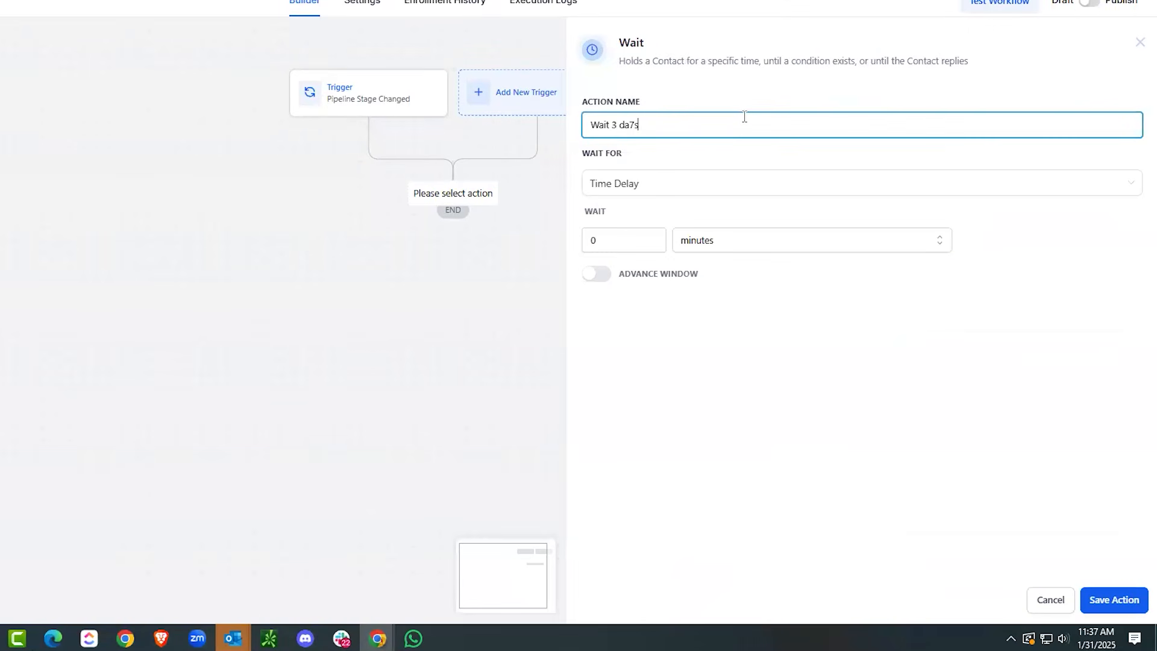
key("BackSpace")
key("BackSpace")
type("ys")
double_click(586, 230)
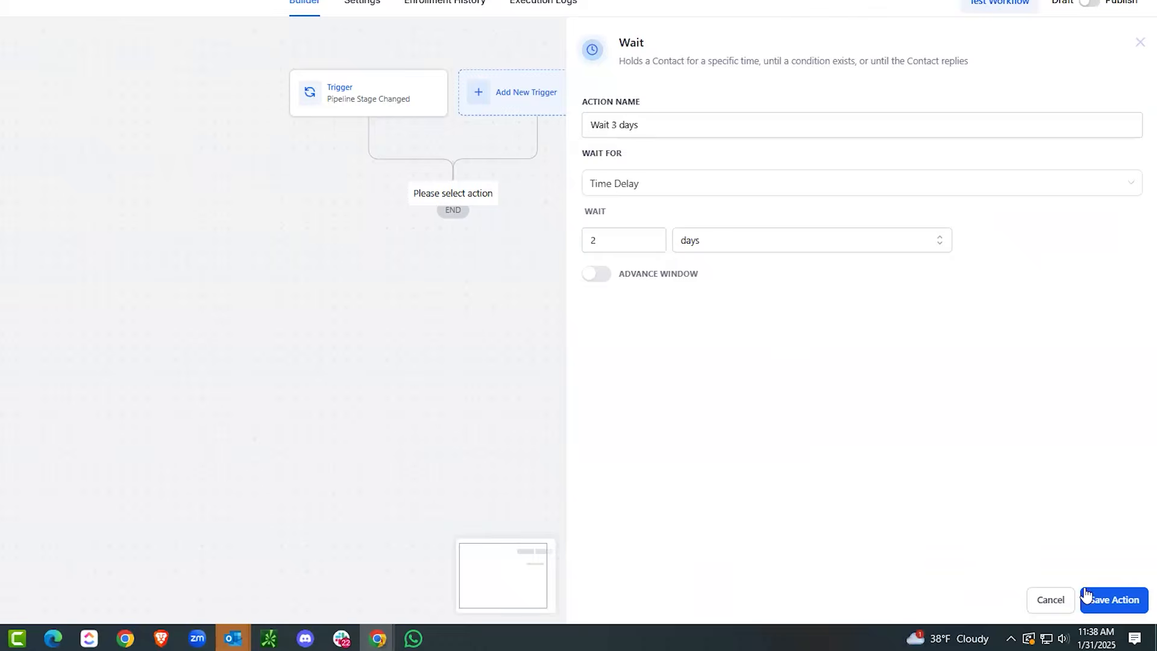
left_click(1085, 600)
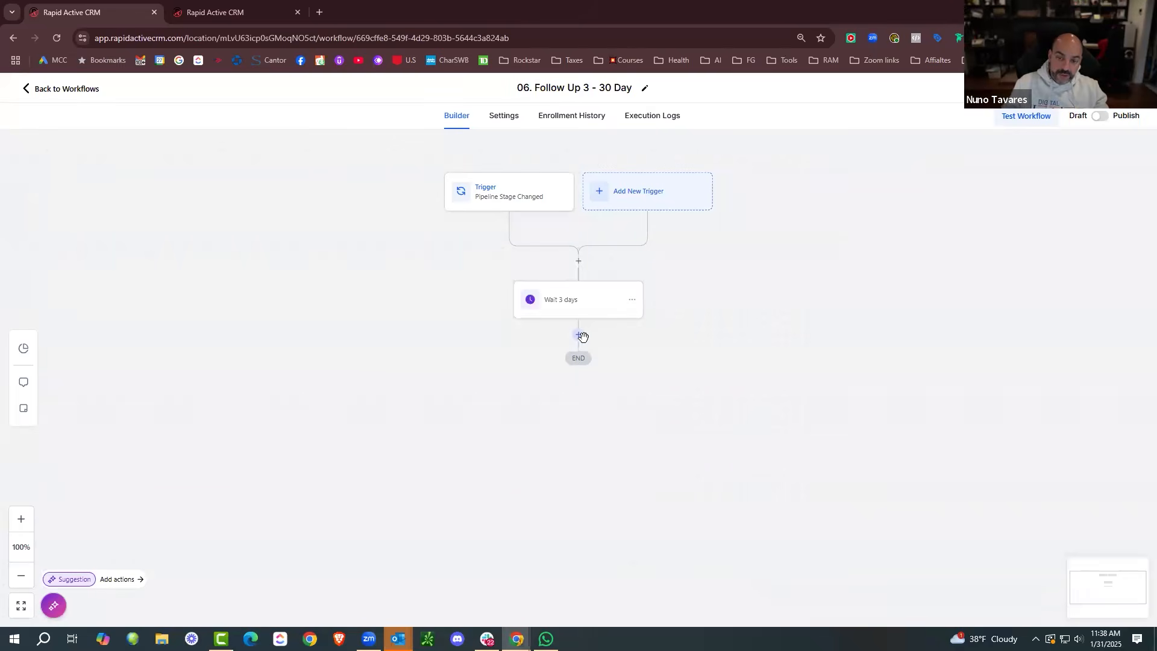
Add an Email action after Wait 3 days with placeholder subject "xxx" and message "xxx", and save it.
left_click(452, 266)
type("email")
left_click(898, 282)
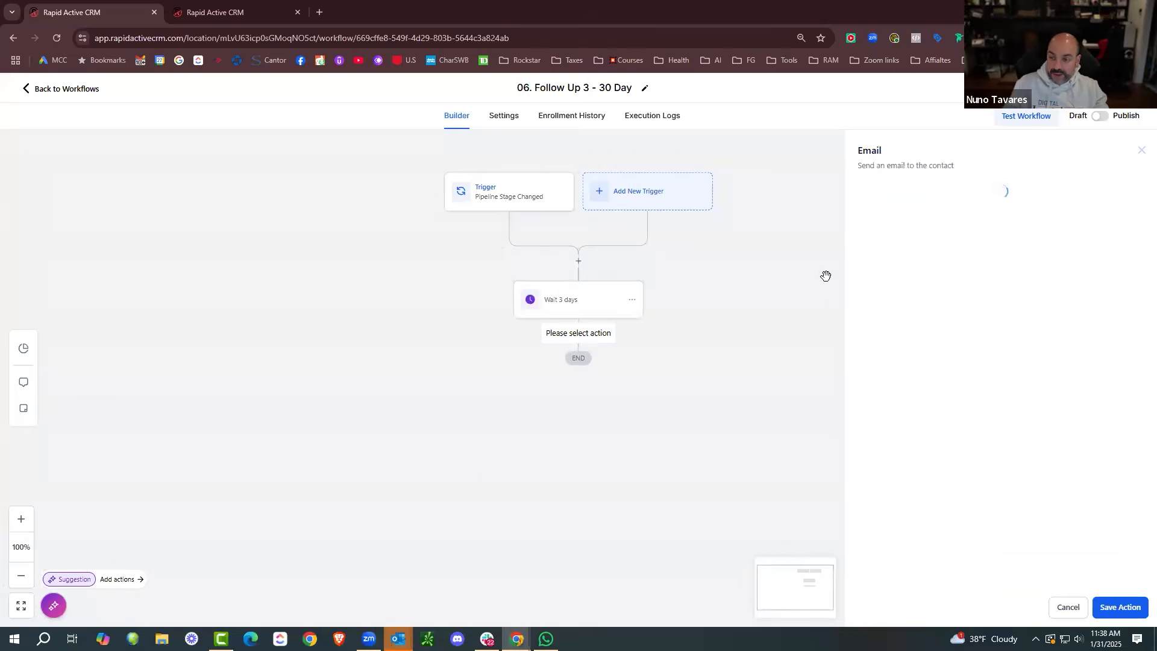
left_click(898, 387)
type("xxx")
left_click(895, 576)
type("xx")
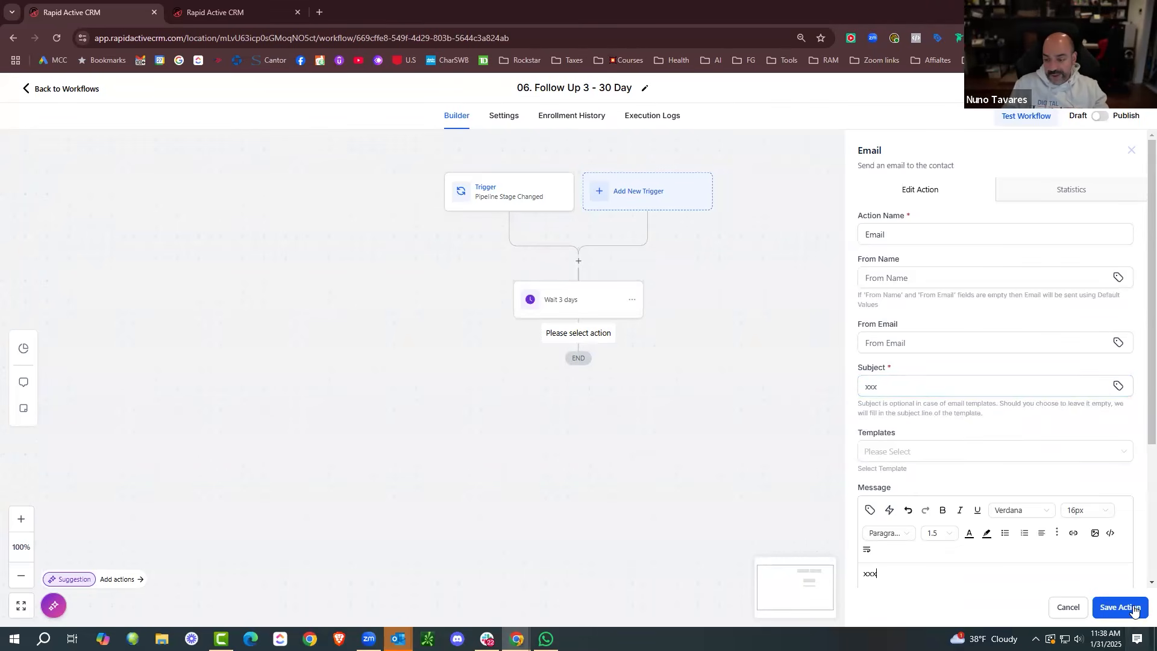
left_click(1133, 609)
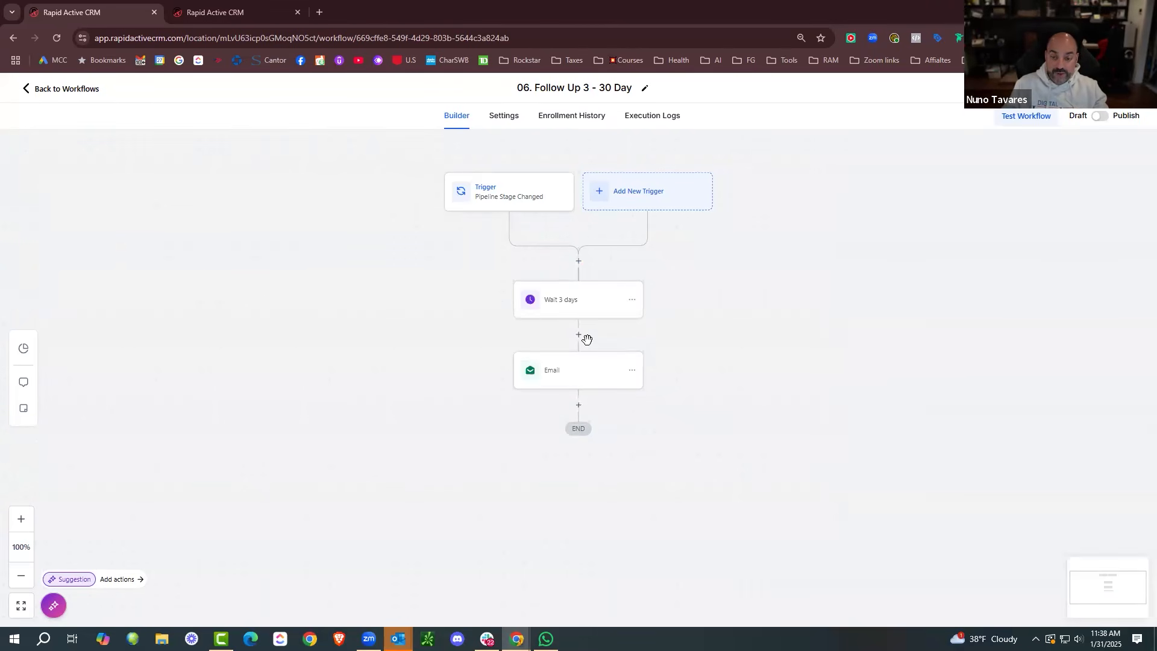
Copy all actions from Wait 3 days onward to the end of the sequence, after the Email.
left_click(632, 299)
mouse_move(666, 341)
left_click(754, 343)
left_click(590, 404)
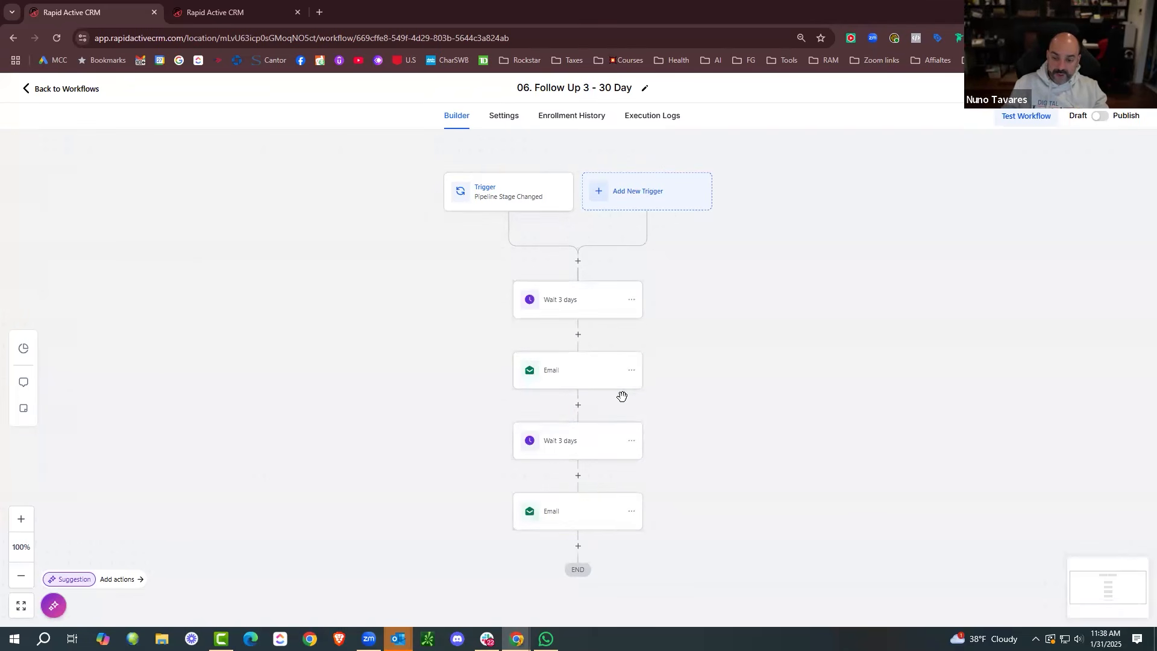
Rename the second wait action "Wait 15 days", set its delay to 15 days, and save it.
left_click(555, 454)
left_click_drag(712, 219, 708, 219)
type("15")
left_click_drag(697, 312, 679, 315)
type("1")
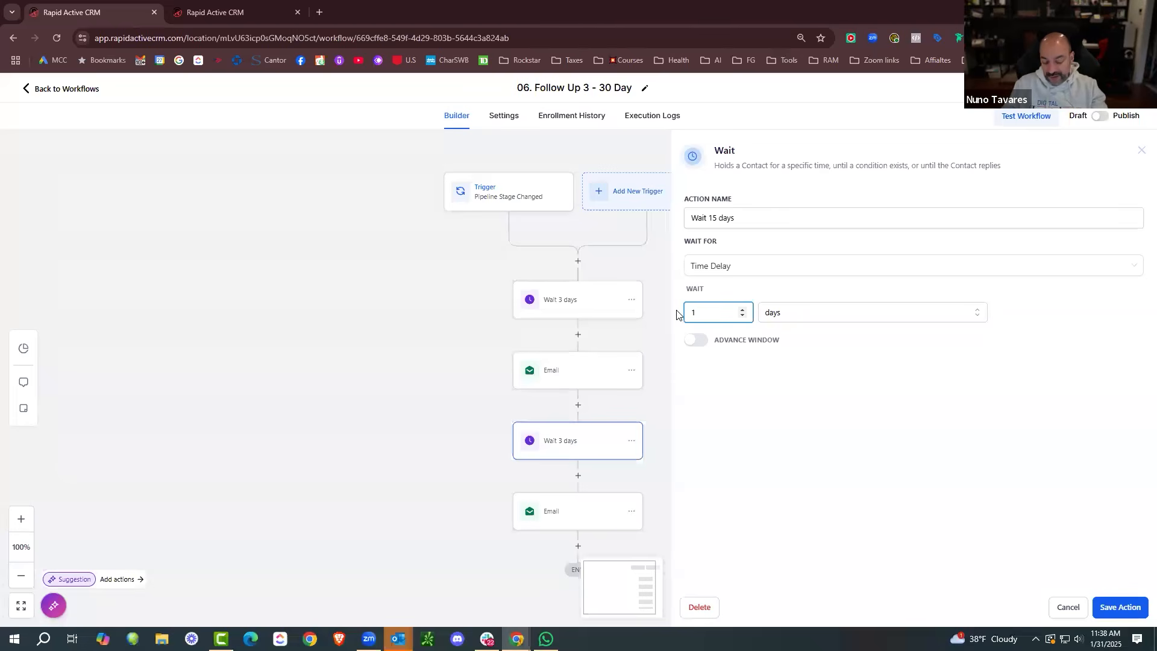
left_click(1120, 602)
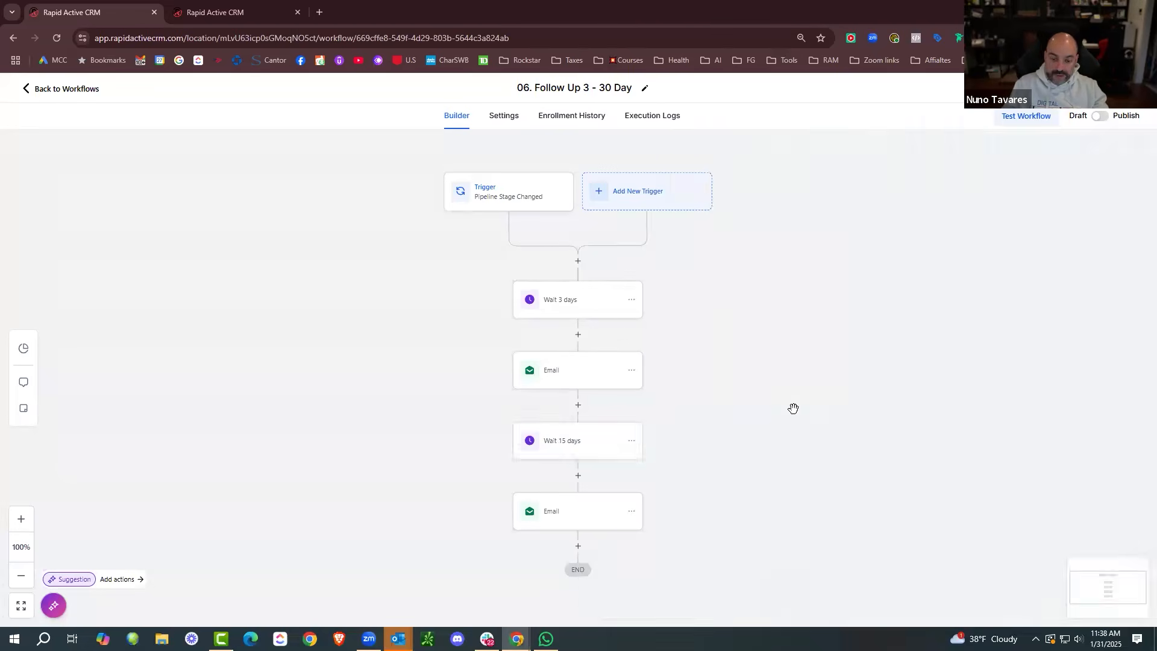
Copy all actions from Wait 15 days onward to the end of the sequence, below the last Email.
scroll(643, 297, "down", 3)
left_click(631, 289)
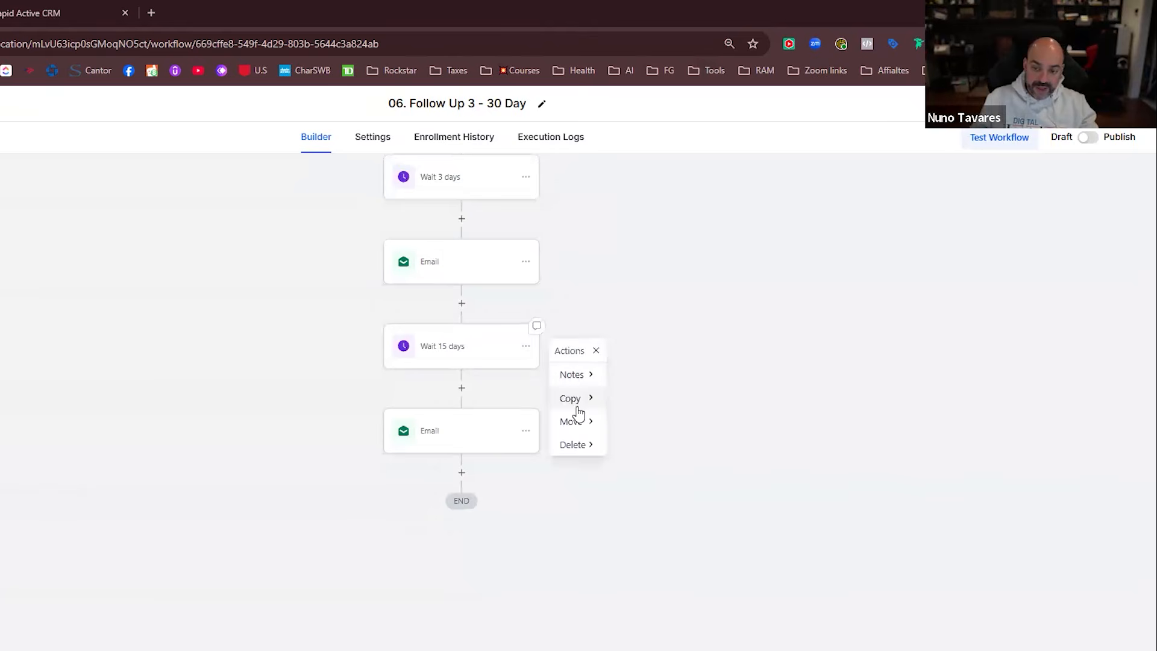
left_click(580, 399)
left_click(648, 374)
left_click(528, 348)
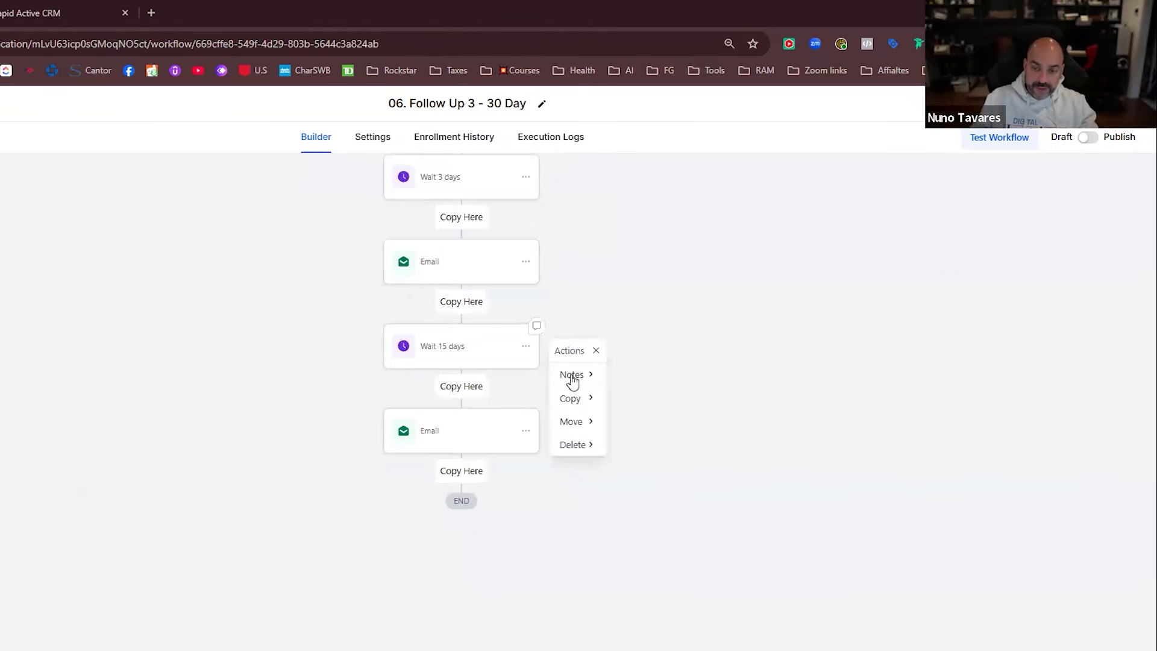
left_click(596, 399)
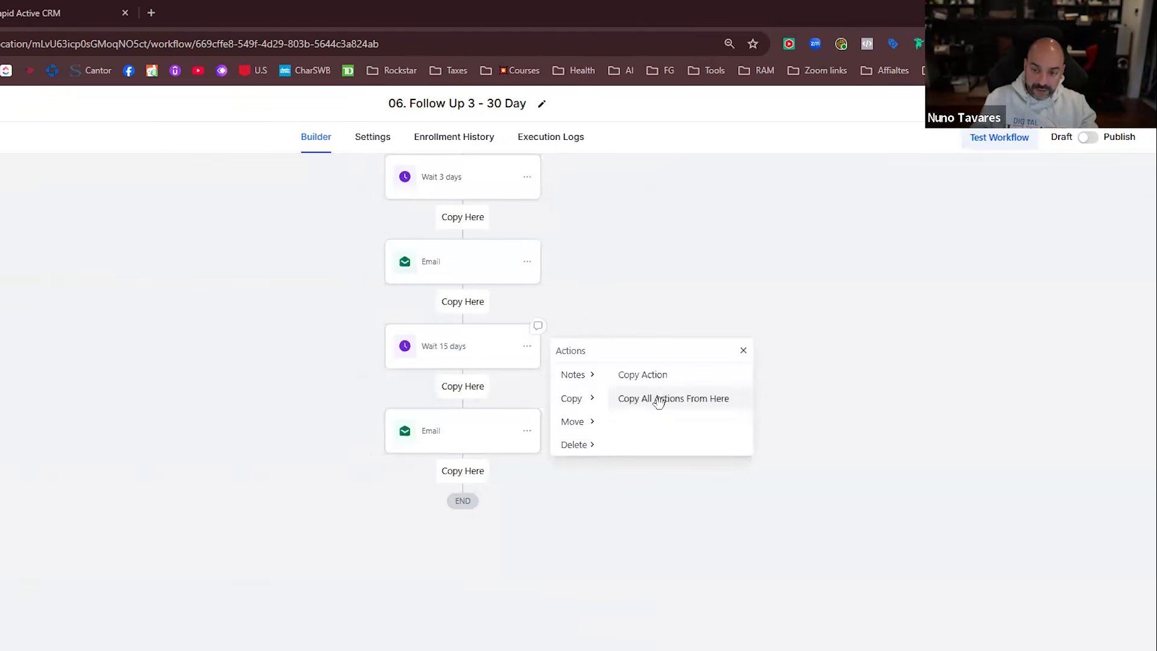
left_click(656, 400)
left_click(467, 472)
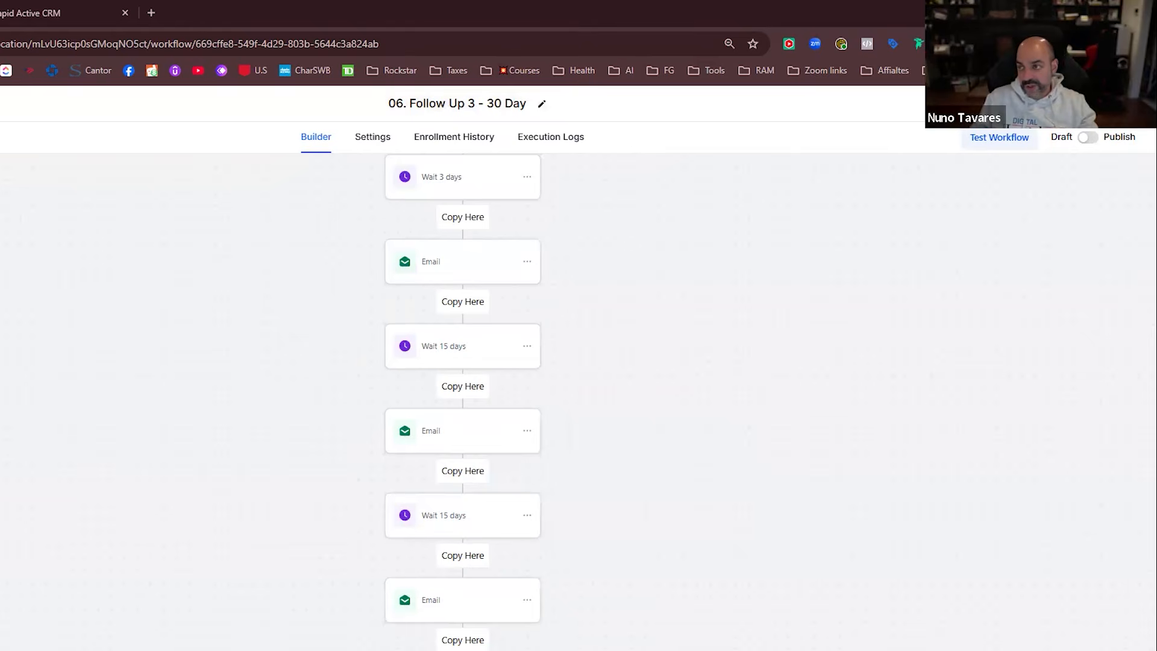
Save the workflow and duplicate it from the workflow list as "07. Follow Up 60-90 Day".
left_click(1098, 103)
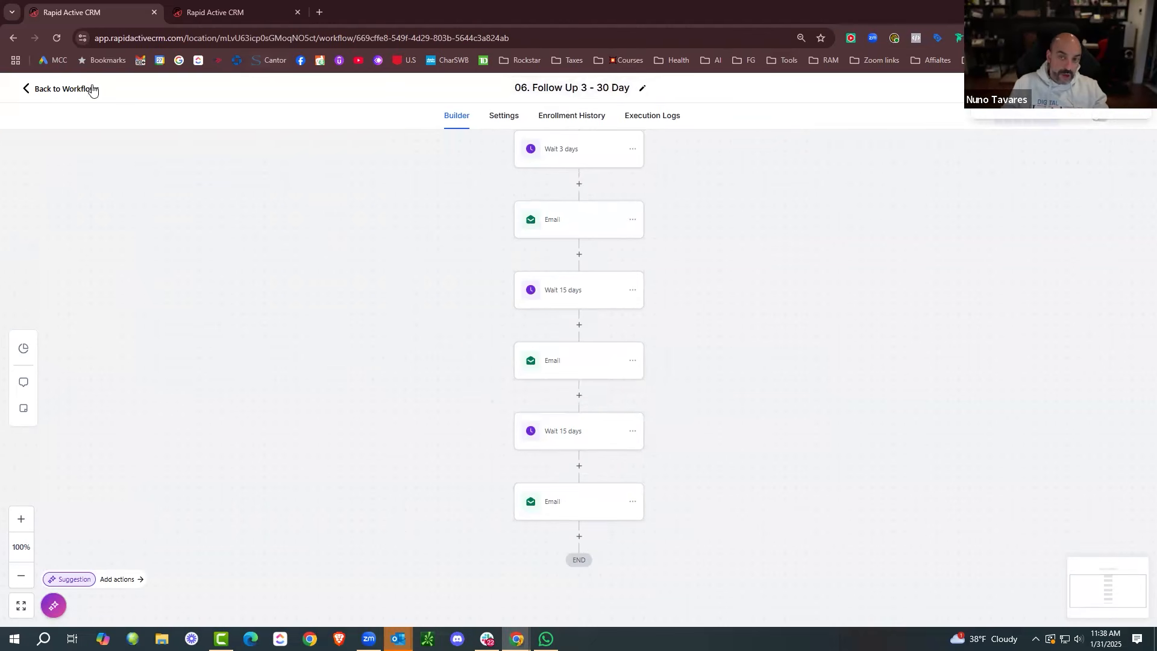
left_click(92, 90)
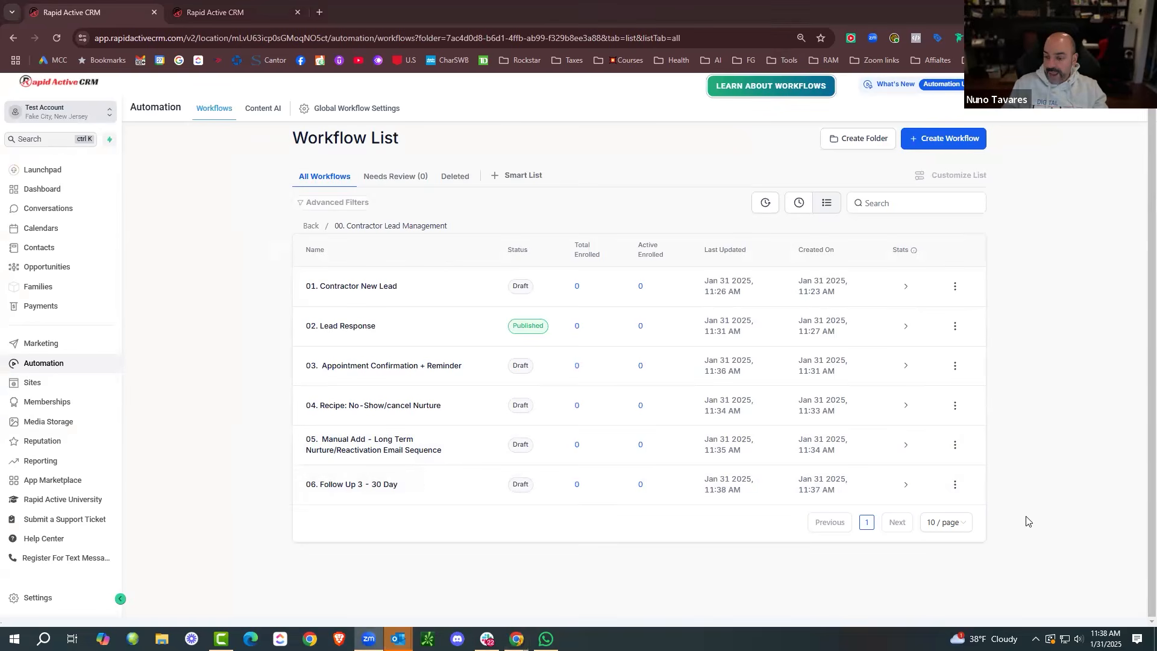
left_click(955, 485)
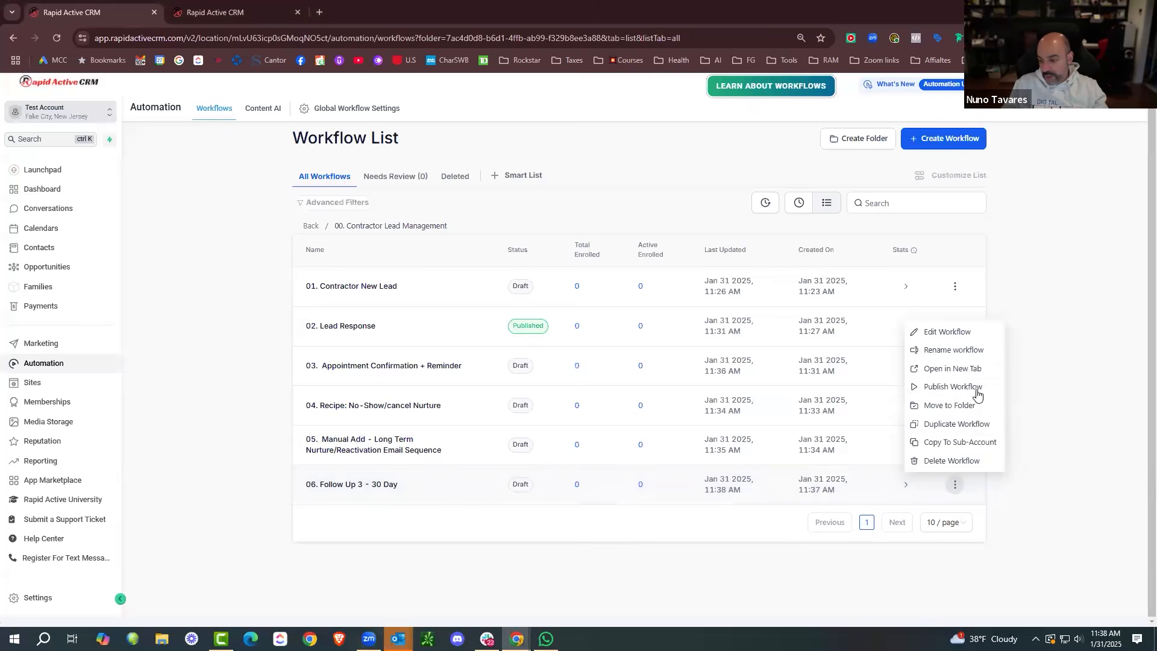
left_click(978, 422)
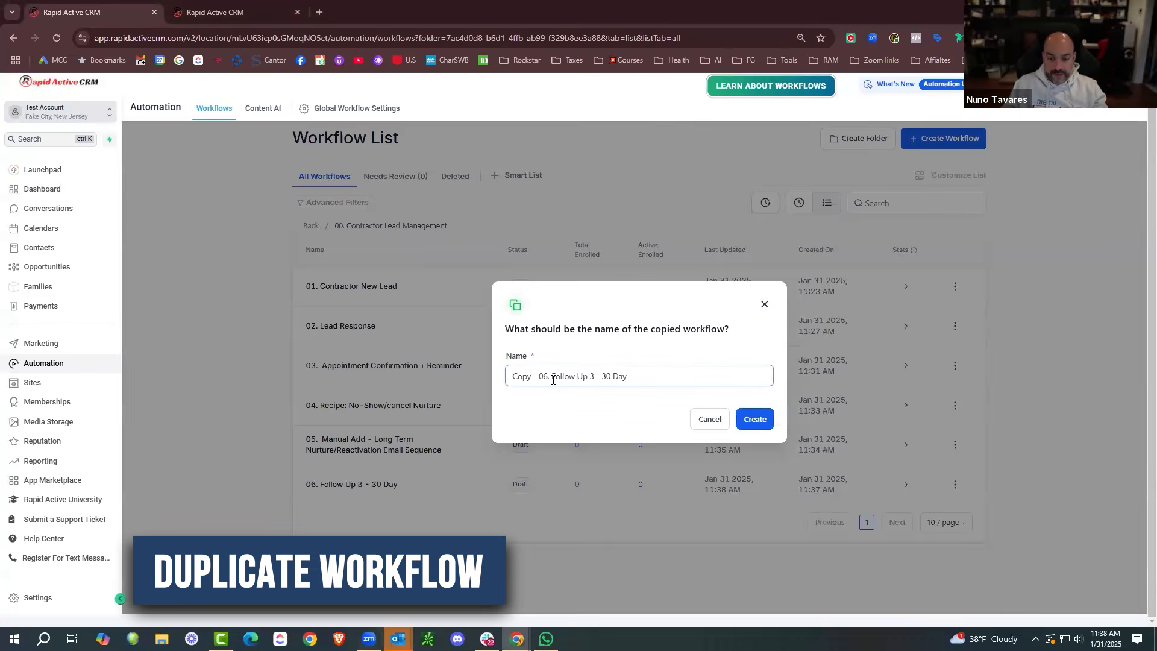
left_click_drag(539, 376, 486, 373)
key("BackSpace")
left_click(521, 377)
key("BackSpace")
type("760")
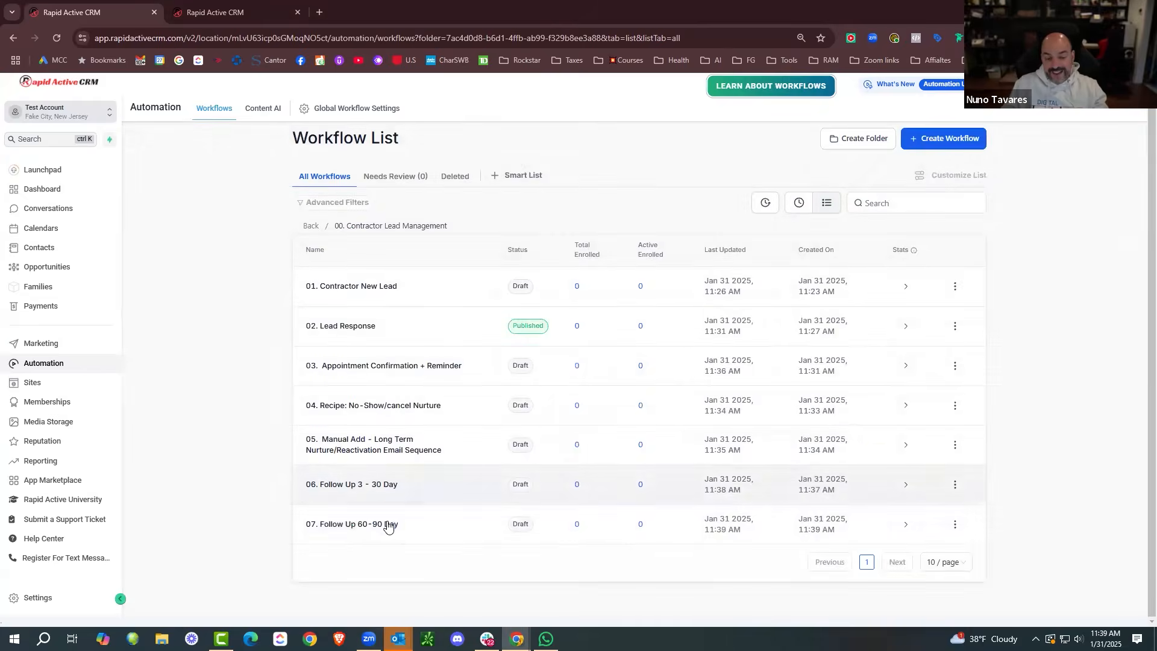
In the 07. Follow Up 60-90 Day workflow, change the trigger's pipeline stage filter to Follow Up 60-90 D and save it.
left_click(387, 524)
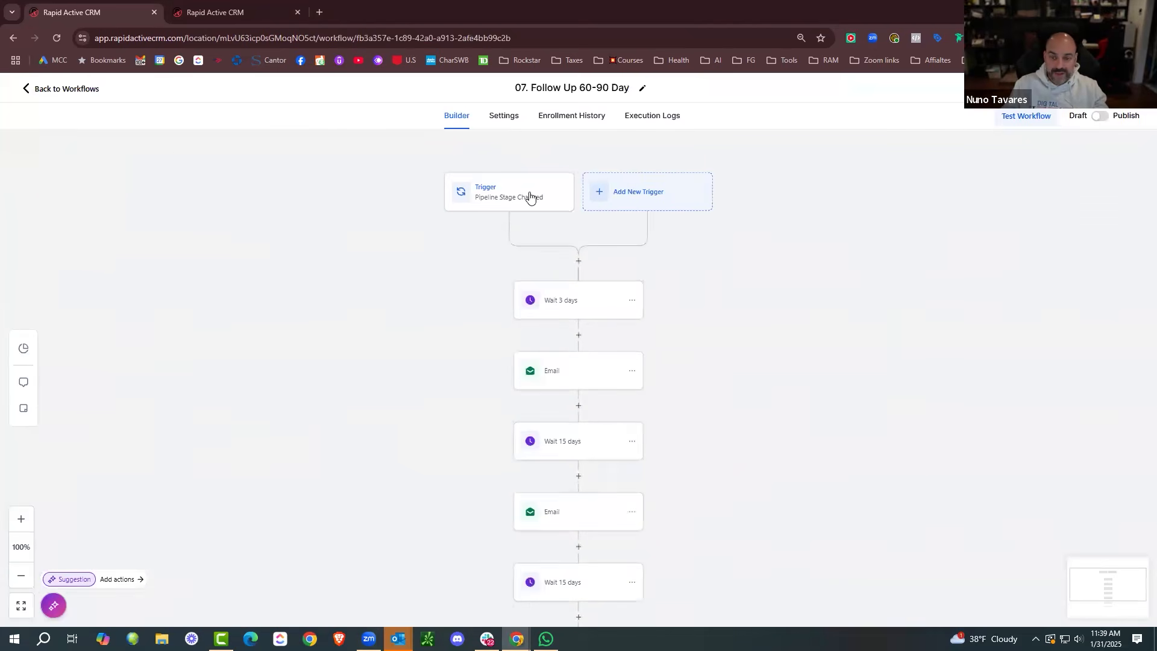
left_click(529, 196)
left_click(1046, 361)
left_click(1009, 508)
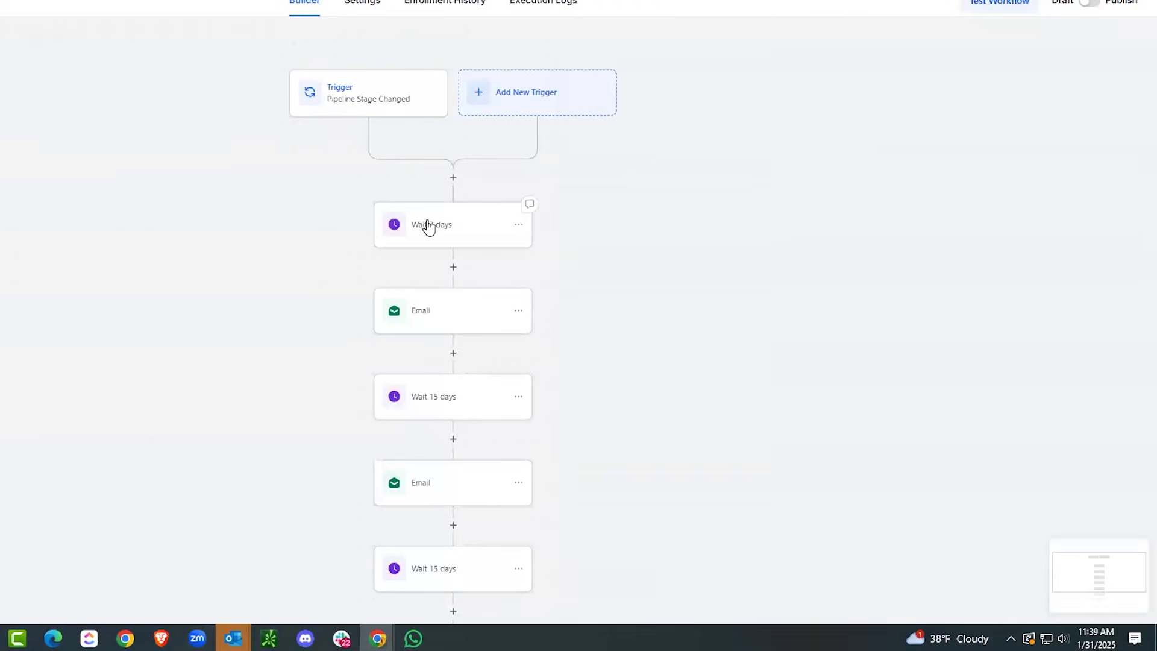
Set the first wait action's delay to 60 days, rename it "Wait 60 days", and save it.
left_click(428, 226)
left_click_drag(615, 243, 517, 244)
type("2")
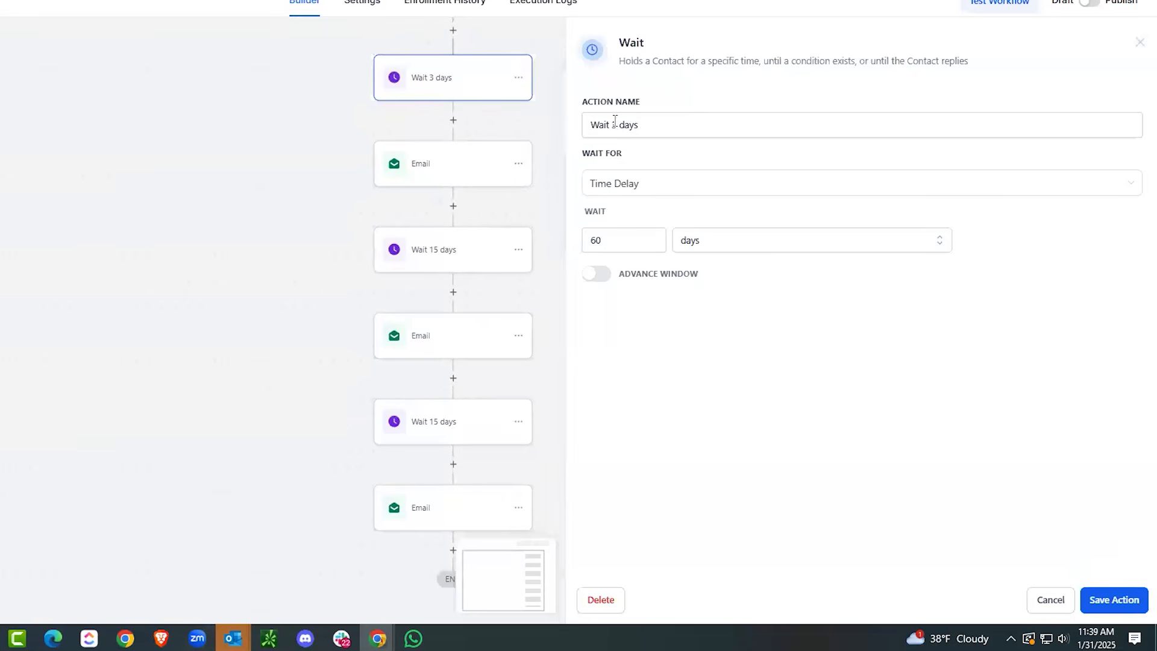
double_click(615, 121)
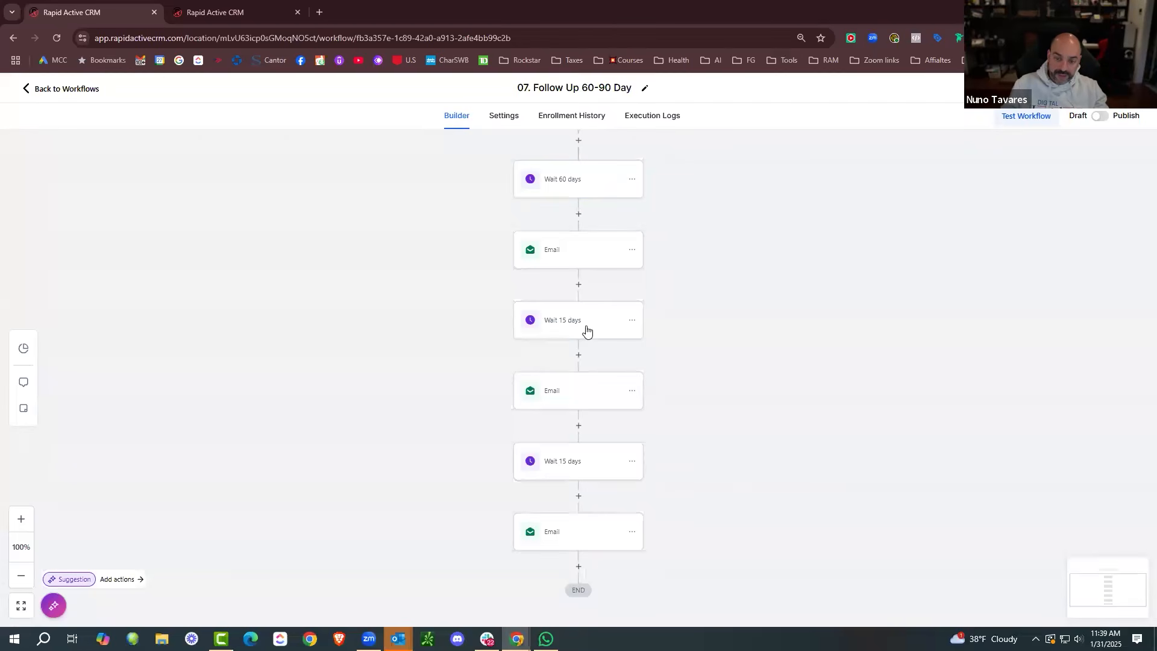
Set both Wait 15 days actions to a 30-day delay, rename each "Wait 30 days", and save them.
left_click(586, 329)
double_click(711, 218)
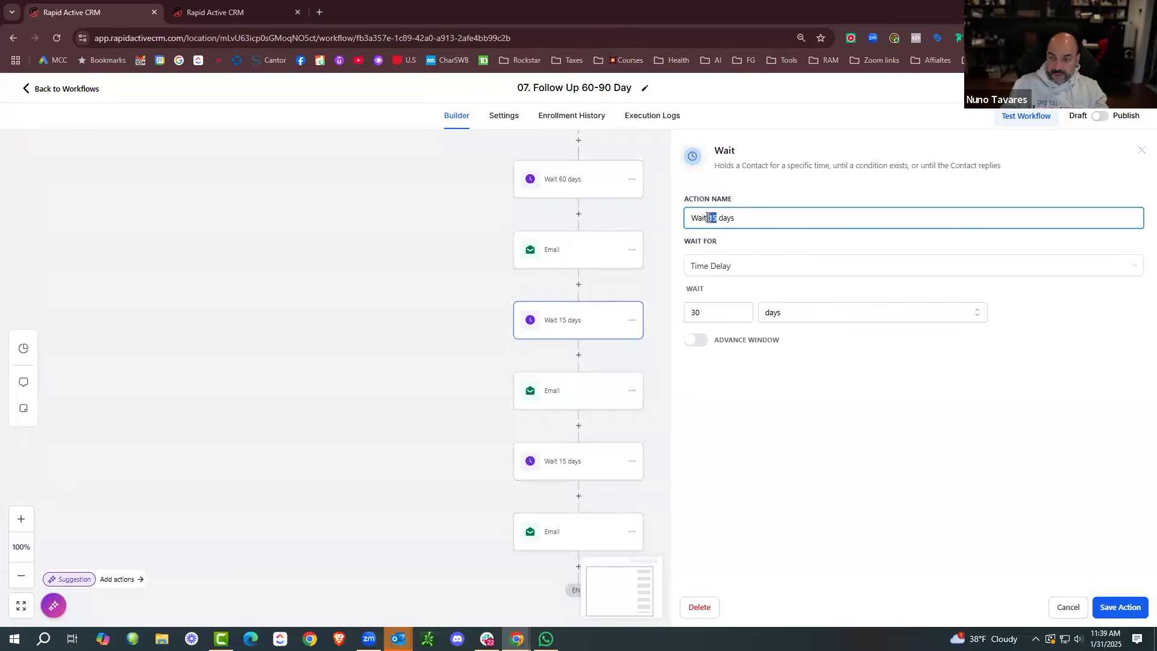
type("30")
left_click(619, 320)
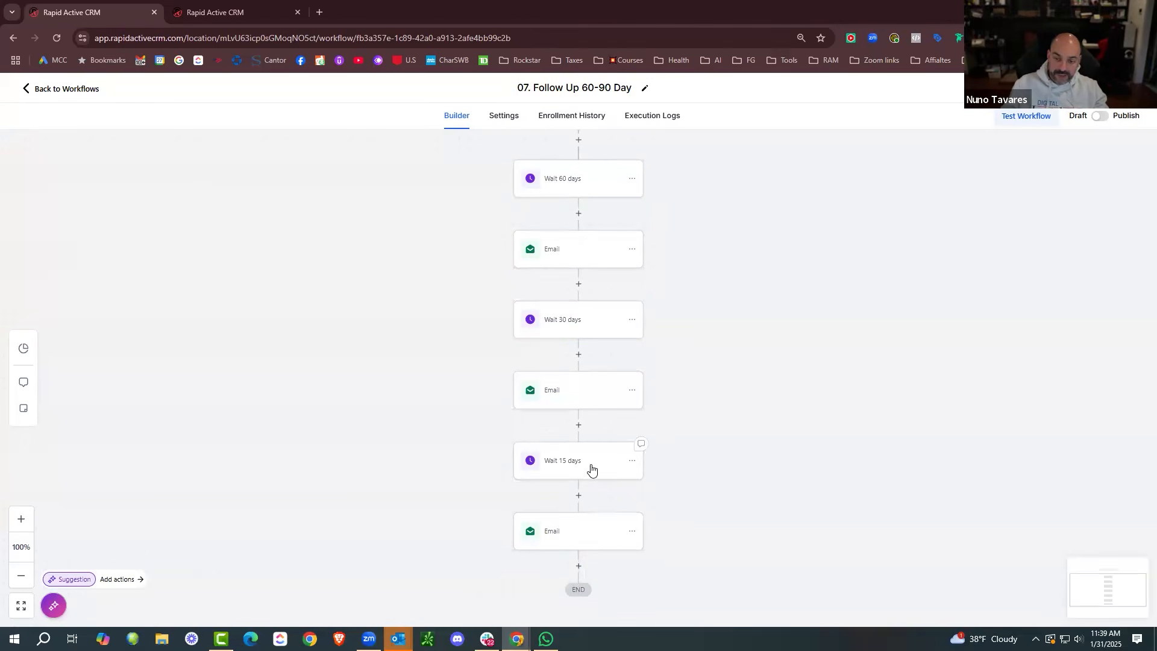
left_click(595, 463)
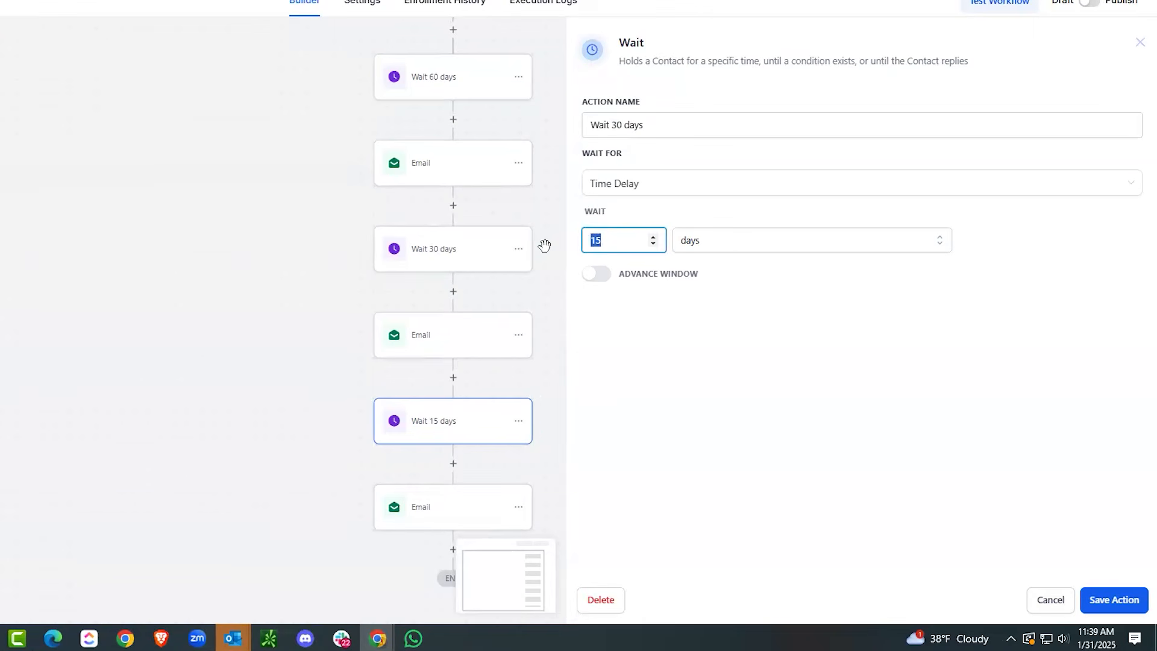
left_click(1141, 604)
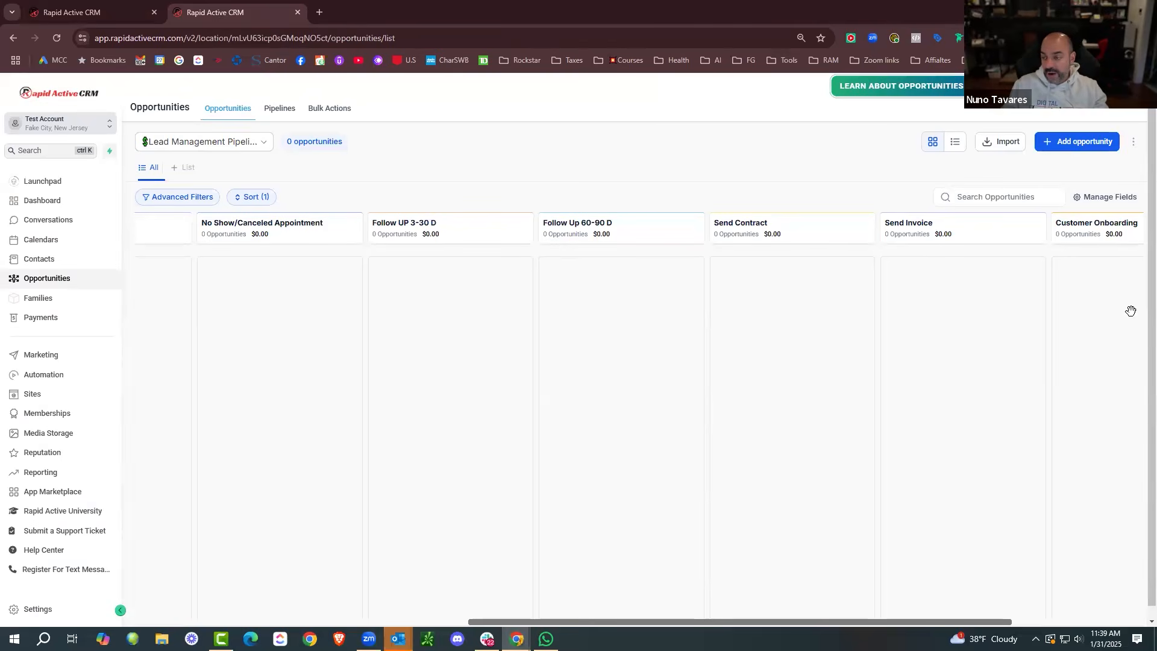
Return to the 07. Follow Up 60-90 Day workflow, cancel leaving it with unsaved changes, and save it.
left_click(56, 10)
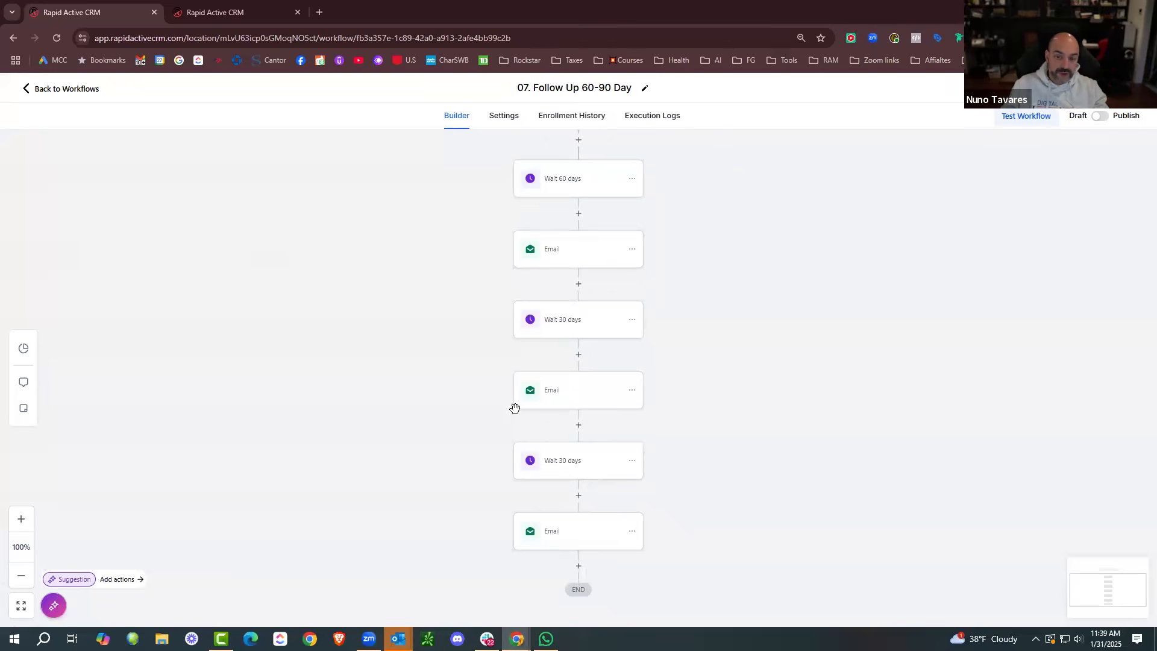
left_click(62, 92)
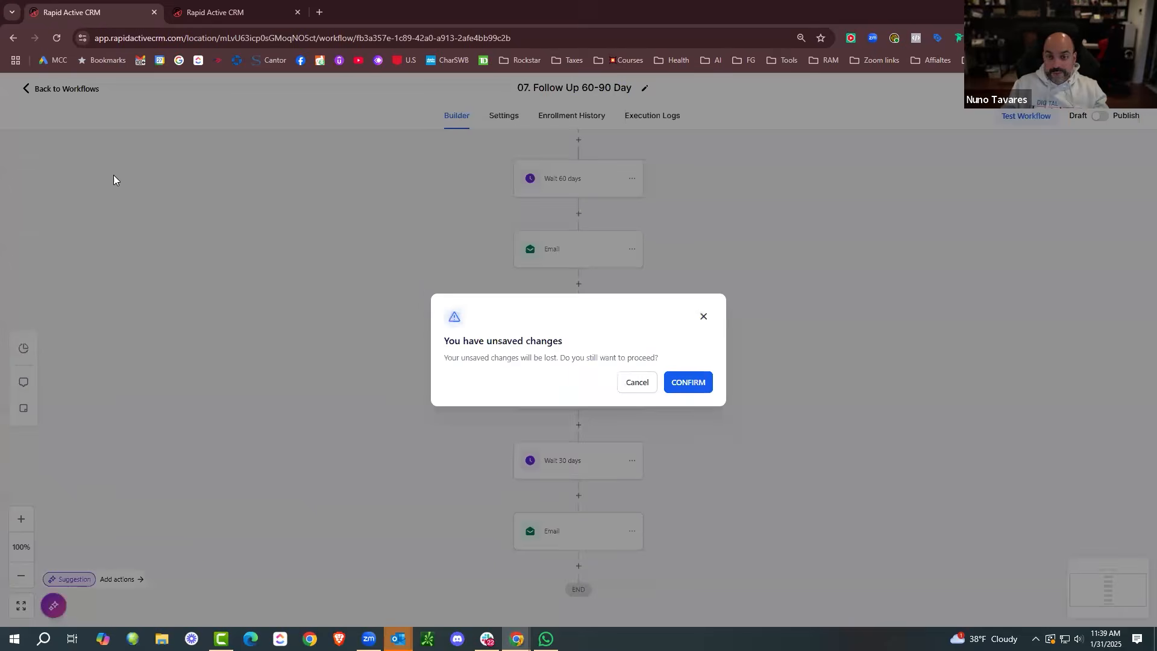
left_click(631, 381)
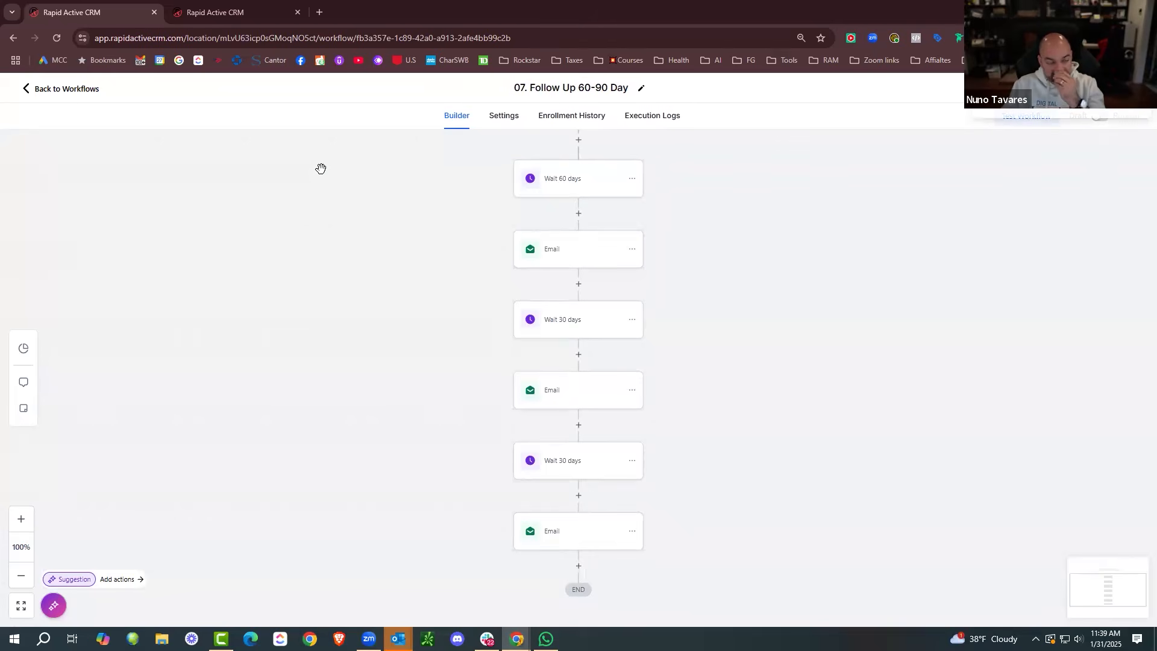
Return to the workflow list, create a new workflow from scratch, and name it "07. Send Contract".
left_click(82, 89)
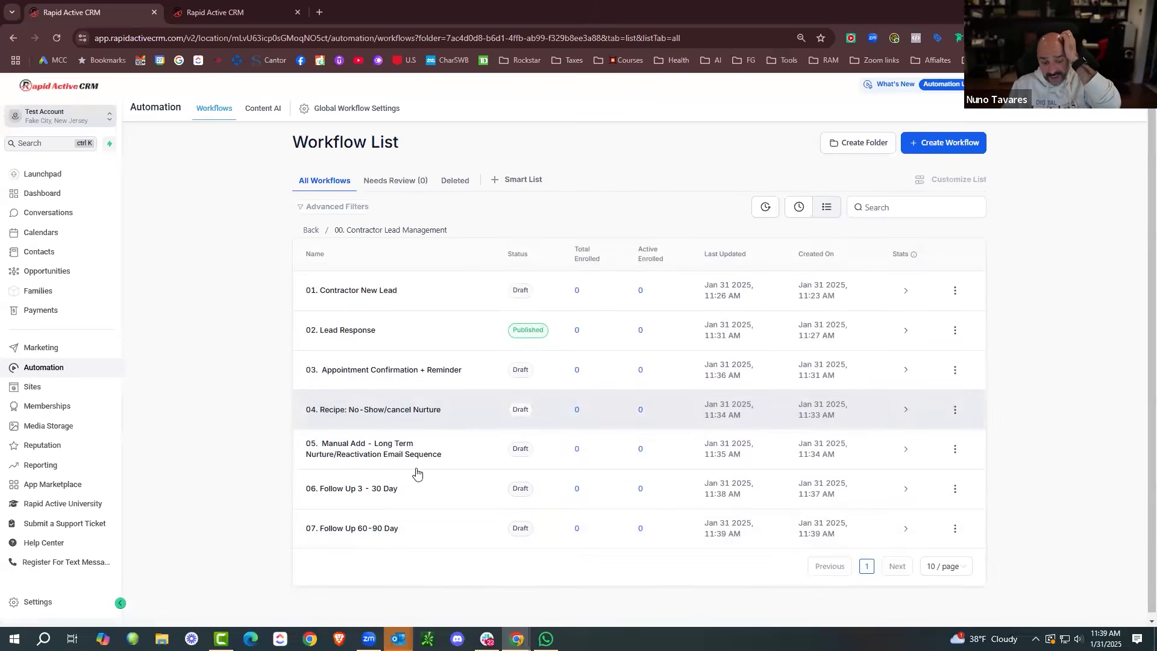
left_click(924, 145)
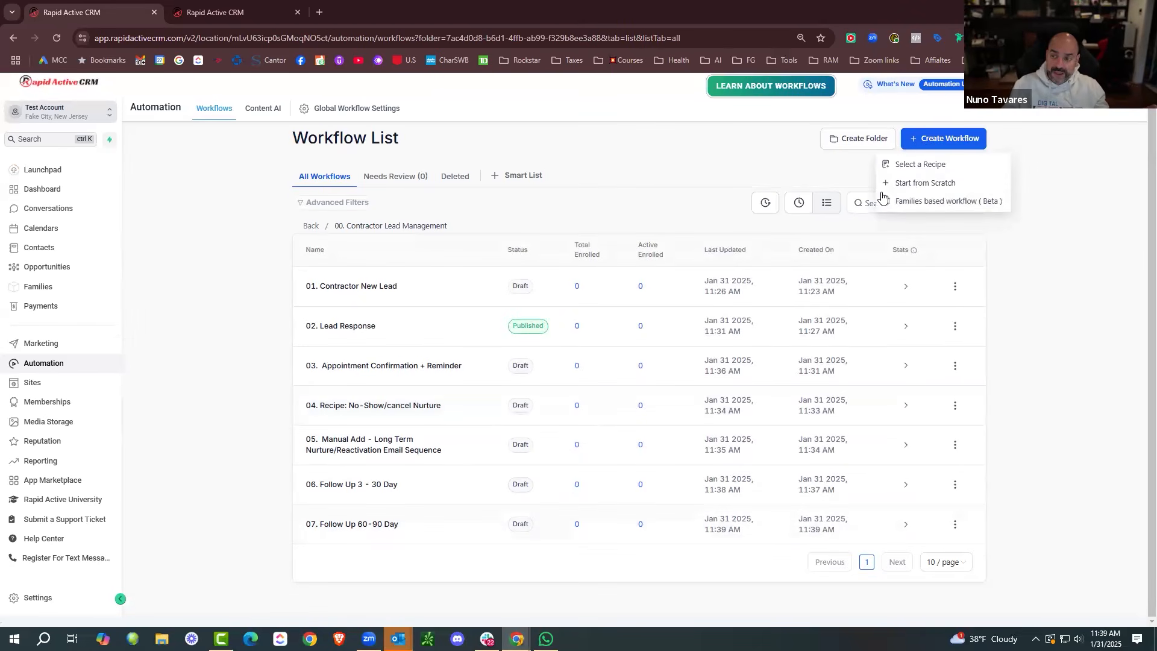
left_click(963, 182)
left_click(660, 88)
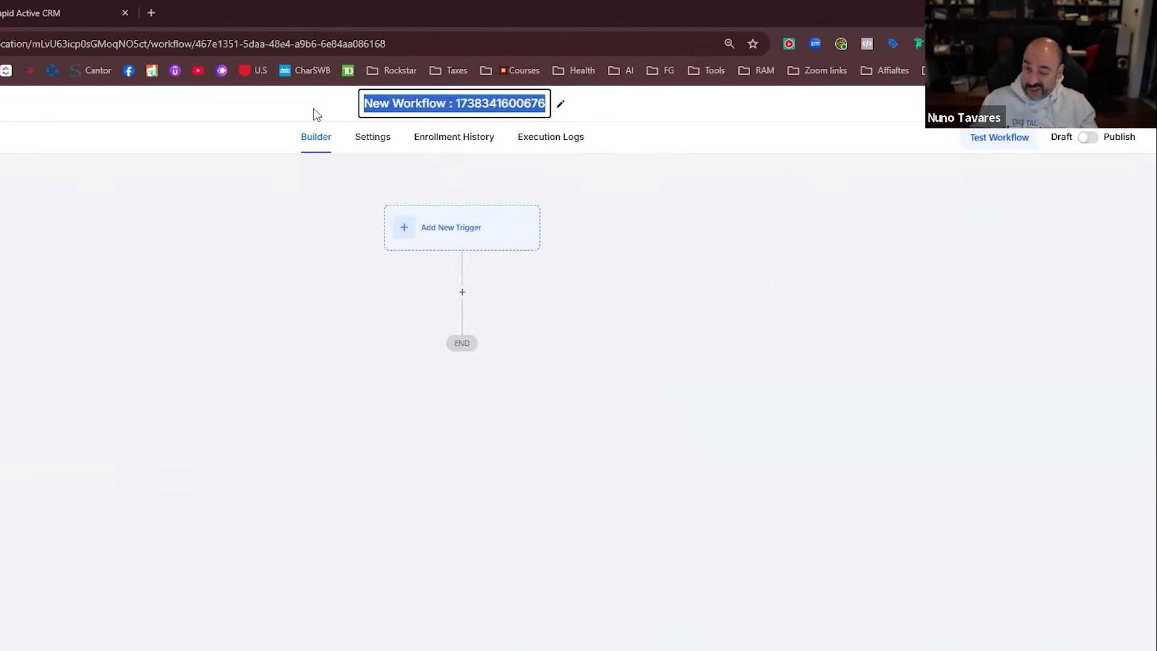
type("07. Send Cotract")
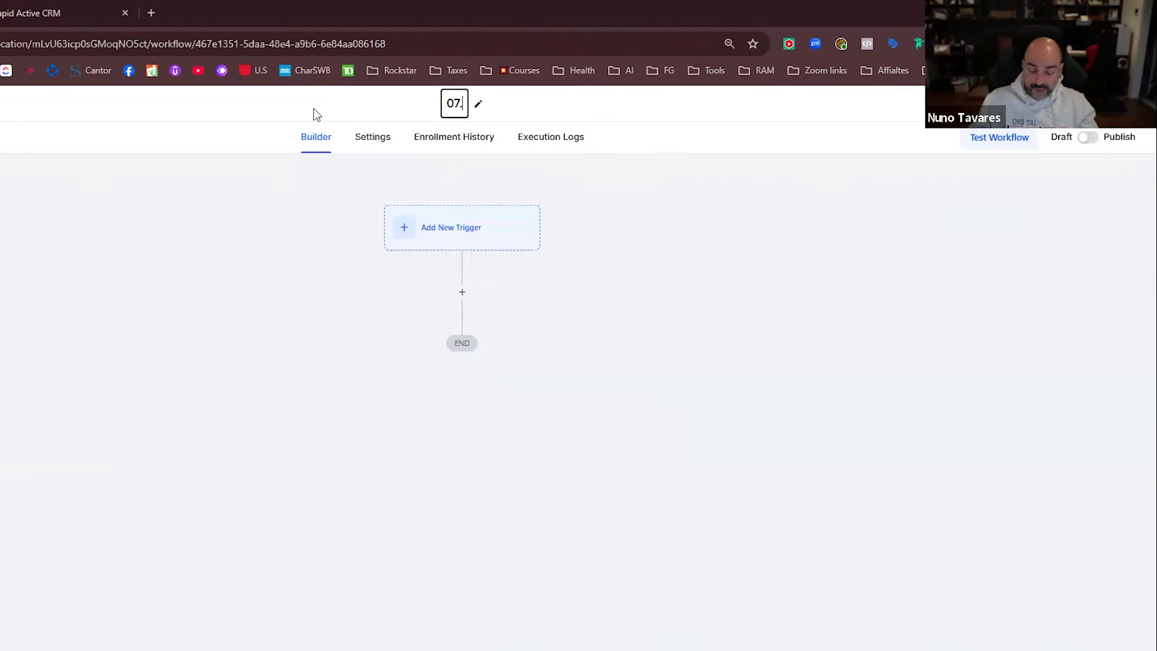
key("Return")
left_click(446, 231)
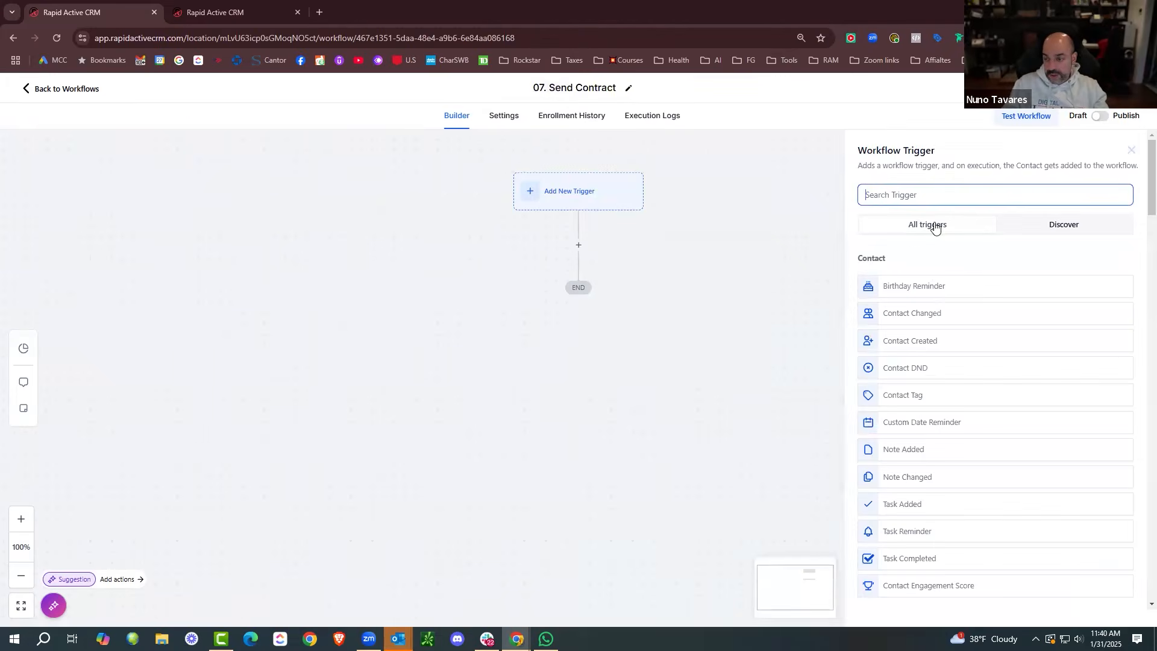
scroll(942, 303, "down", 10)
scroll(908, 343, "up", 3)
scroll(930, 426, "down", 1)
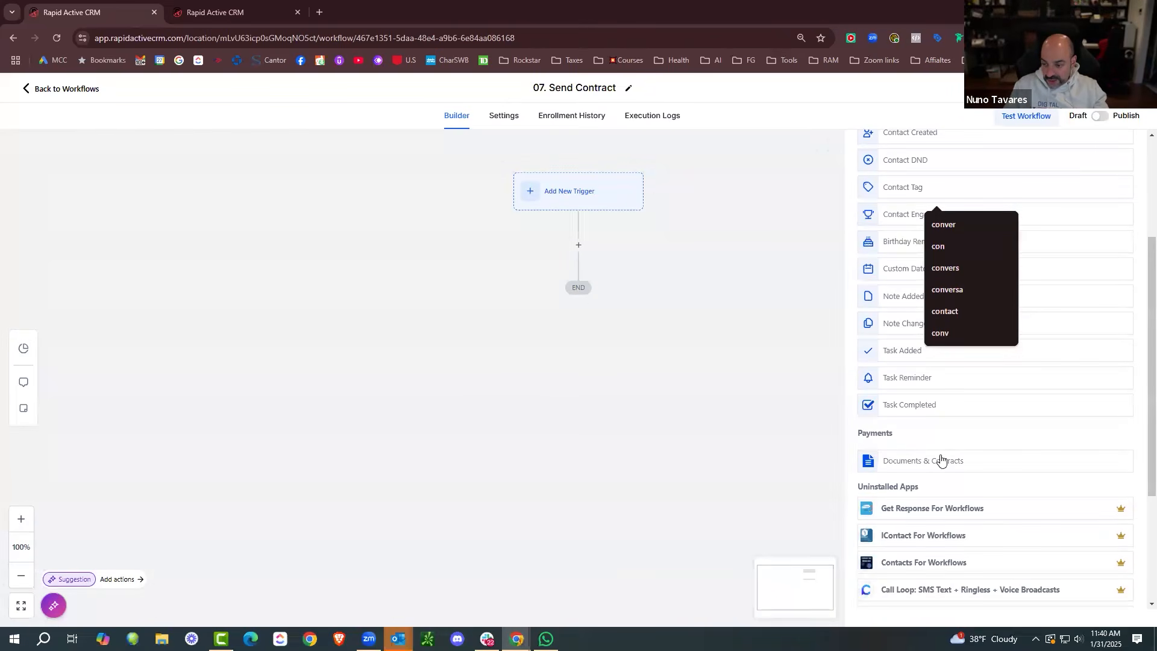
left_click(941, 460)
left_click(640, 287)
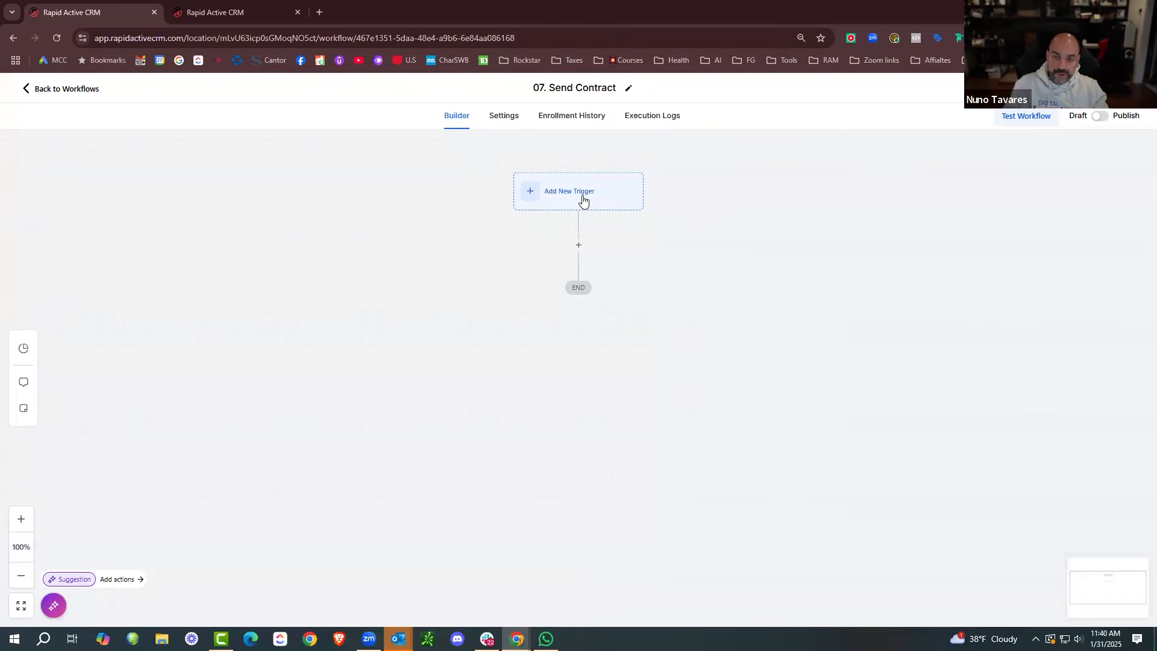
Add a Pipeline Stage Changed trigger with an In pipeline filter set to Lead Management Pipeline.
left_click(580, 198)
type("ppip")
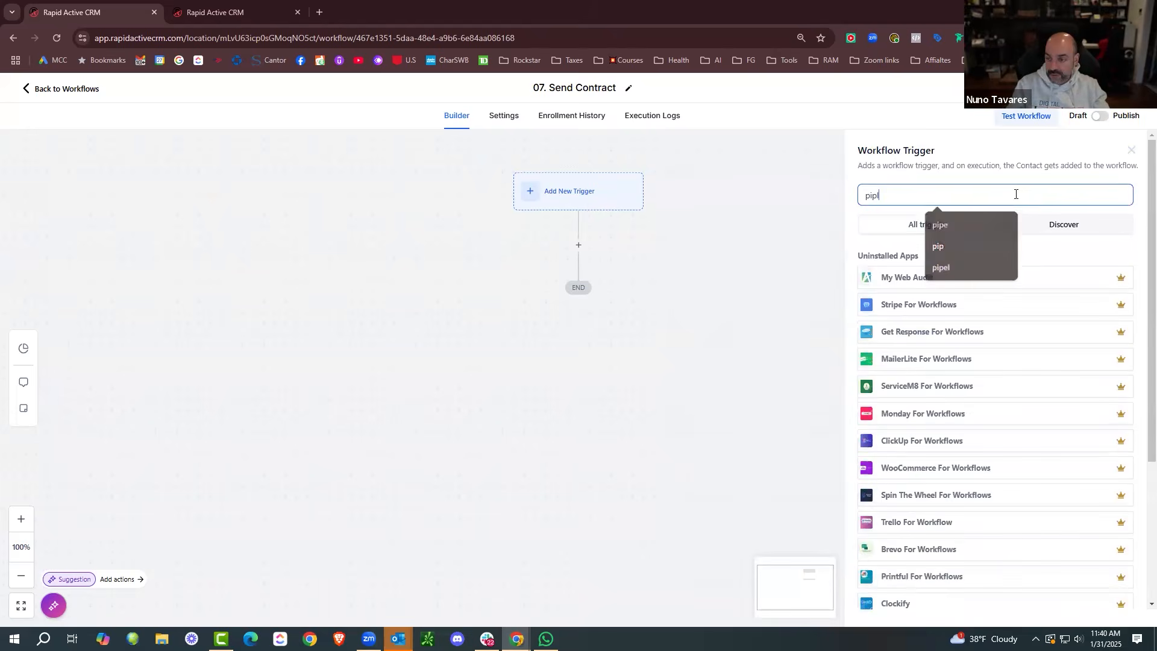
key("BackSpace")
key("BackSpace")
key("BackSpace")
type("i")
left_click(873, 288)
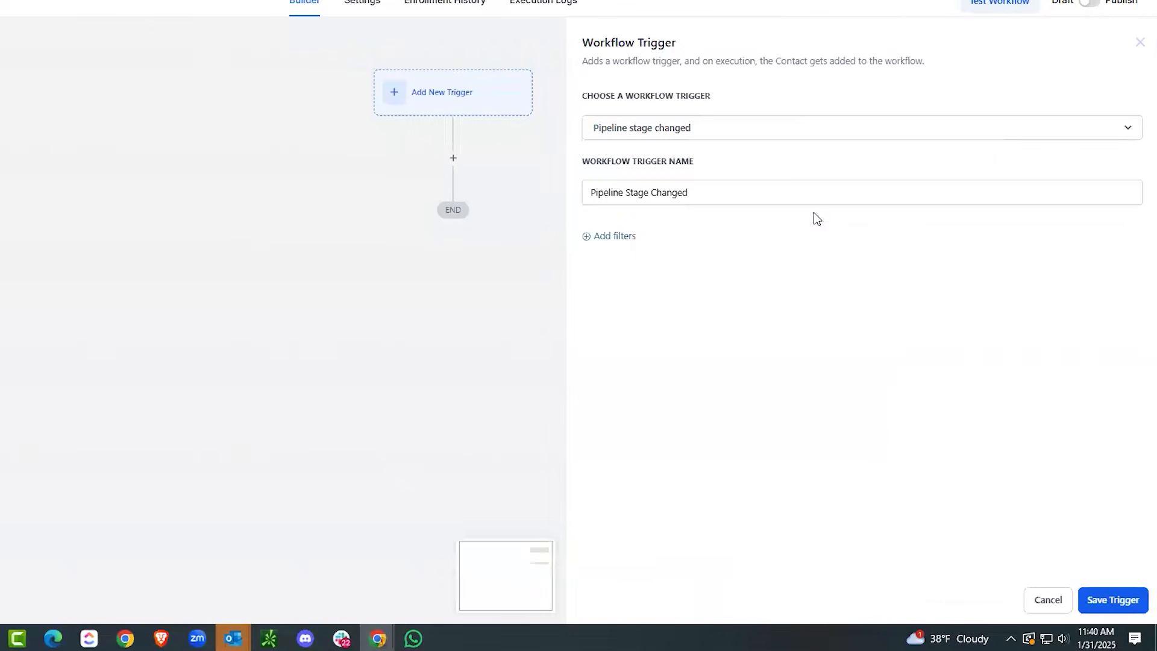
left_click(656, 257)
left_click(687, 392)
left_click(930, 252)
scroll(926, 345, "down", 5)
left_click(926, 409)
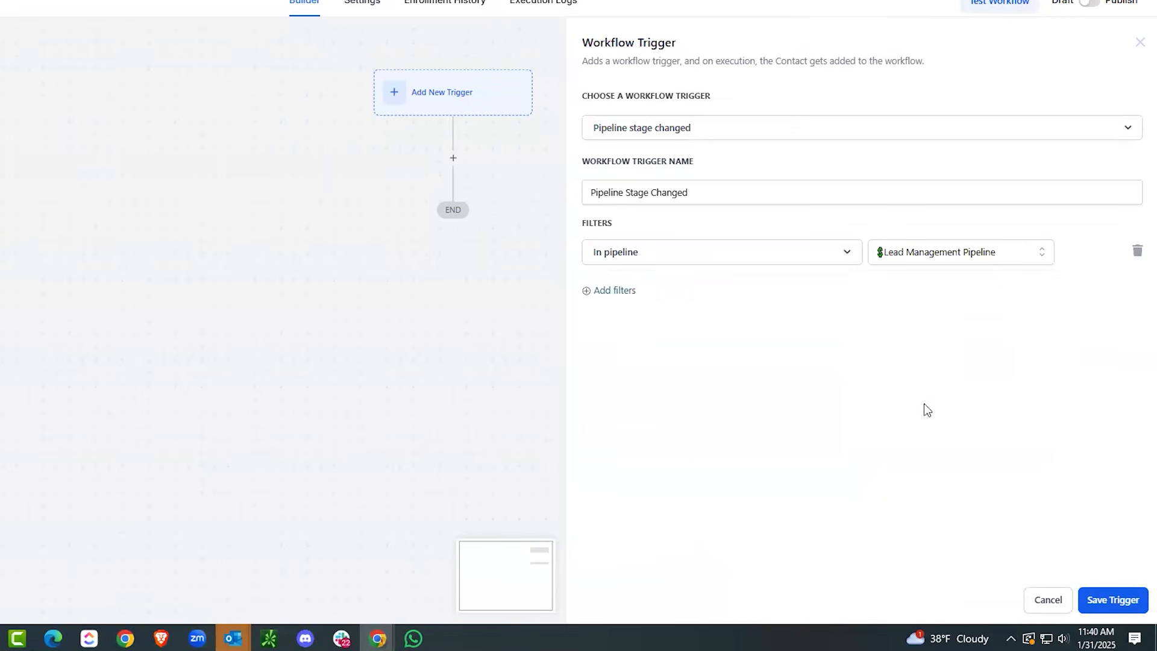
Add a pipeline stage filter set to Send Contract to the trigger and save it.
left_click(618, 291)
left_click(617, 291)
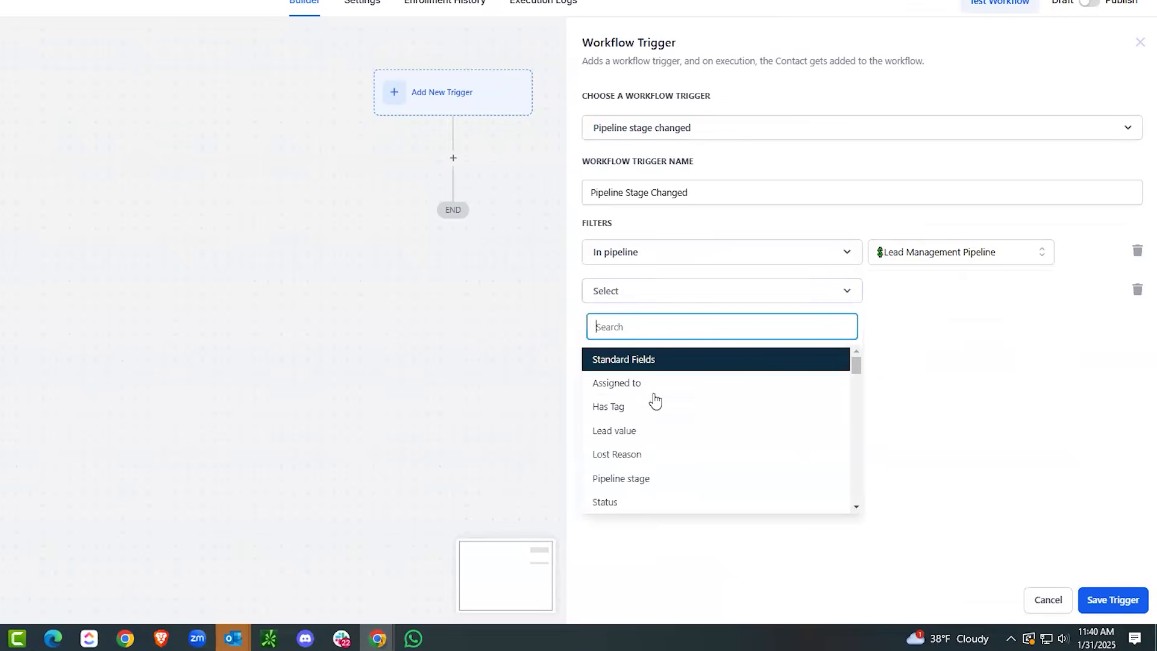
left_click(651, 477)
left_click(924, 291)
scroll(937, 445, "down", 3)
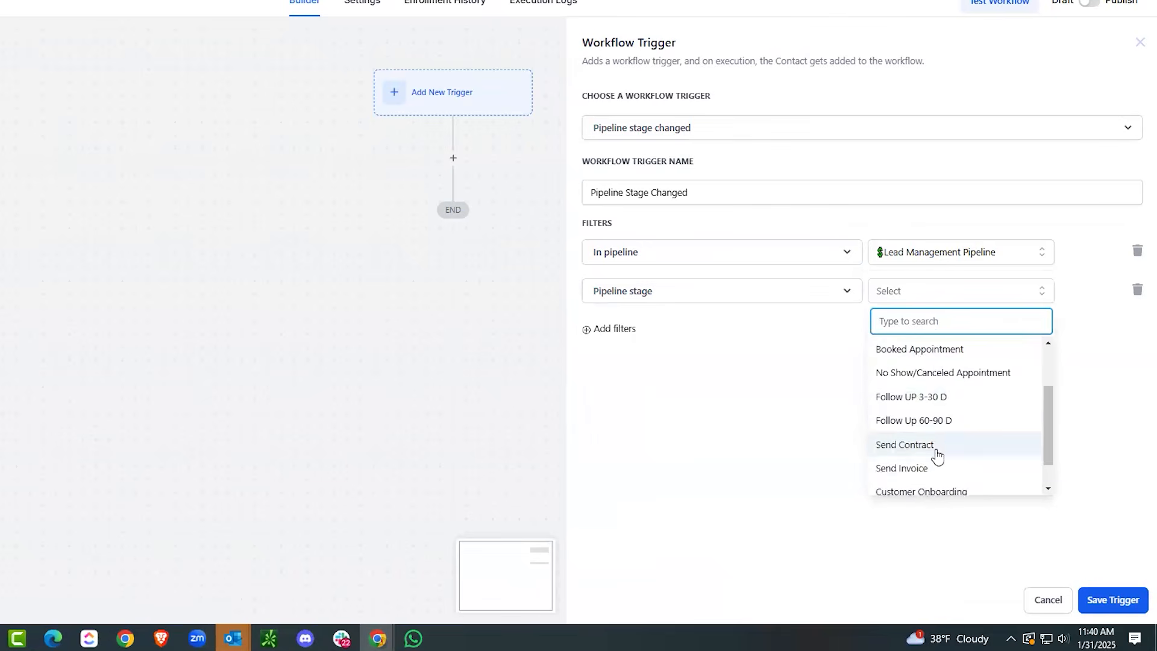
left_click(936, 410)
left_click(1102, 600)
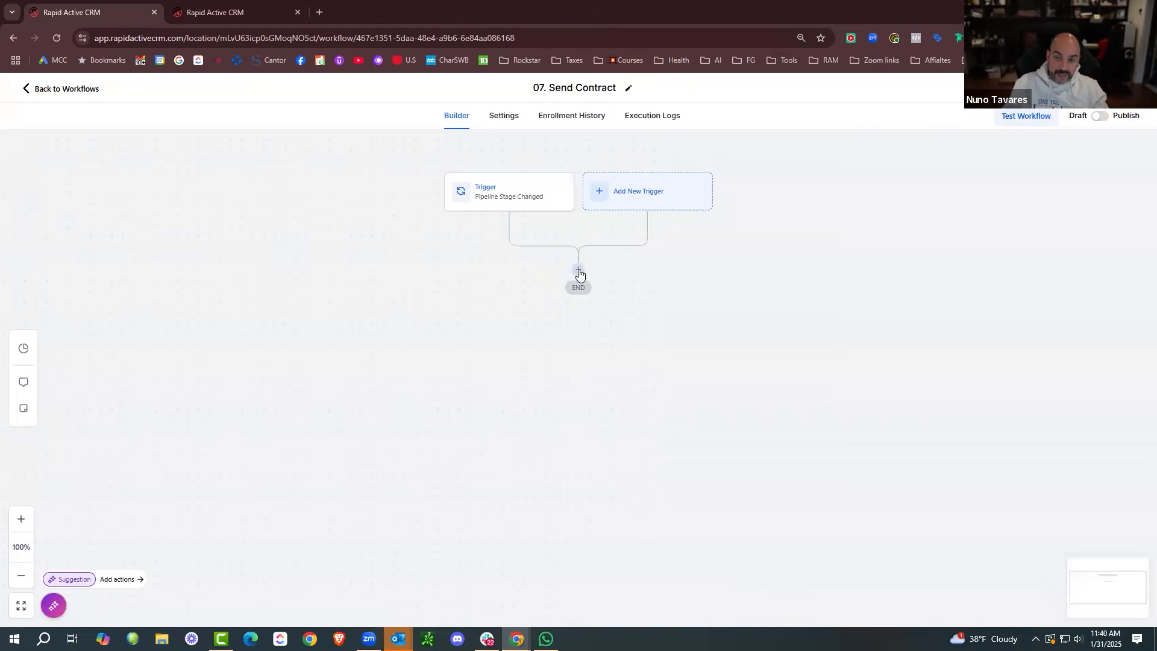
Add a Send Documents & Contracts action below the Pipeline Stage Changed trigger.
left_click(578, 271)
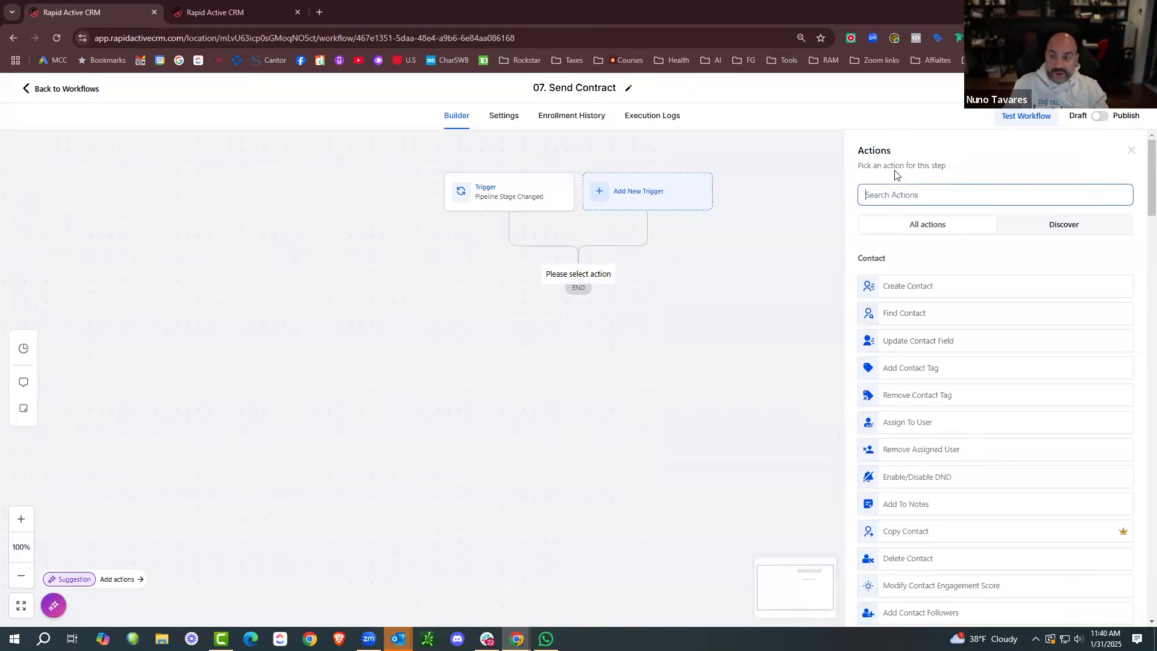
left_click(914, 195)
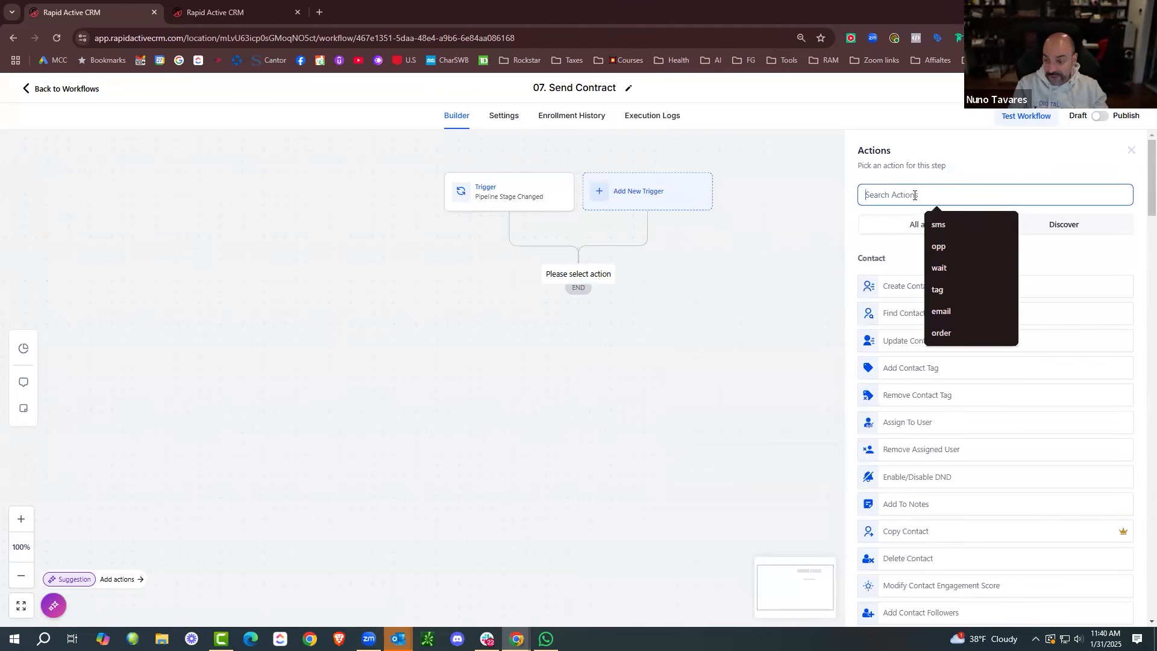
type("conta")
key("BackSpace")
key("BackSpace")
scroll(956, 481, "down", 3)
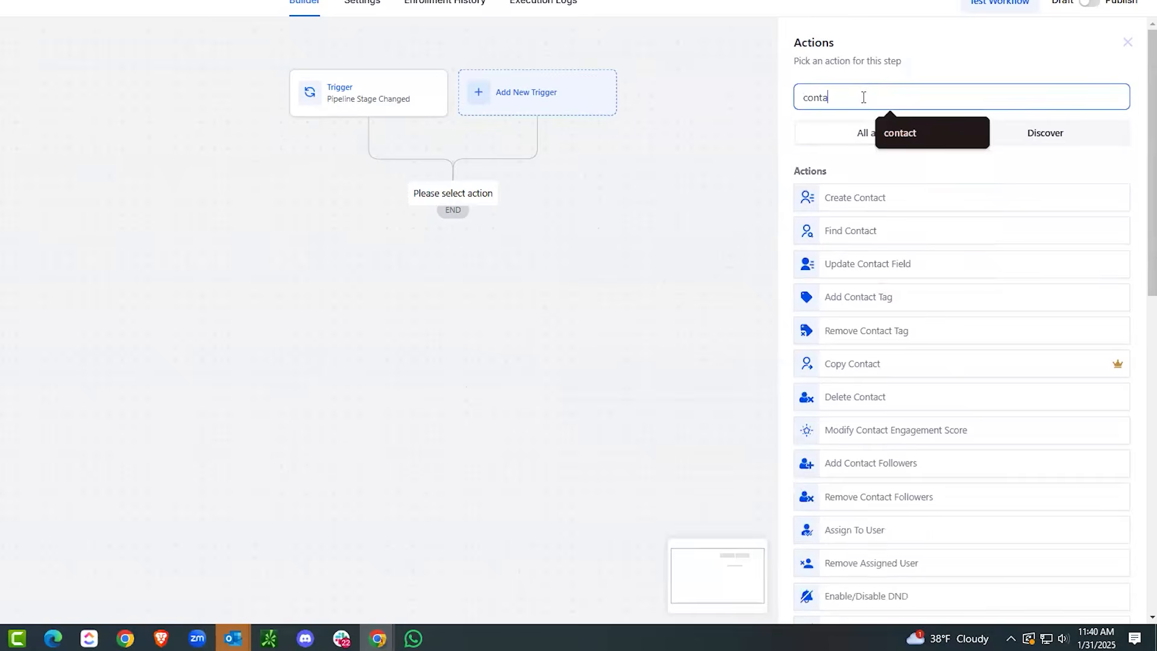
left_click(914, 450)
Choose the sending user and the Basement Build Contract template for the contract action, and save it.
left_click(878, 183)
left_click(860, 266)
left_click(882, 250)
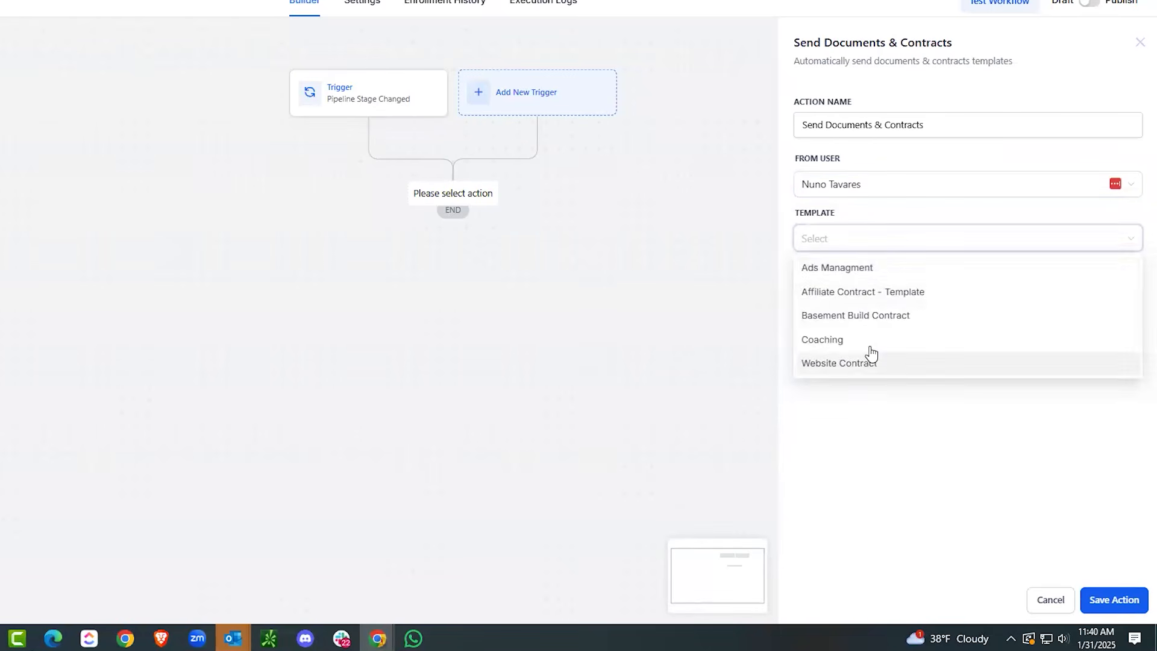
left_click(877, 314)
left_click(1114, 601)
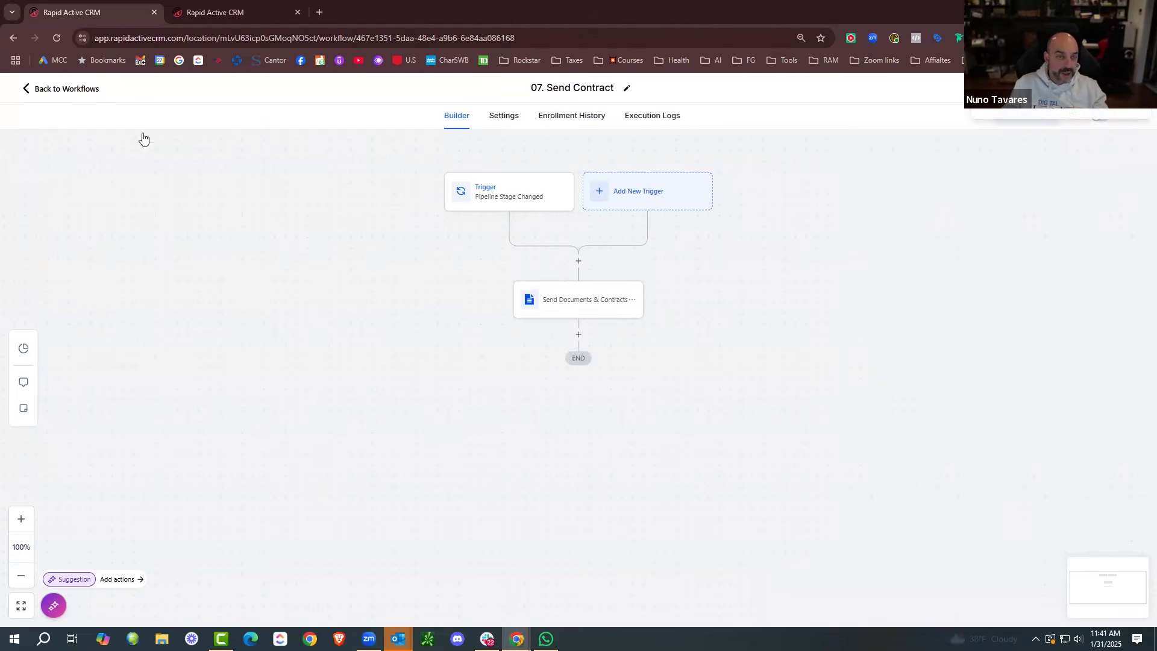
Return to the workflow list and switch the published 02. Lead Response workflow to draft.
left_click(62, 89)
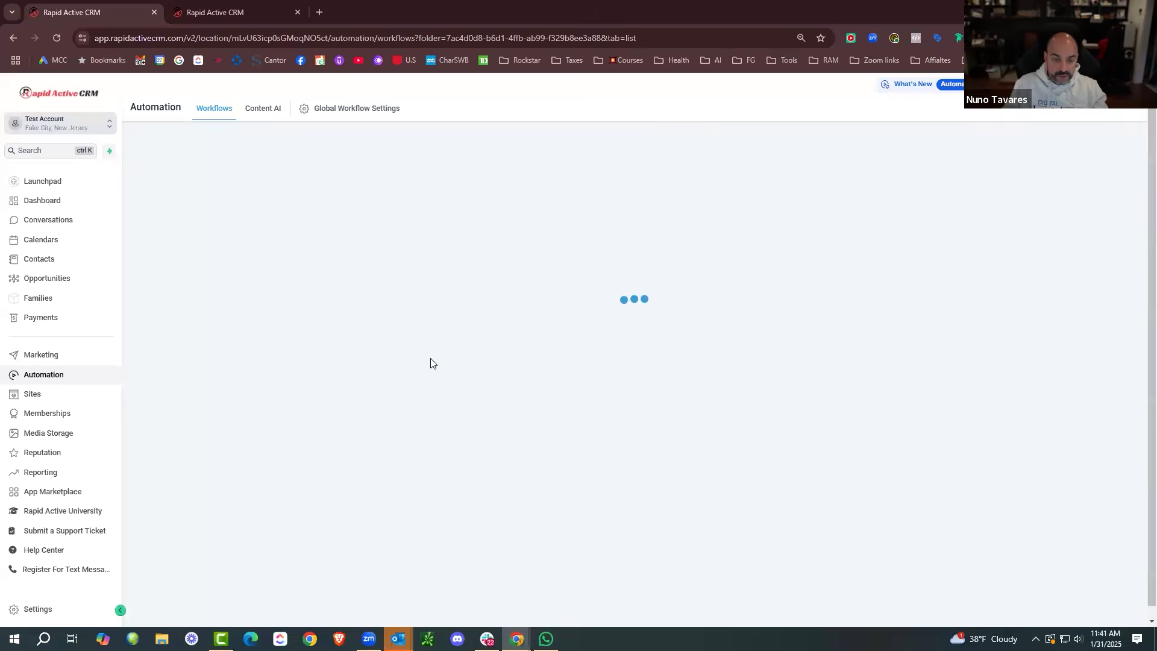
scroll(410, 386, "down", 1)
left_click(950, 301)
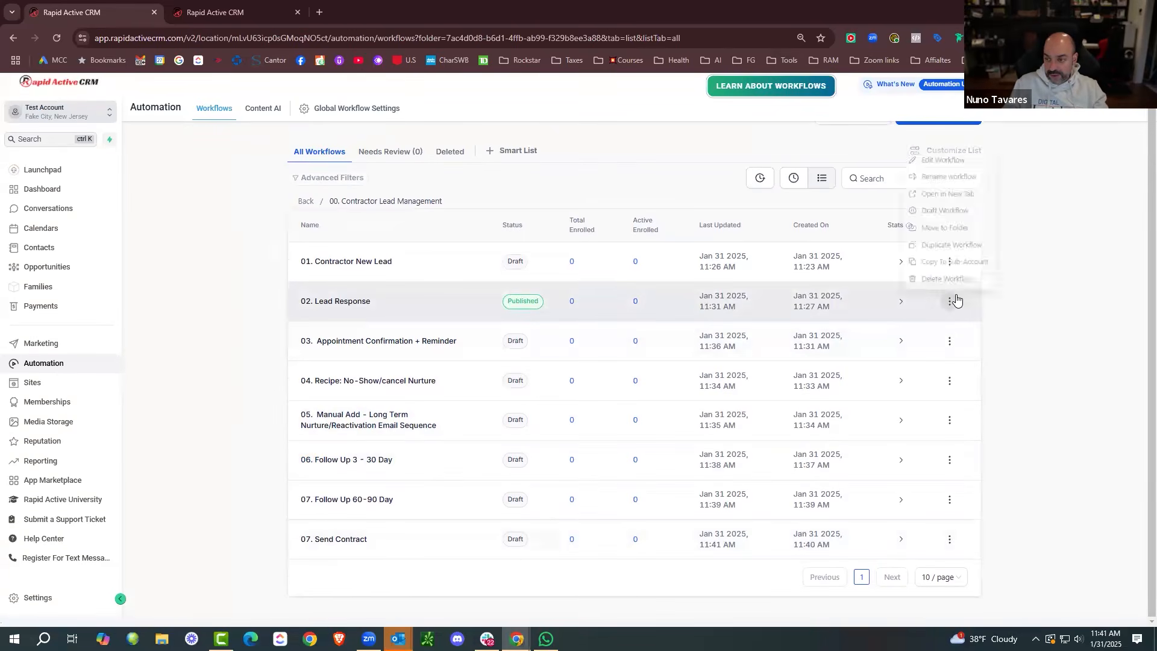
left_click(945, 210)
left_click(760, 399)
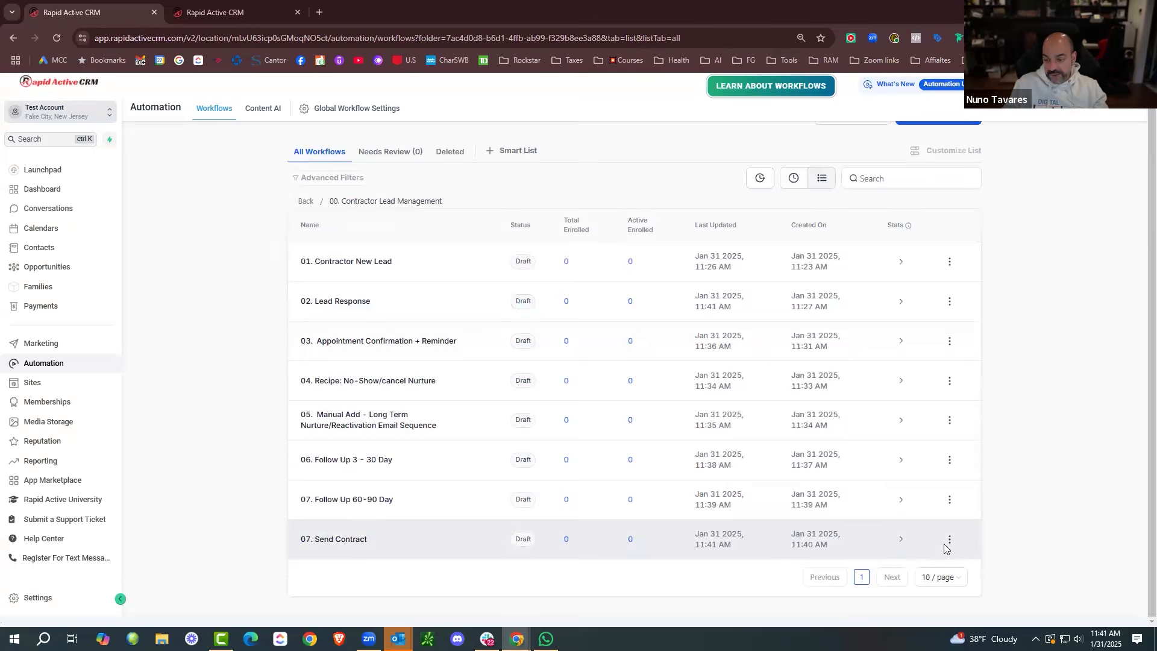
Rename the 07. Send Contract workflow as "08. Send Contract".
left_click(950, 541)
left_click(946, 406)
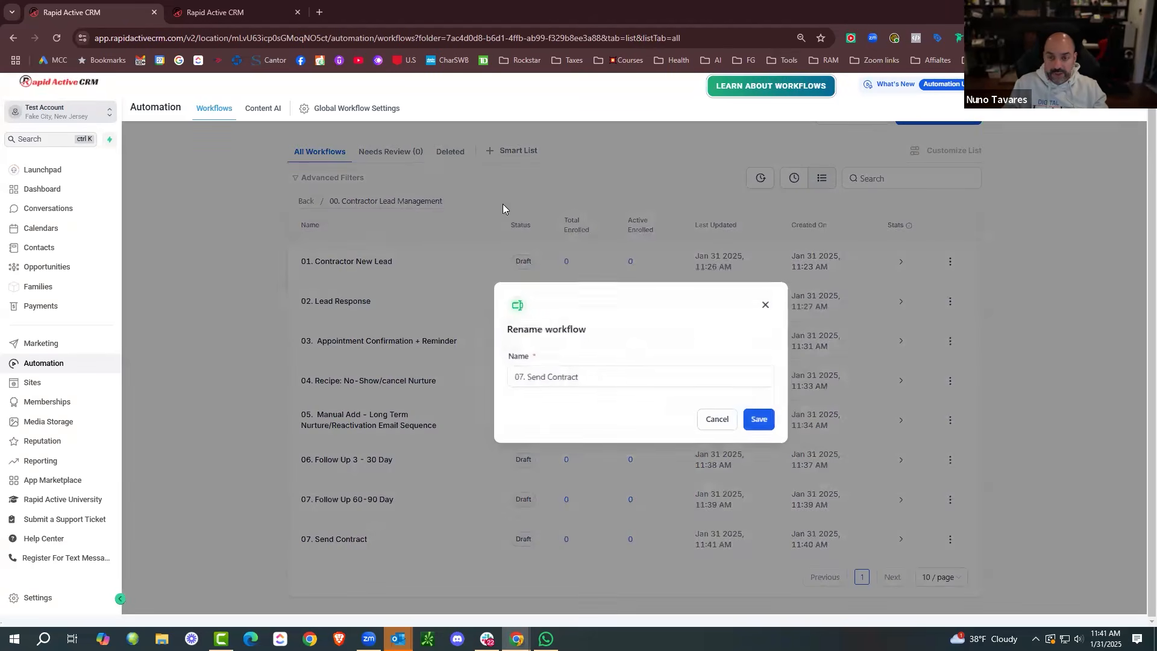
left_click(520, 377)
type("8")
left_click(753, 420)
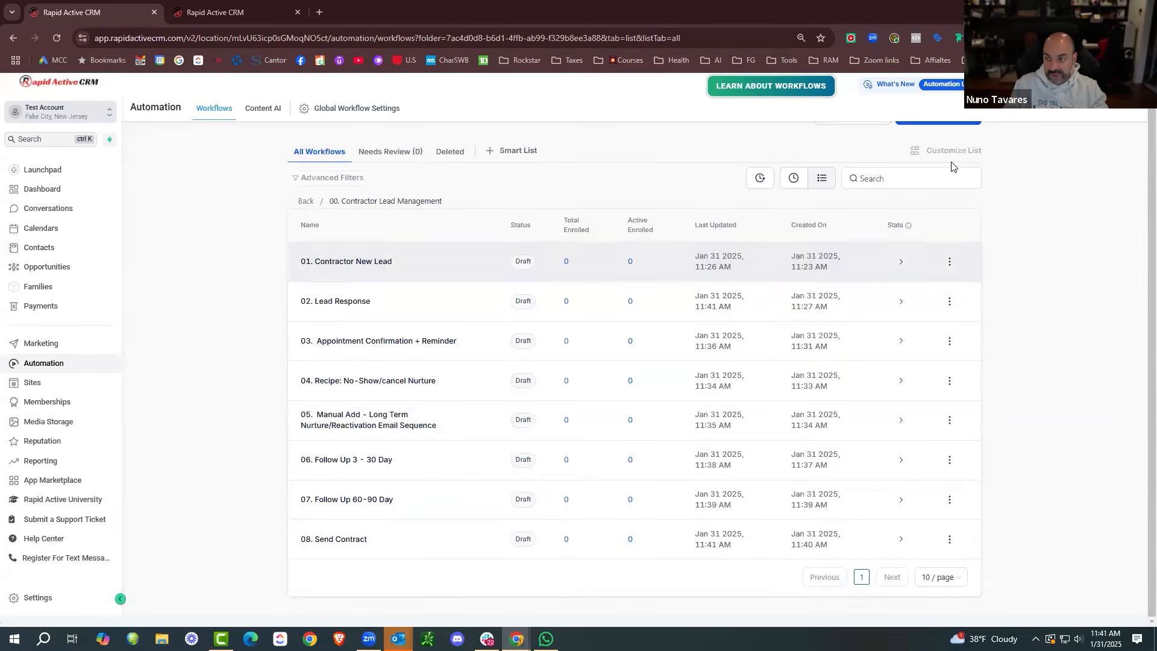
Create another workflow from scratch in the same folder and name it "09. Contract Signed".
scroll(945, 154, "up", 1)
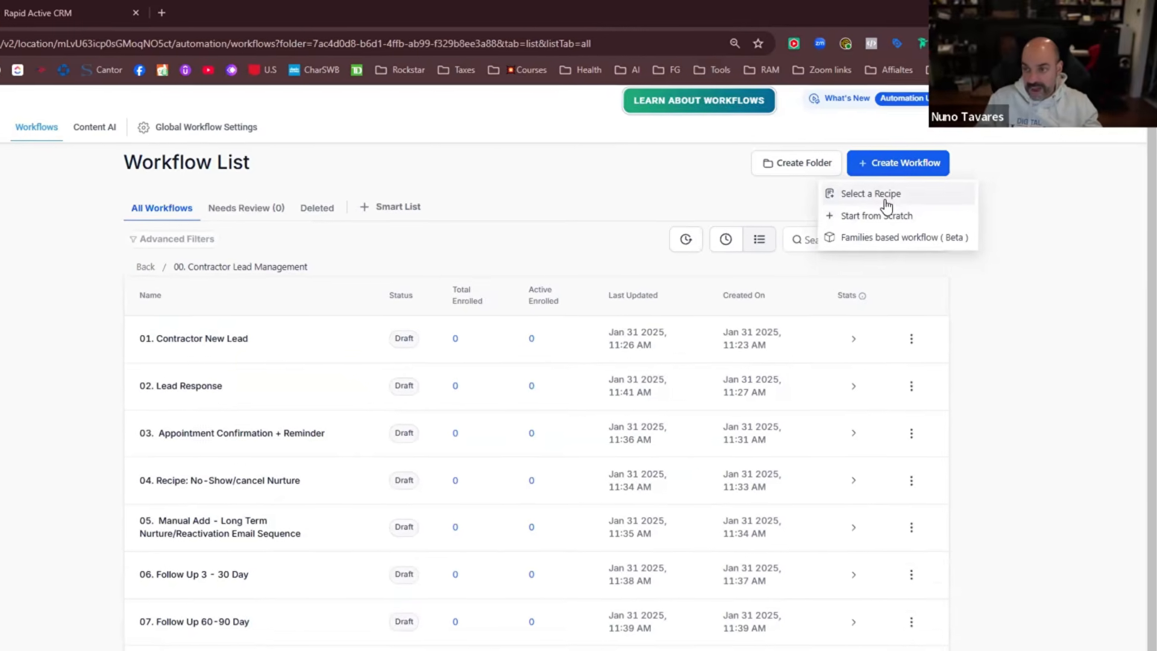
left_click(887, 200)
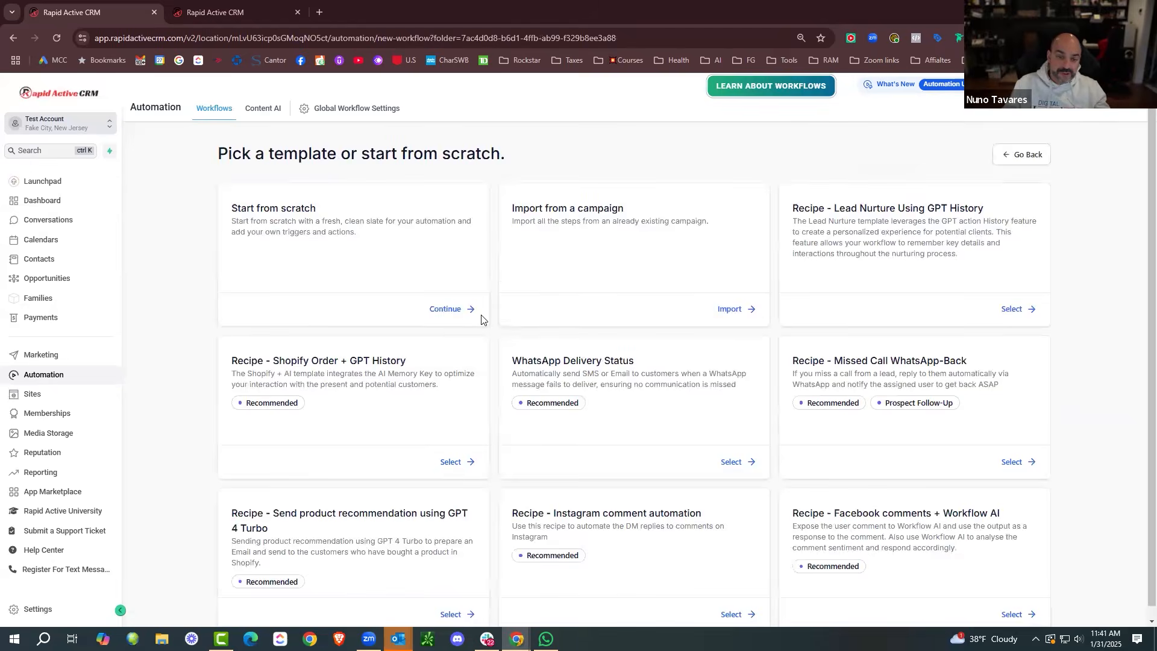
left_click(469, 310)
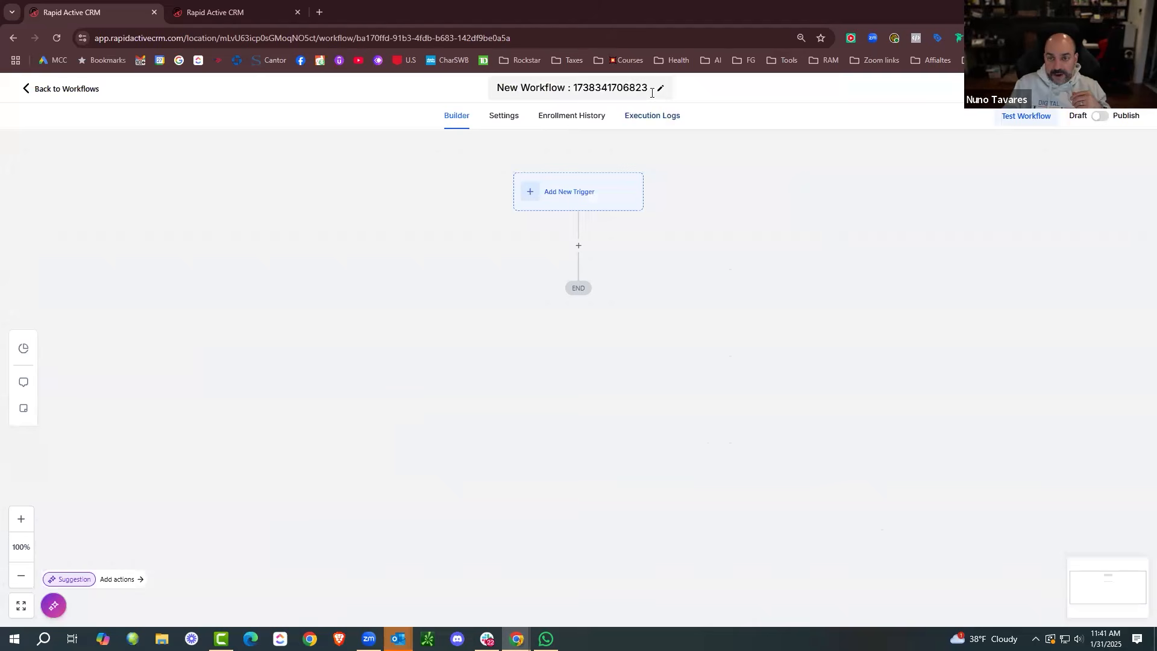
type("09")
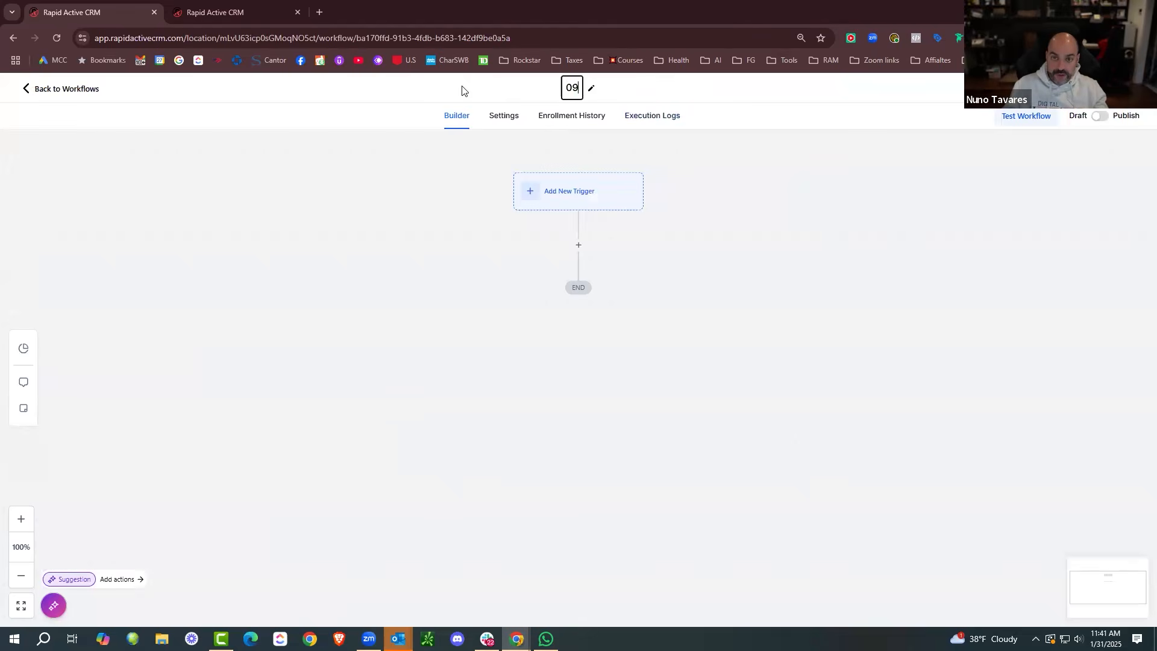
type(". Contract Signed")
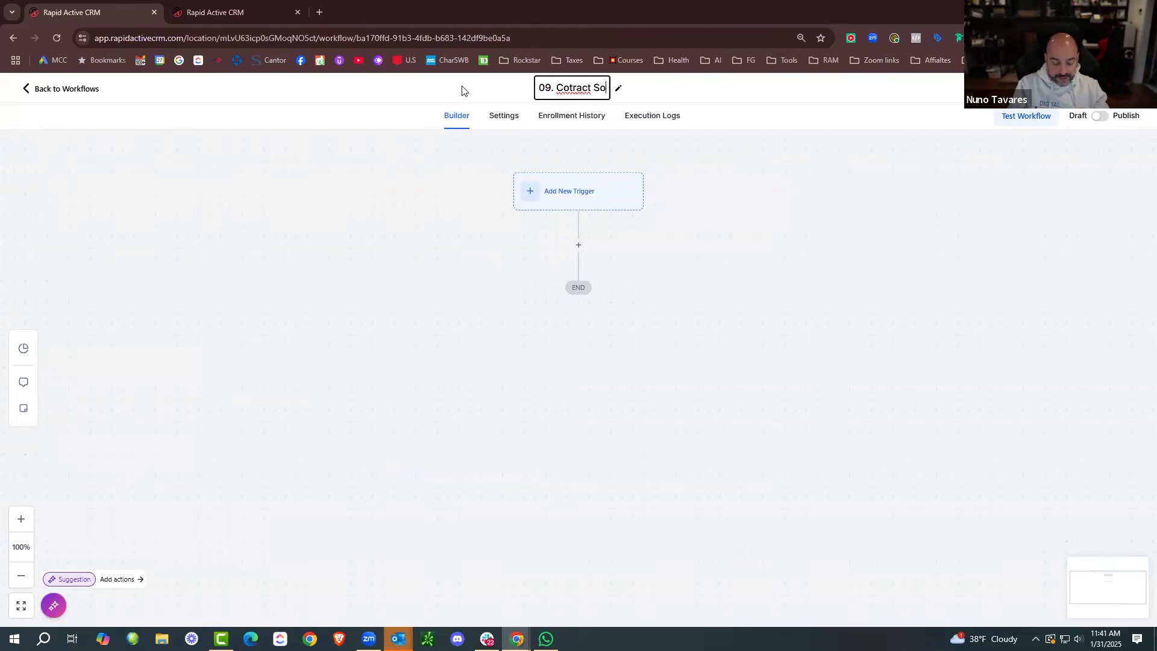
key("Return")
Add a Documents & Contracts trigger with a filter for Template Is Basement Build Contract.
left_click(602, 191)
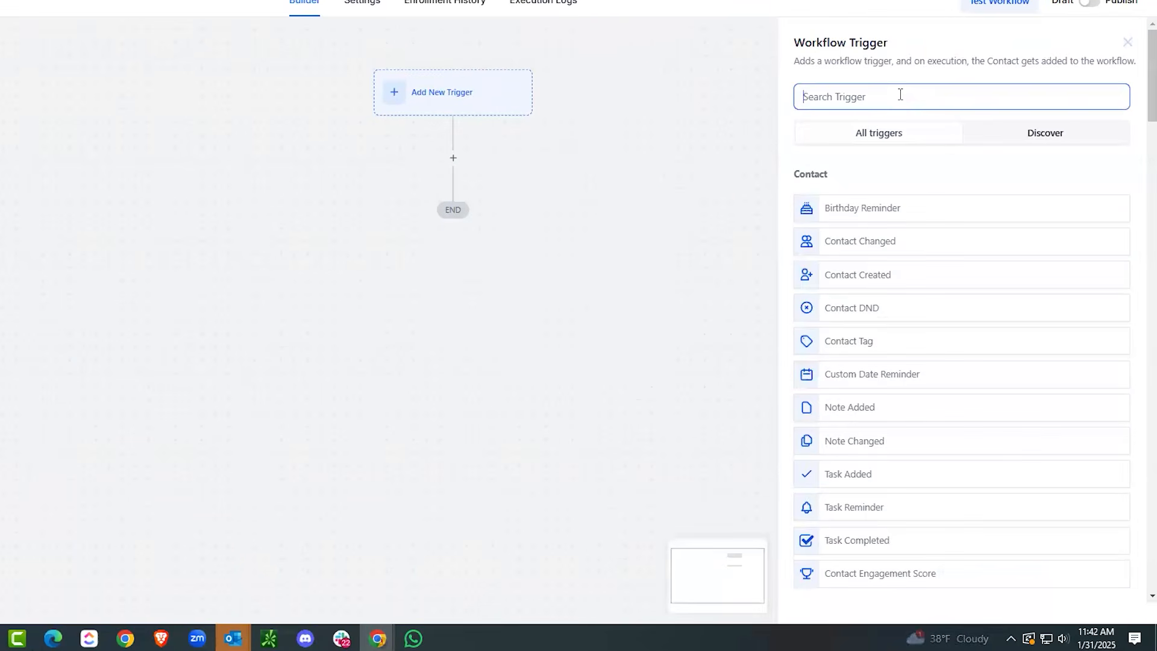
type("contra")
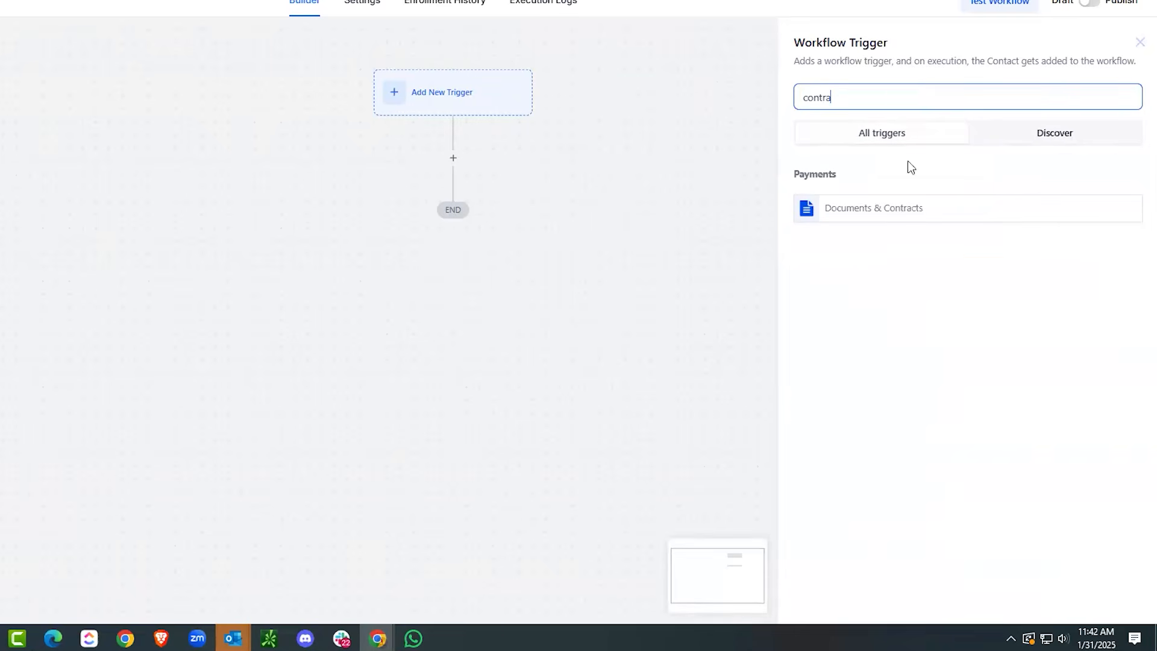
left_click(904, 218)
left_click(646, 259)
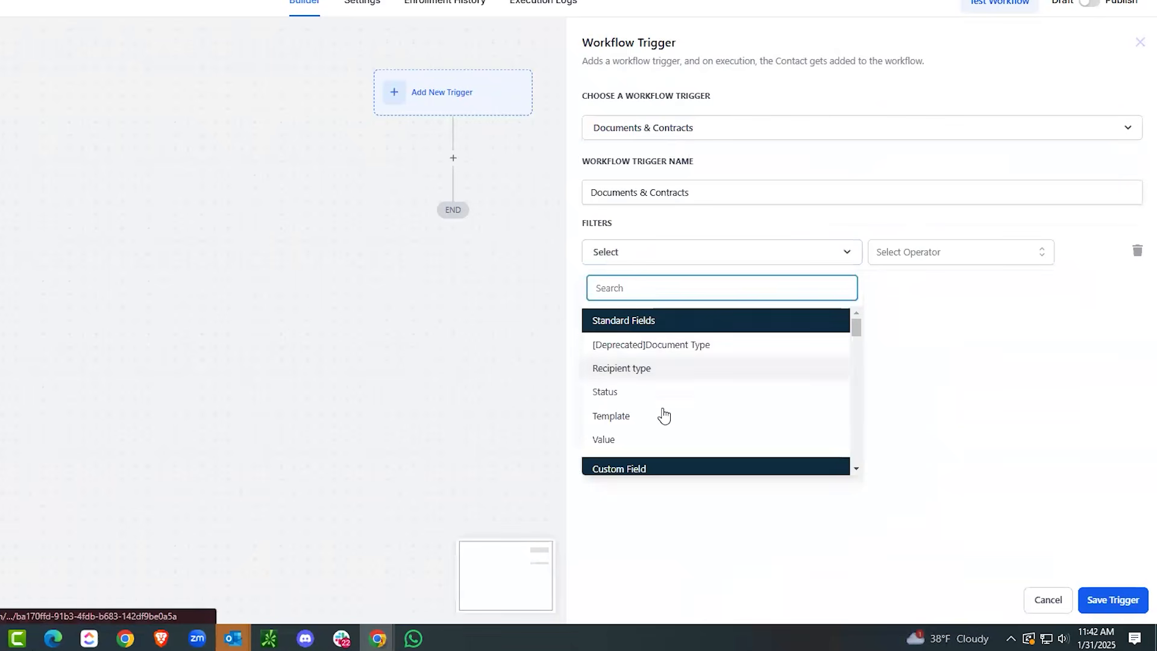
left_click(639, 416)
left_click(932, 255)
left_click(929, 282)
left_click(1006, 259)
left_click(1019, 360)
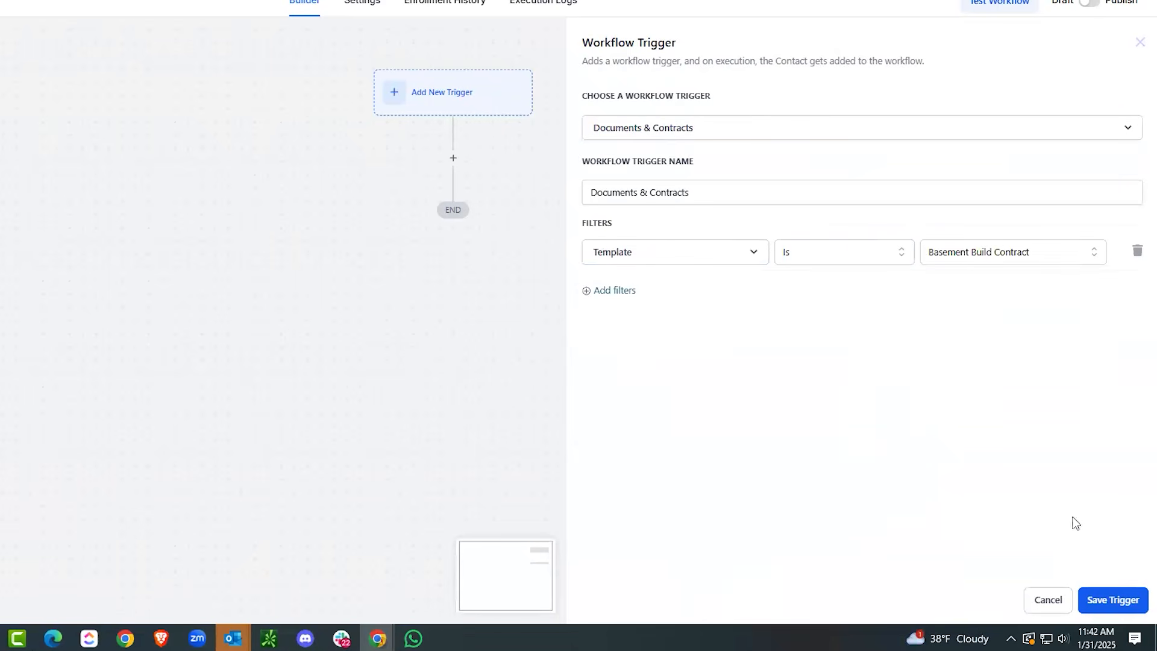
Add a document status filter to the Documents & Contracts trigger and save the trigger.
left_click(626, 292)
left_click(630, 295)
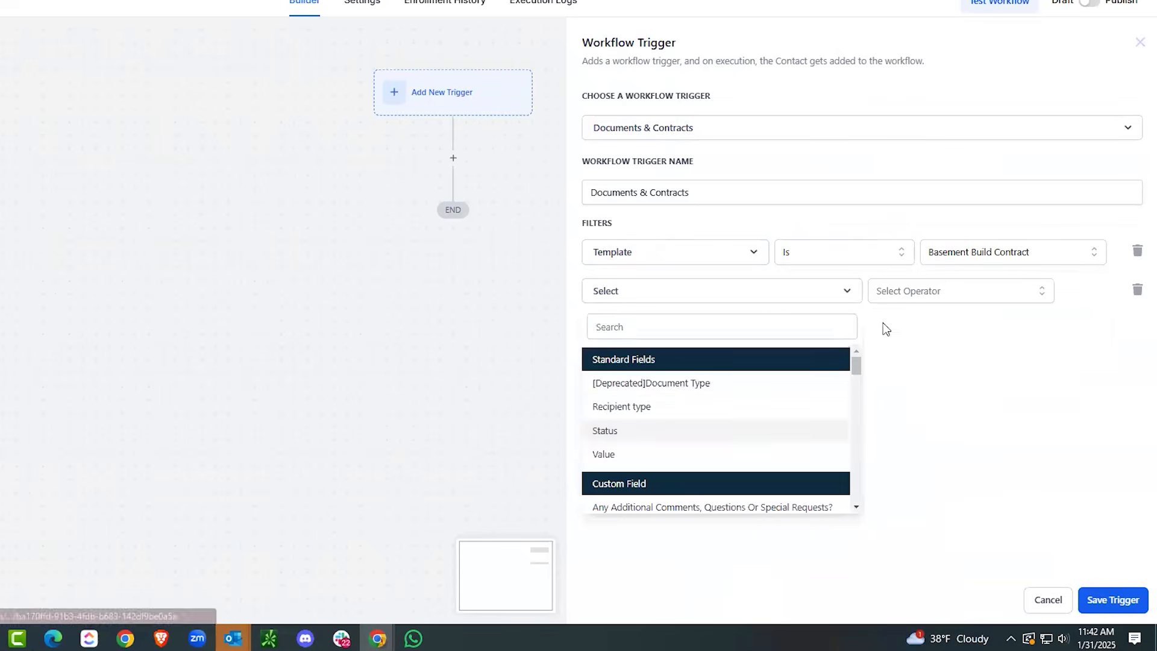
left_click(642, 429)
left_click(1012, 291)
left_click(976, 397)
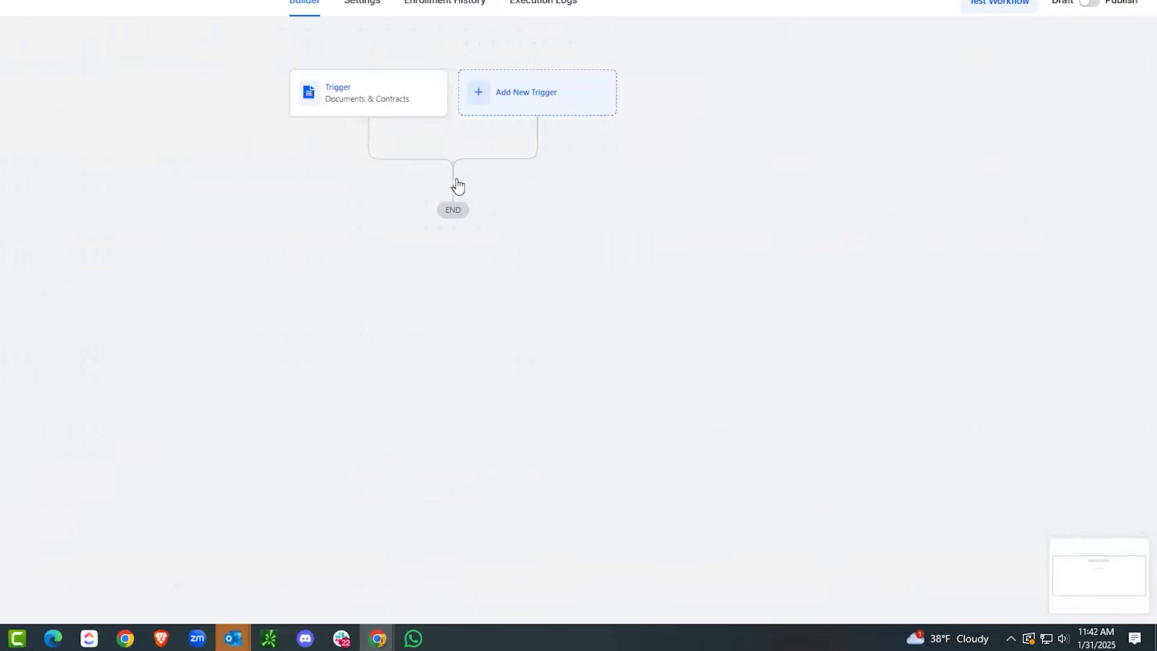
Add a Send Invoice action after the trigger, choose the sending user, and save the action.
left_click(580, 271)
left_click(917, 195)
type("inv")
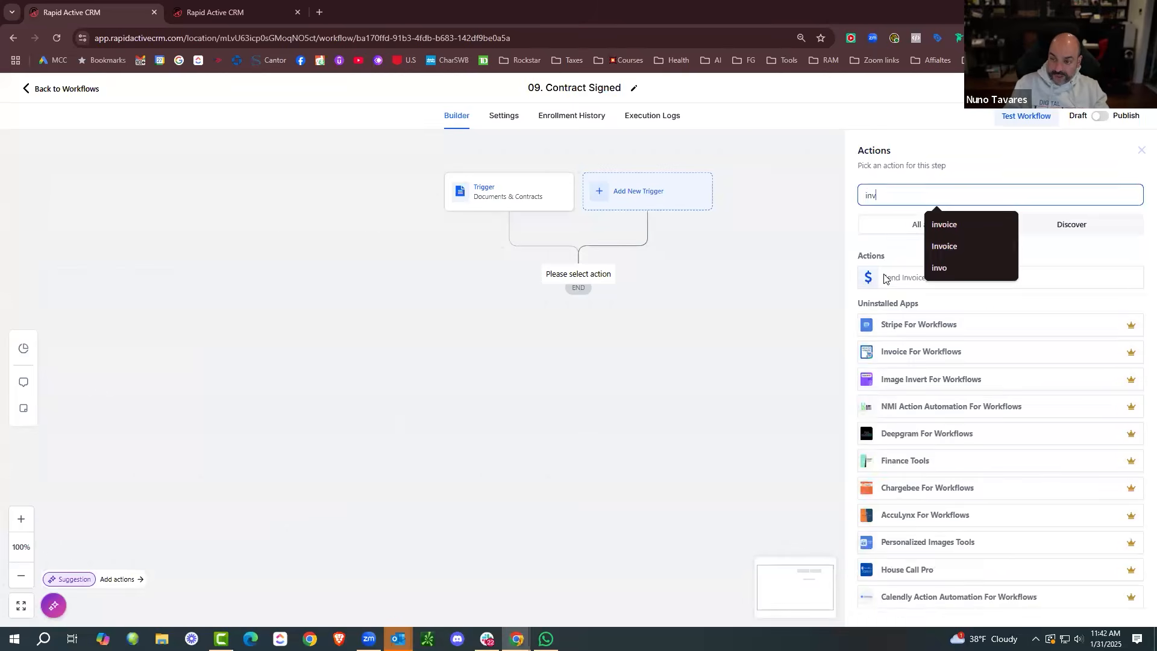
left_click(885, 277)
left_click(938, 266)
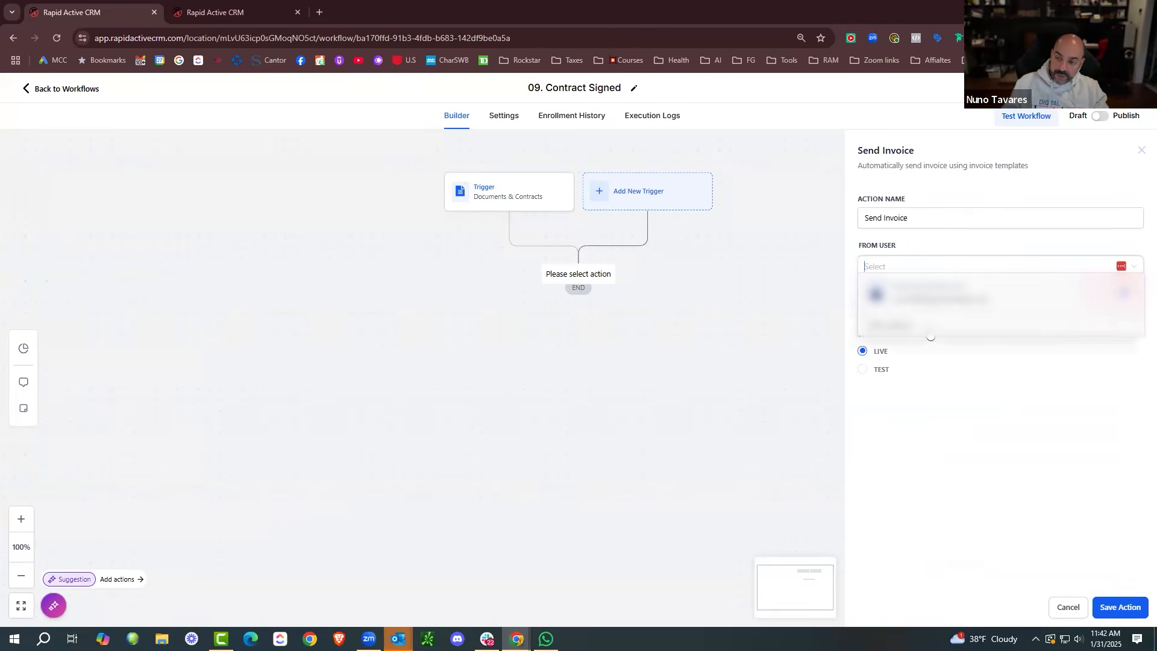
left_click(886, 360)
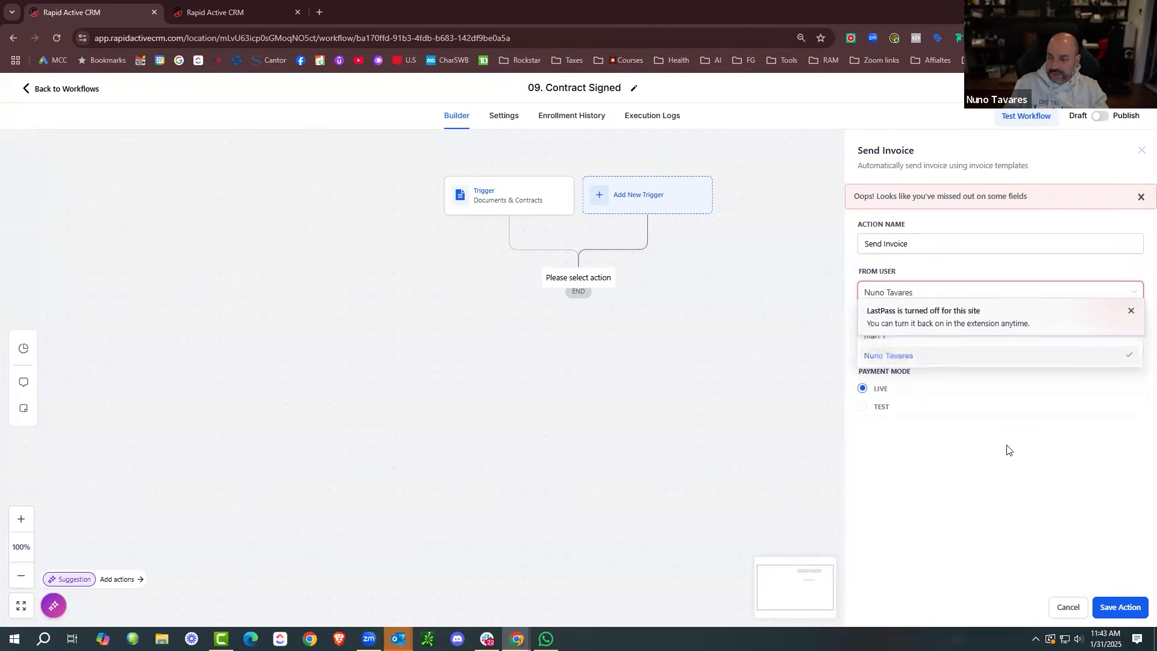
left_click(1120, 607)
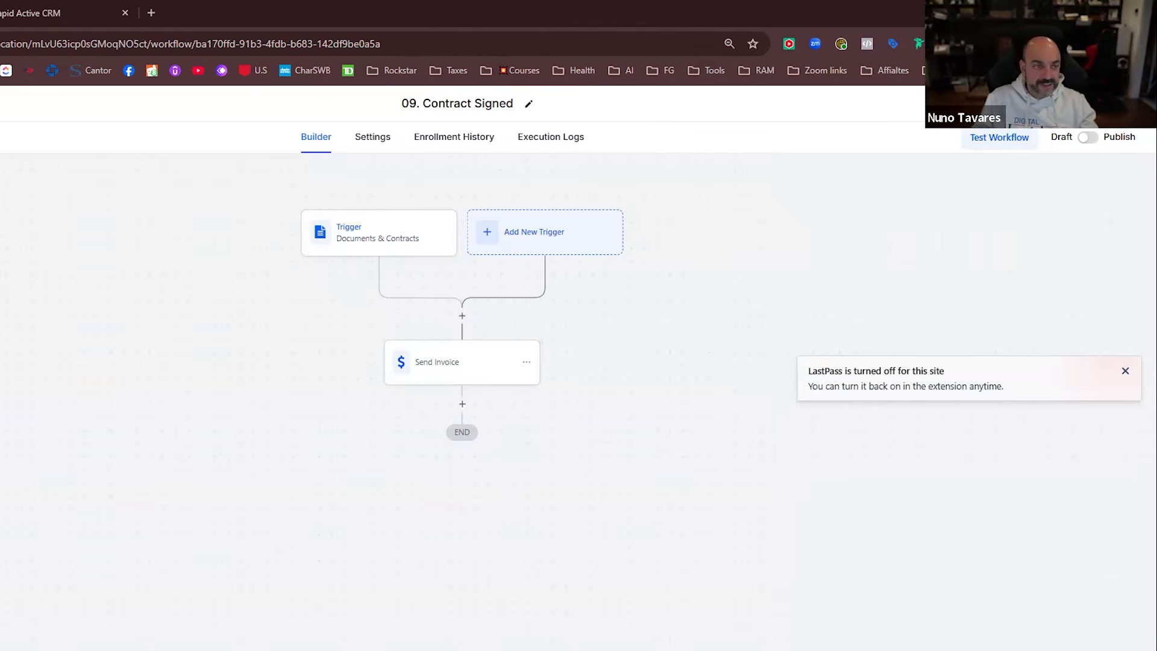
Examine the final stages of the Lead Management Pipeline on the opportunities board.
left_click(1, 103)
left_click(528, 456)
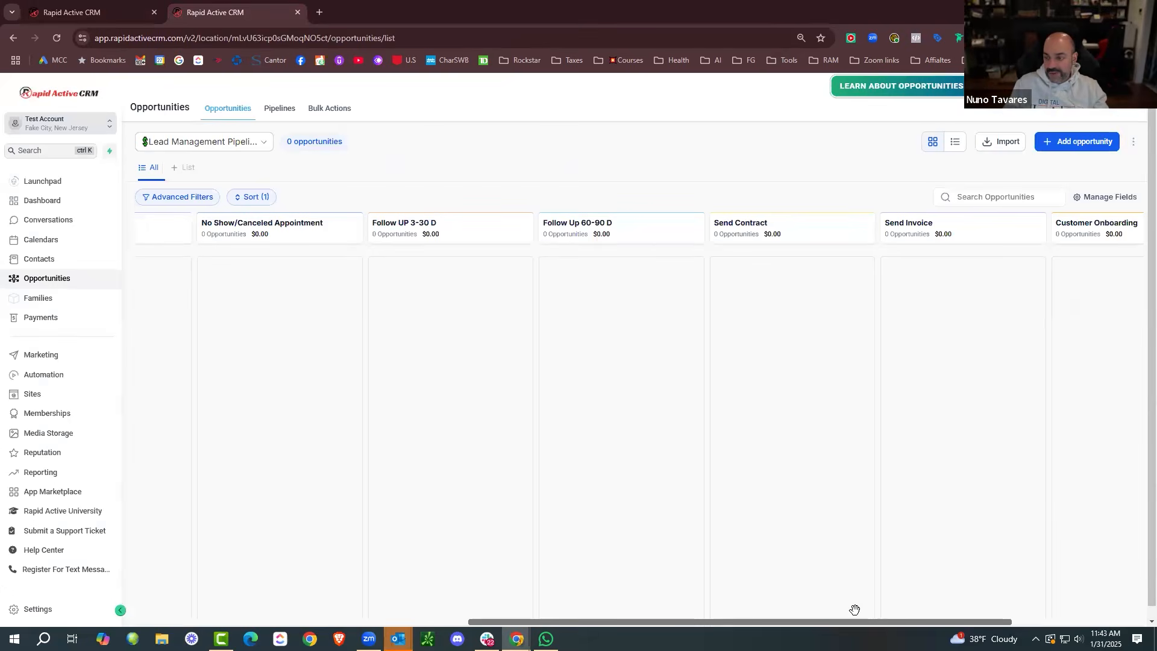
left_click_drag(942, 610, 1081, 591)
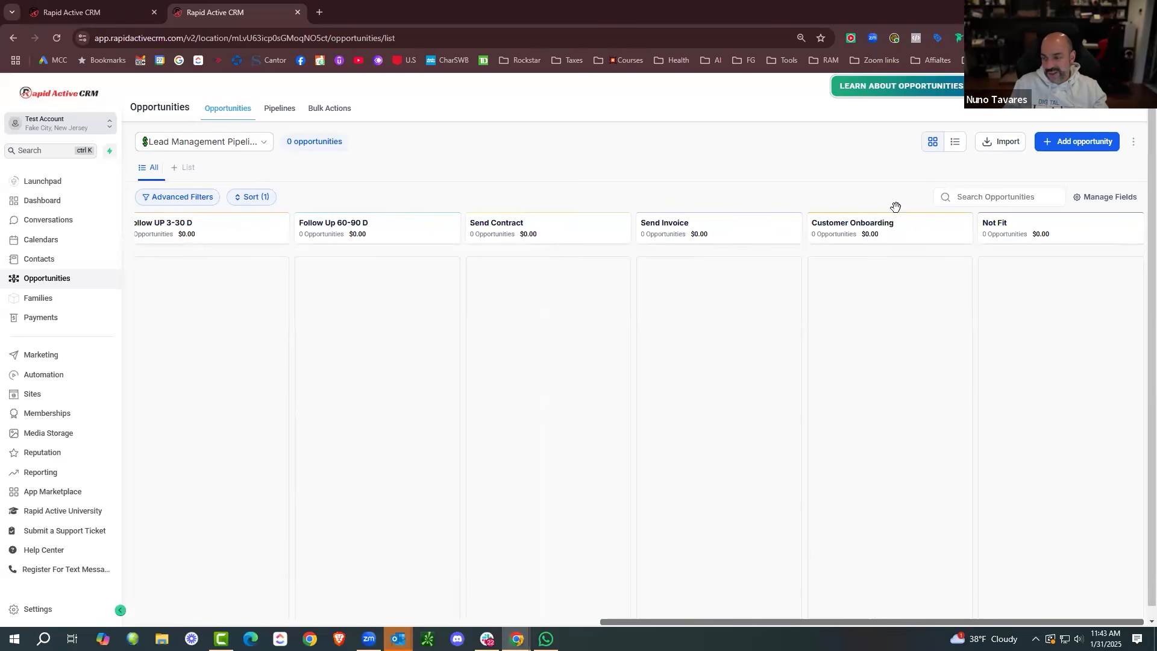